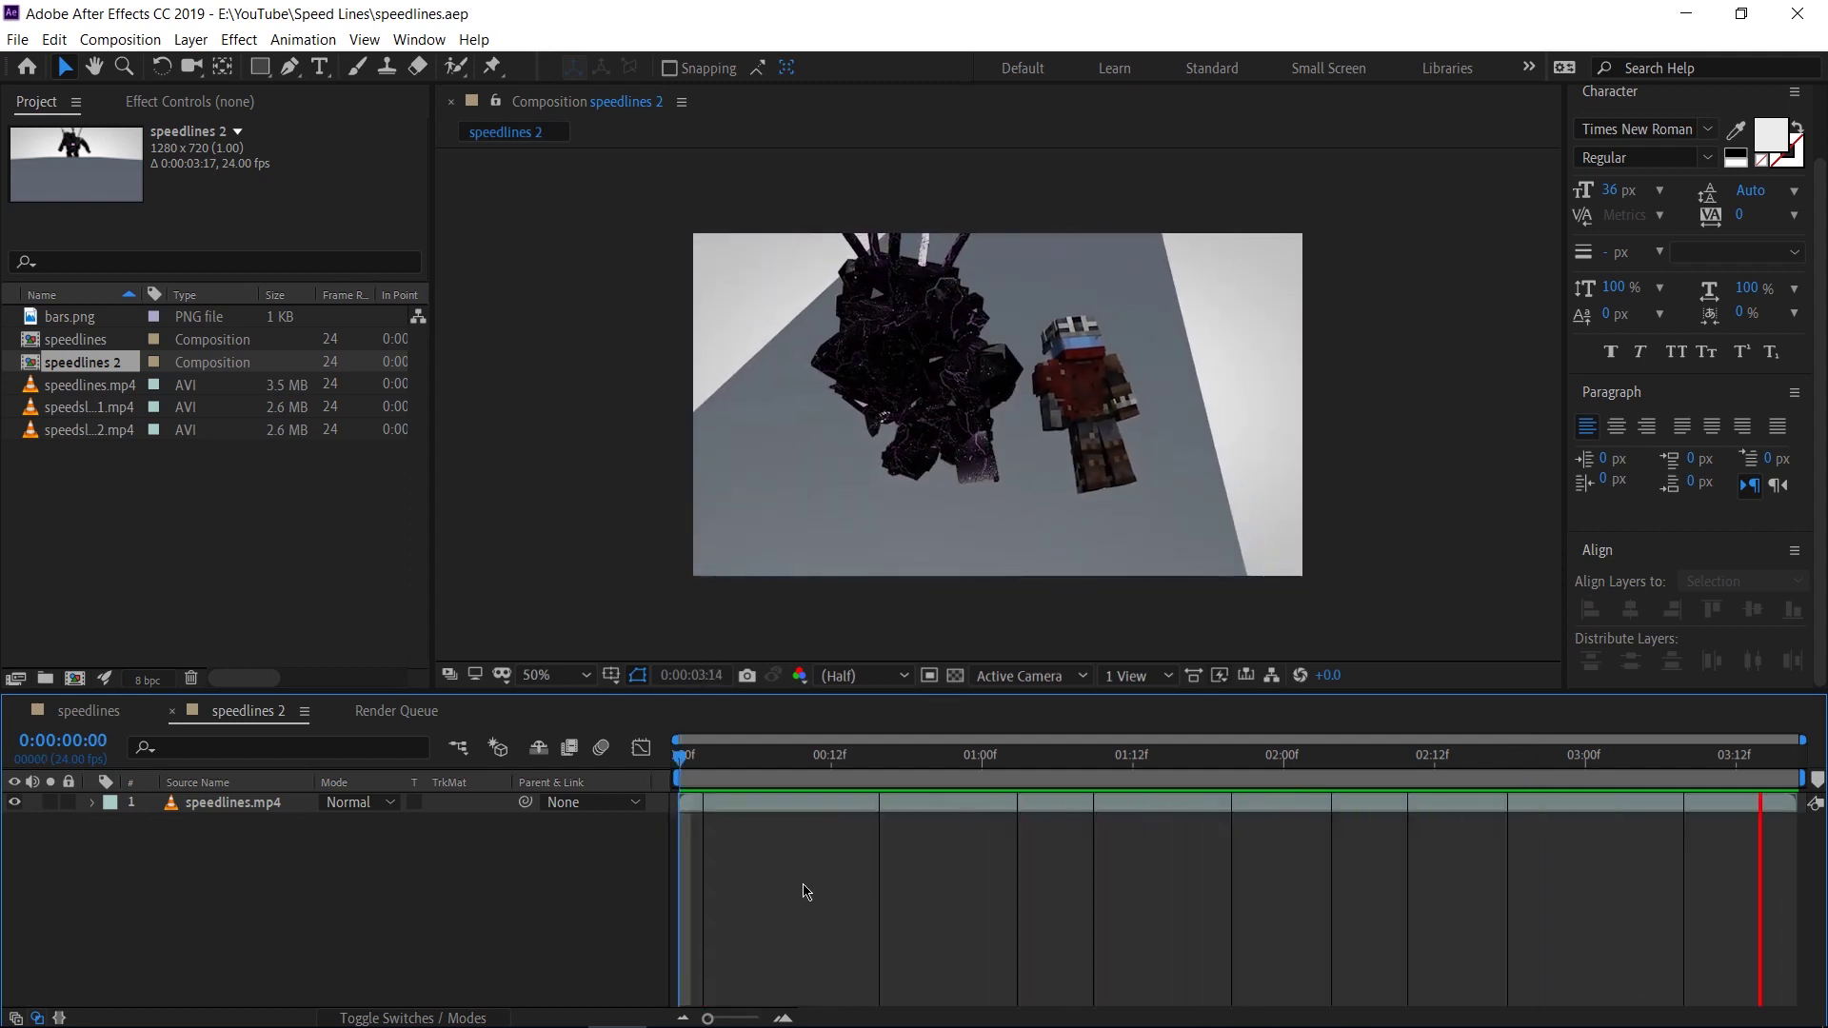
Step: Stop the preview and draw a narrow white triangle with the Pen tool, from the frame's center down past its lower edge
key("space")
key("g")
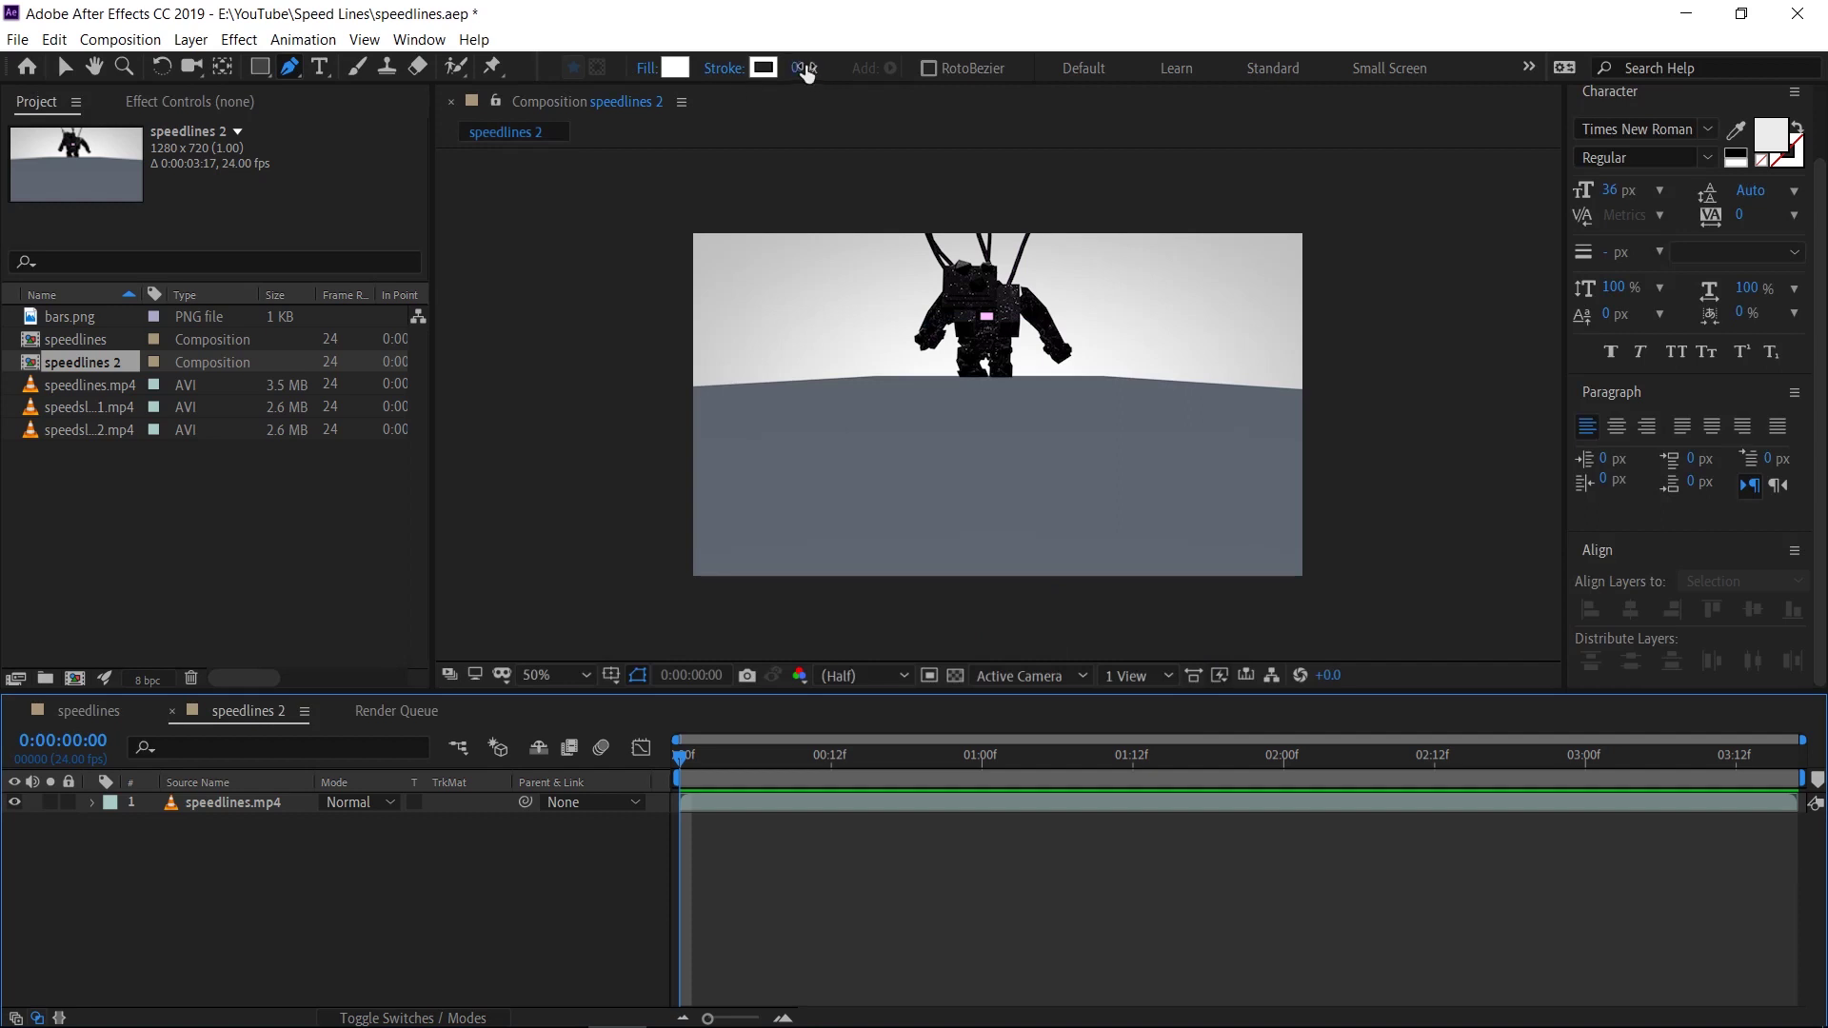
left_click(971, 589)
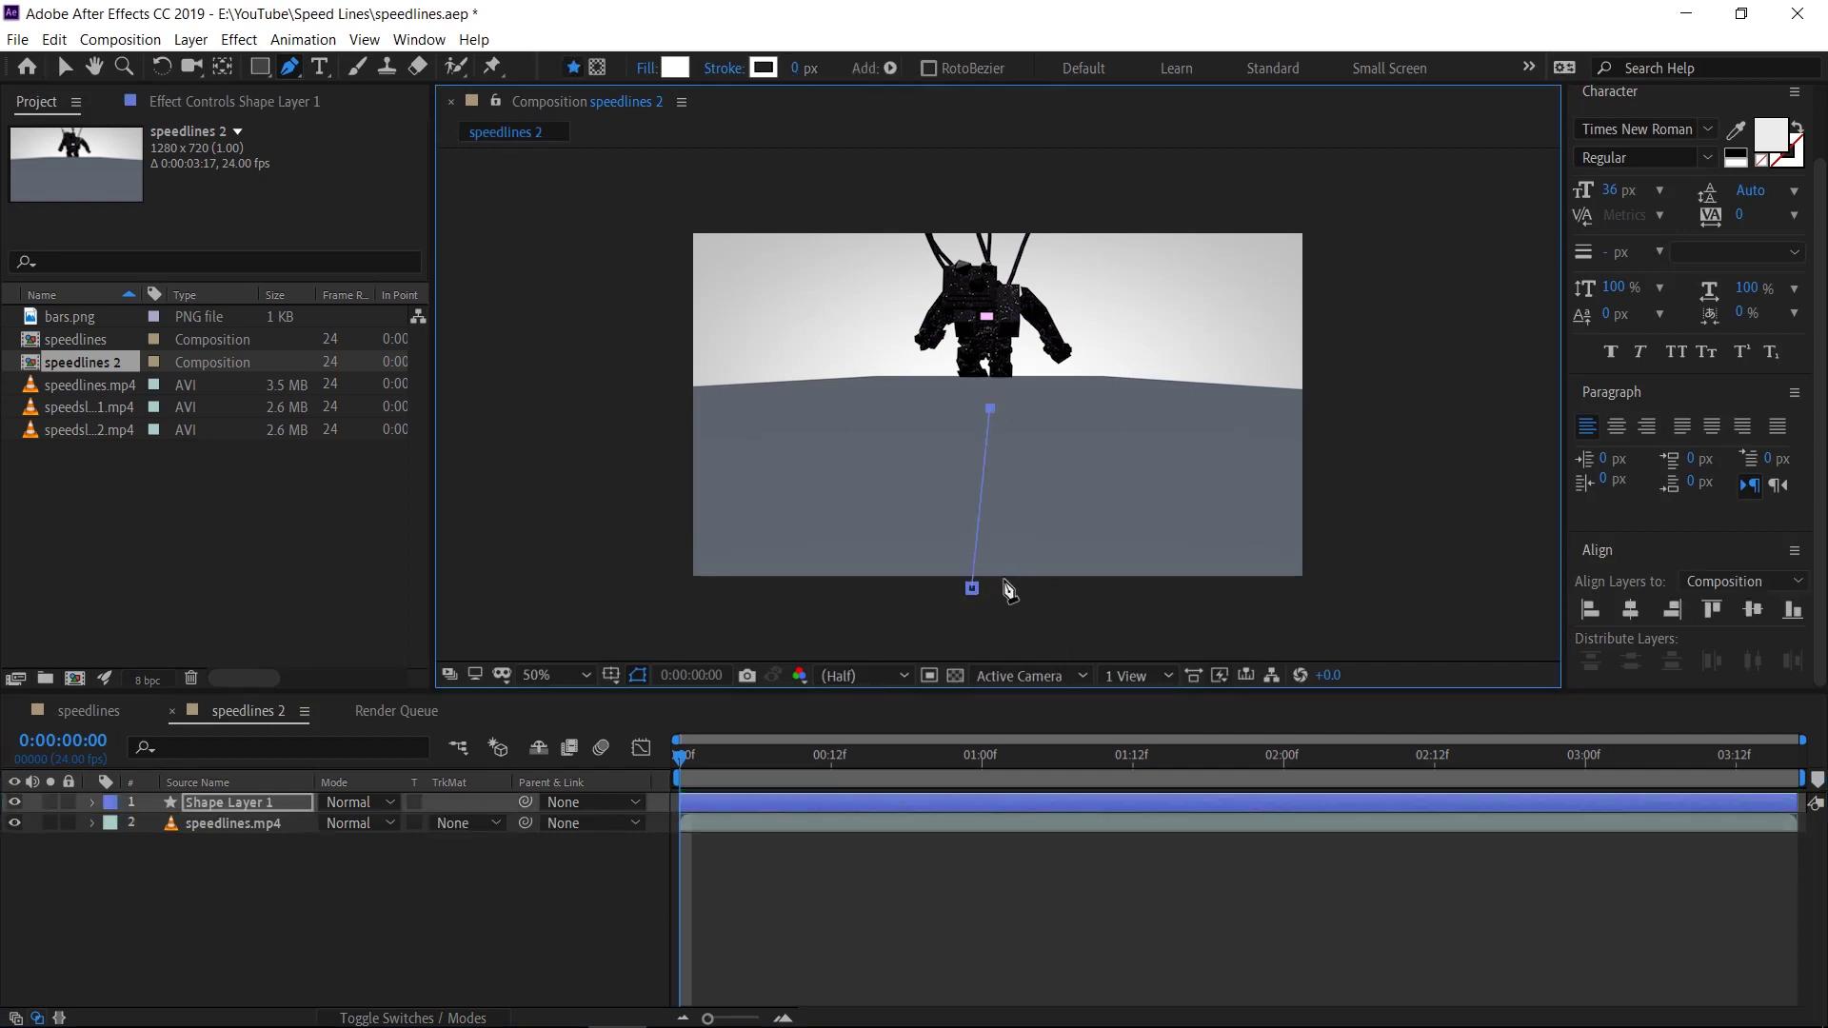
left_click(1011, 588)
left_click(971, 589)
key("v")
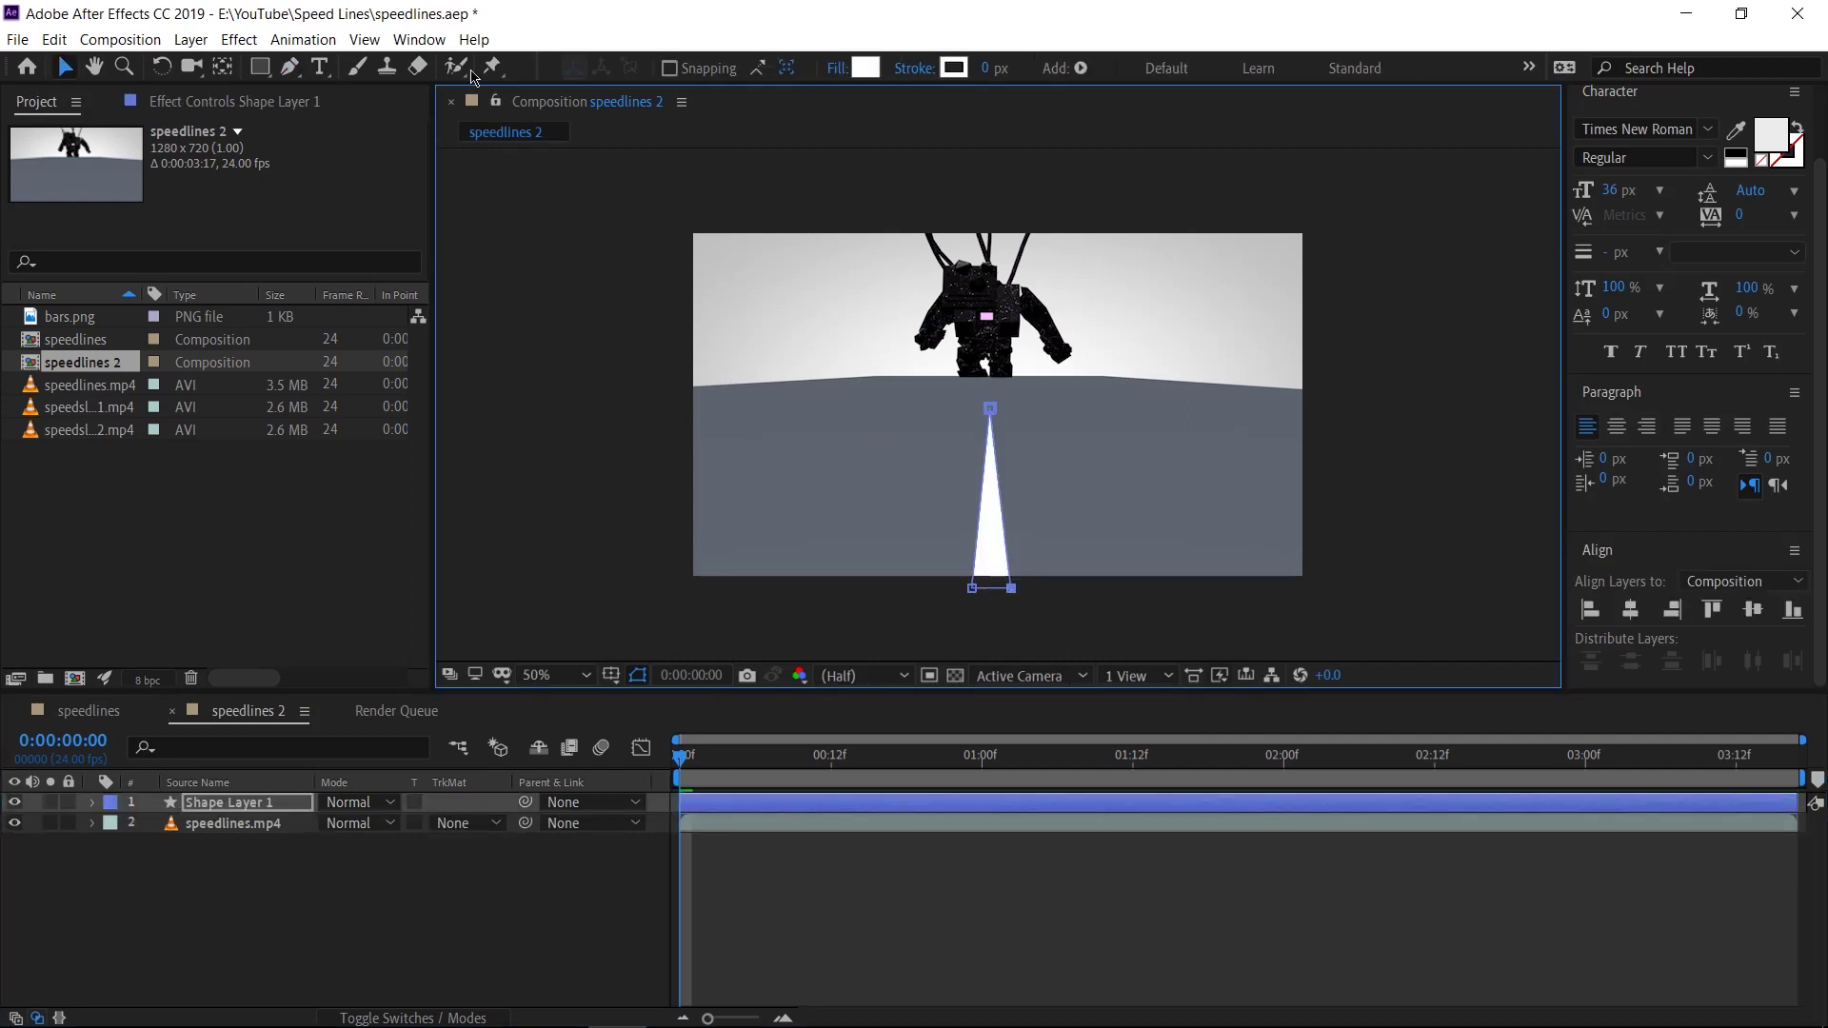
Step: Show the alignment options and center the triangle shape layer horizontally in the composition
left_click(419, 39)
left_click(448, 173)
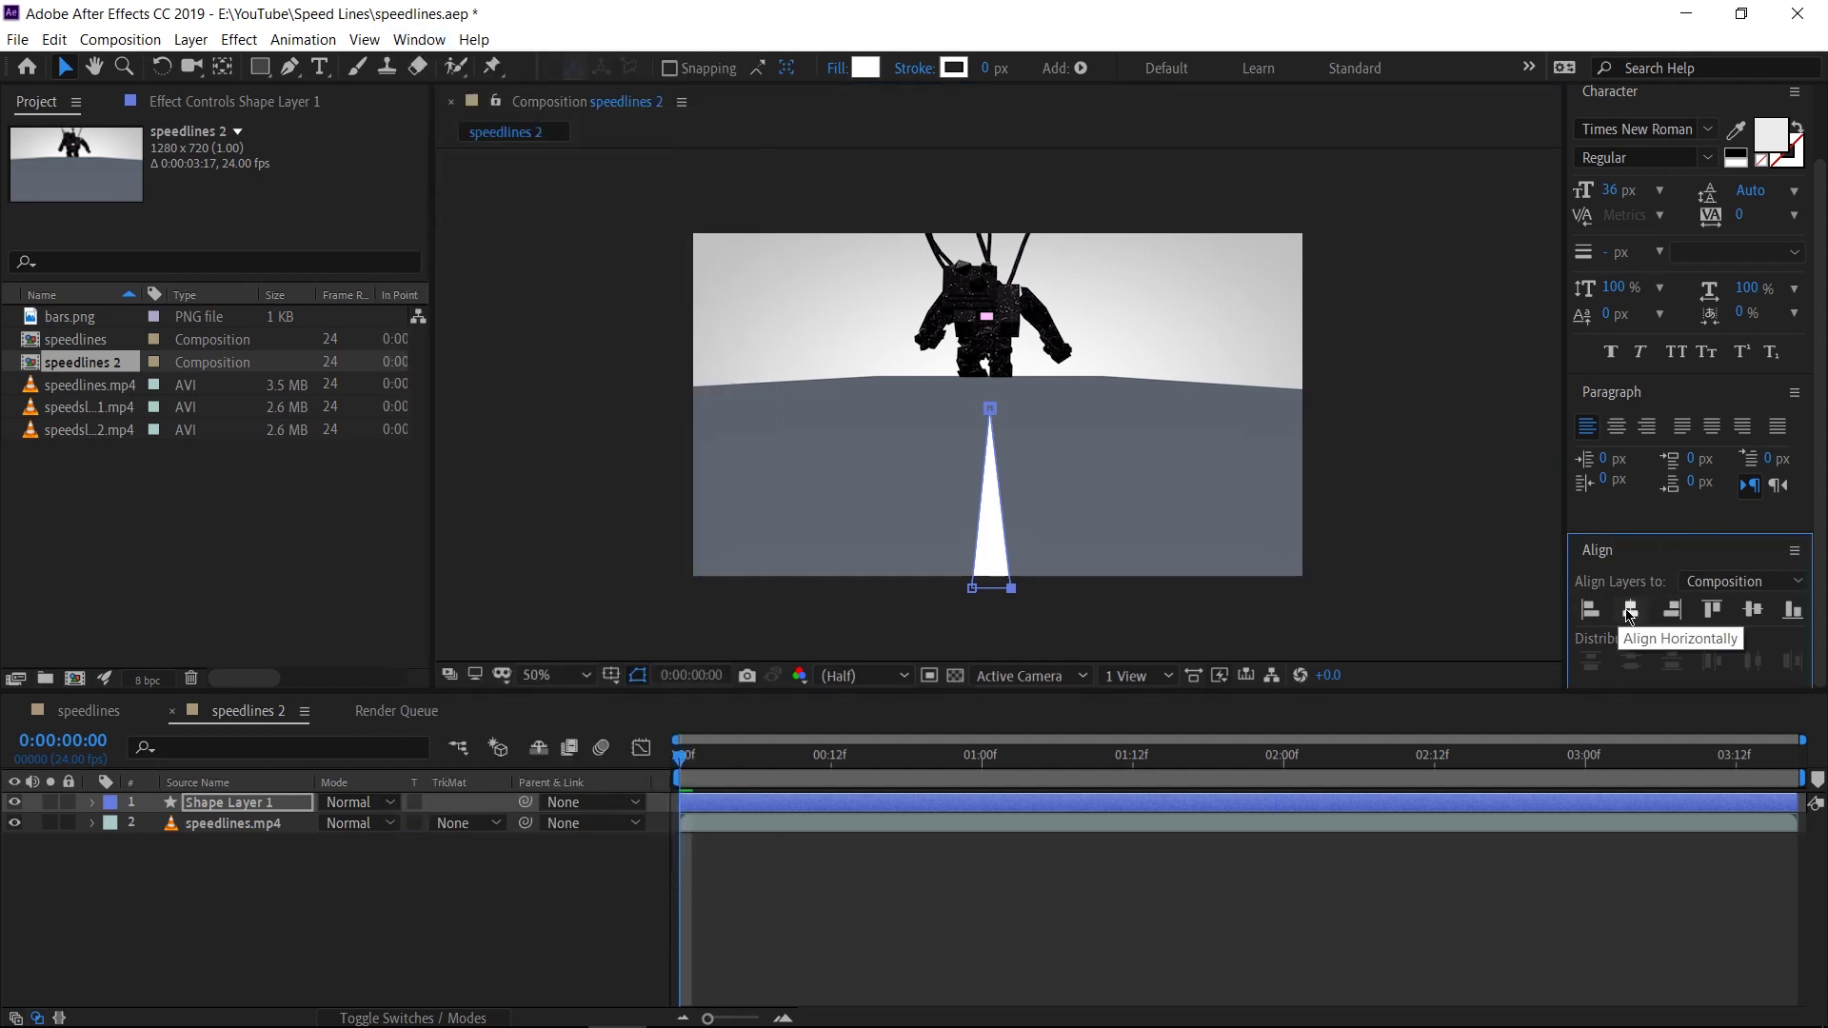
left_click(1630, 612)
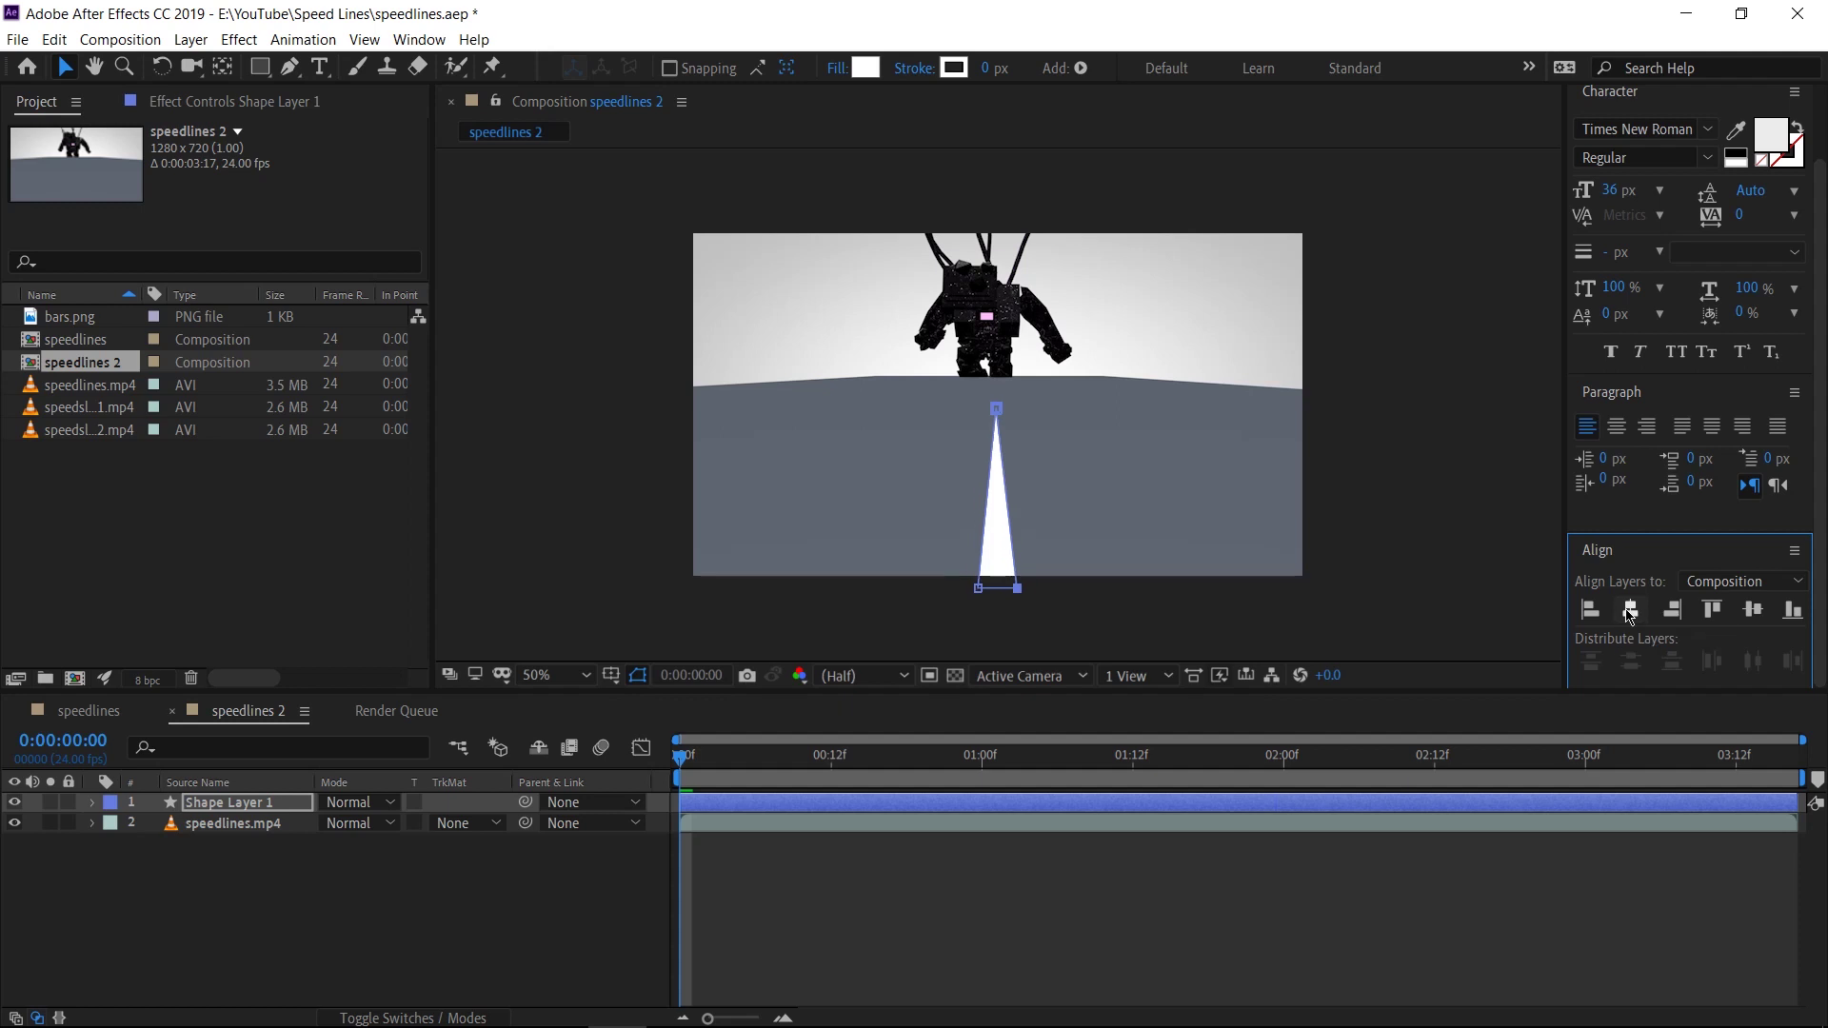
Step: Add a Repeater to the triangle shape layer and set its copies to 20
left_click(95, 804)
left_click(499, 824)
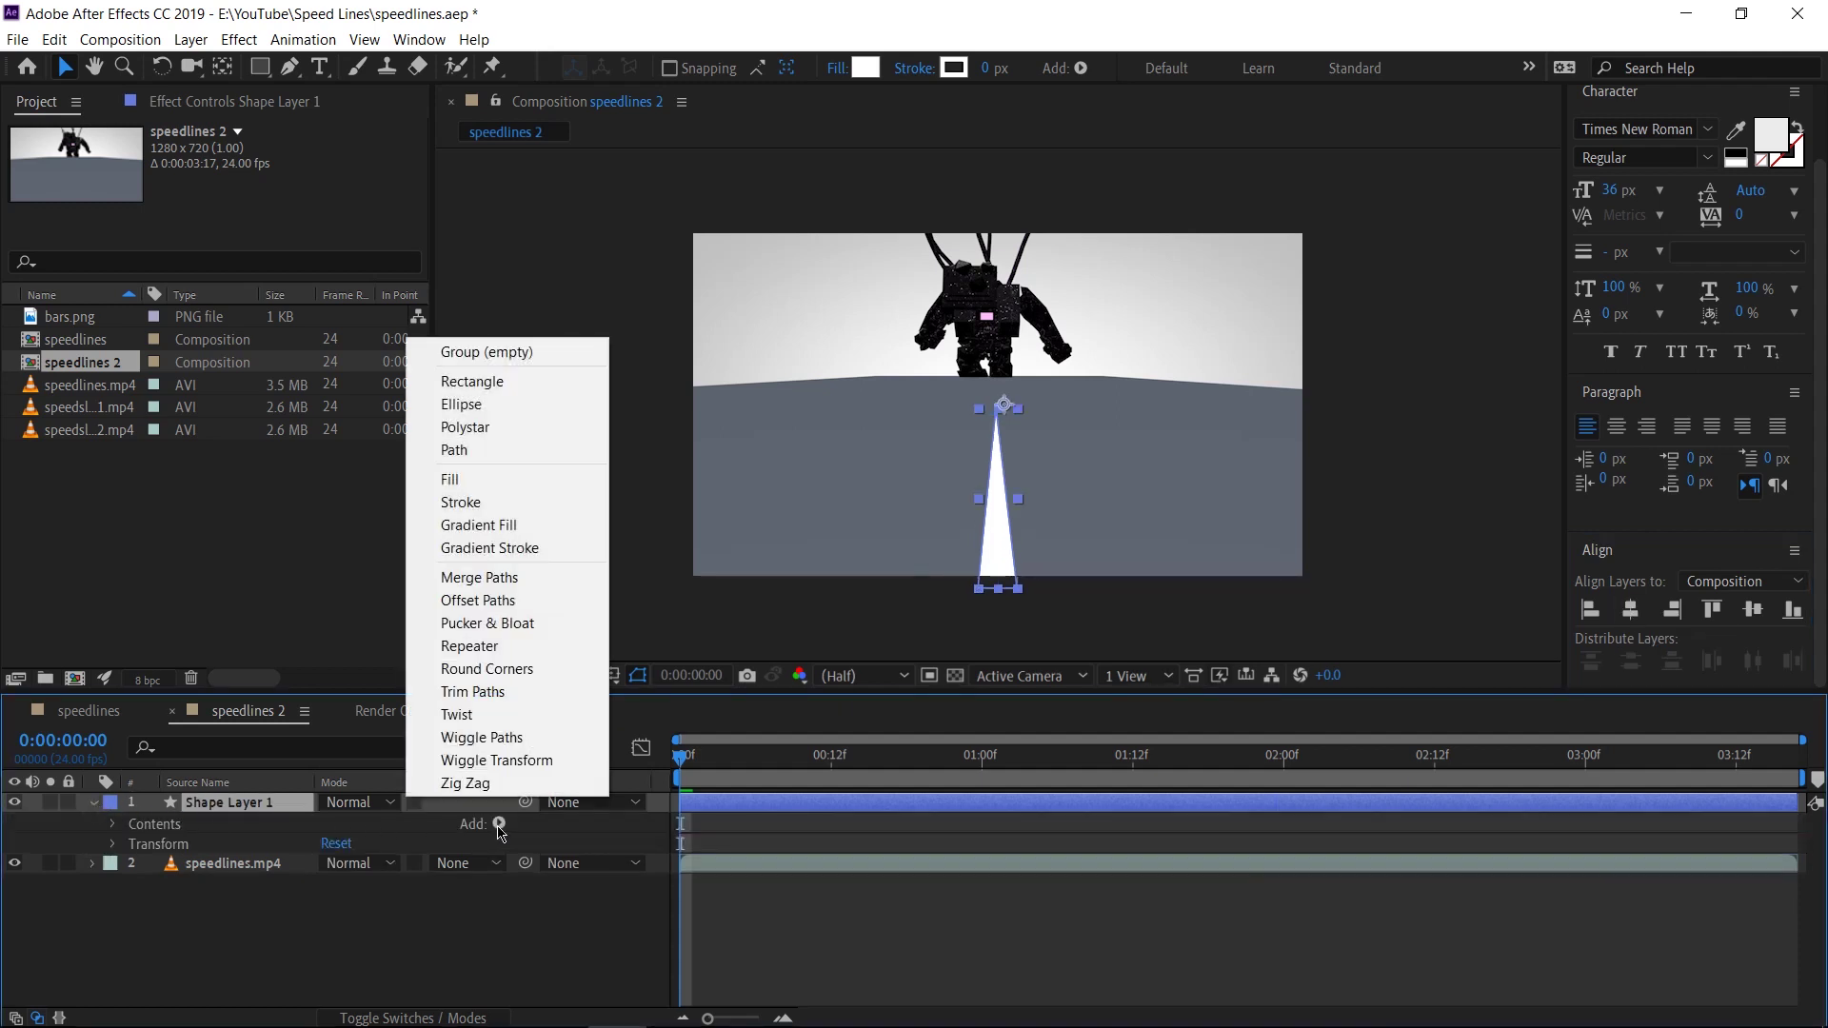
left_click(459, 647)
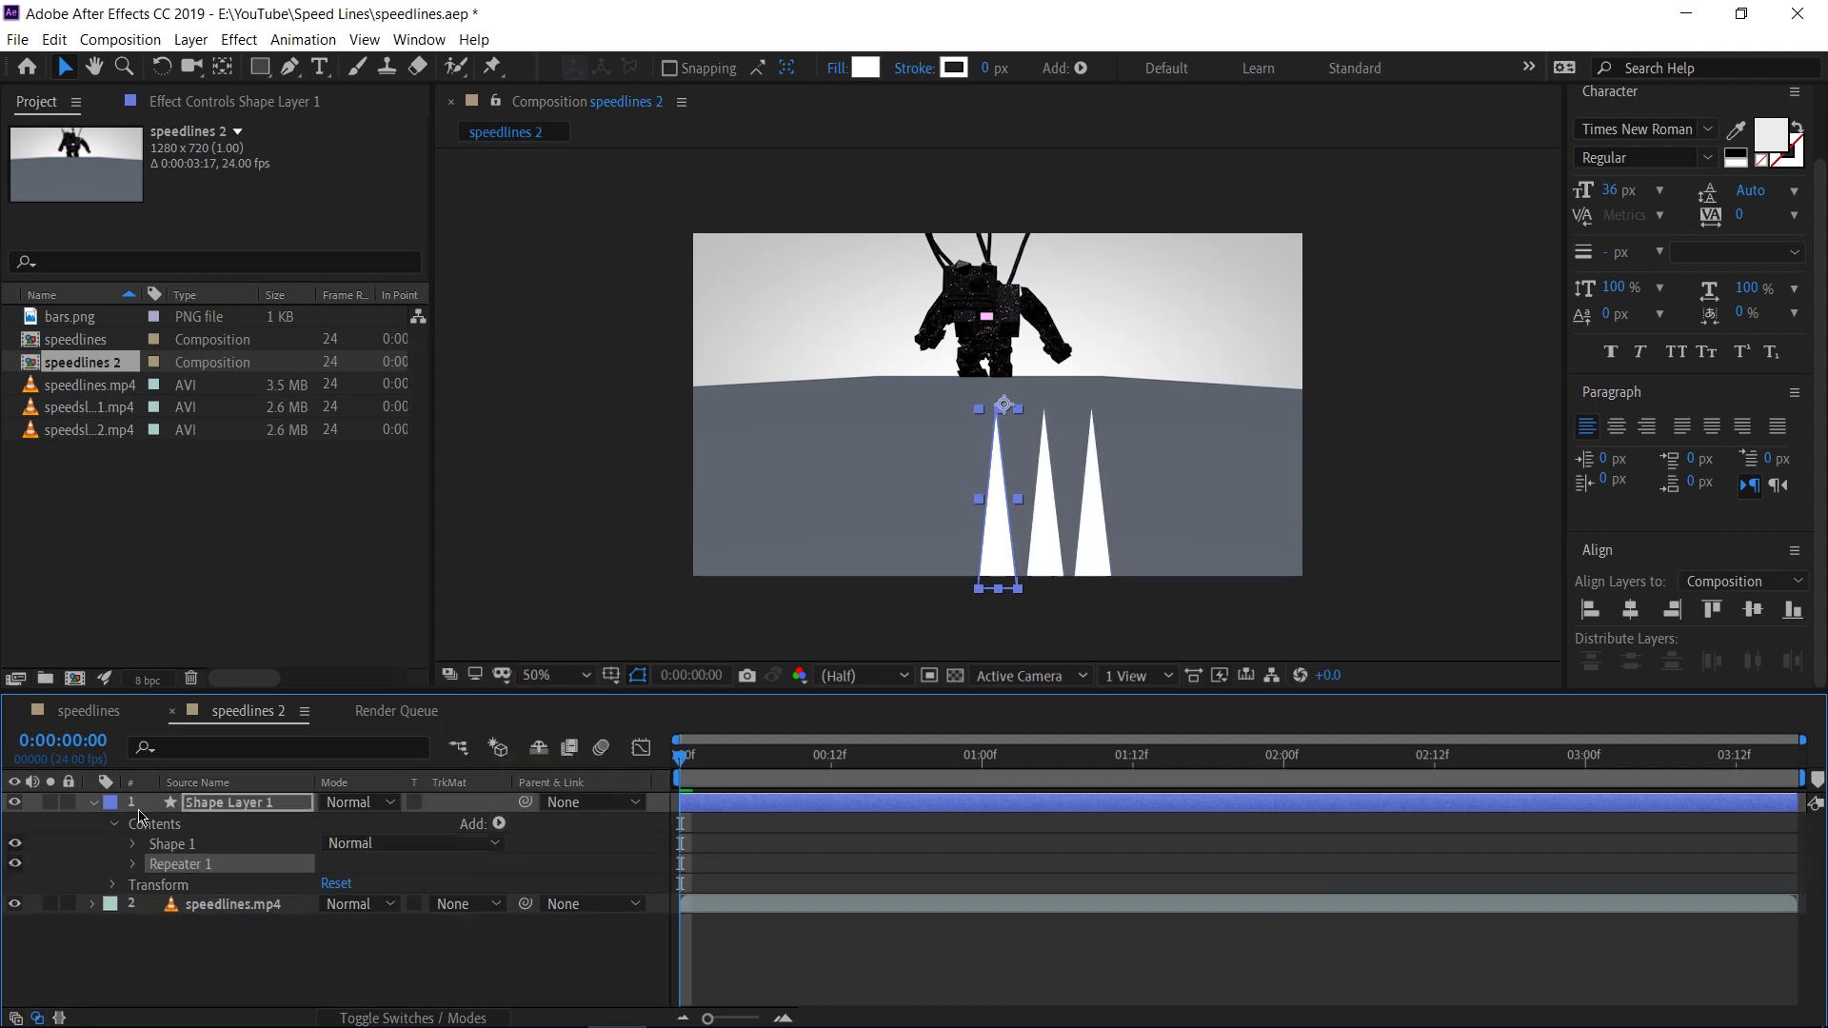
left_click(134, 866)
left_click(157, 945)
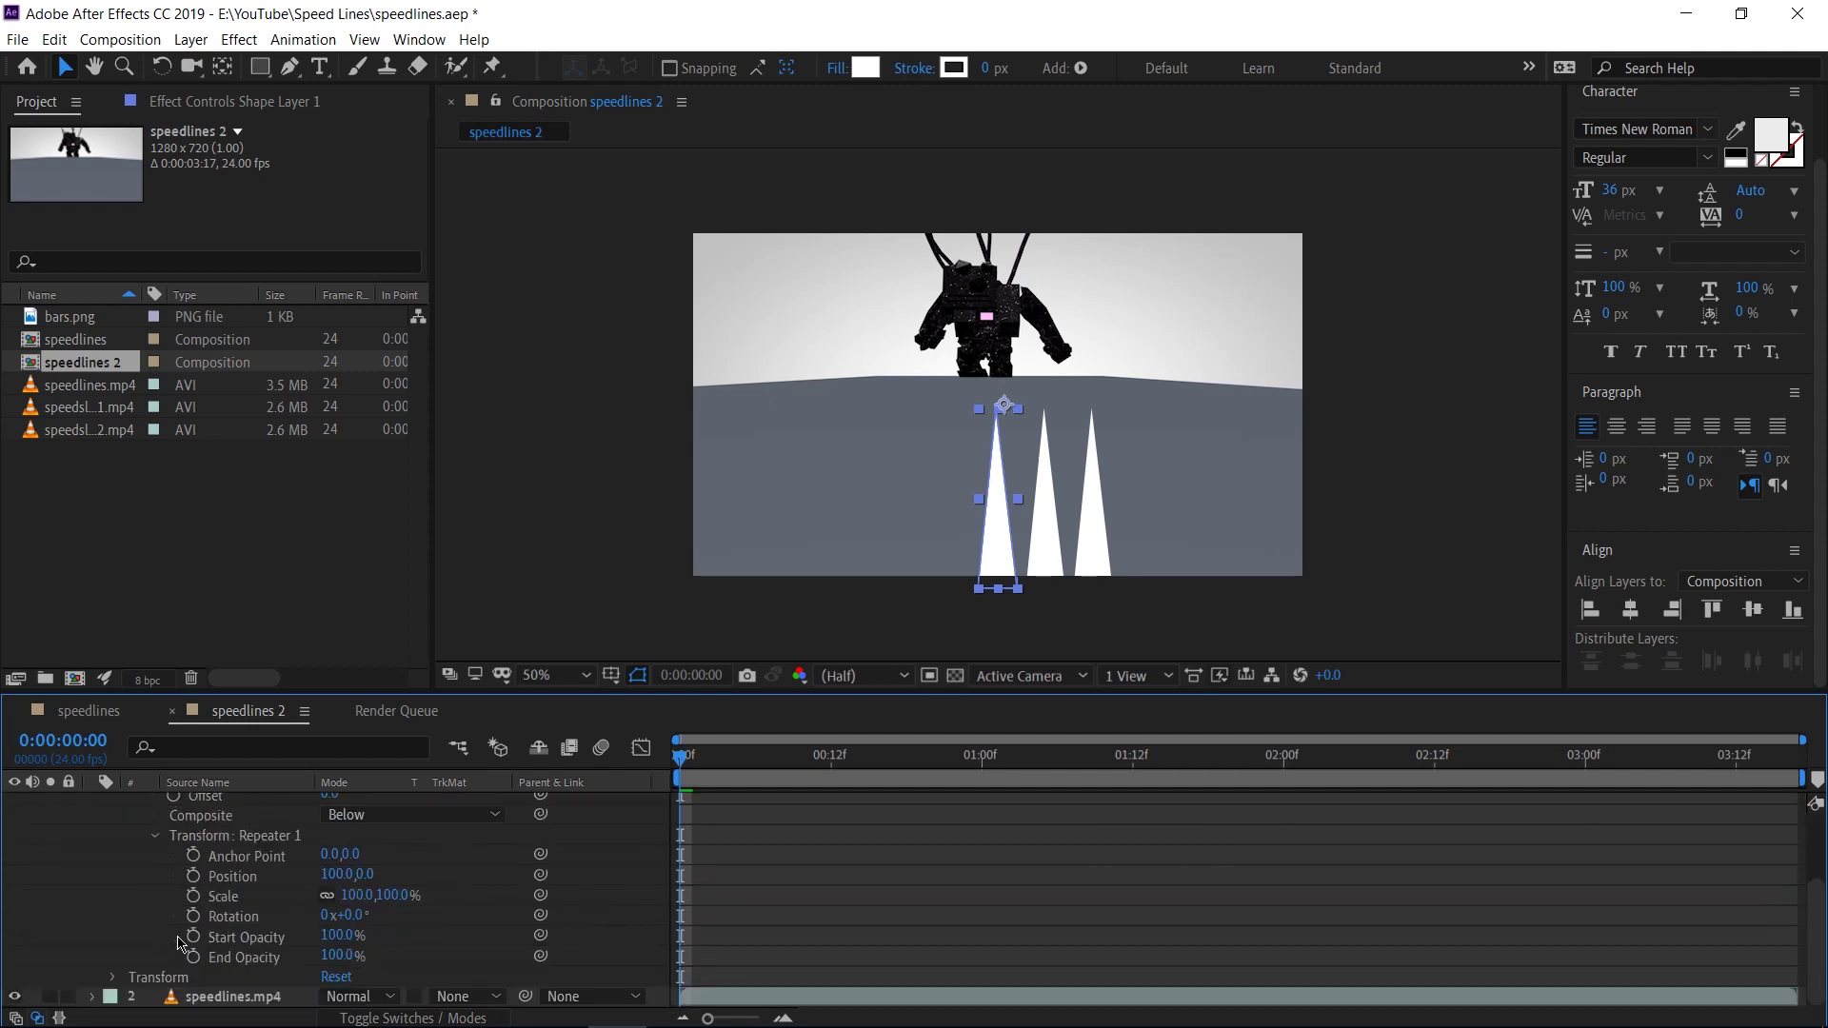
scroll(178, 943, "up", 2)
left_click(327, 823)
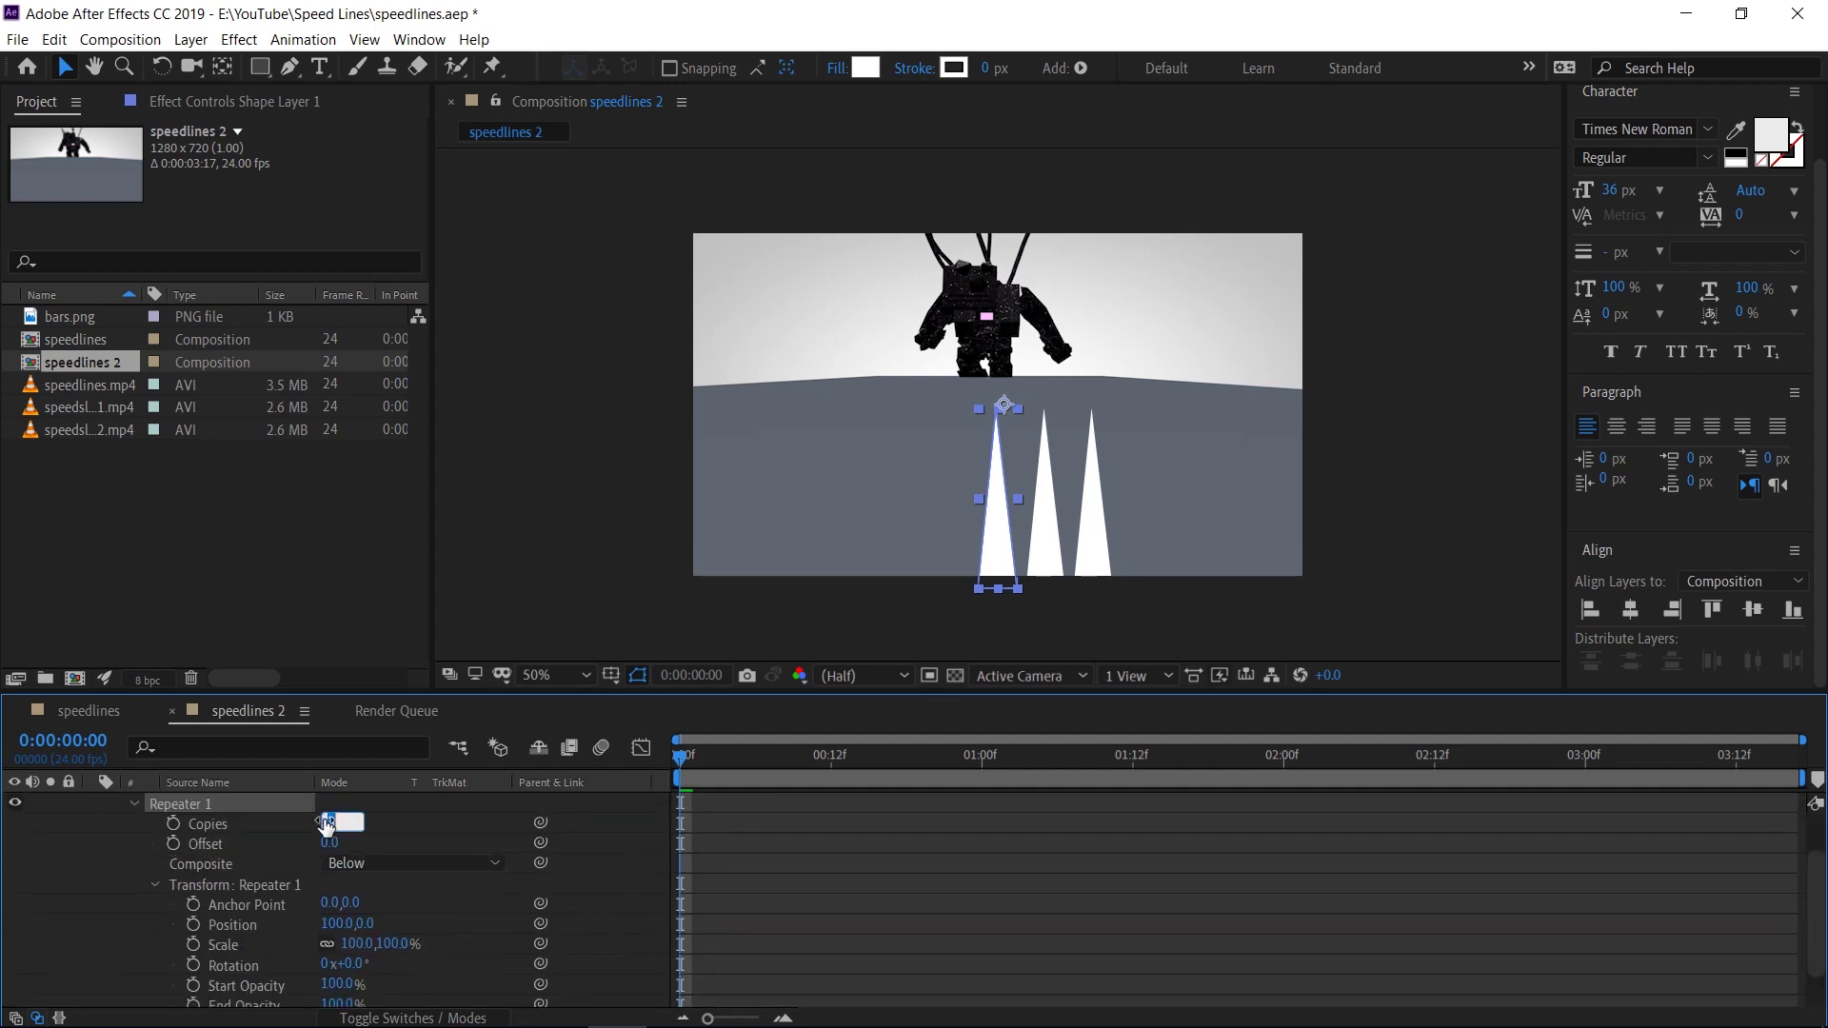
type("20")
key("Return")
Step: Set the repeater's transform rotation to 20° and its position to 0, 0 to arrange the triangles in a circle
scroll(267, 919, "down", 2)
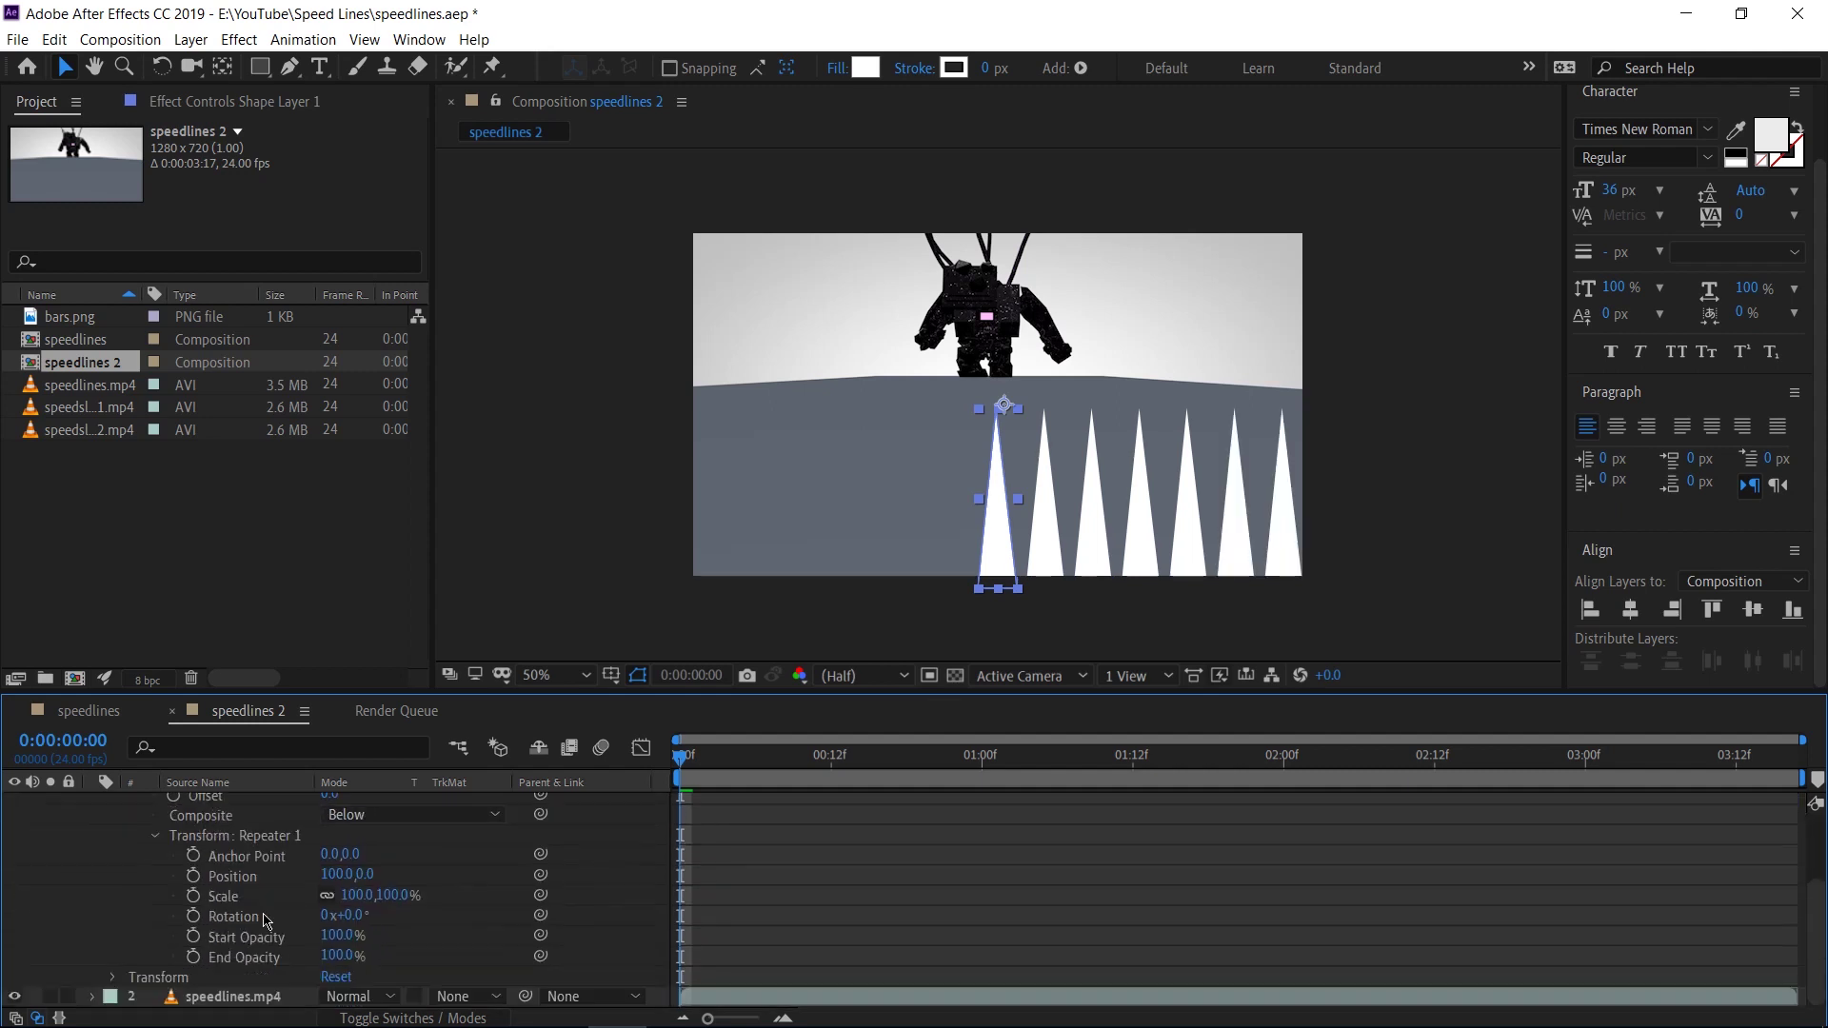
left_click(350, 915)
type("20")
key("Return")
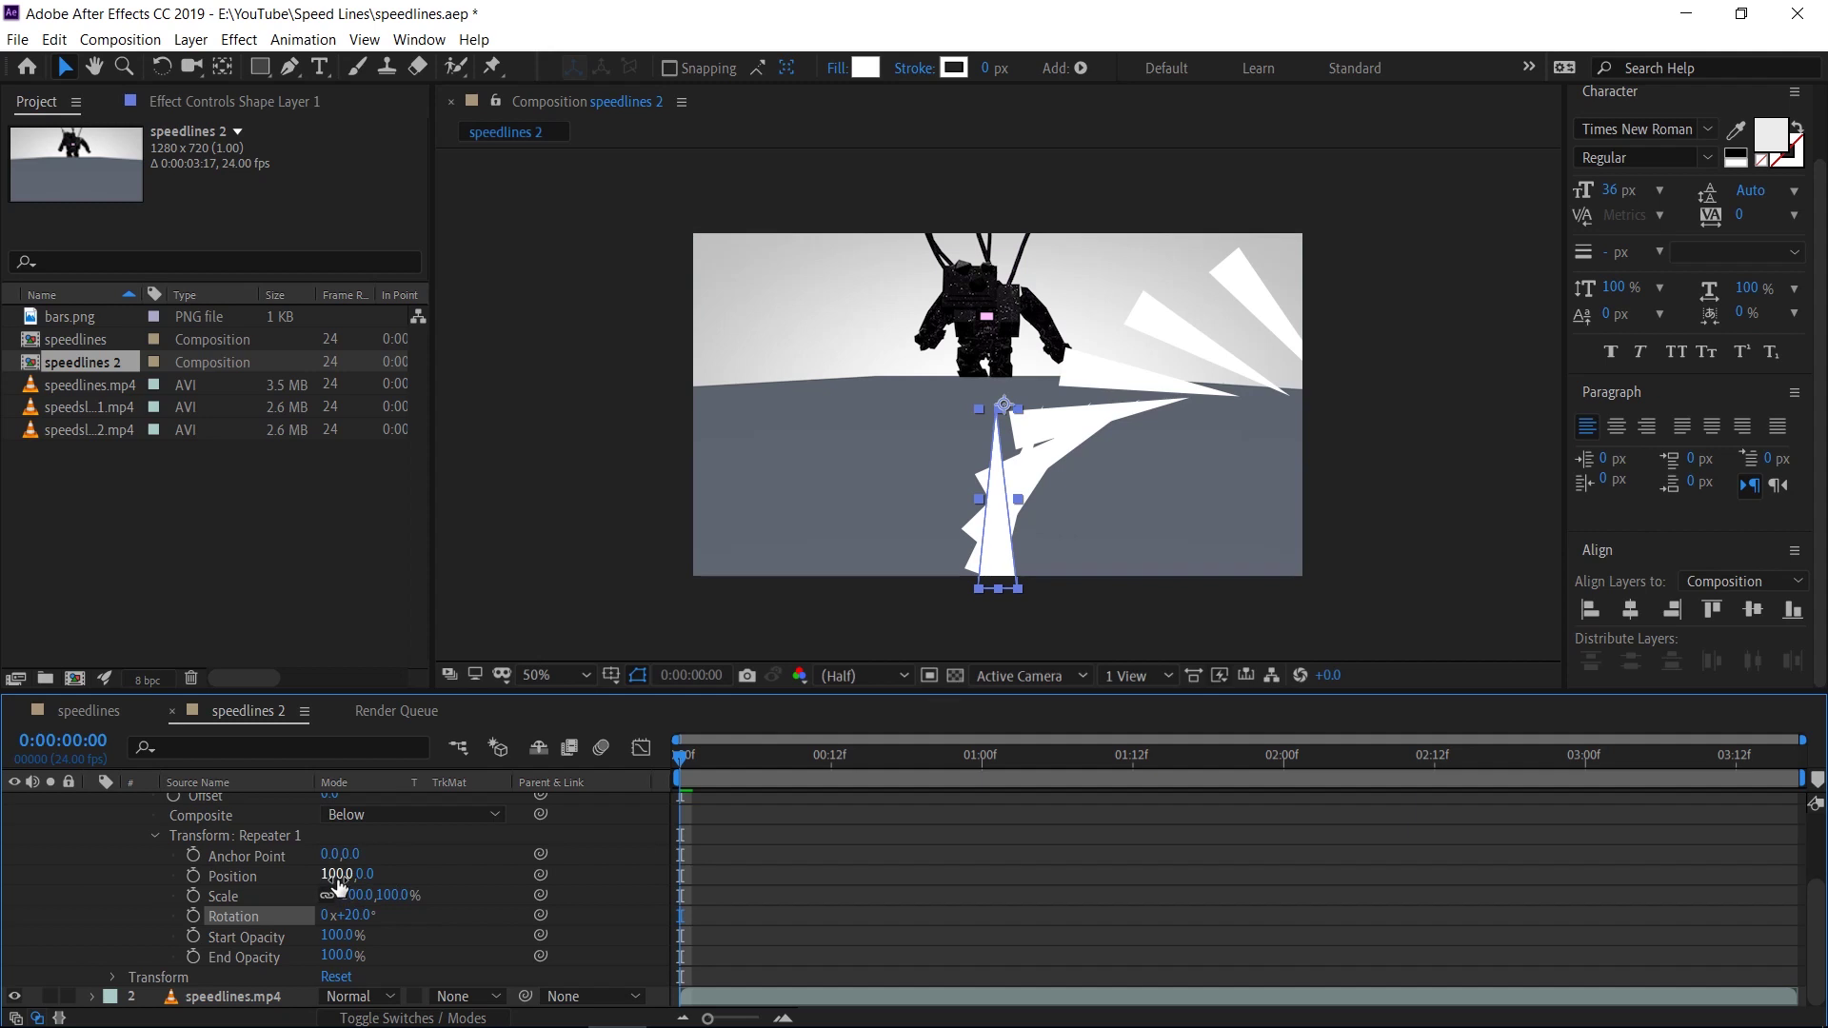
left_click_drag(338, 881, 243, 881)
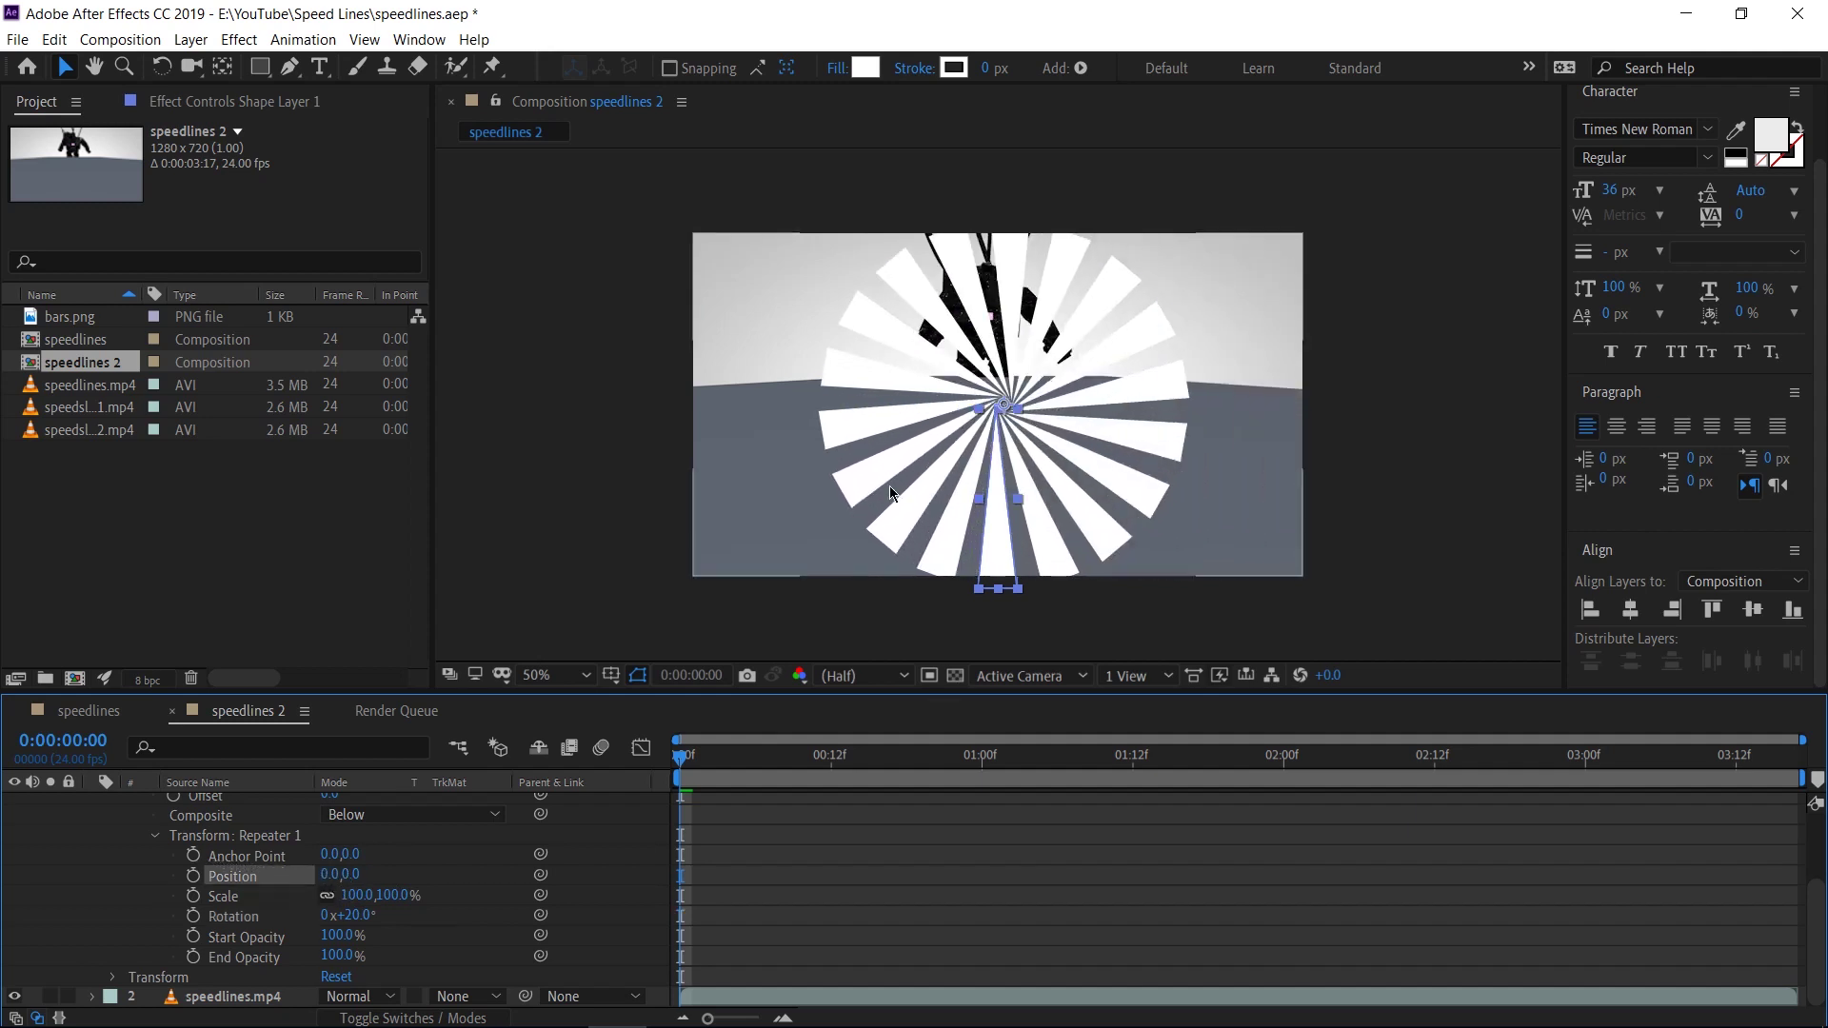
Step: Set the repeater's number of copies to 18
scroll(500, 890, "up", 3)
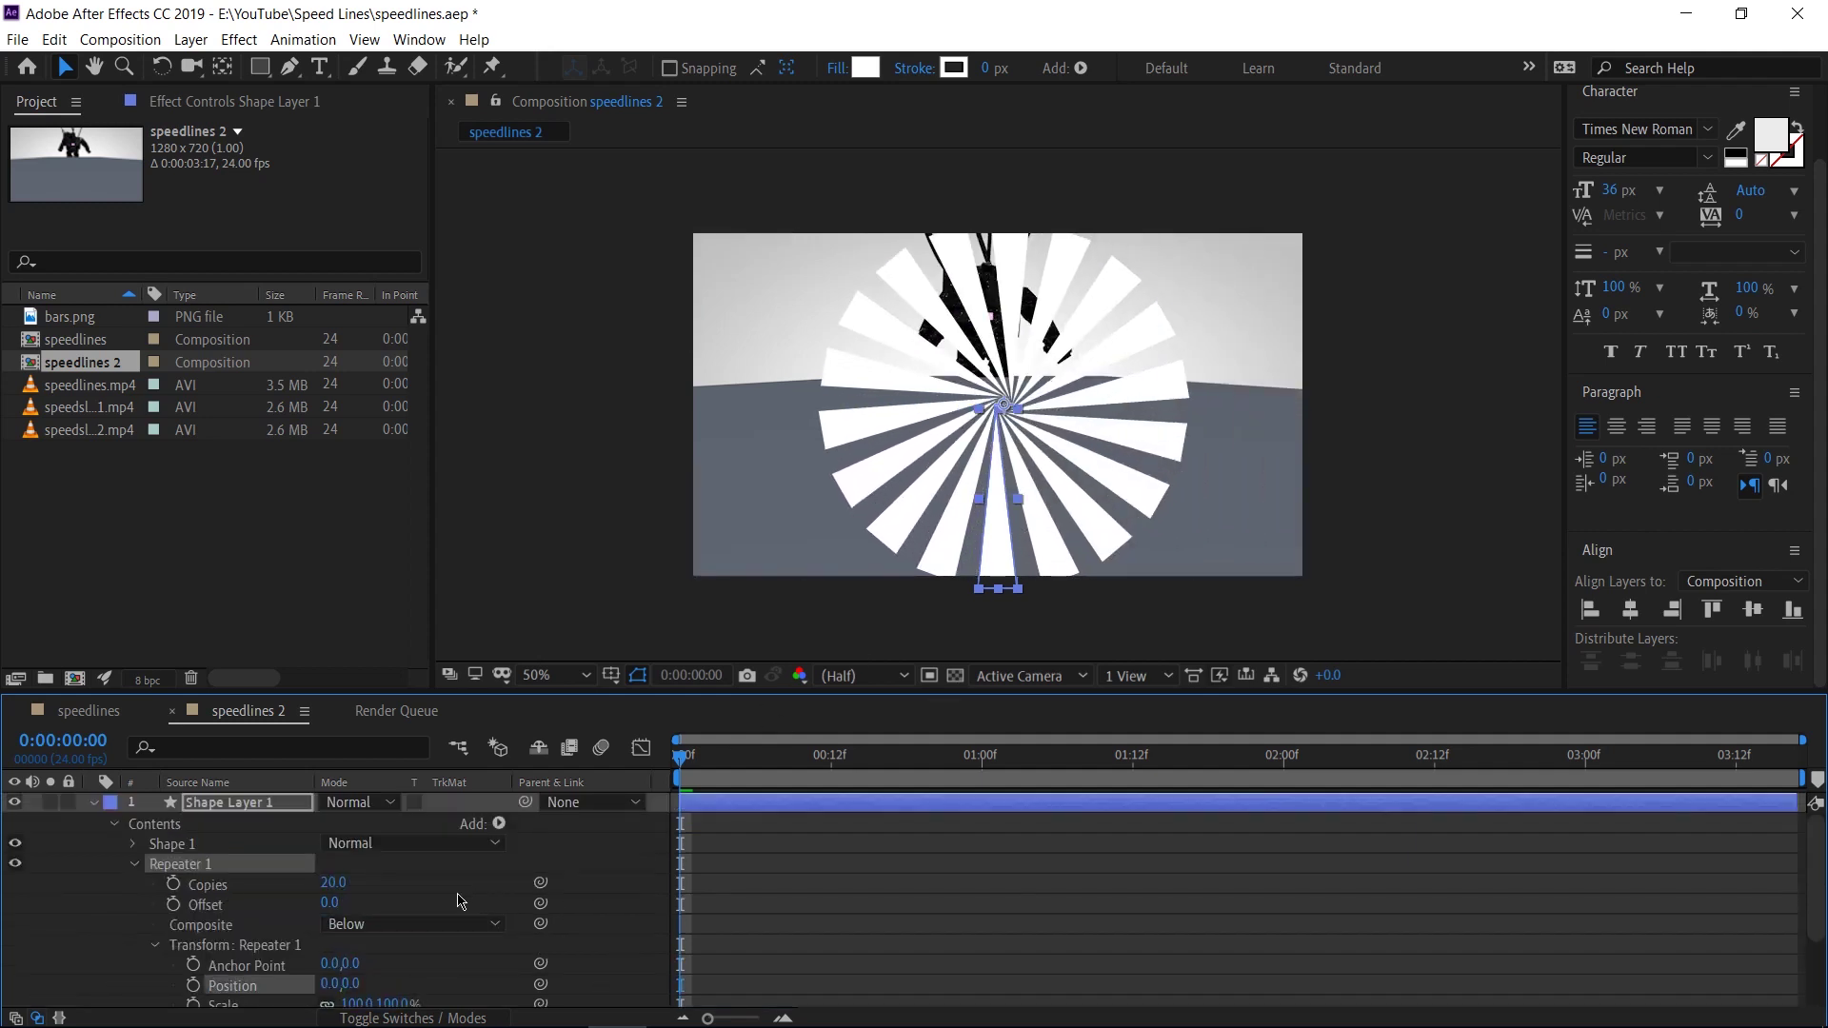
left_click(335, 883)
type("18")
key("Return")
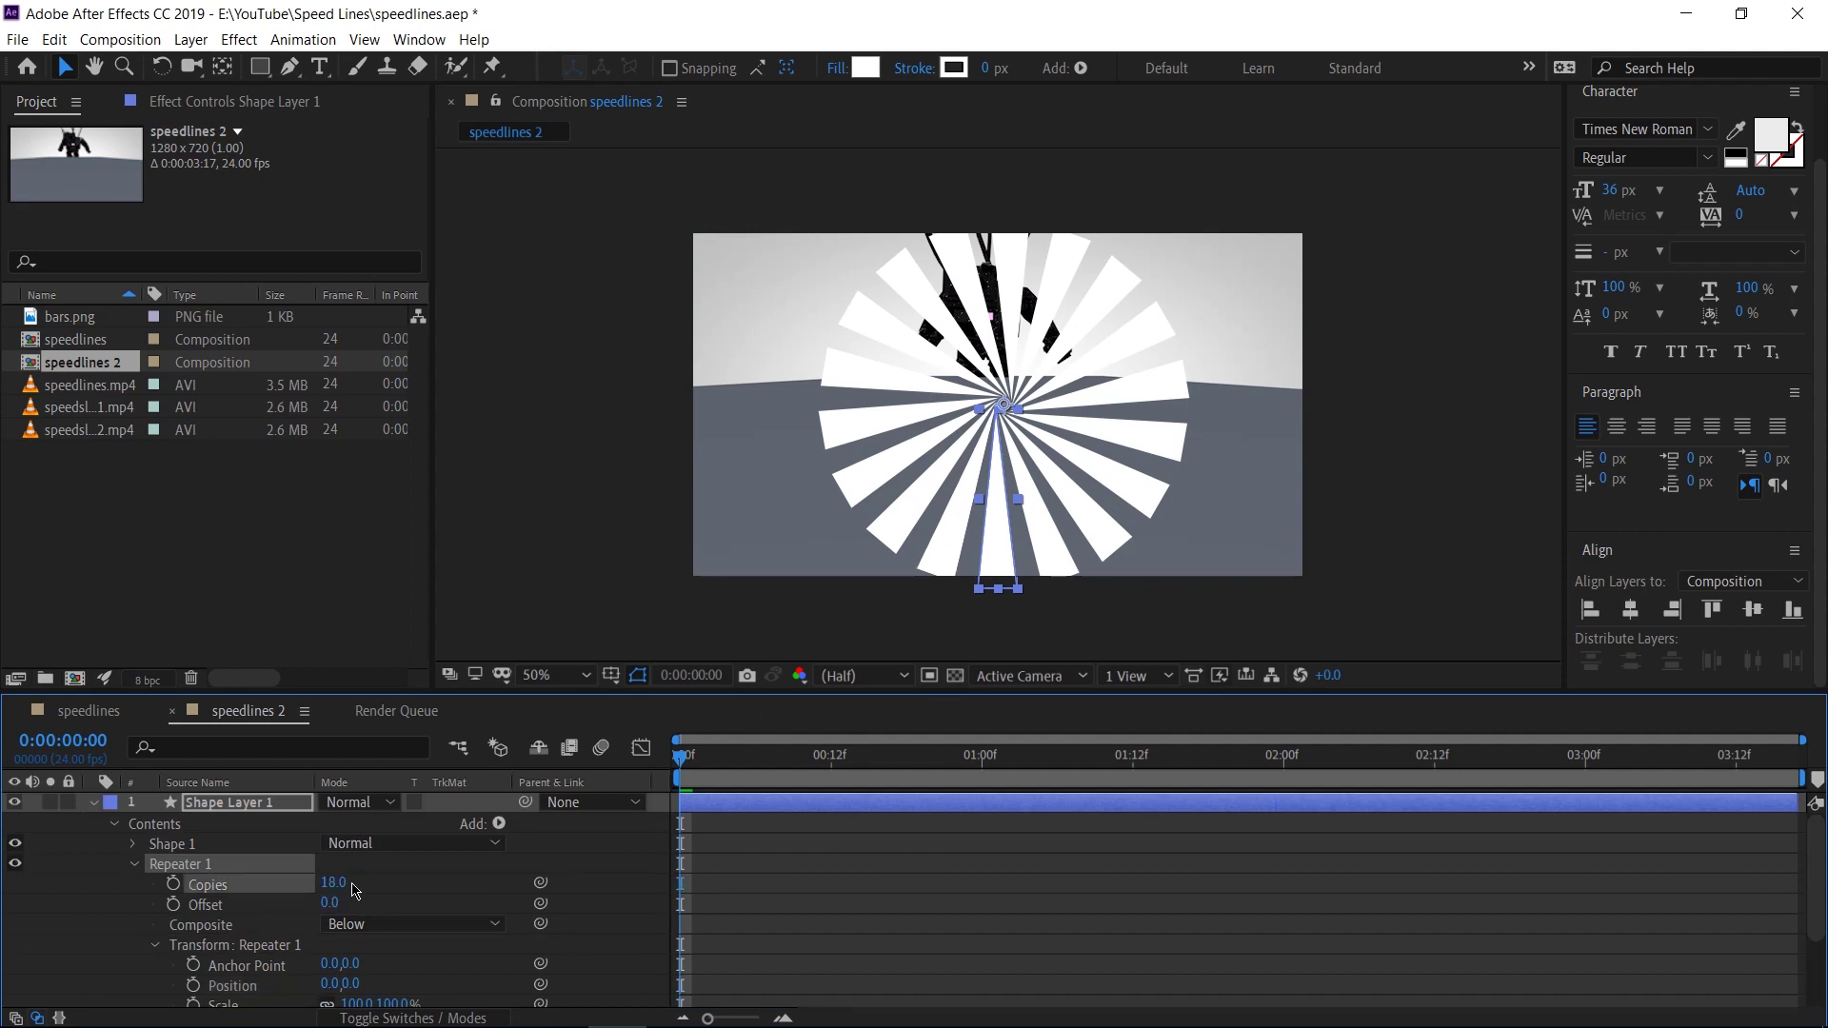
Step: Move the tip vertex of the triangle's path slightly so the repeated rays line up symmetrically around the center
scroll(500, 890, "down", 2)
scroll(1015, 390, "up", 7)
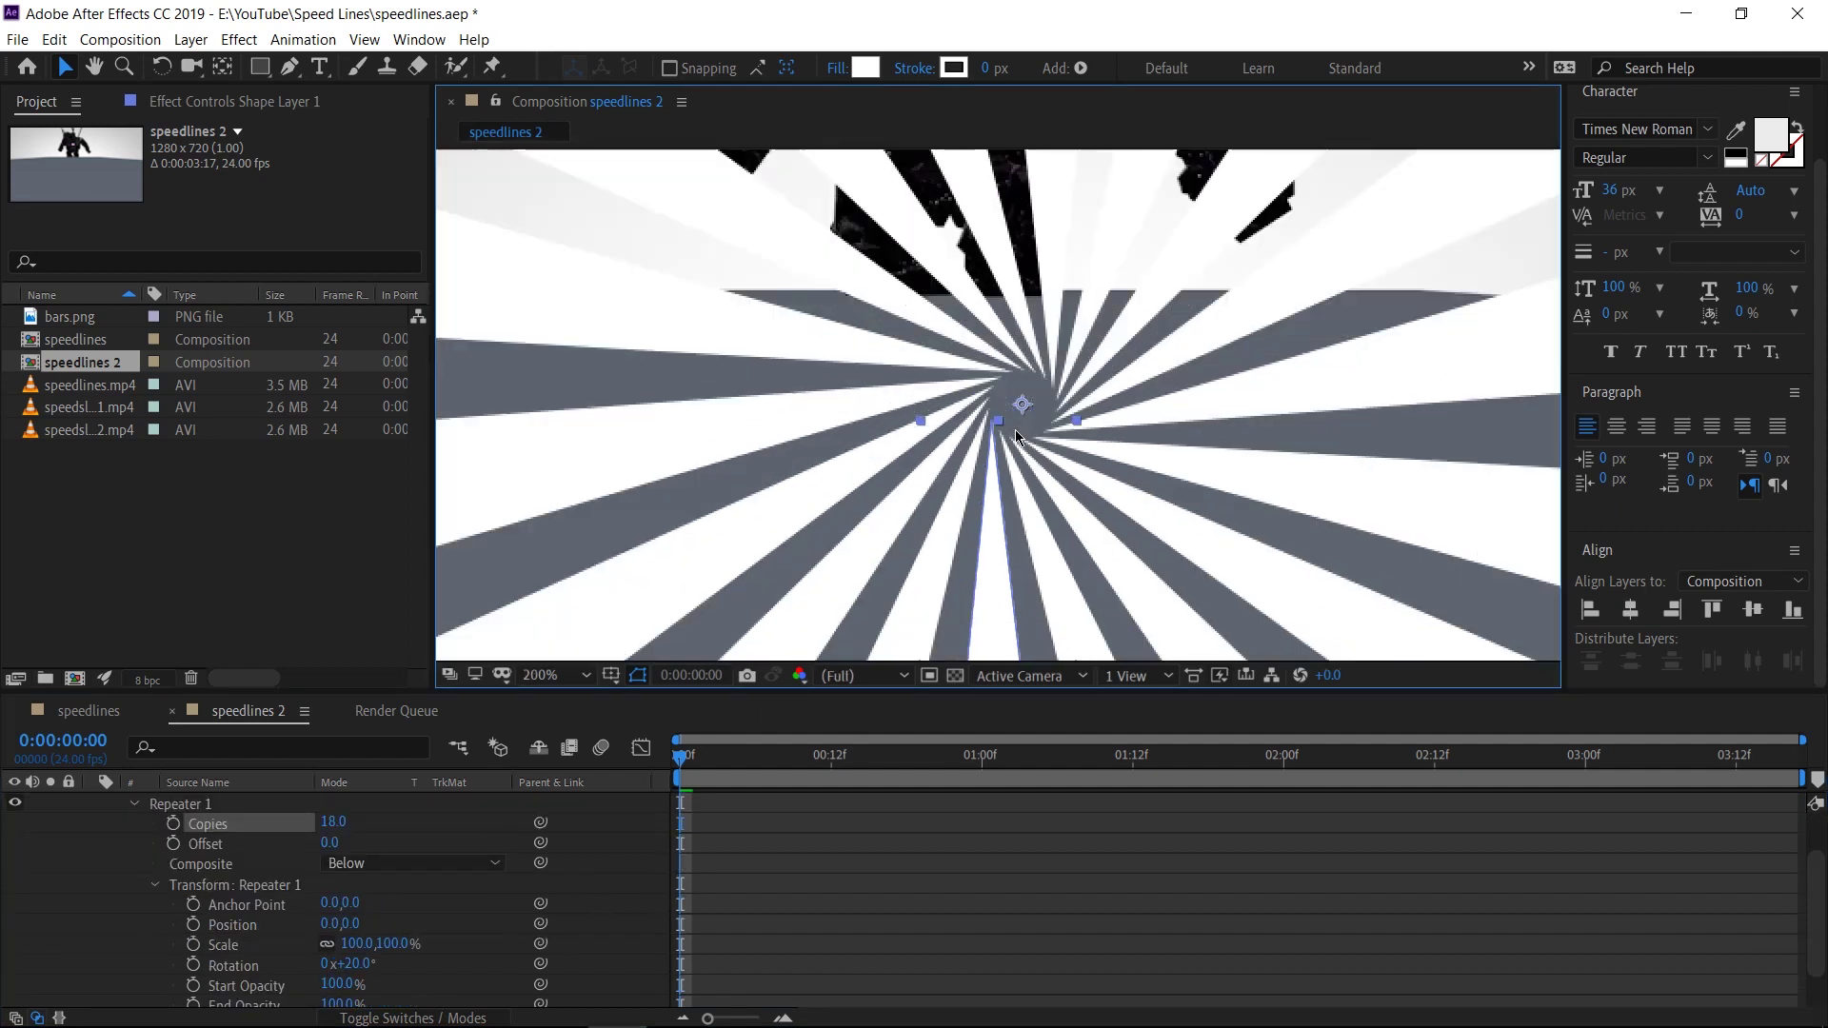
scroll(1038, 443, "down", 7)
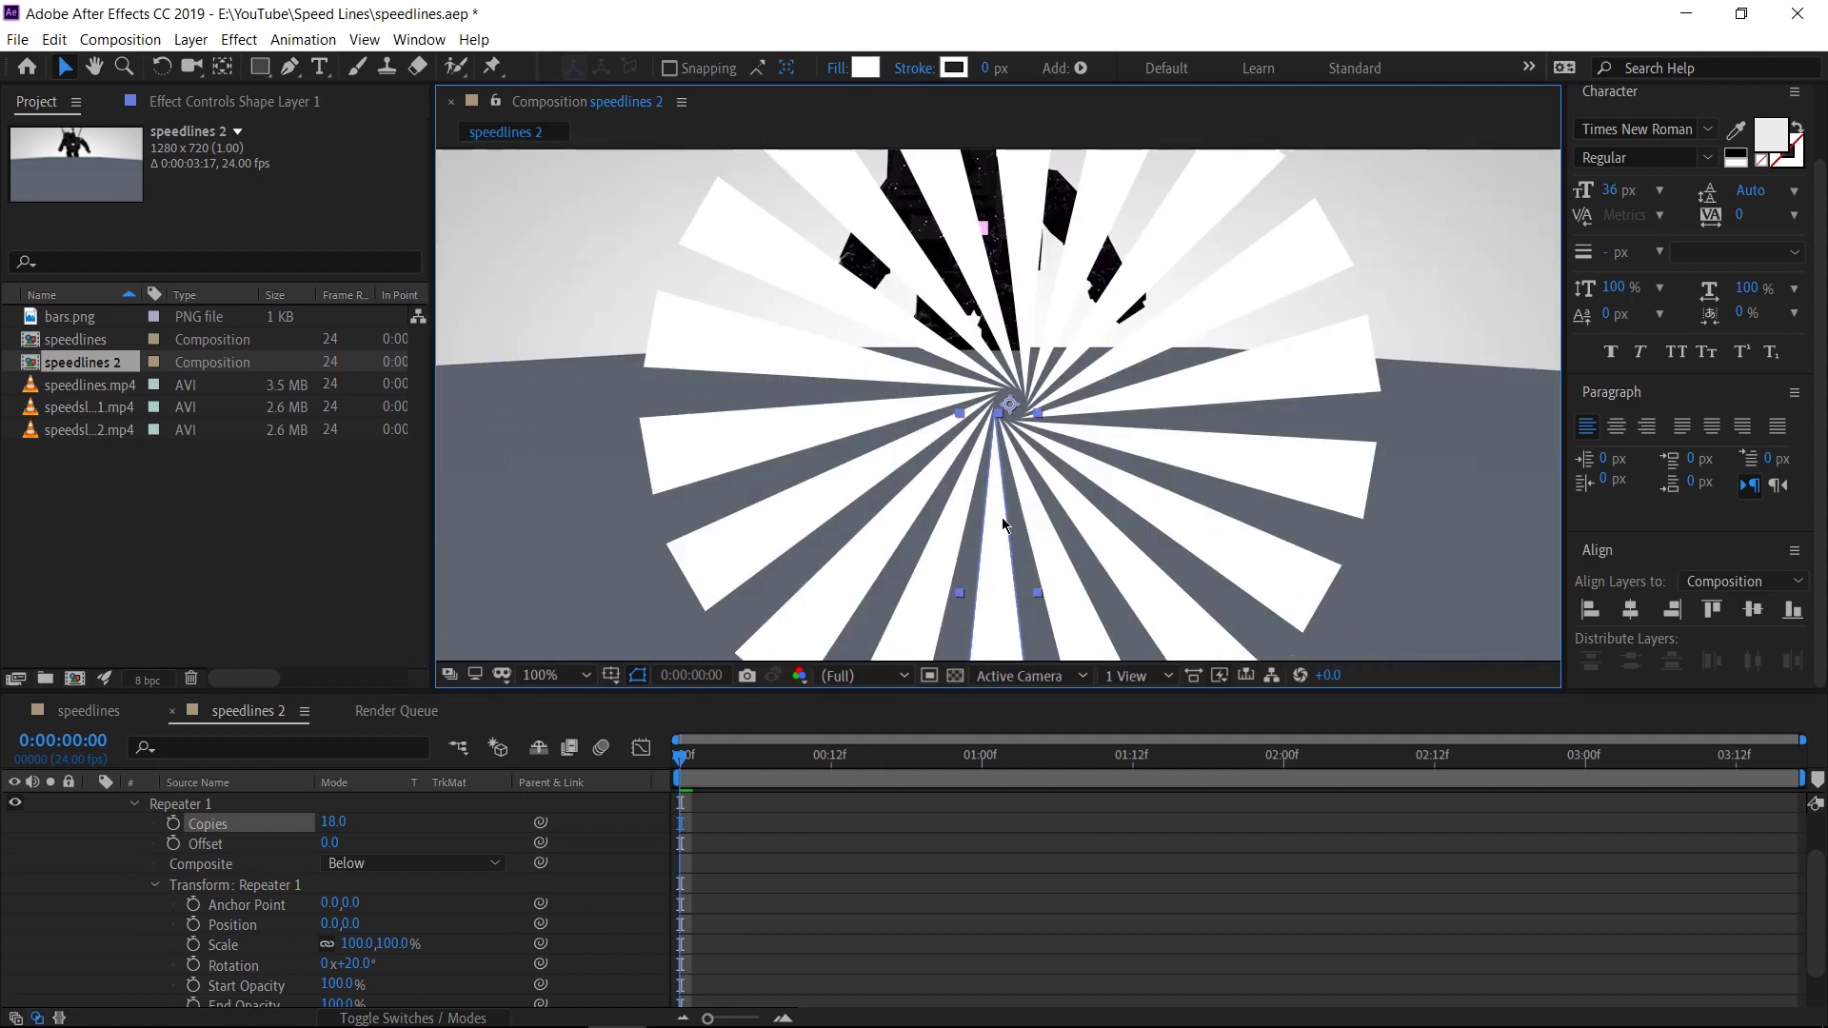
left_click(134, 803)
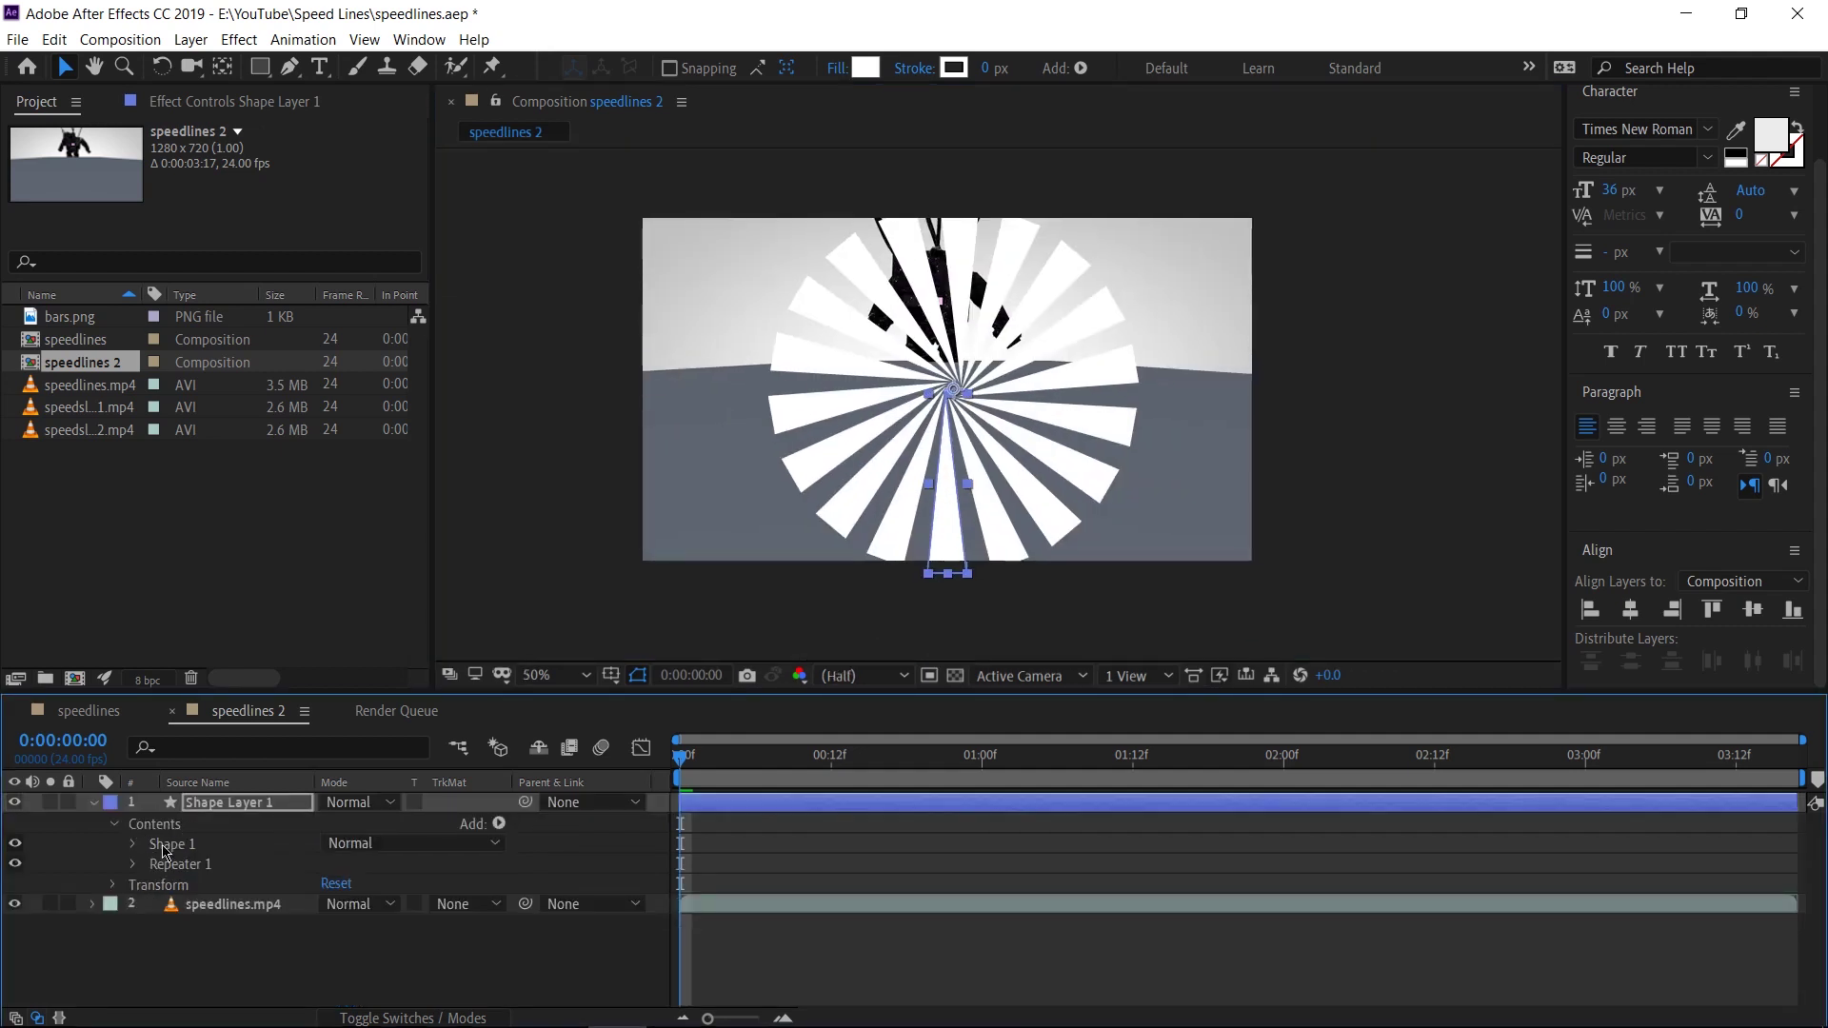
left_click(134, 845)
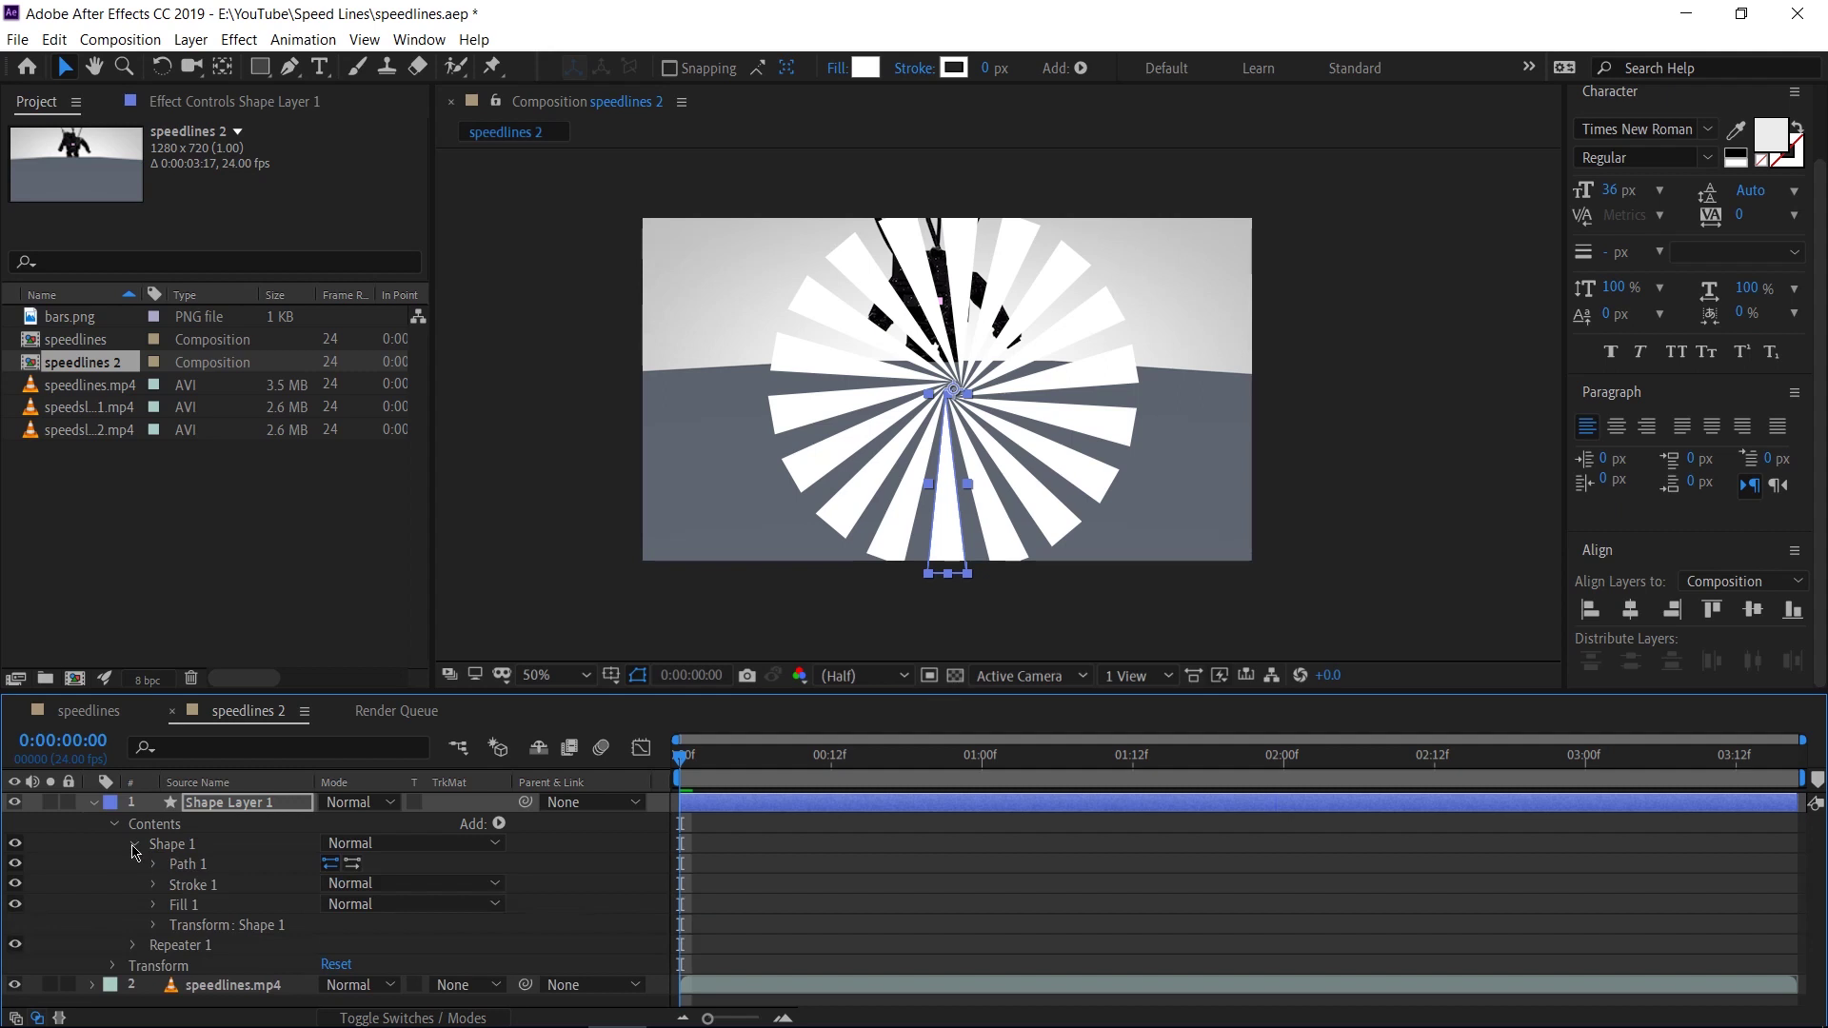
left_click(181, 868)
scroll(990, 557, "up", 2)
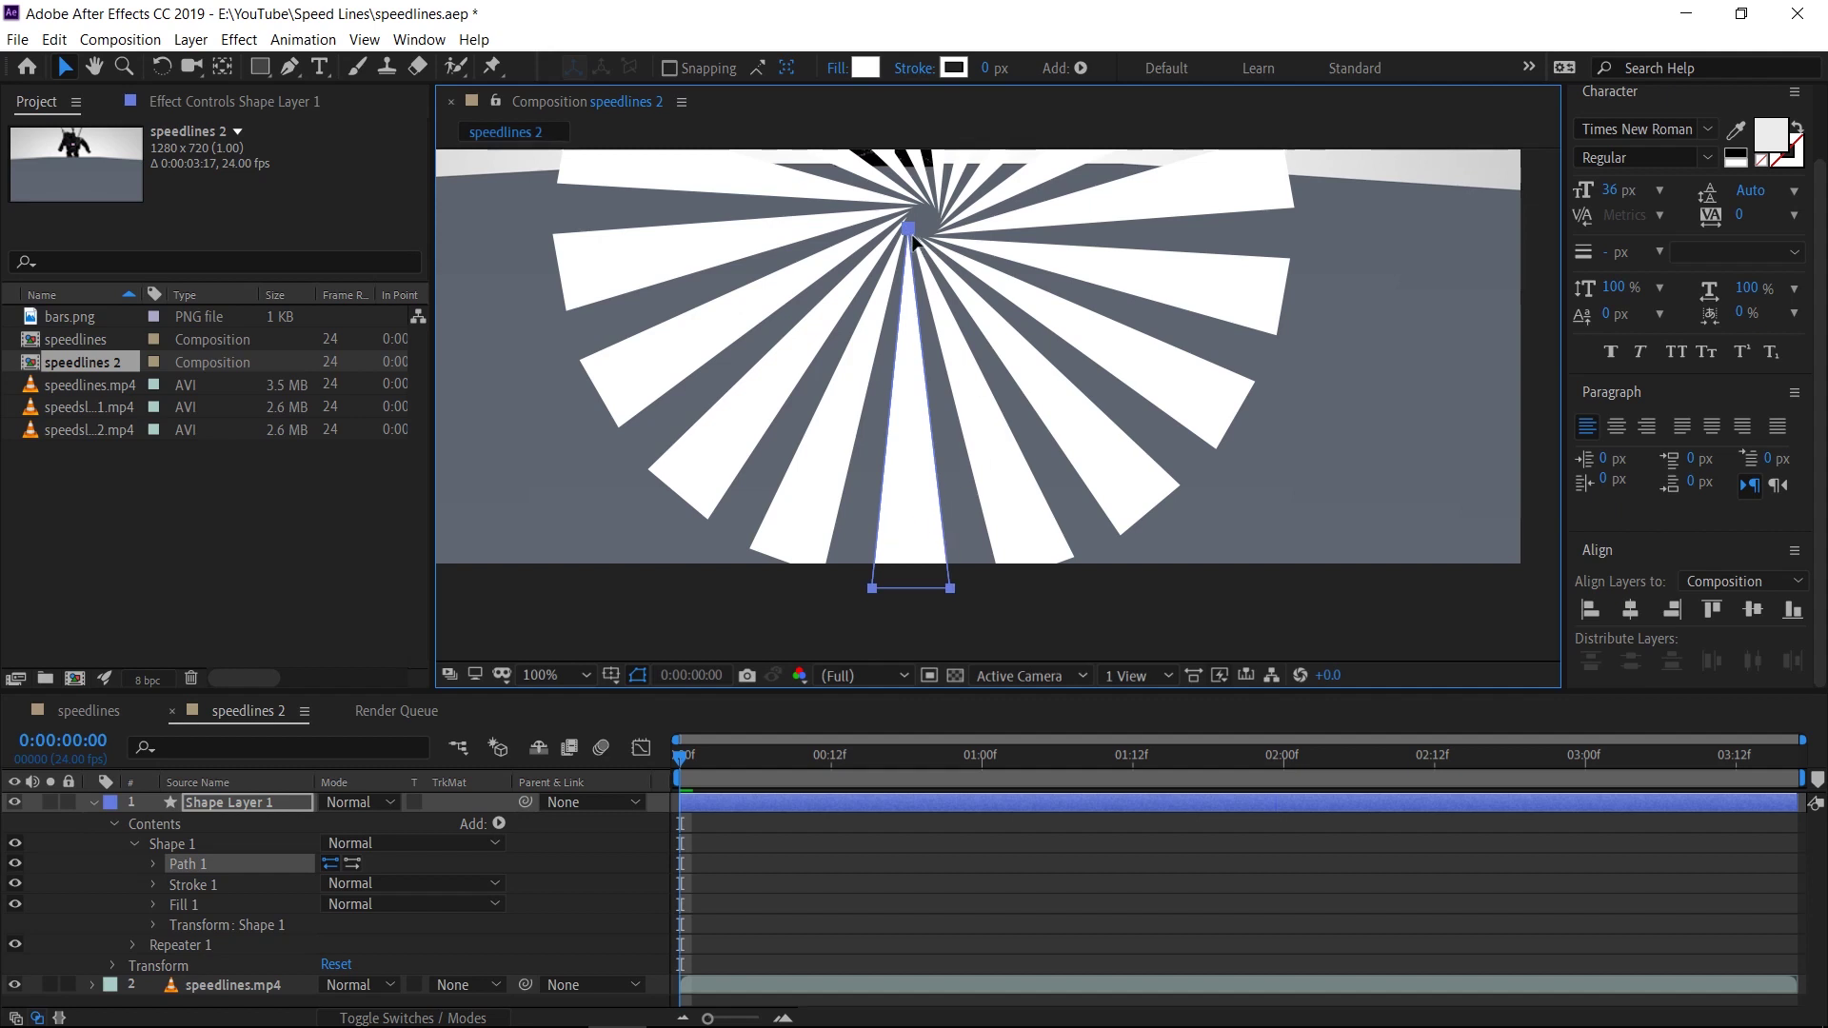
left_click_drag(909, 238, 924, 244)
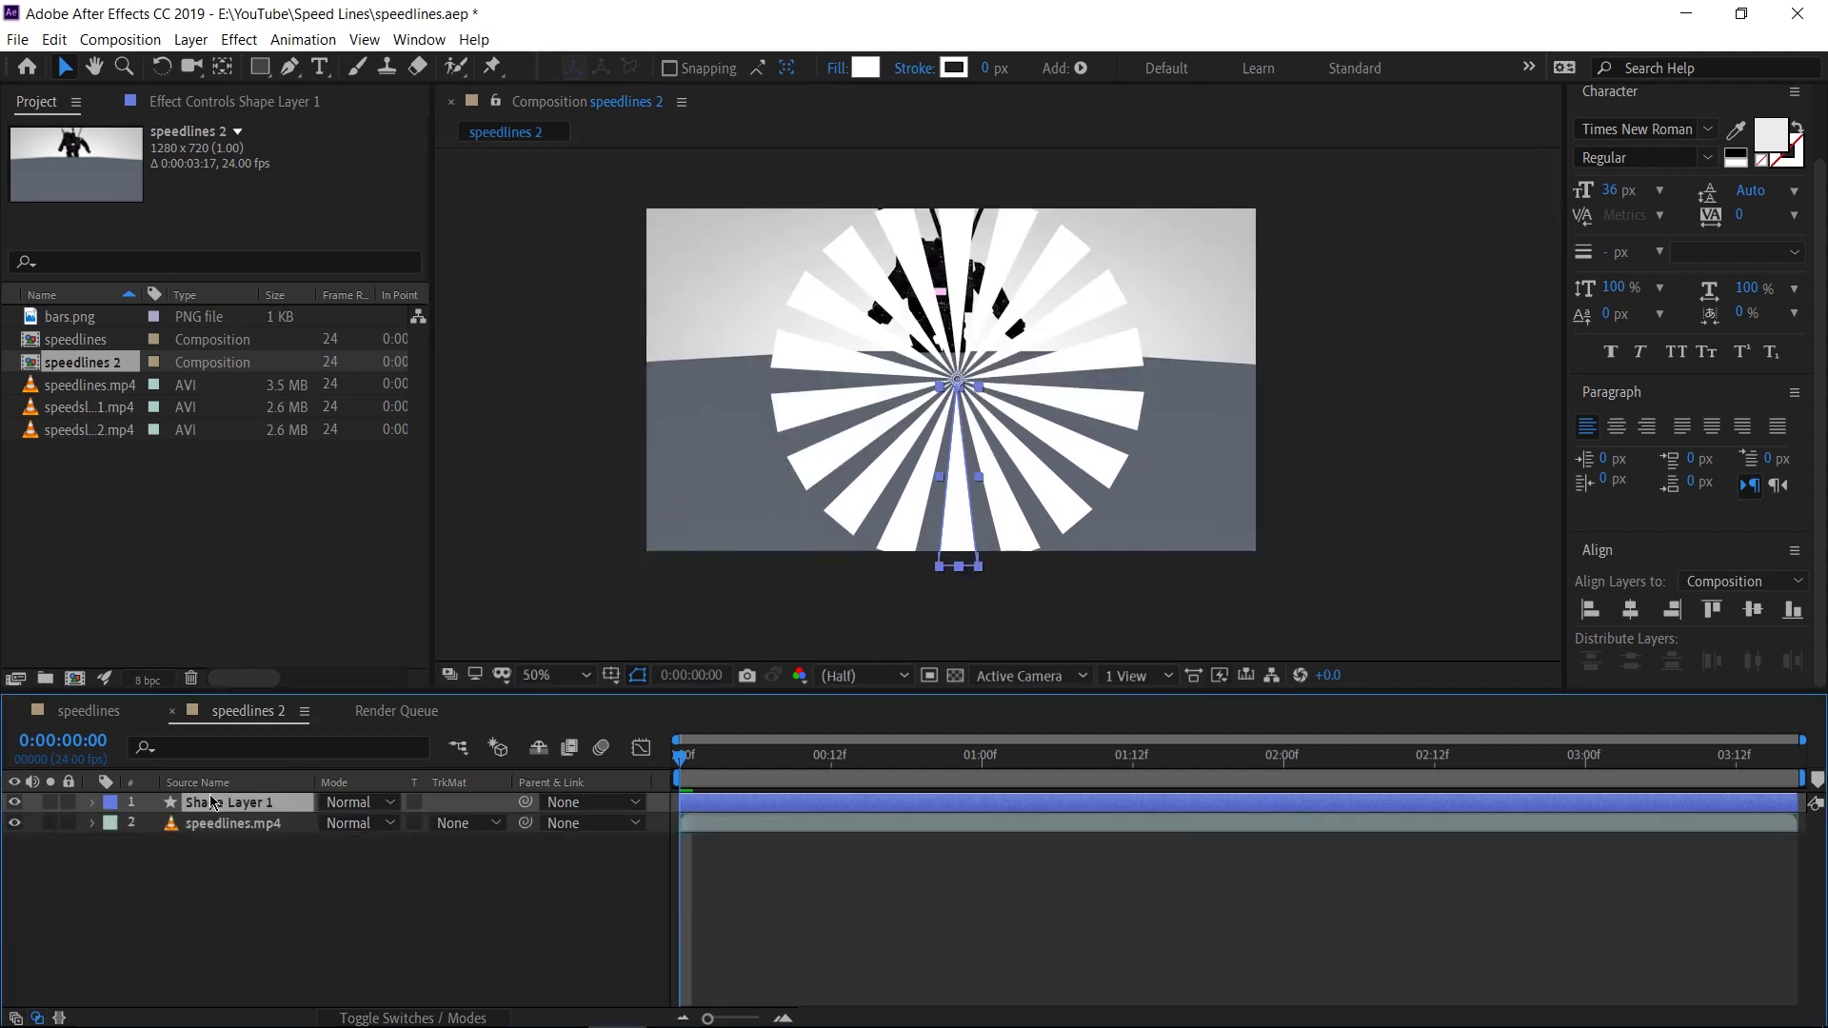
Step: Scale the shape layer up to 1694% so the rays extend beyond the frame
key("s")
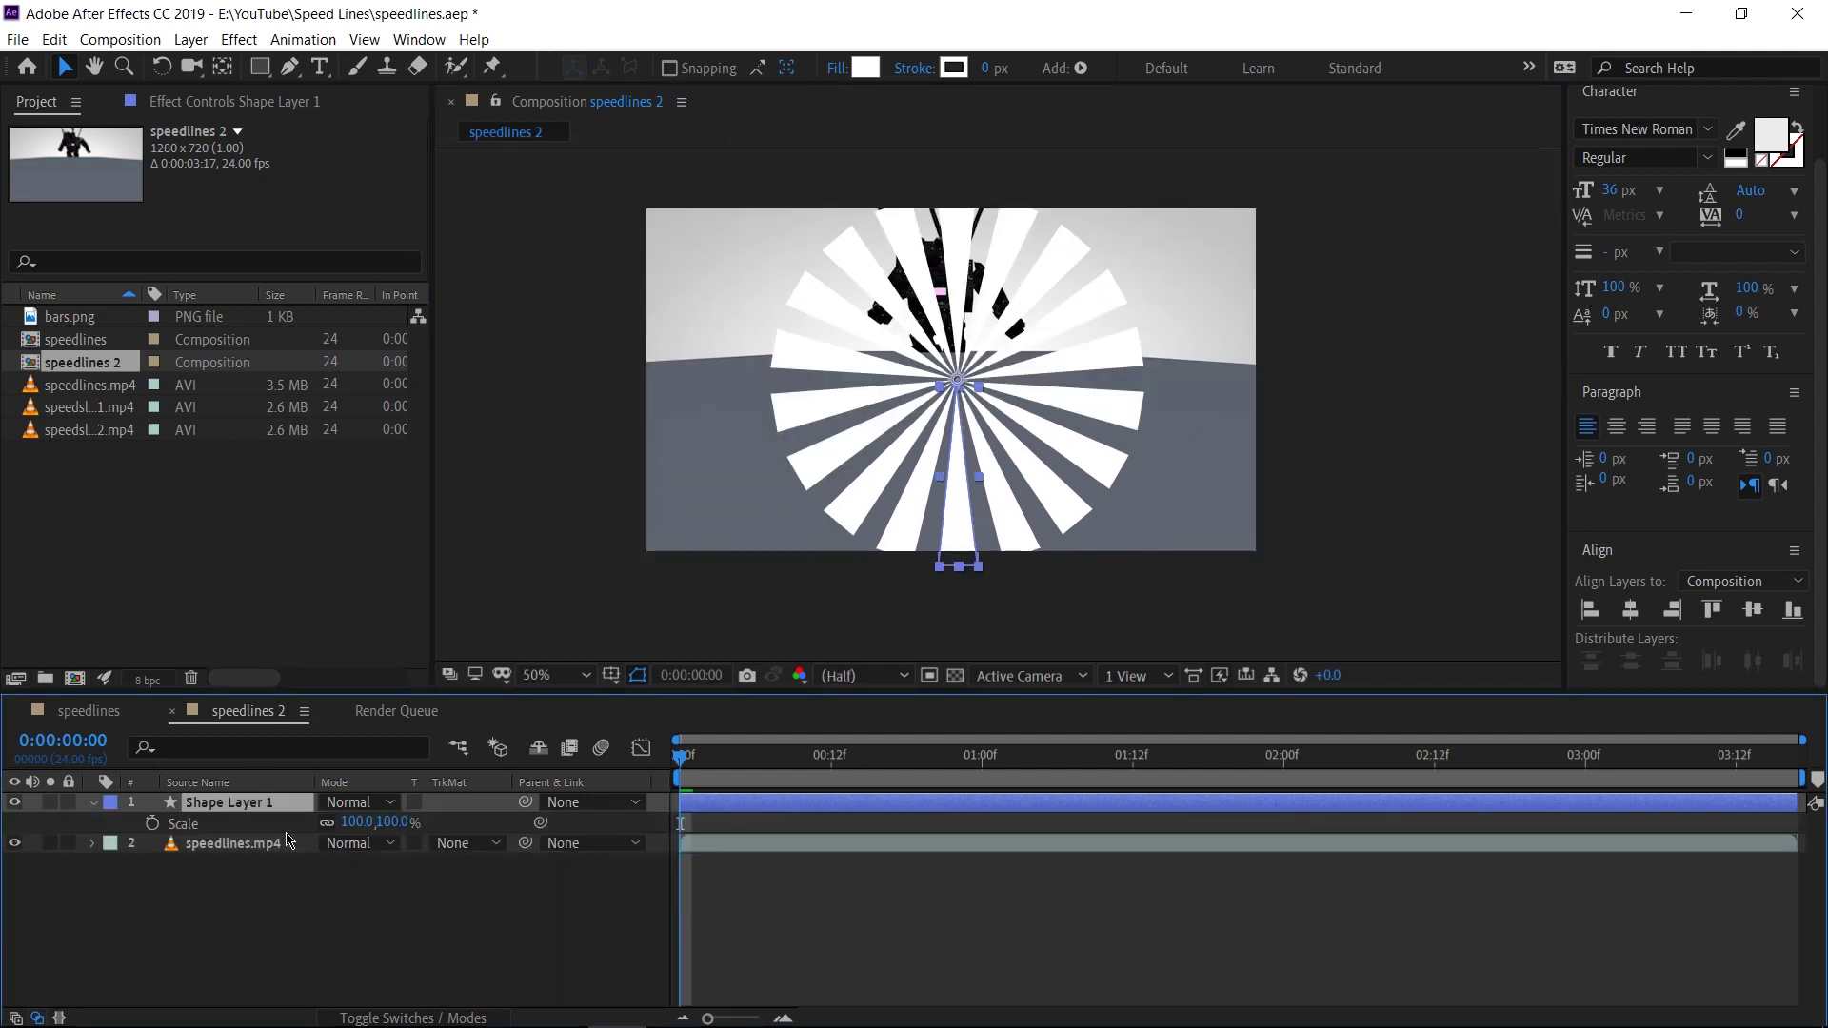
left_click_drag(361, 824, 219, 823)
left_click_drag(897, 416, 889, 371)
left_click_drag(1051, 399, 1056, 436)
Step: Narrow the base of the triangle's path by moving both lower corner points inward
left_click_drag(962, 623, 943, 446)
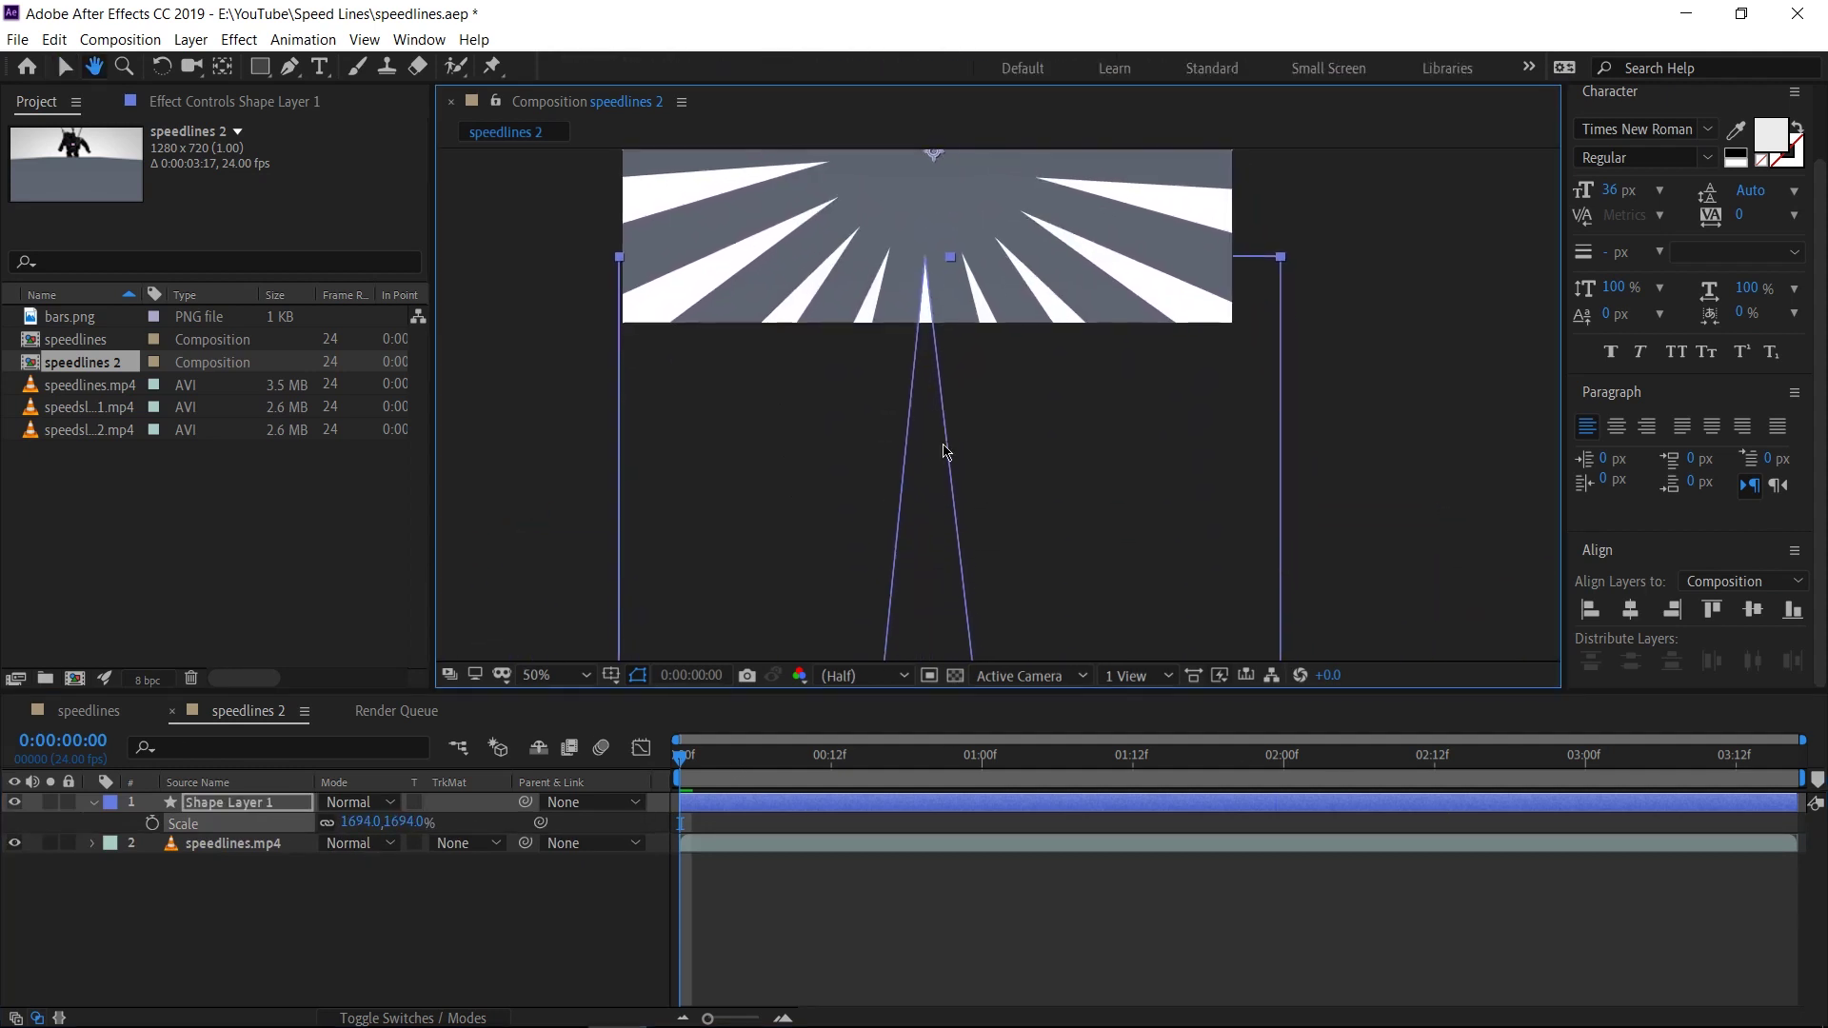
scroll(942, 445, "down", 1)
scroll(942, 445, "down", 1)
left_click_drag(975, 568, 980, 407)
scroll(971, 409, "down", 3)
scroll(946, 454, "up", 1)
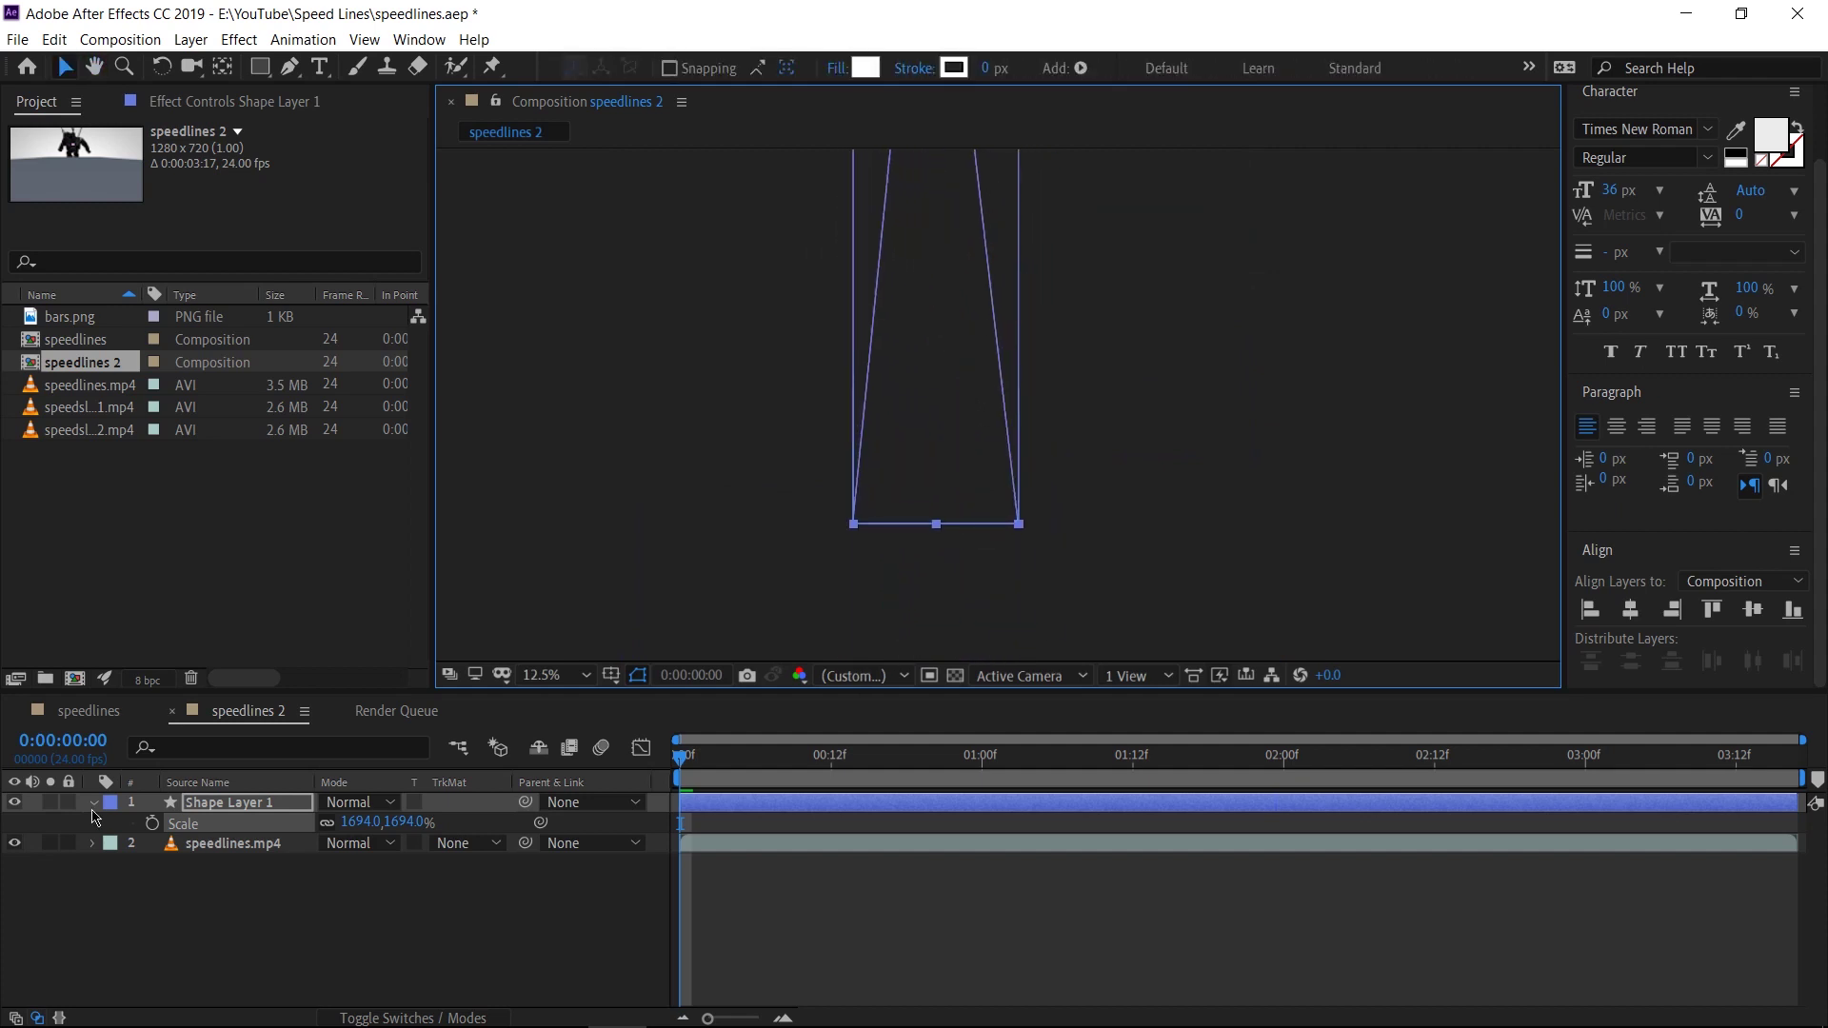
left_click(94, 804)
left_click(93, 805)
left_click(113, 845)
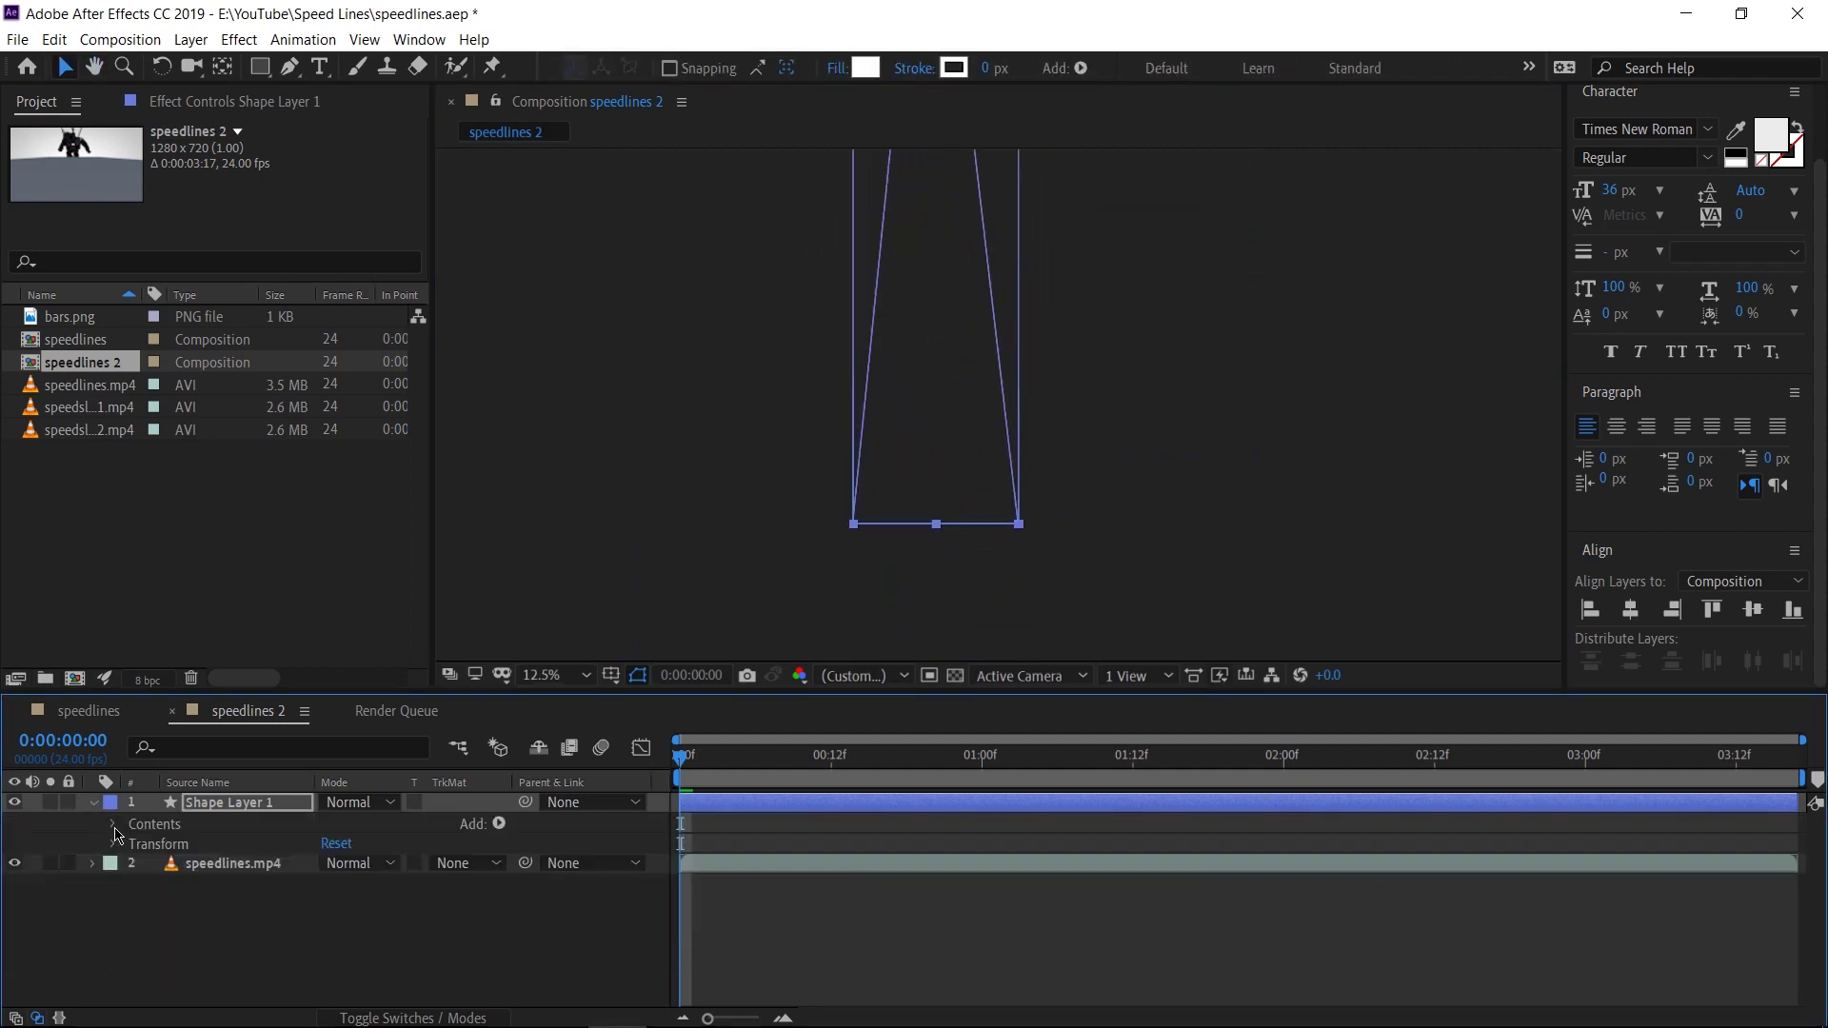
left_click(114, 825)
left_click(136, 844)
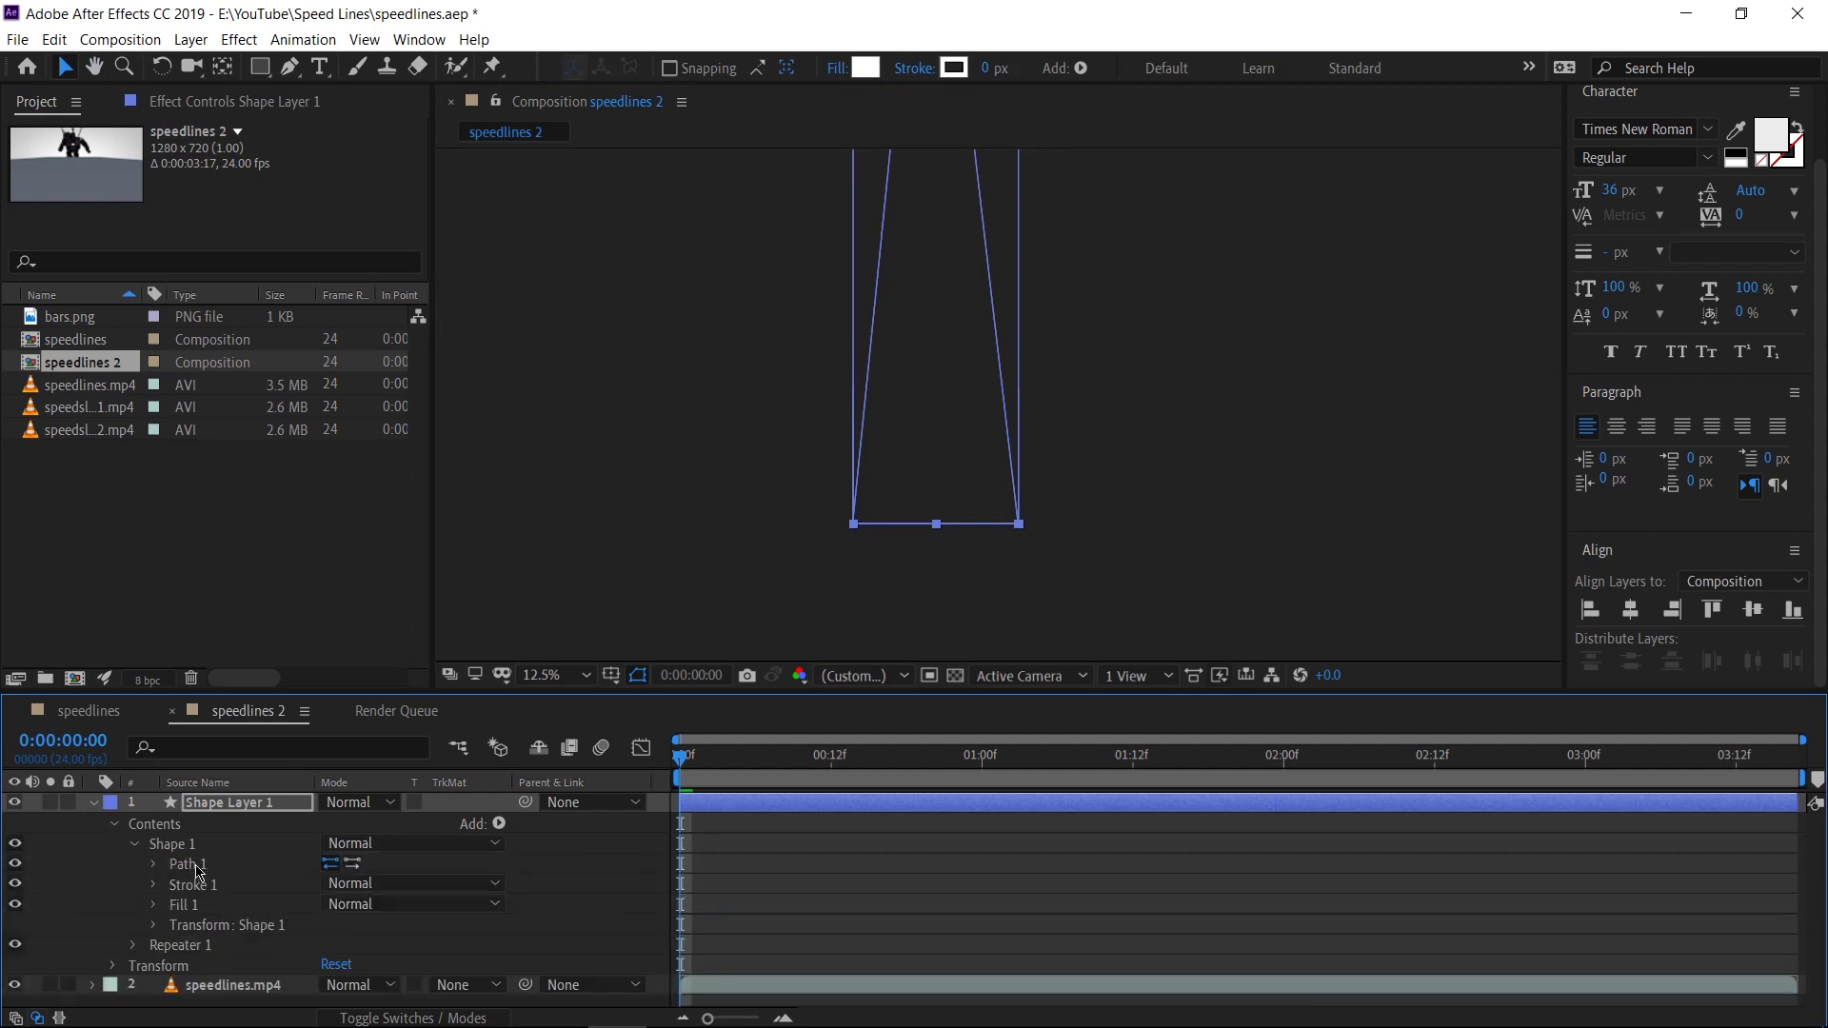
left_click(188, 864)
left_click_drag(853, 524, 901, 525)
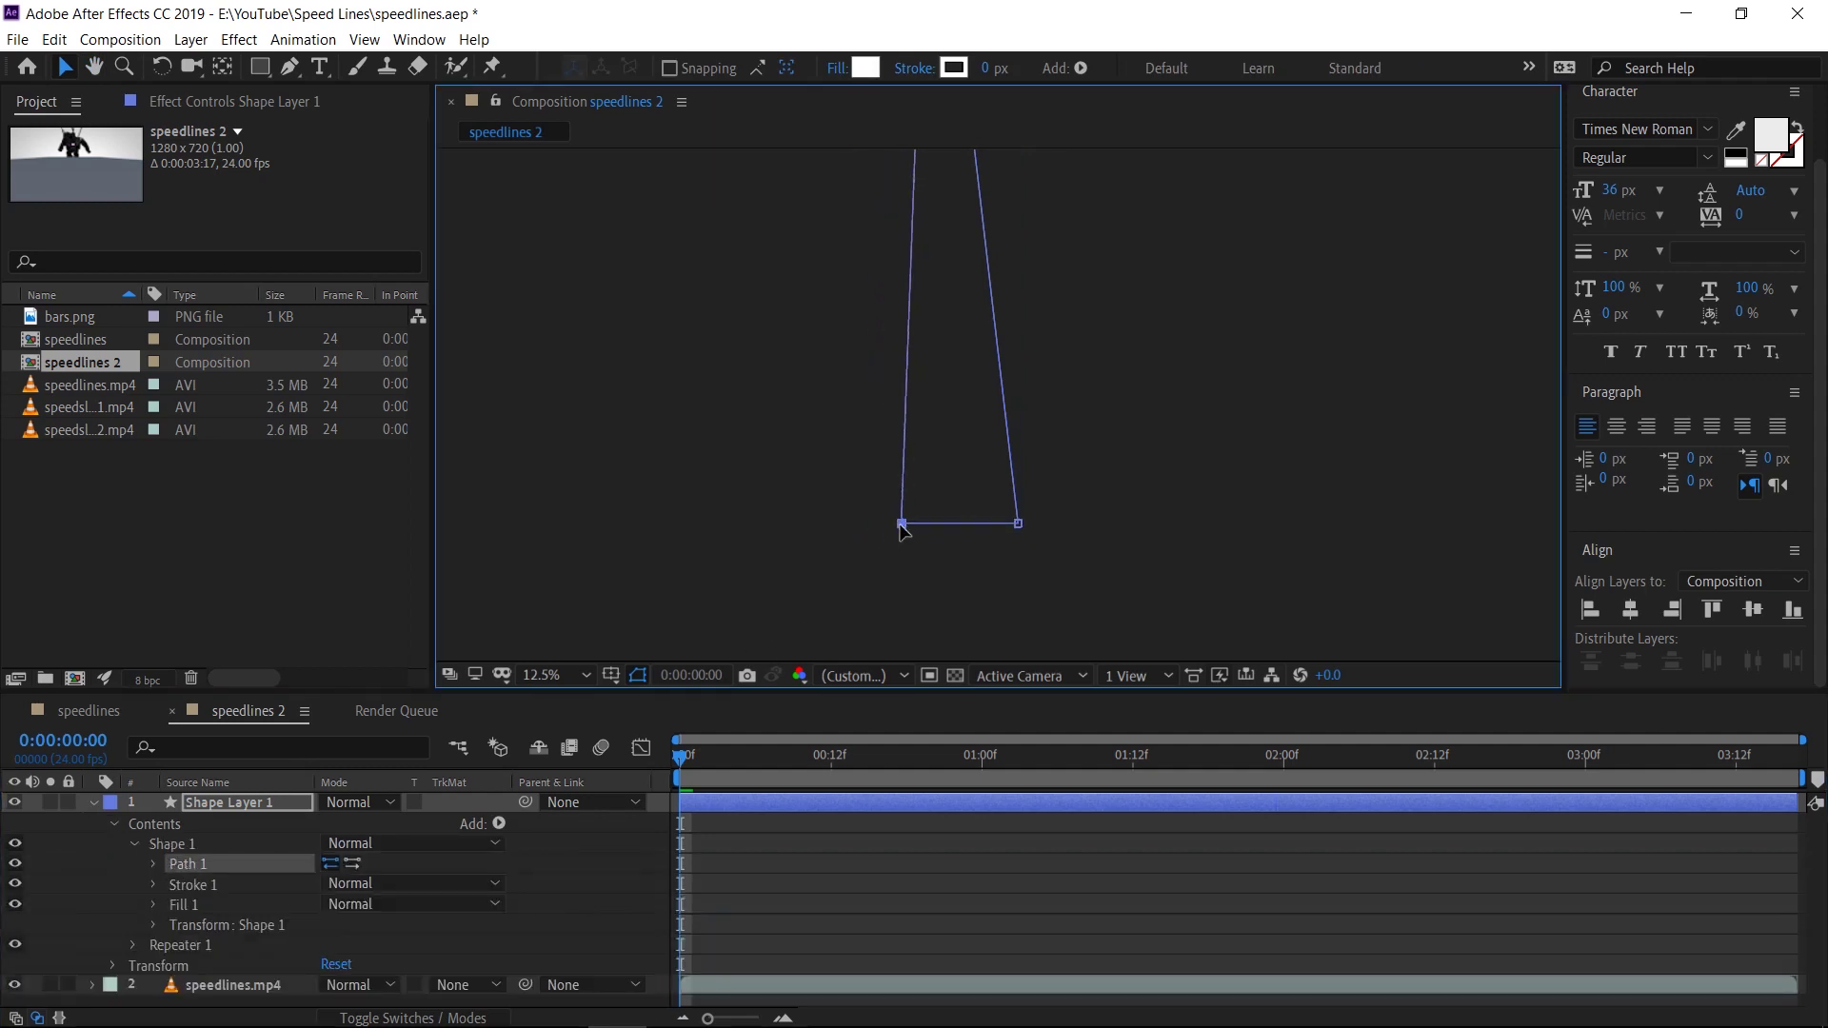
left_click_drag(1018, 524, 985, 524)
Step: Shorten the triangle's path by raising its two base corners toward the tip and keep them close together for thin rays
left_click_drag(868, 548, 969, 578)
left_click_drag(911, 548, 911, 393)
scroll(916, 400, "up", 3)
left_click(1064, 622)
left_click(188, 864)
left_click_drag(803, 634, 917, 603)
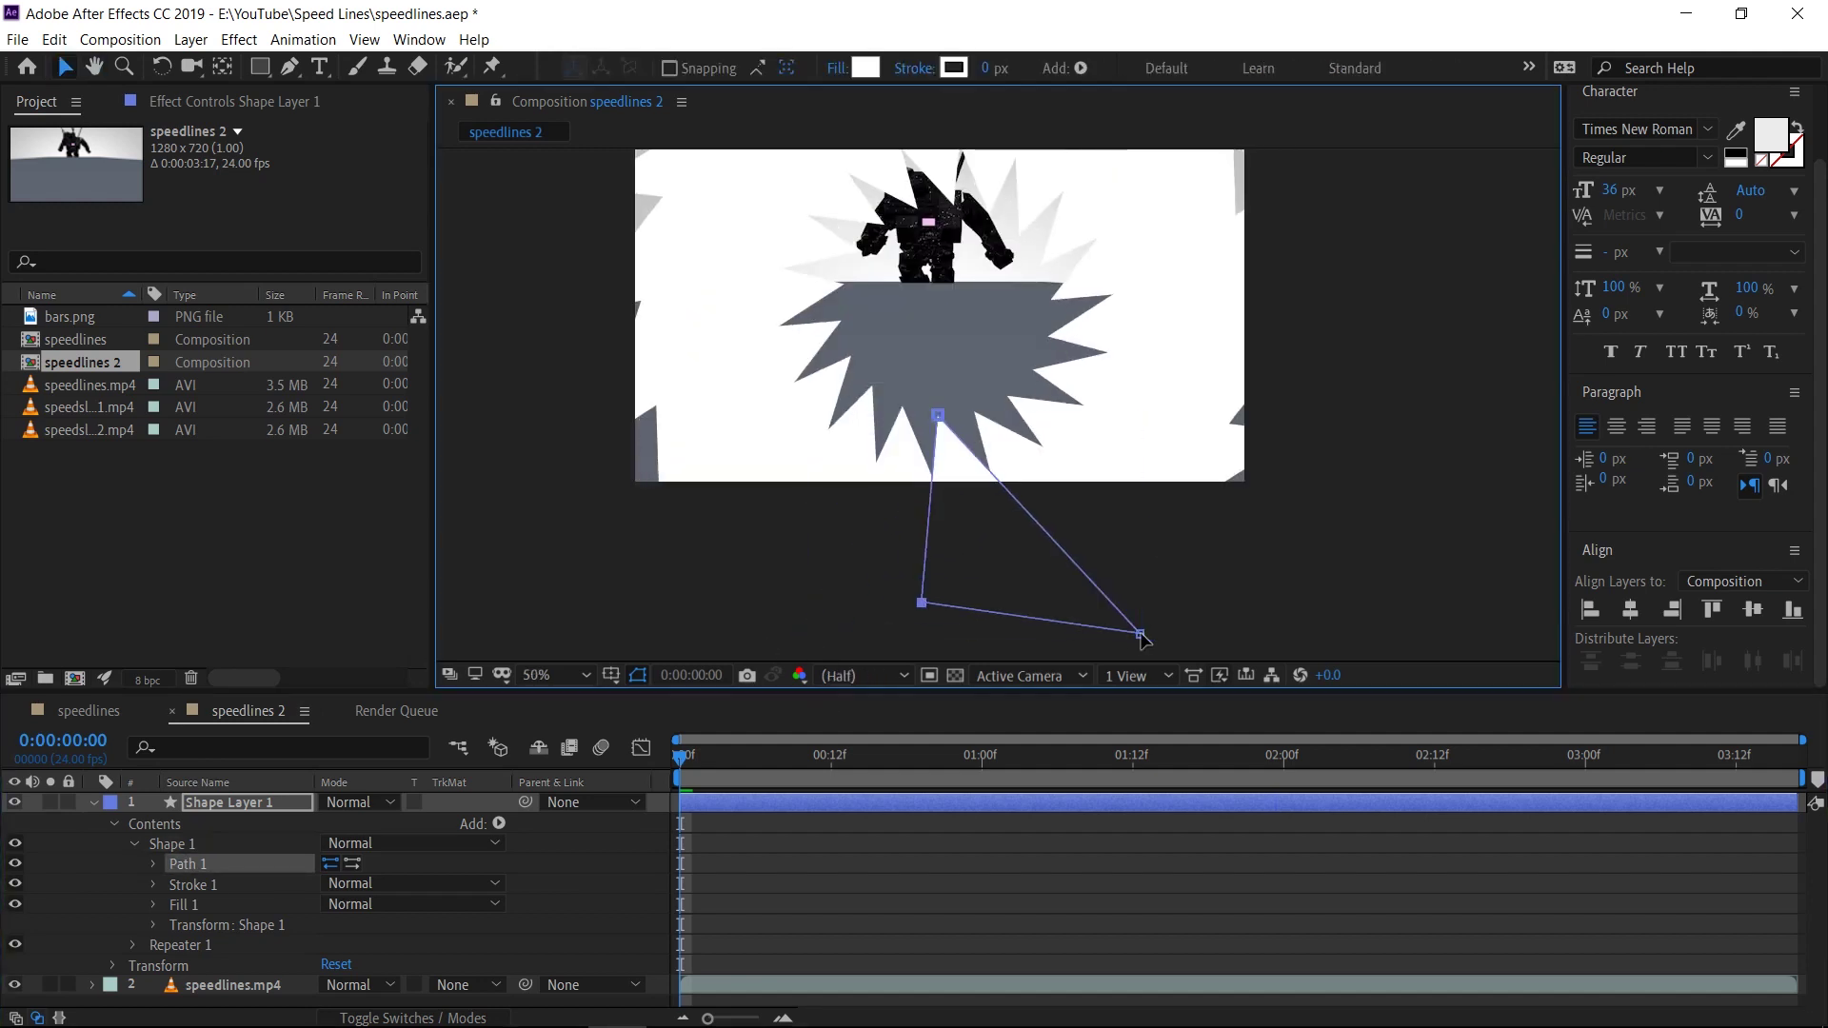
left_click_drag(1140, 634, 967, 642)
left_click_drag(914, 649, 971, 641)
left_click_drag(918, 401, 925, 645)
scroll(999, 572, "down", 2)
left_click_drag(990, 435, 962, 422)
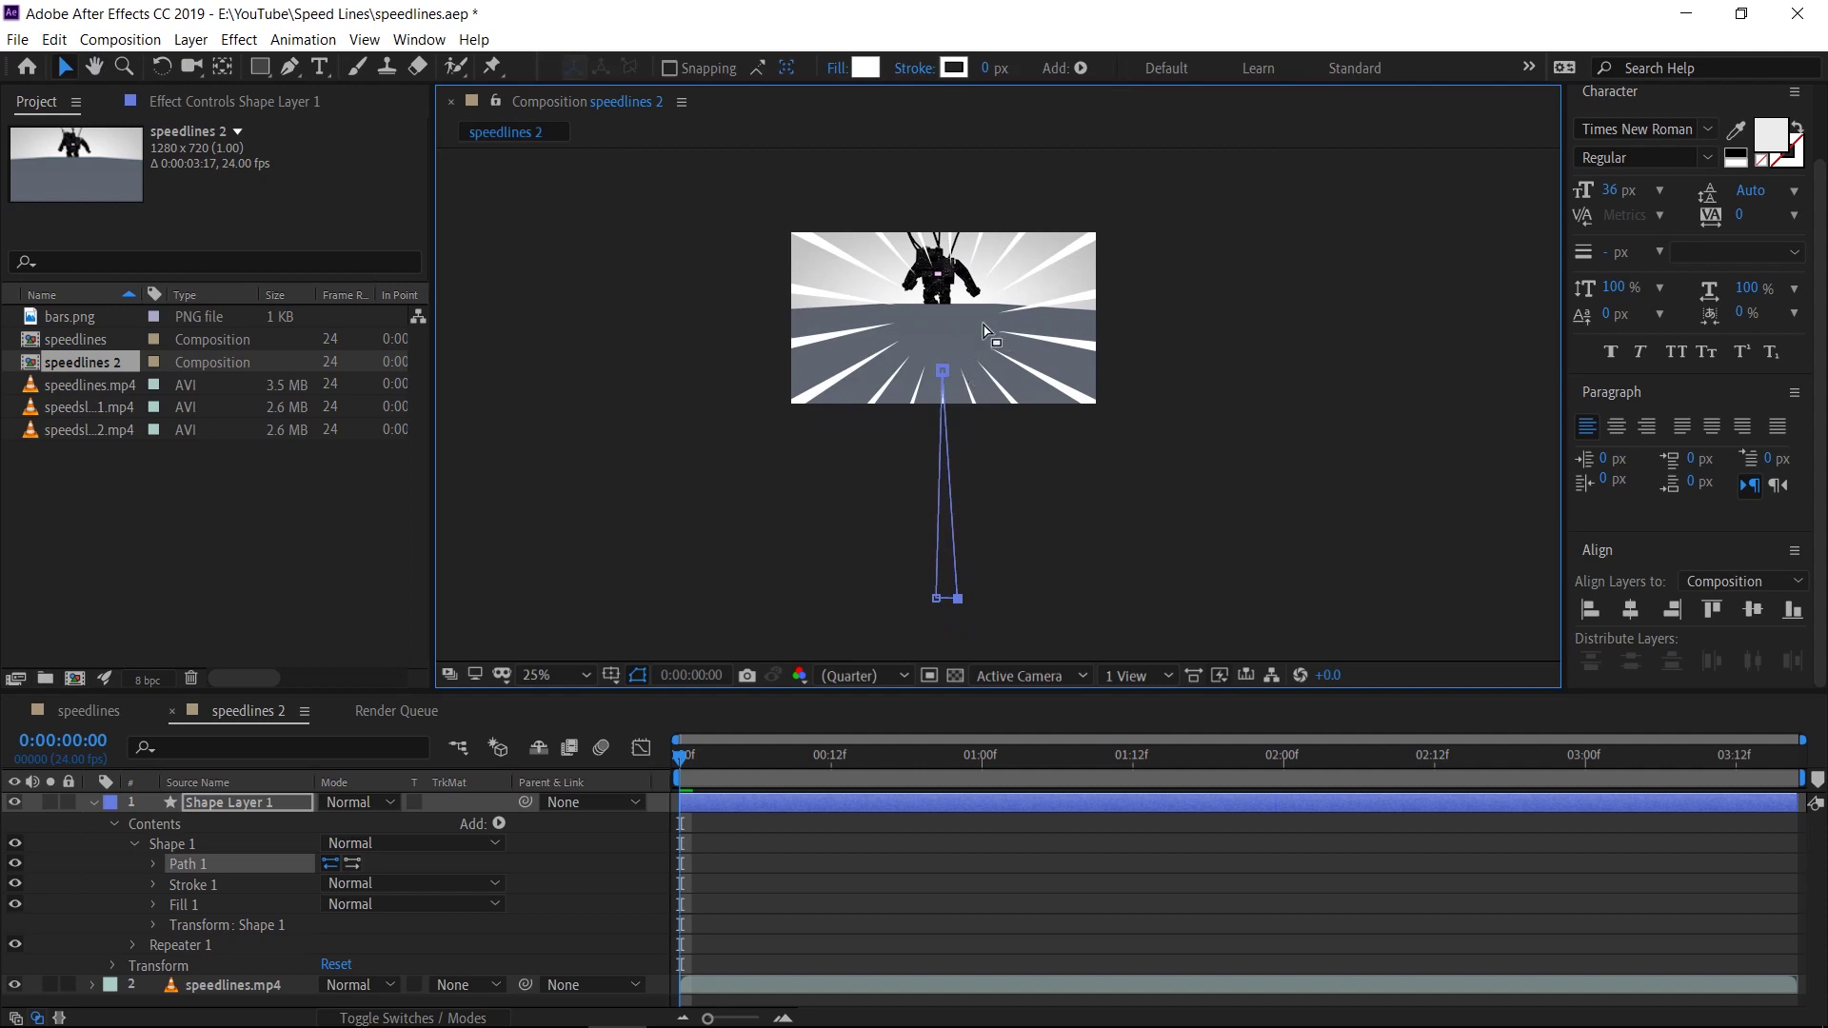
Step: Apply the Turbulent Displace effect to the speed lines shape layer
key("period")
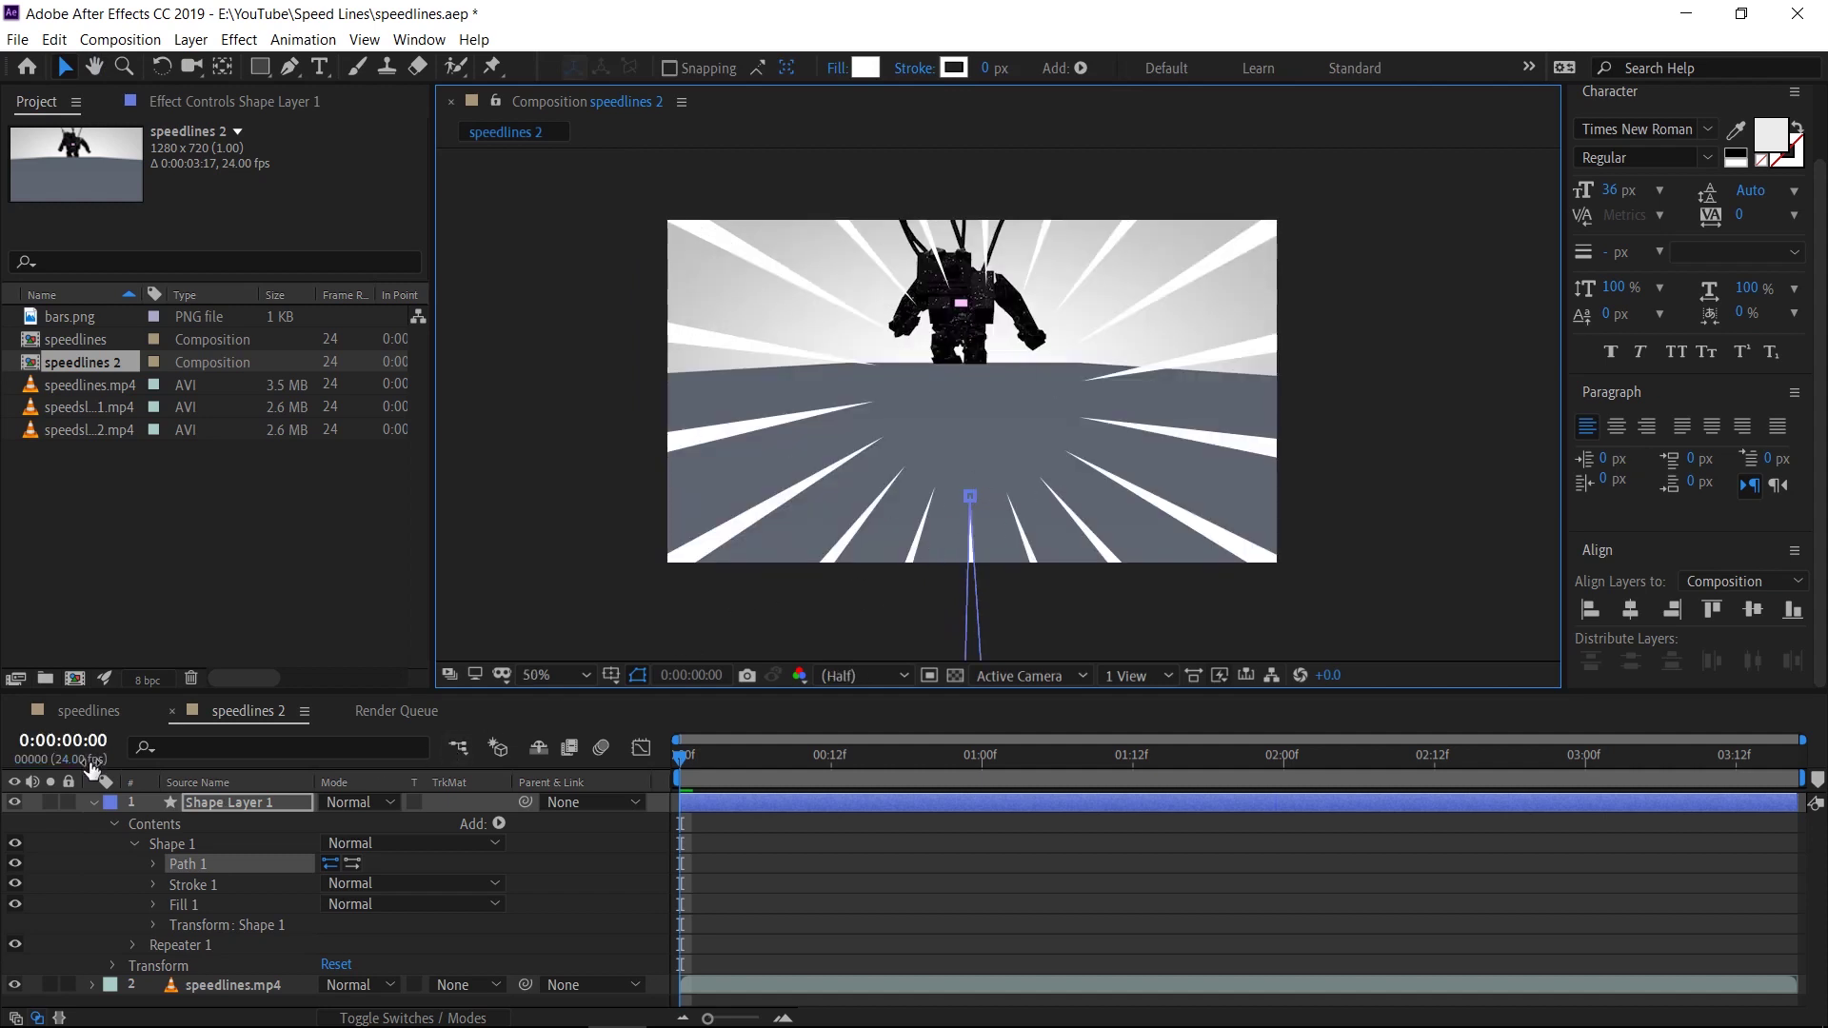
left_click(93, 803)
key("ctrl+space")
type("turbu")
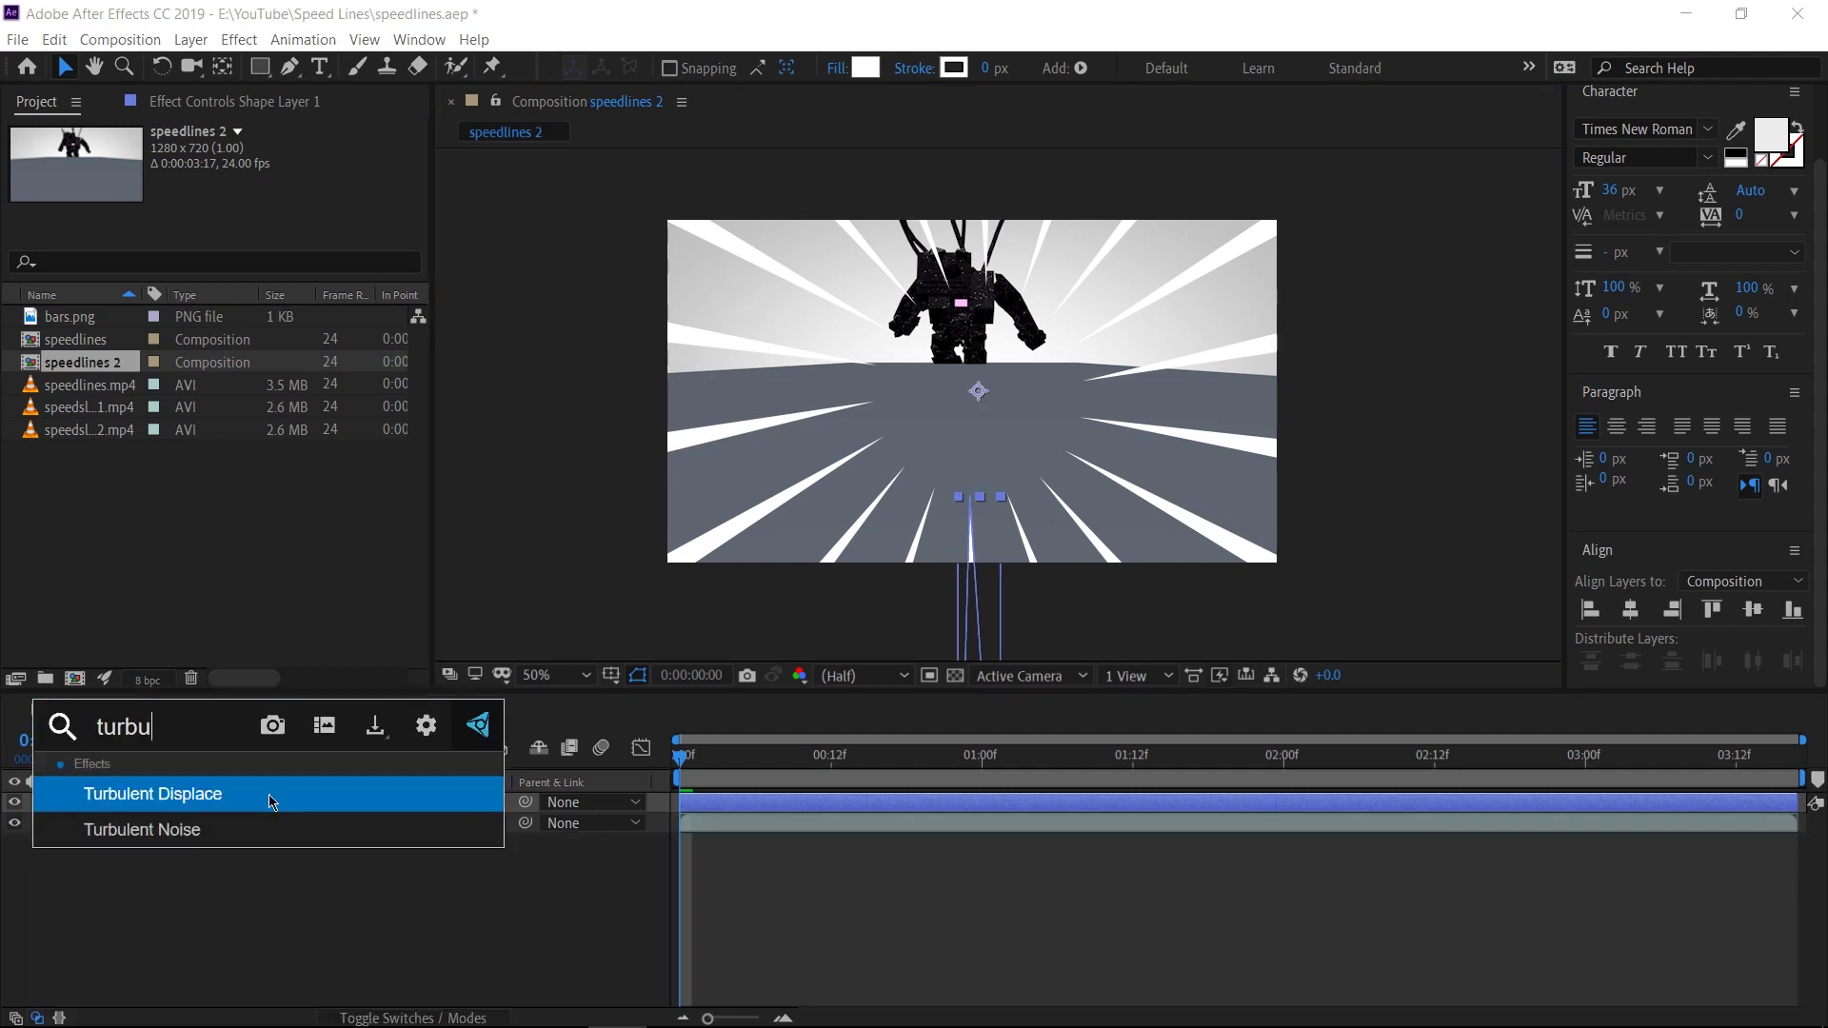
left_click(272, 801)
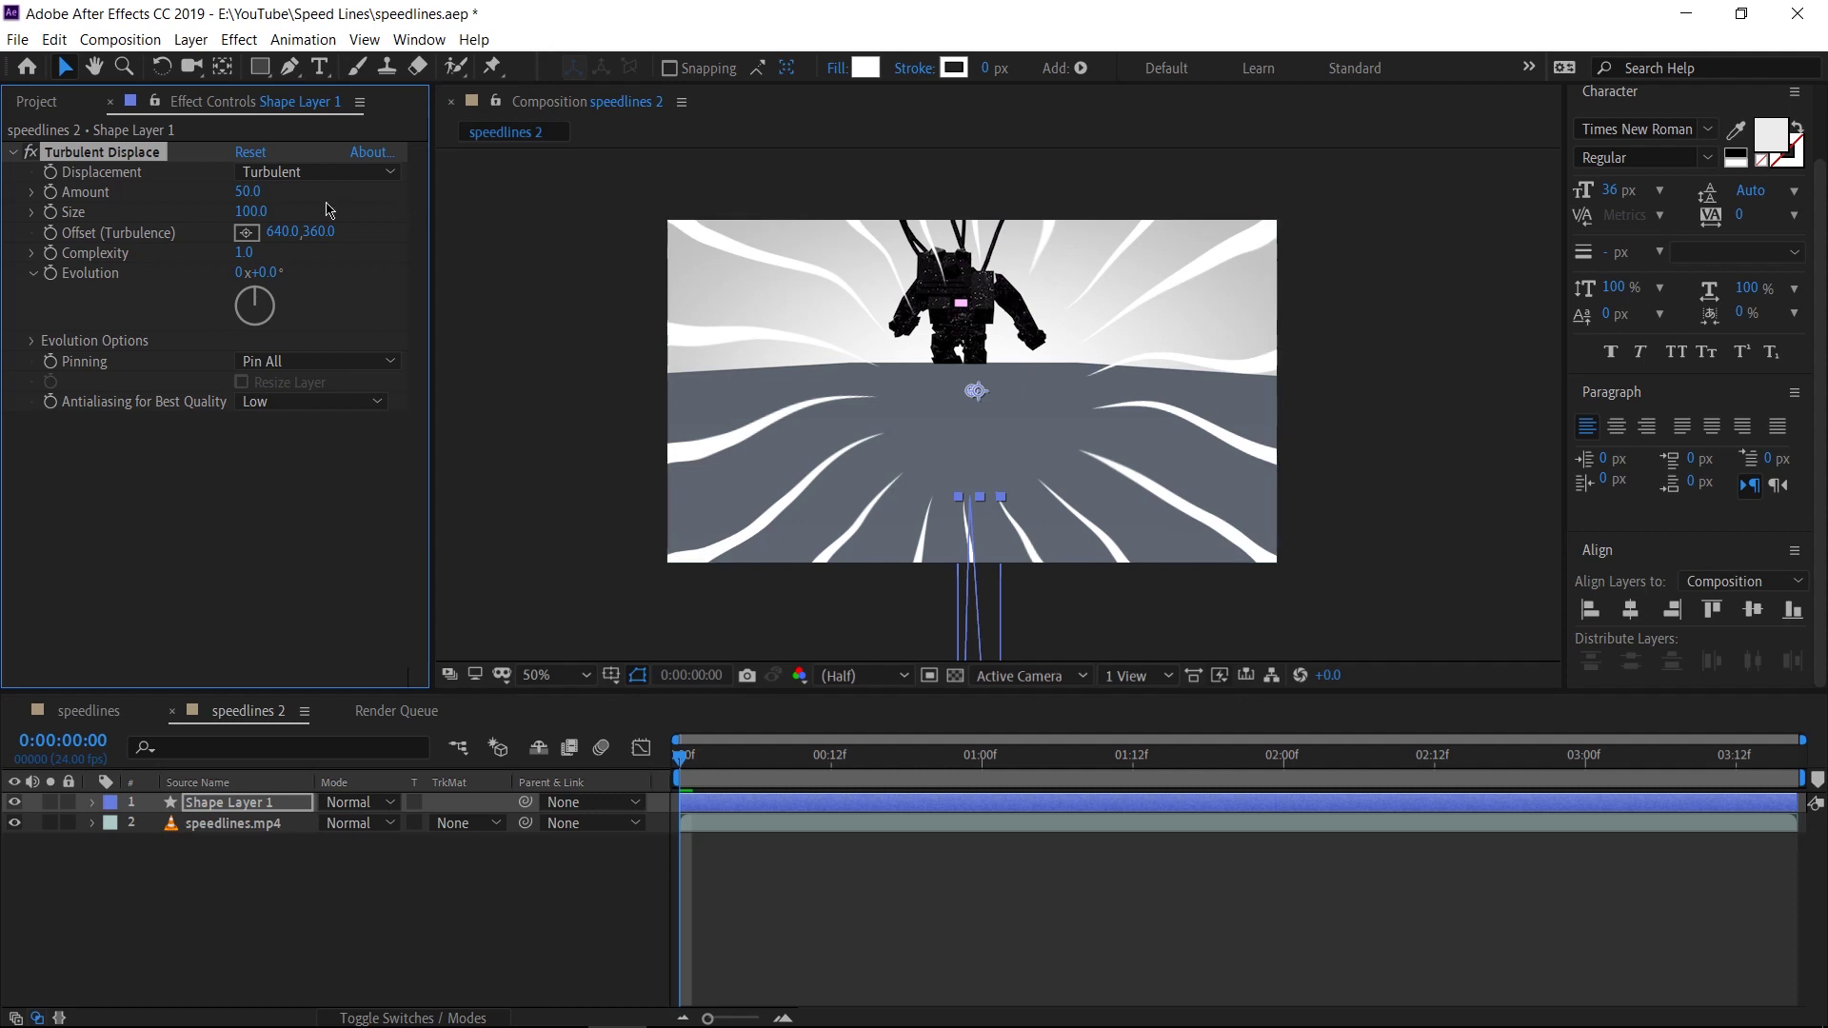
Step: Set the Turbulent Displace amount to 12 and enable keyframing for Offset (Turbulence) at the start of the composition
left_click_drag(252, 197, 223, 198)
left_click(251, 197)
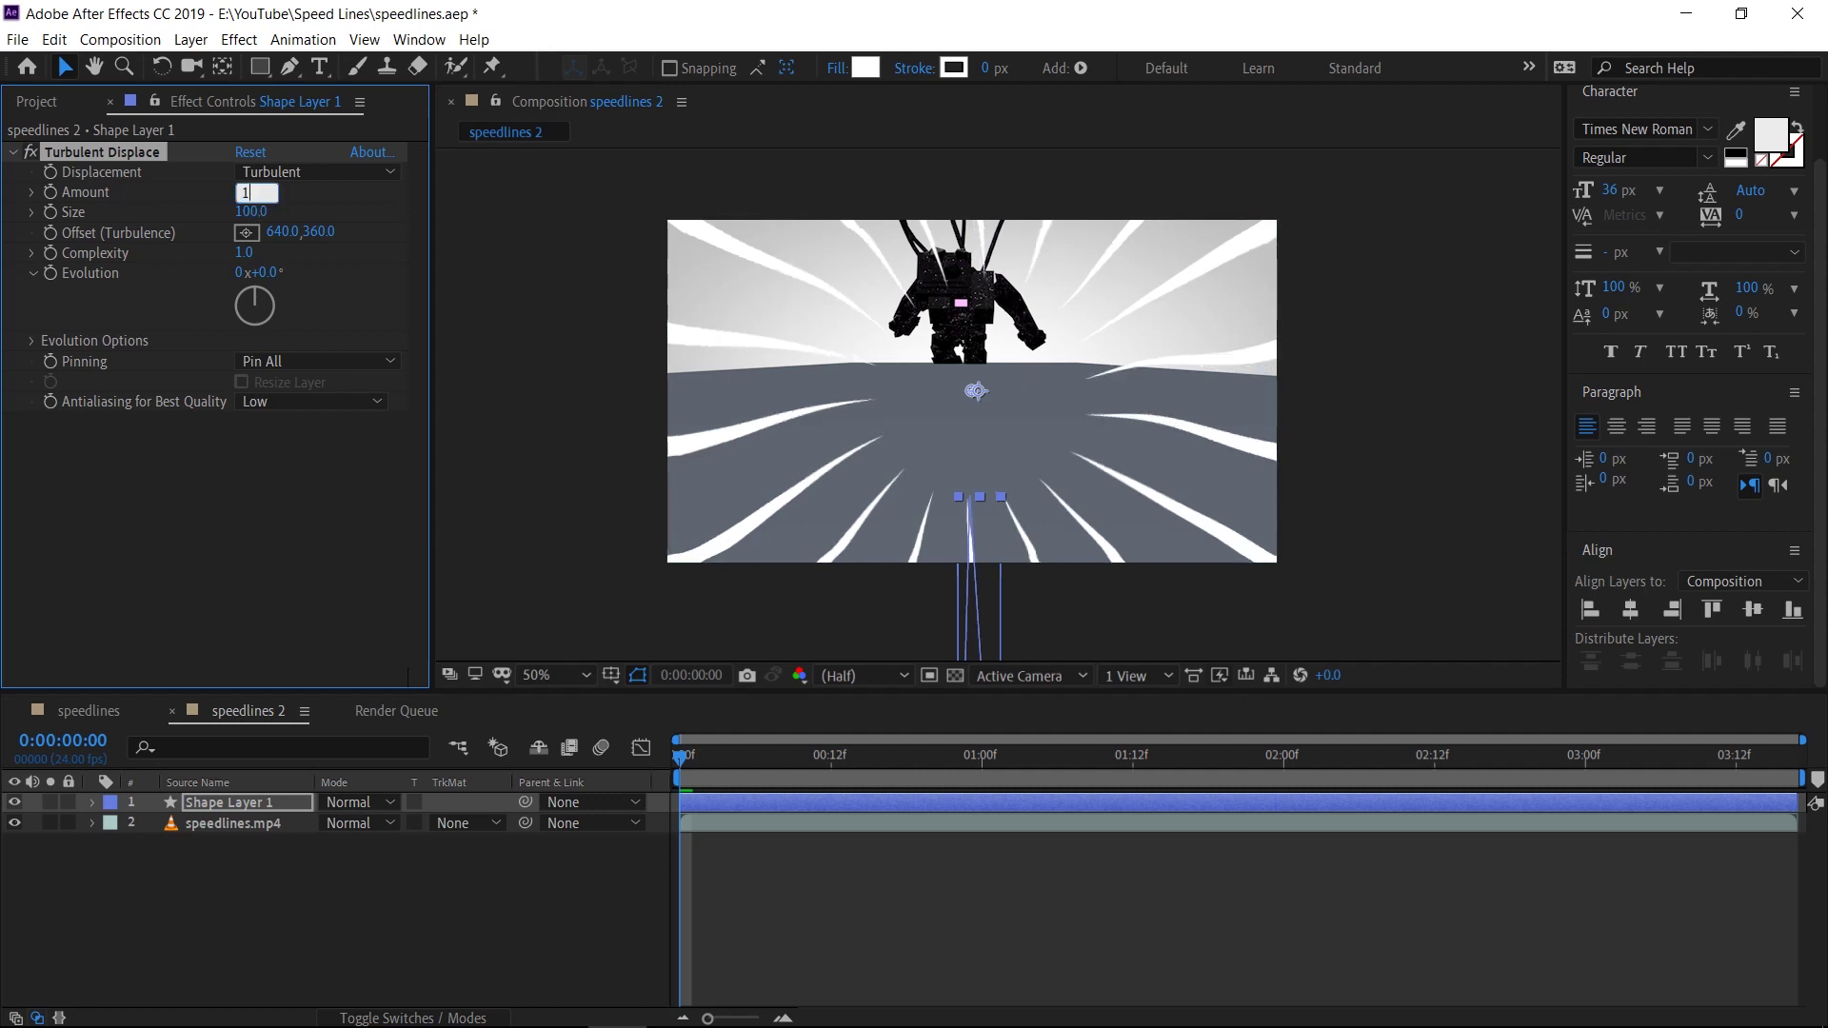
key("Return")
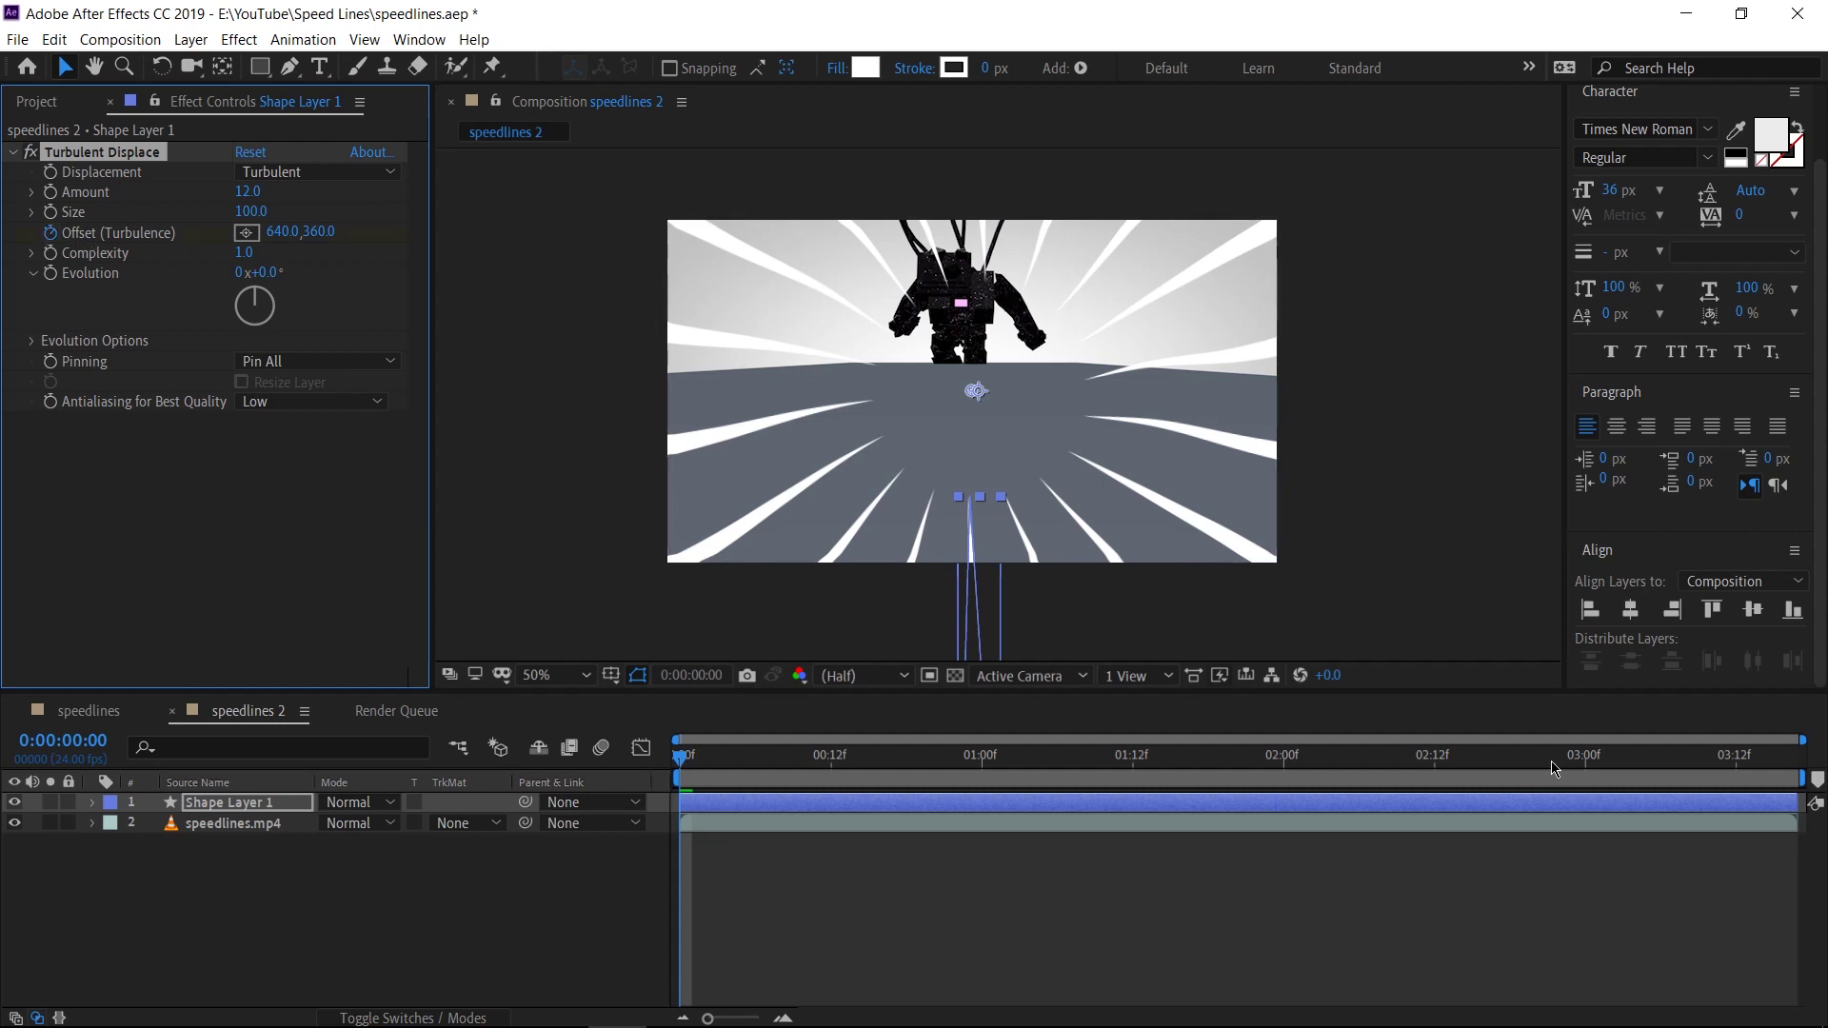
Step: Set the vertical Offset (Turbulence) value to 10000 at 0:00:03:16 and preview the animated lines
left_click_drag(1554, 766, 1792, 765)
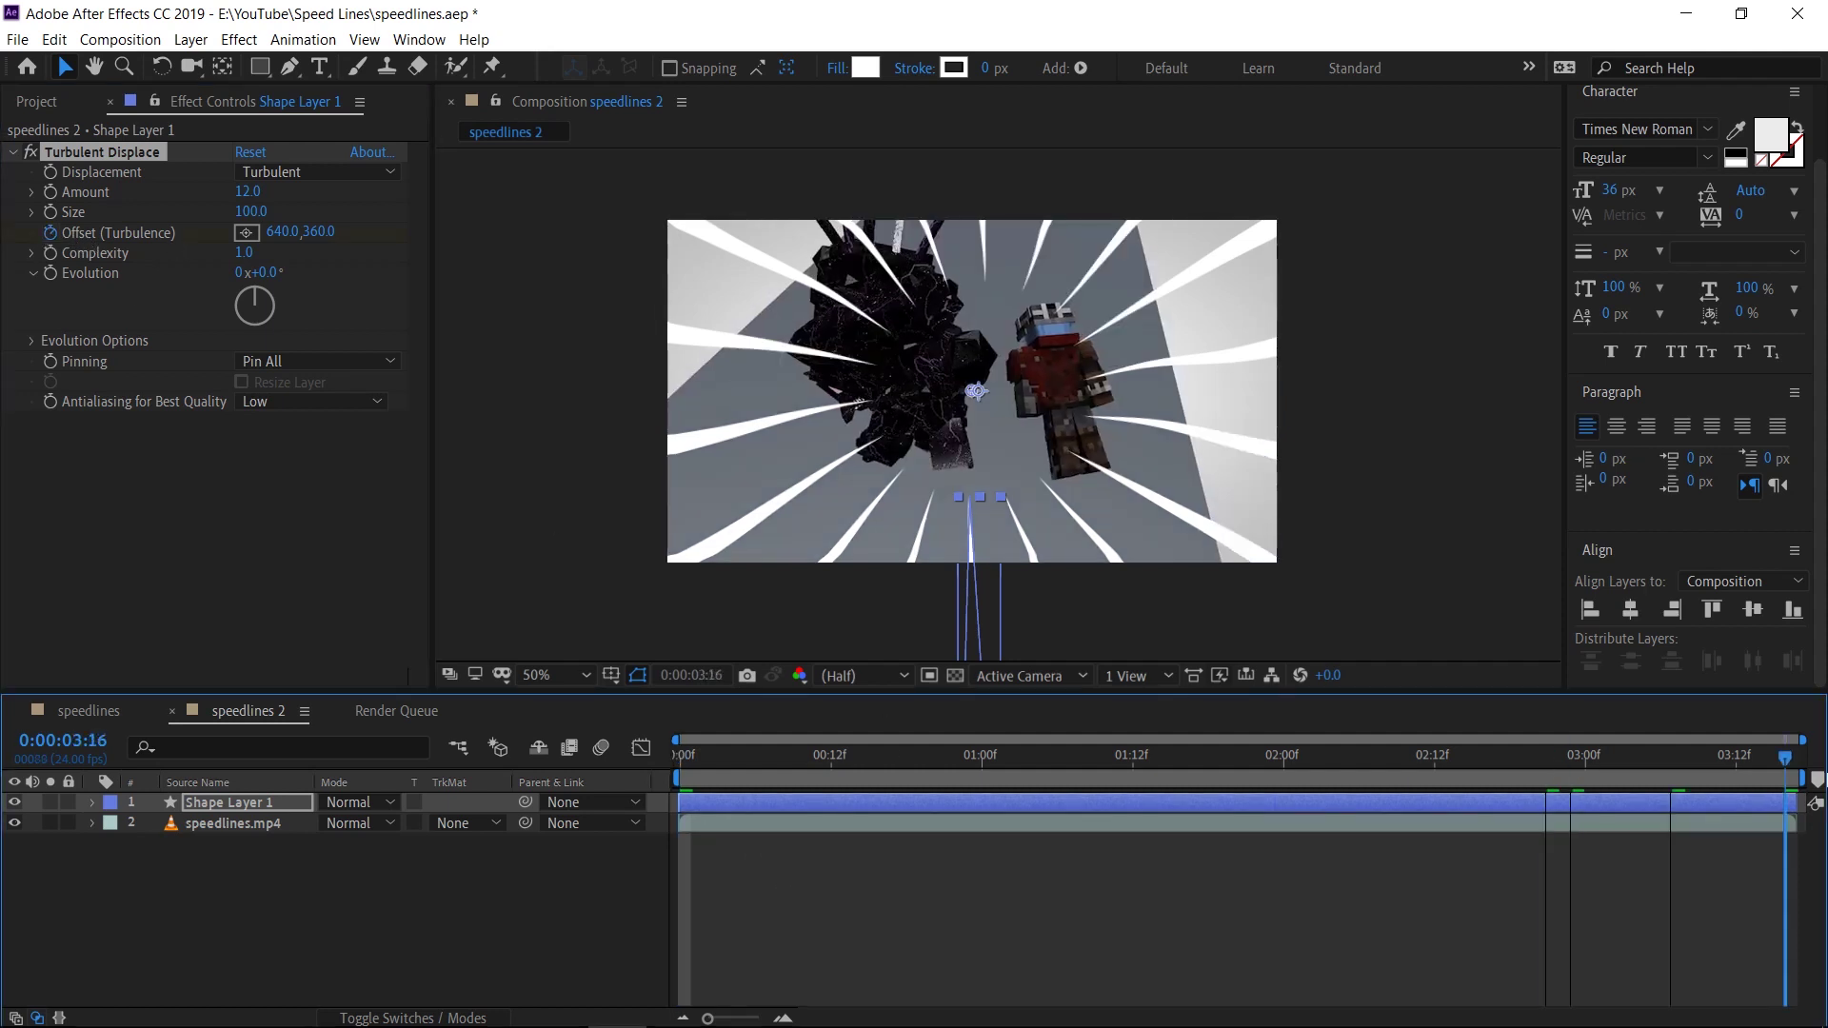
left_click(322, 233)
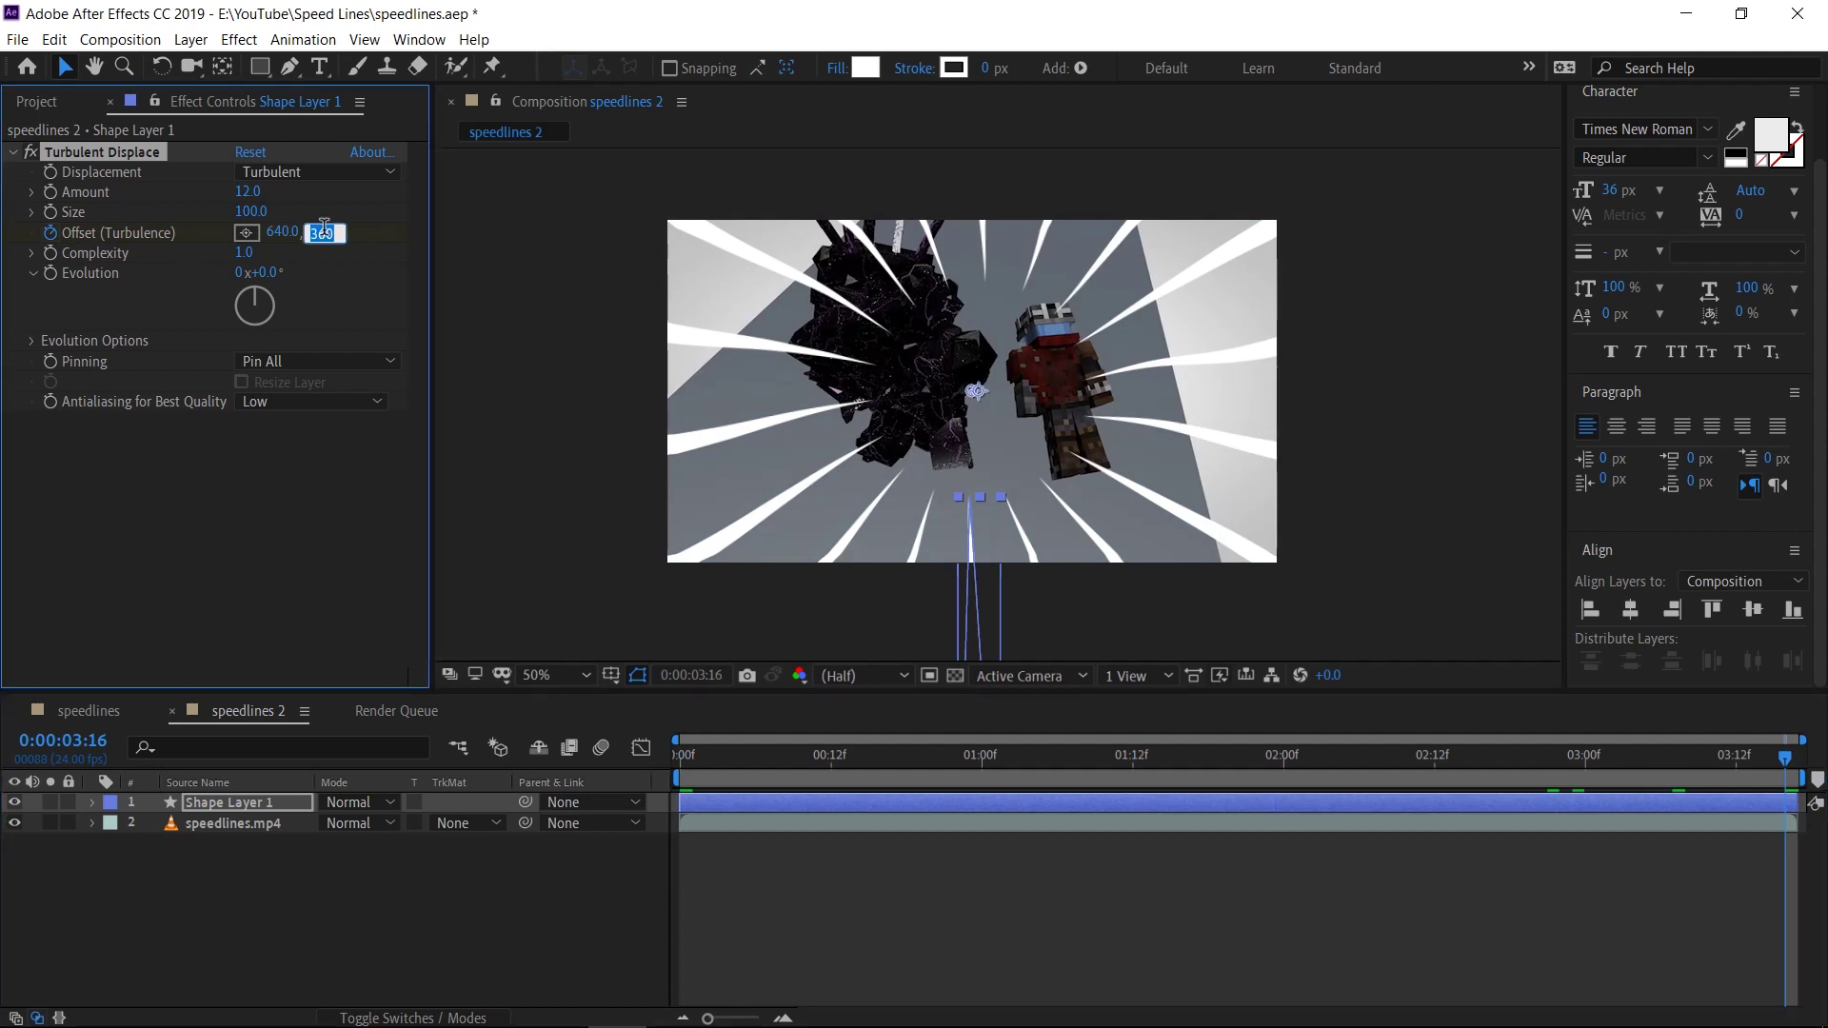
type("10000")
left_click(1104, 948)
key("space")
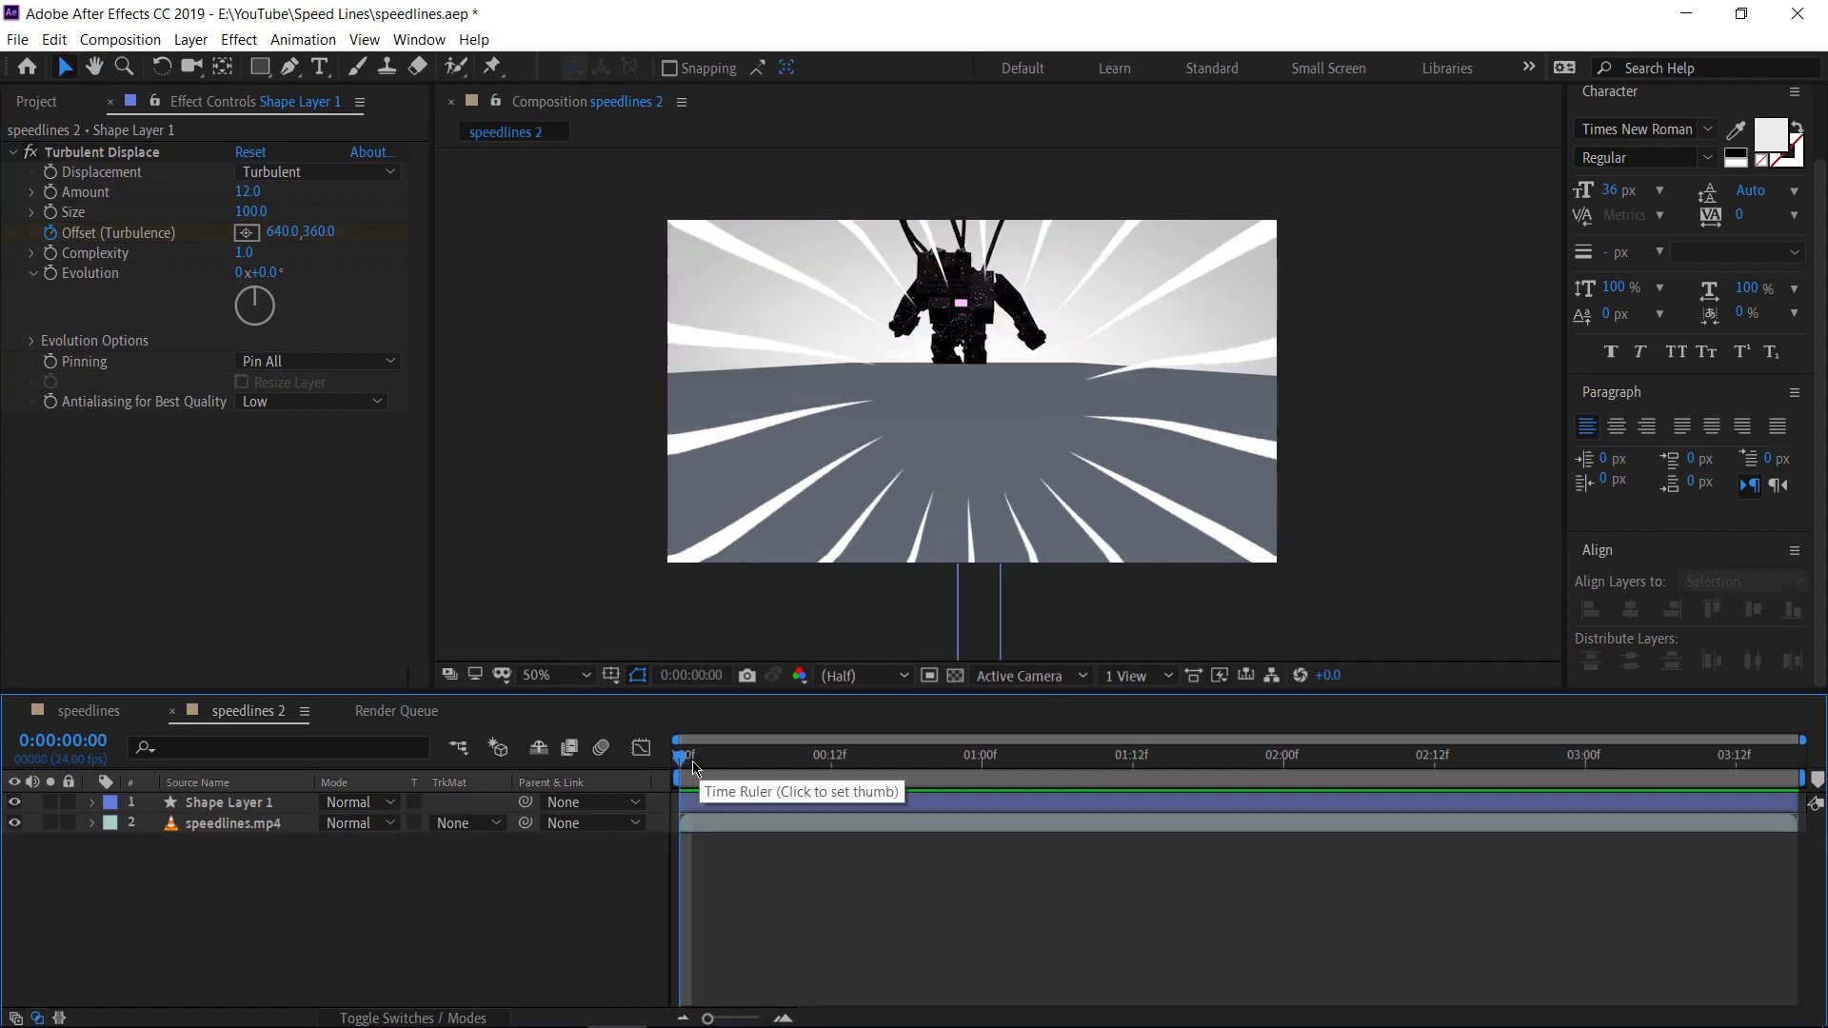
Step: Trim the start of the speed lines shape layer to 0:00:00:12
left_click_drag(693, 767, 837, 802)
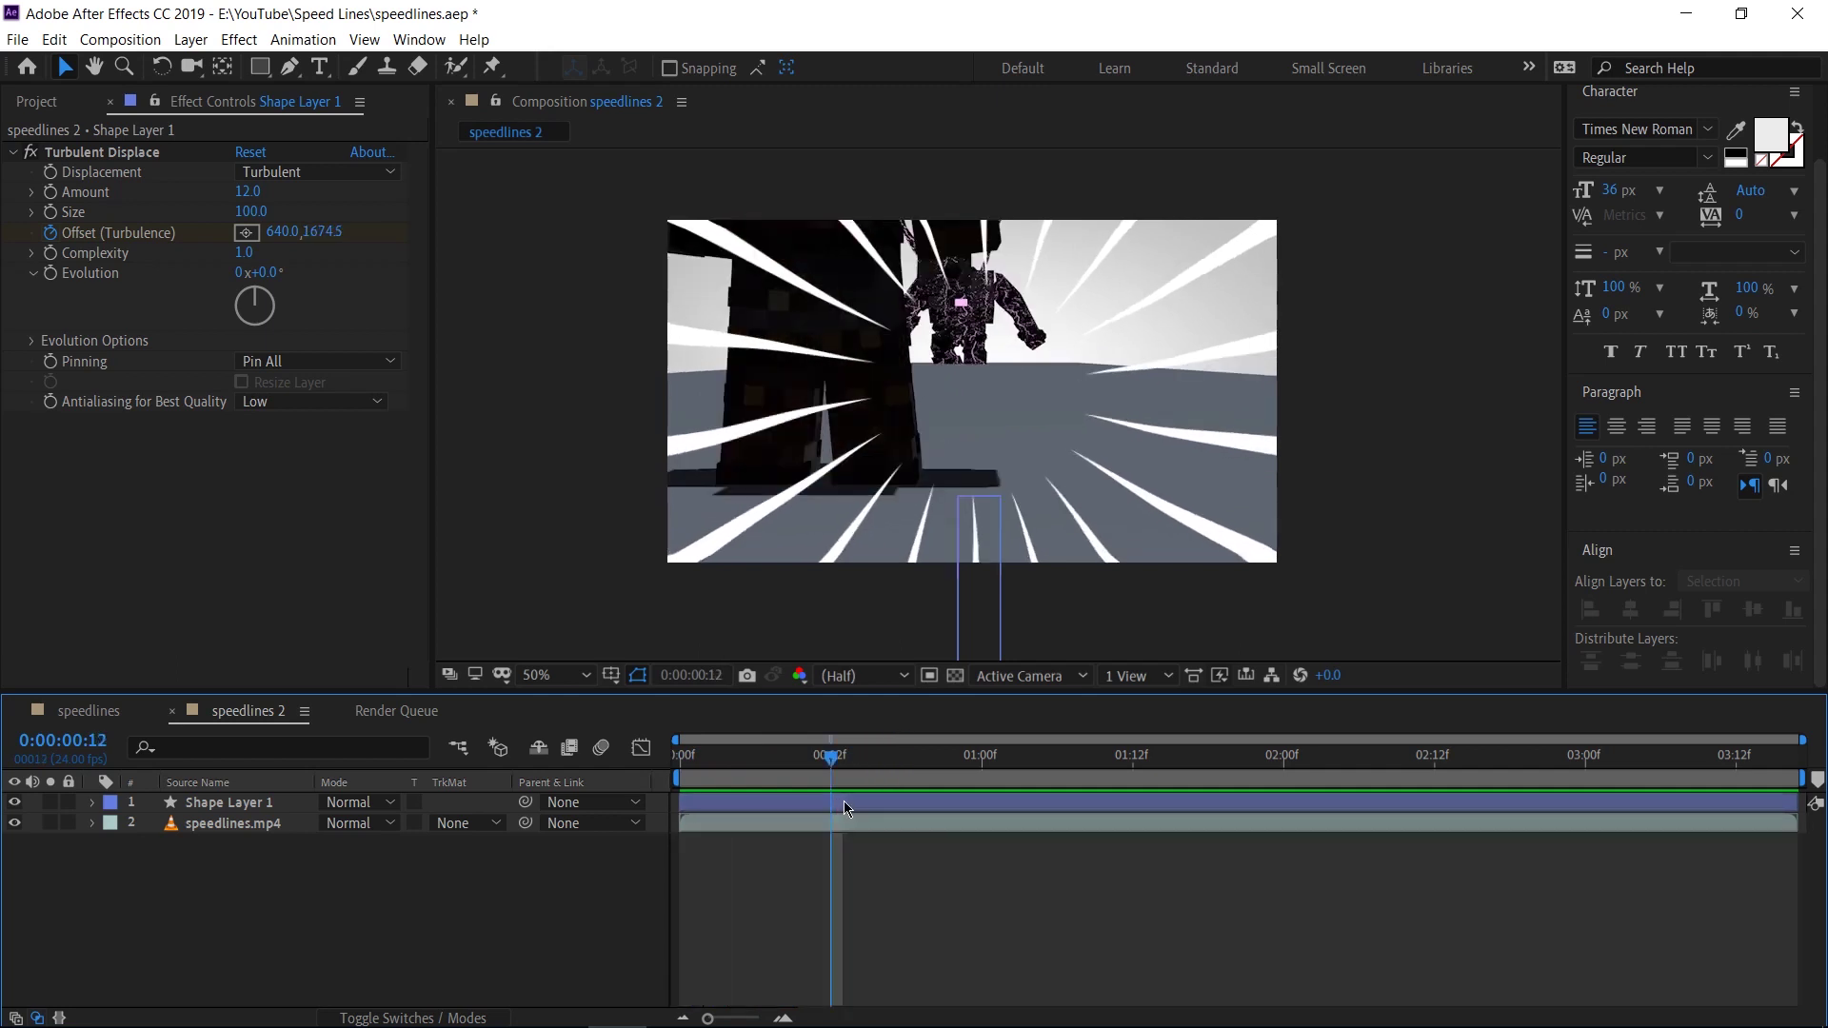
left_click(744, 805)
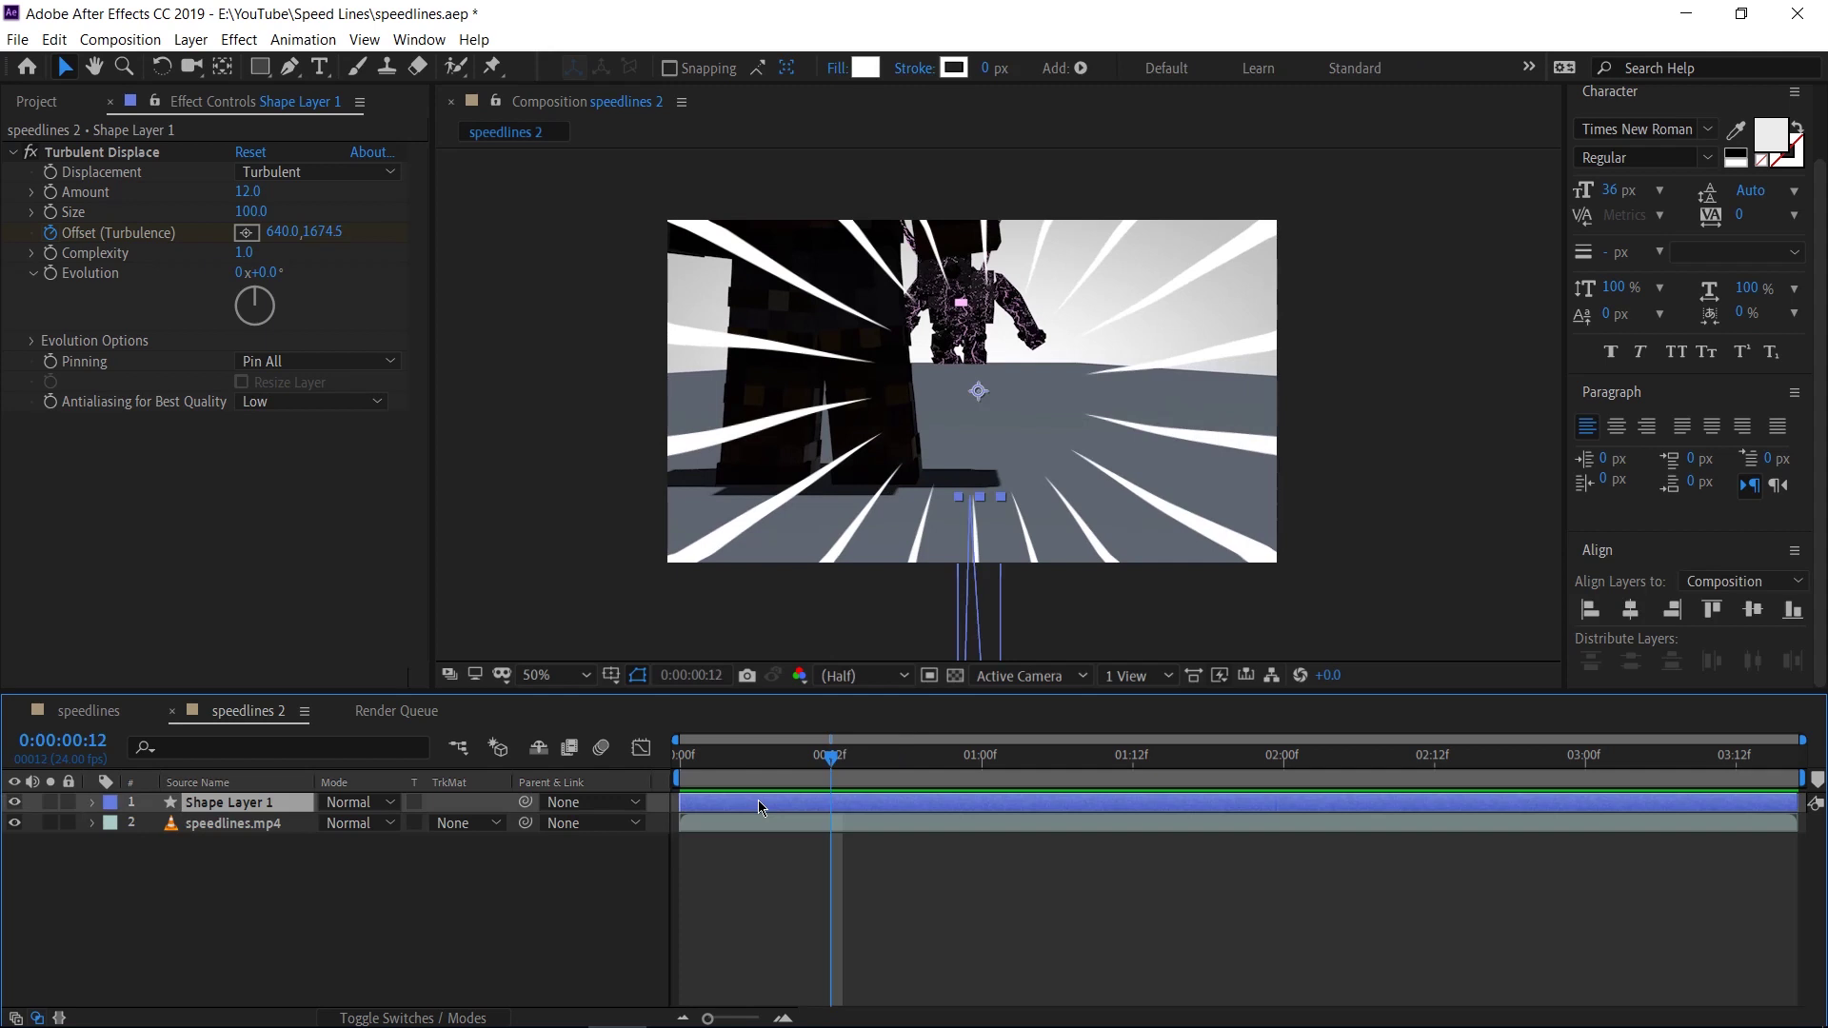
key("alt+bracketleft")
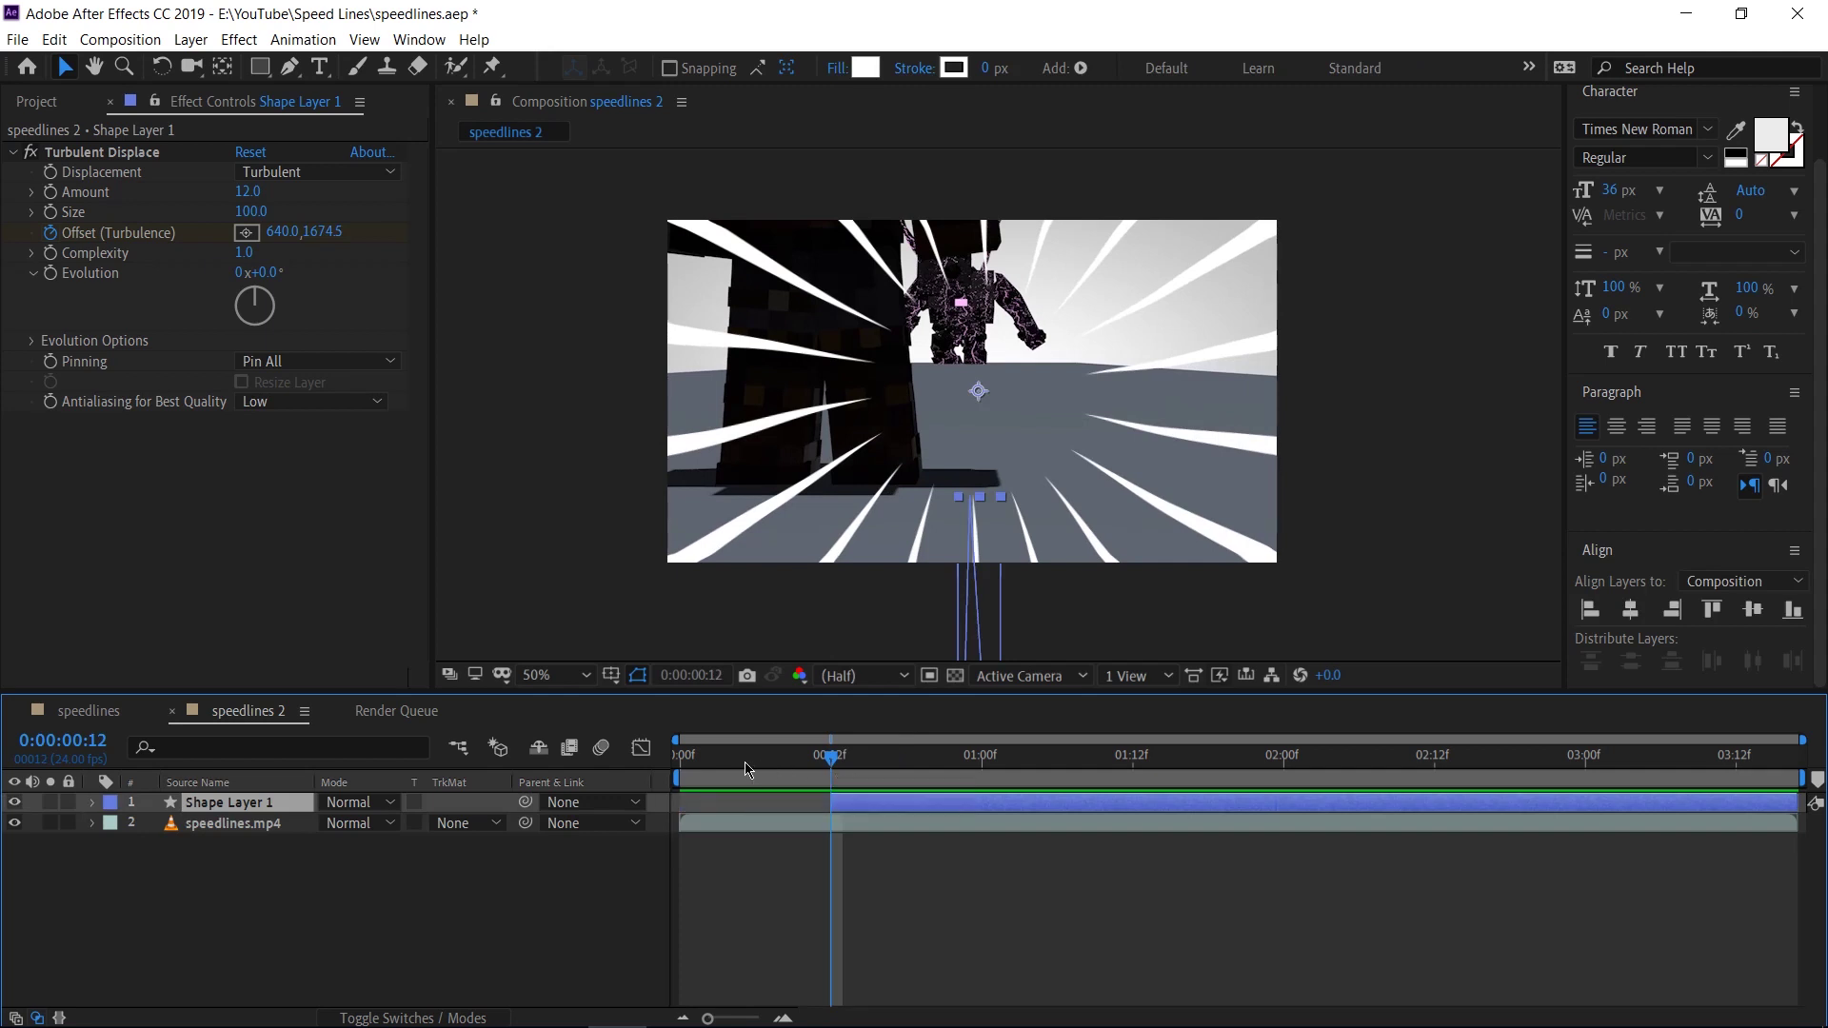
Step: Trim the end of the speed lines shape layer to 0:00:02:00 and preview the composition from the start
left_click_drag(746, 770, 1285, 834)
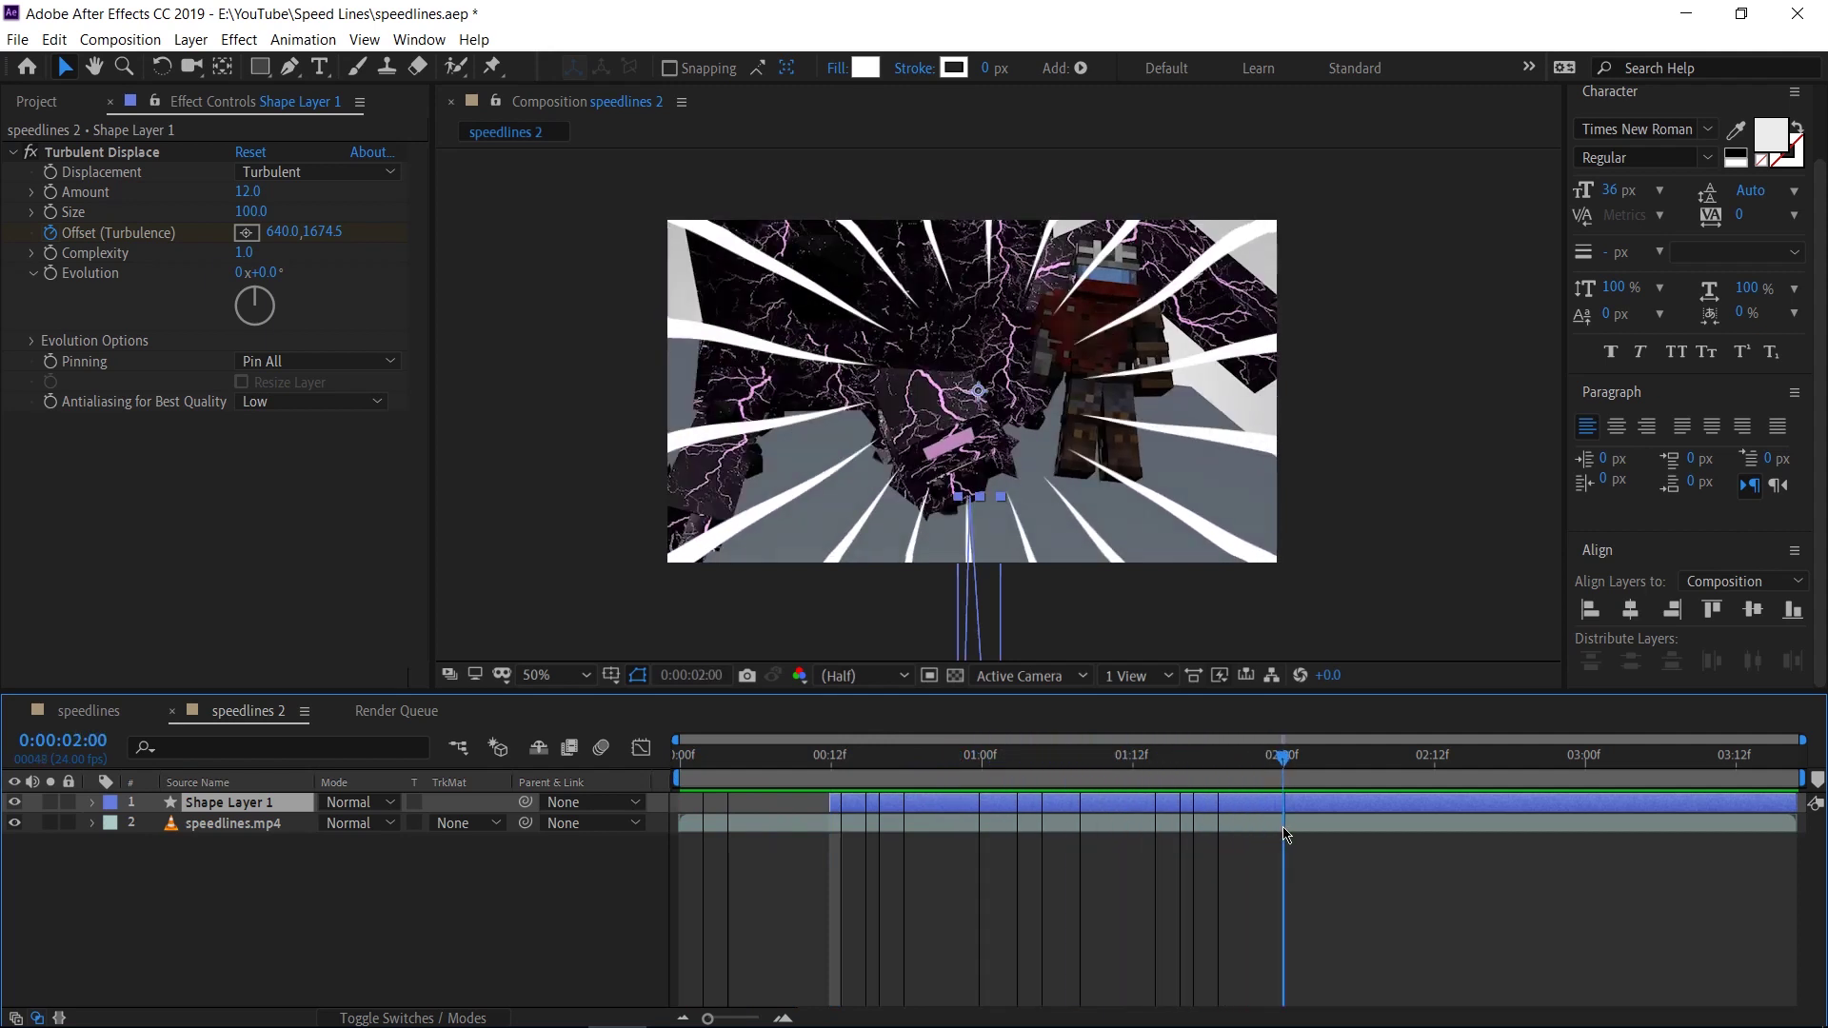
key("alt+]")
left_click(940, 888)
key("Home")
key("space")
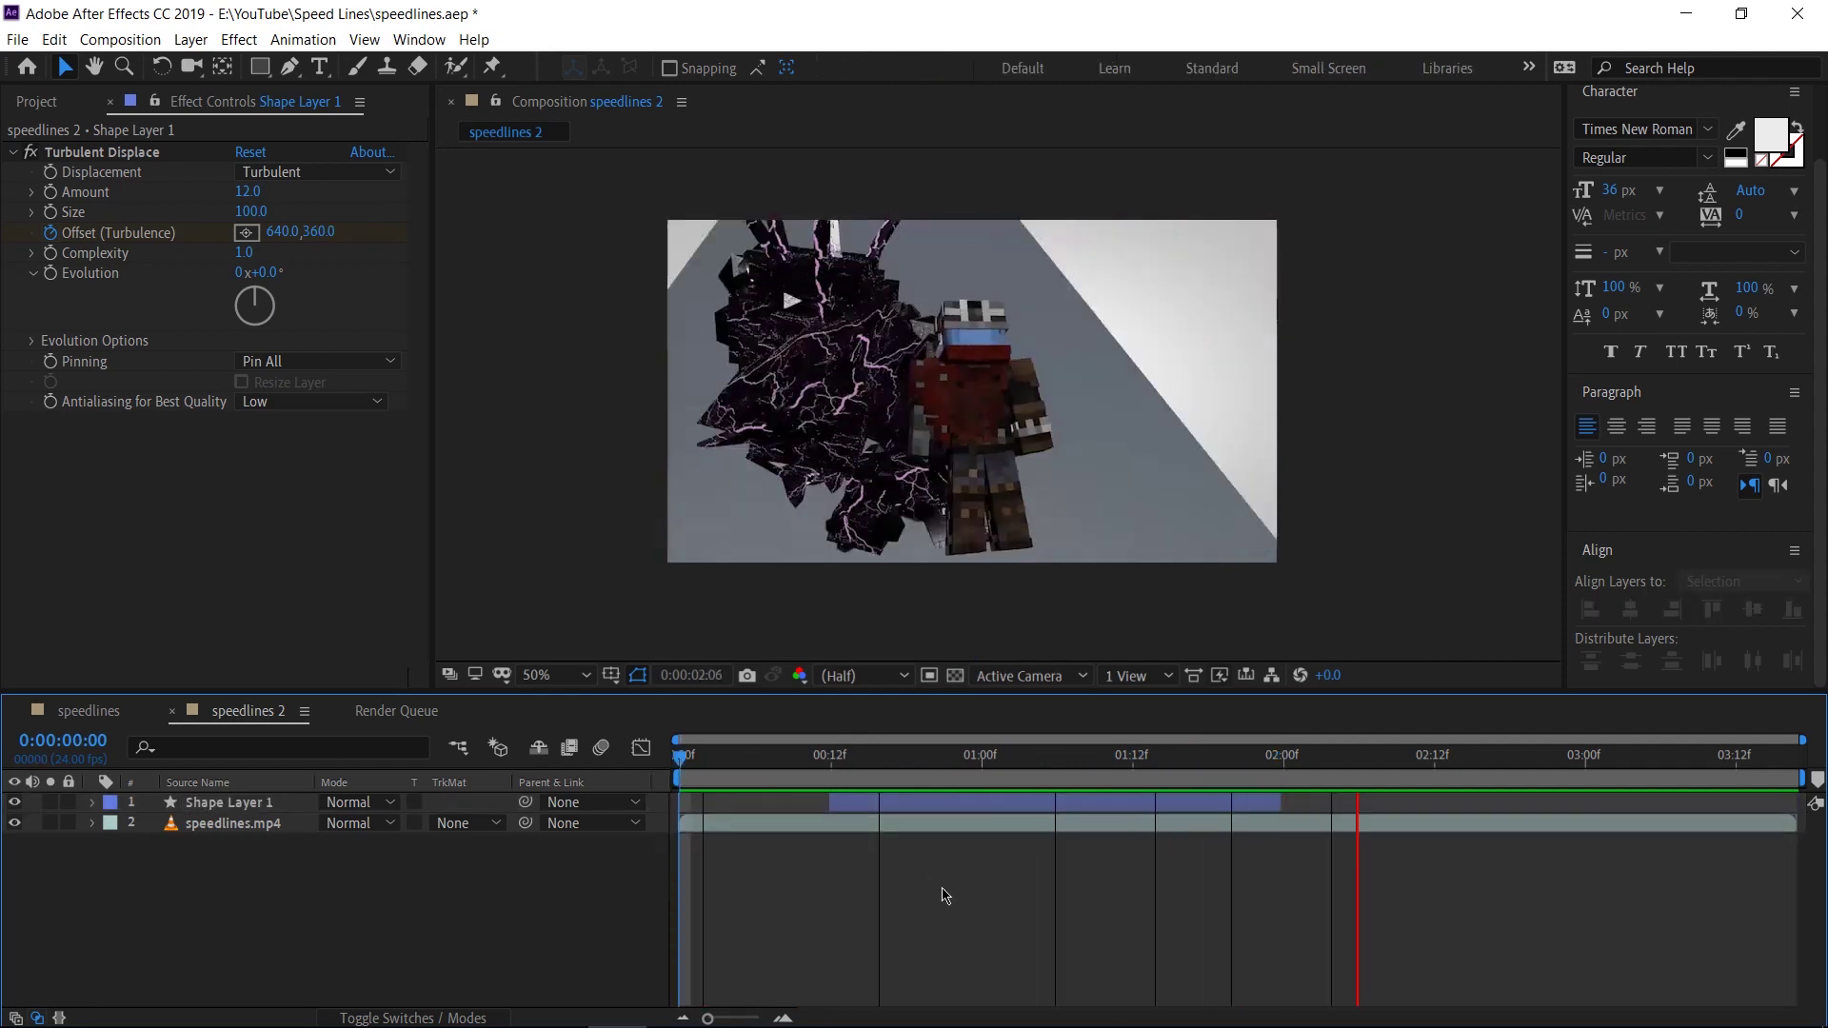
key("space")
Step: Enable Position keyframing on the shape layer at 0:00:00:12 and move the lines' centre onto the character, about 363, 288
left_click(864, 802)
key("i")
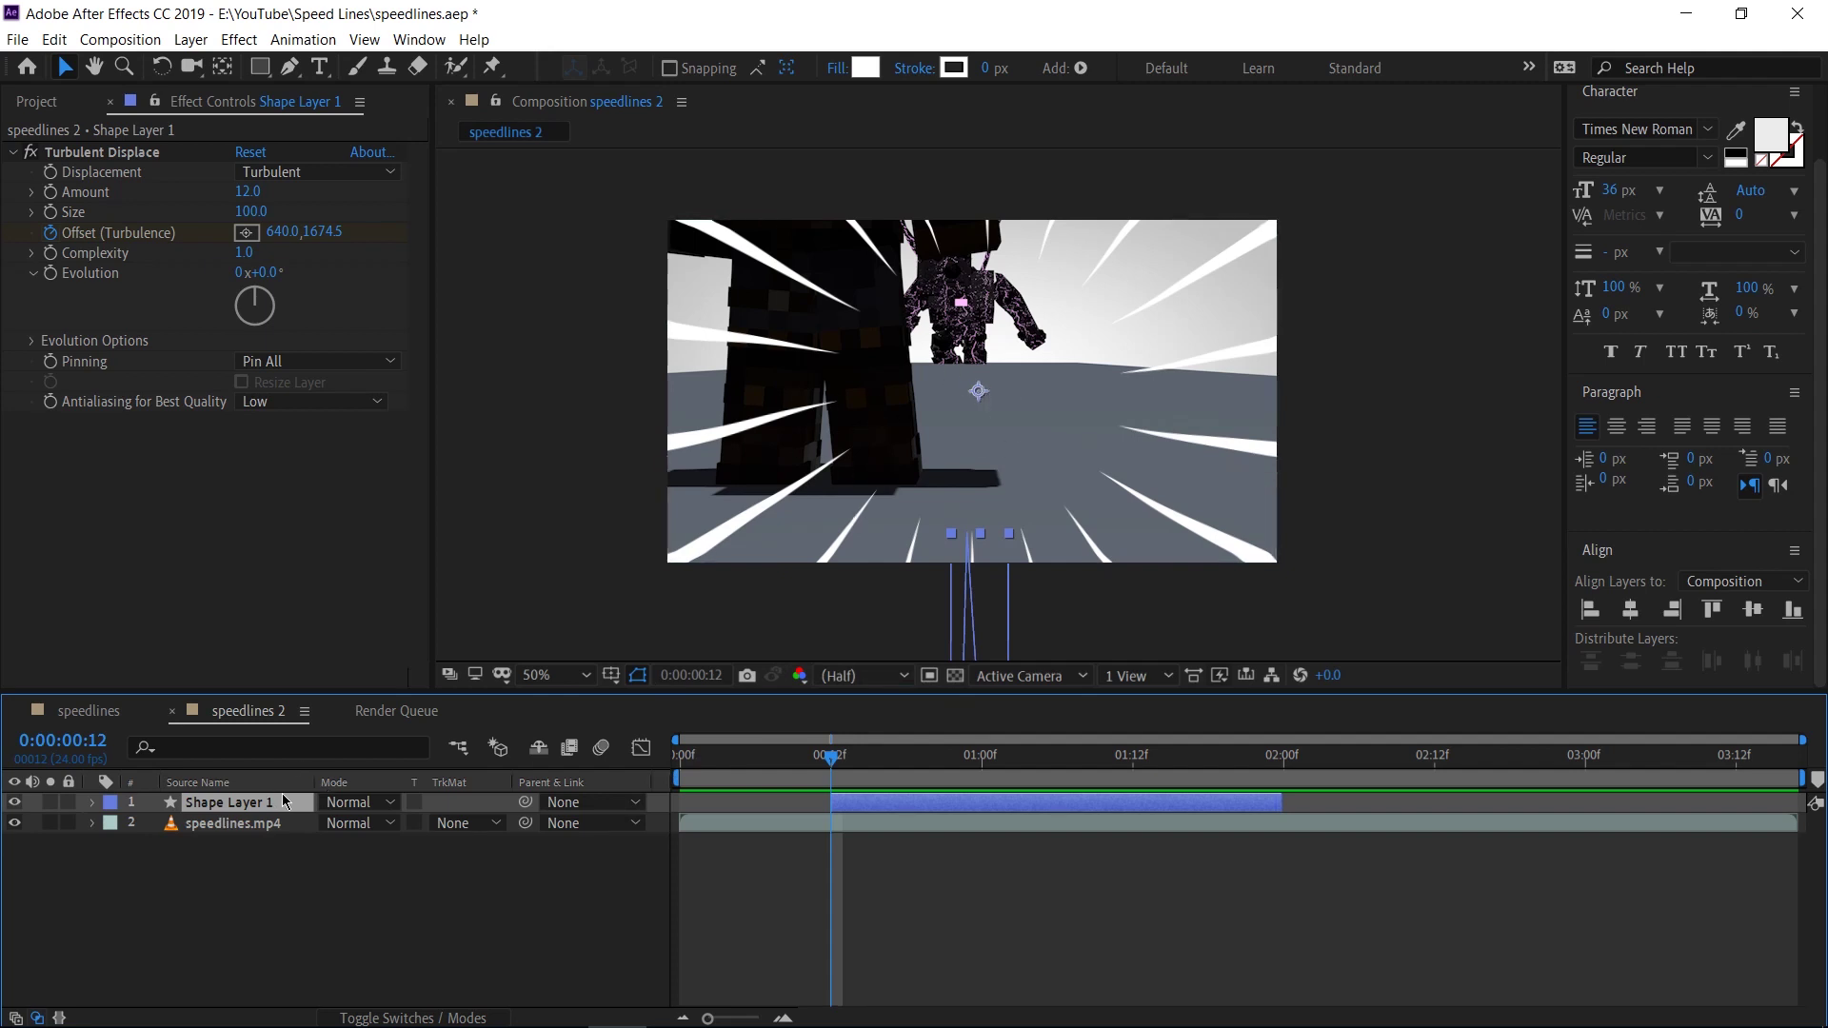
key("p")
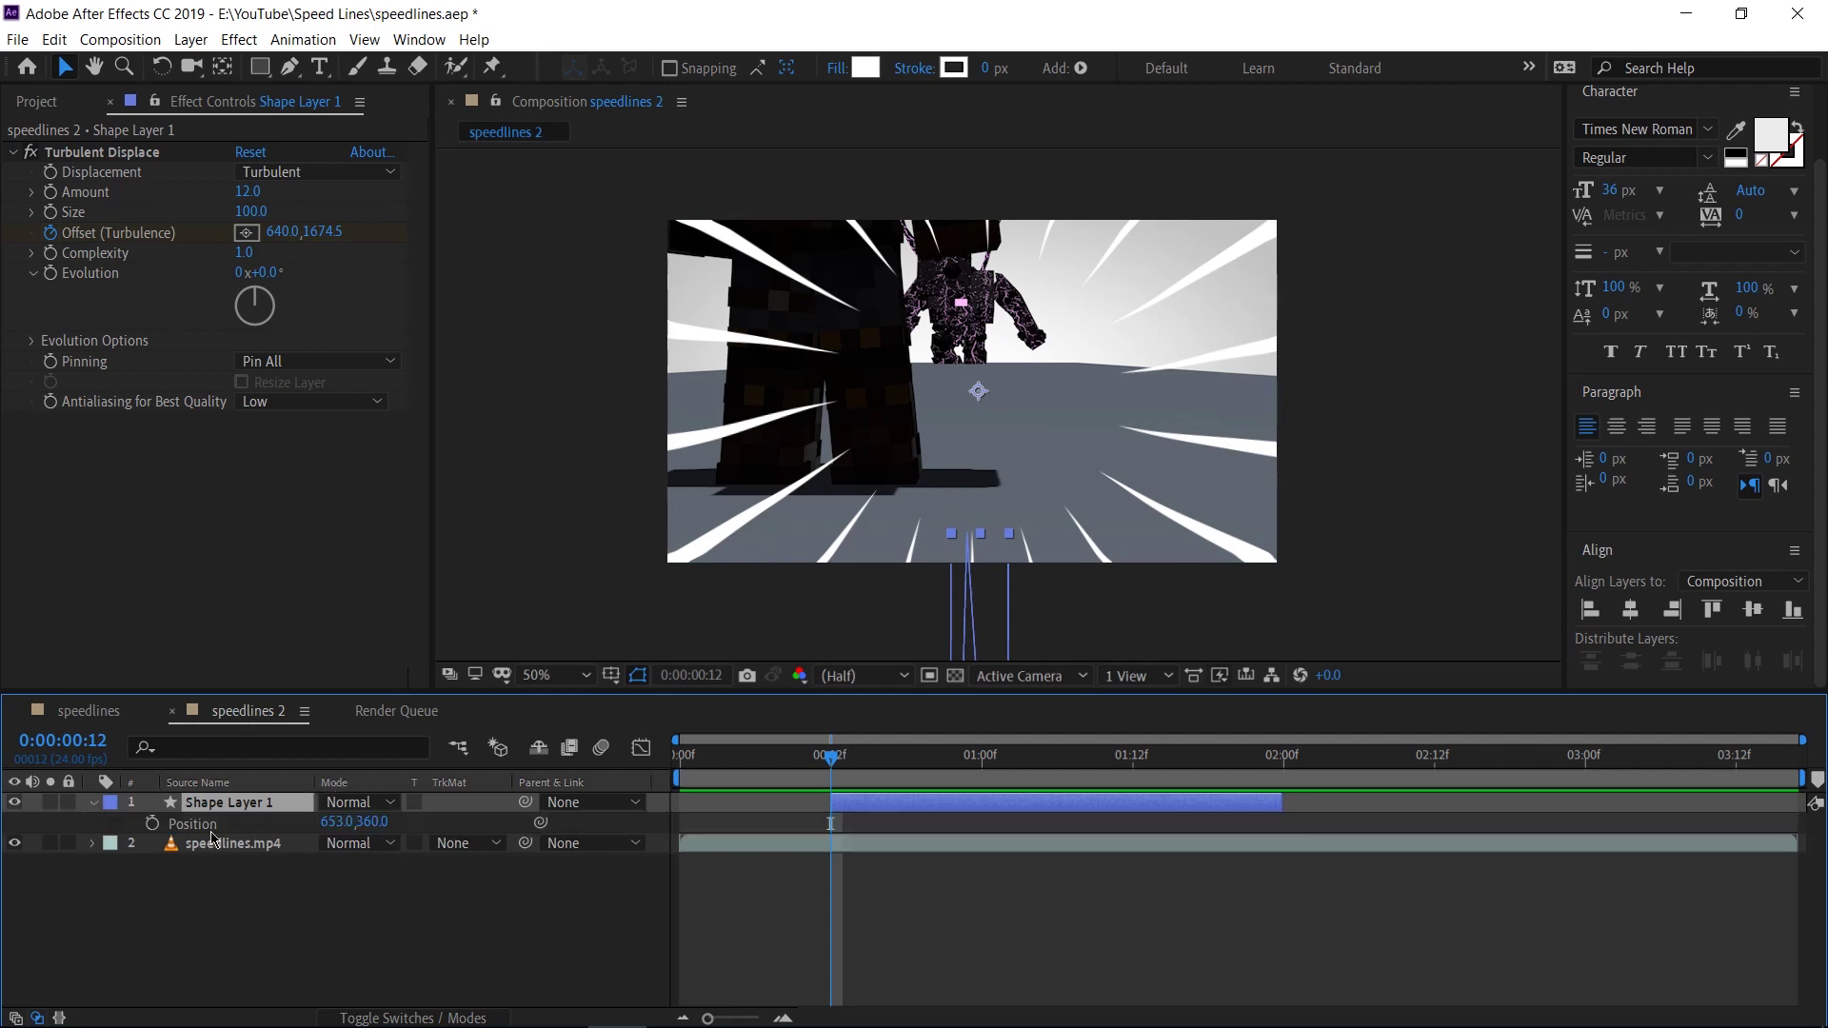
left_click(153, 824)
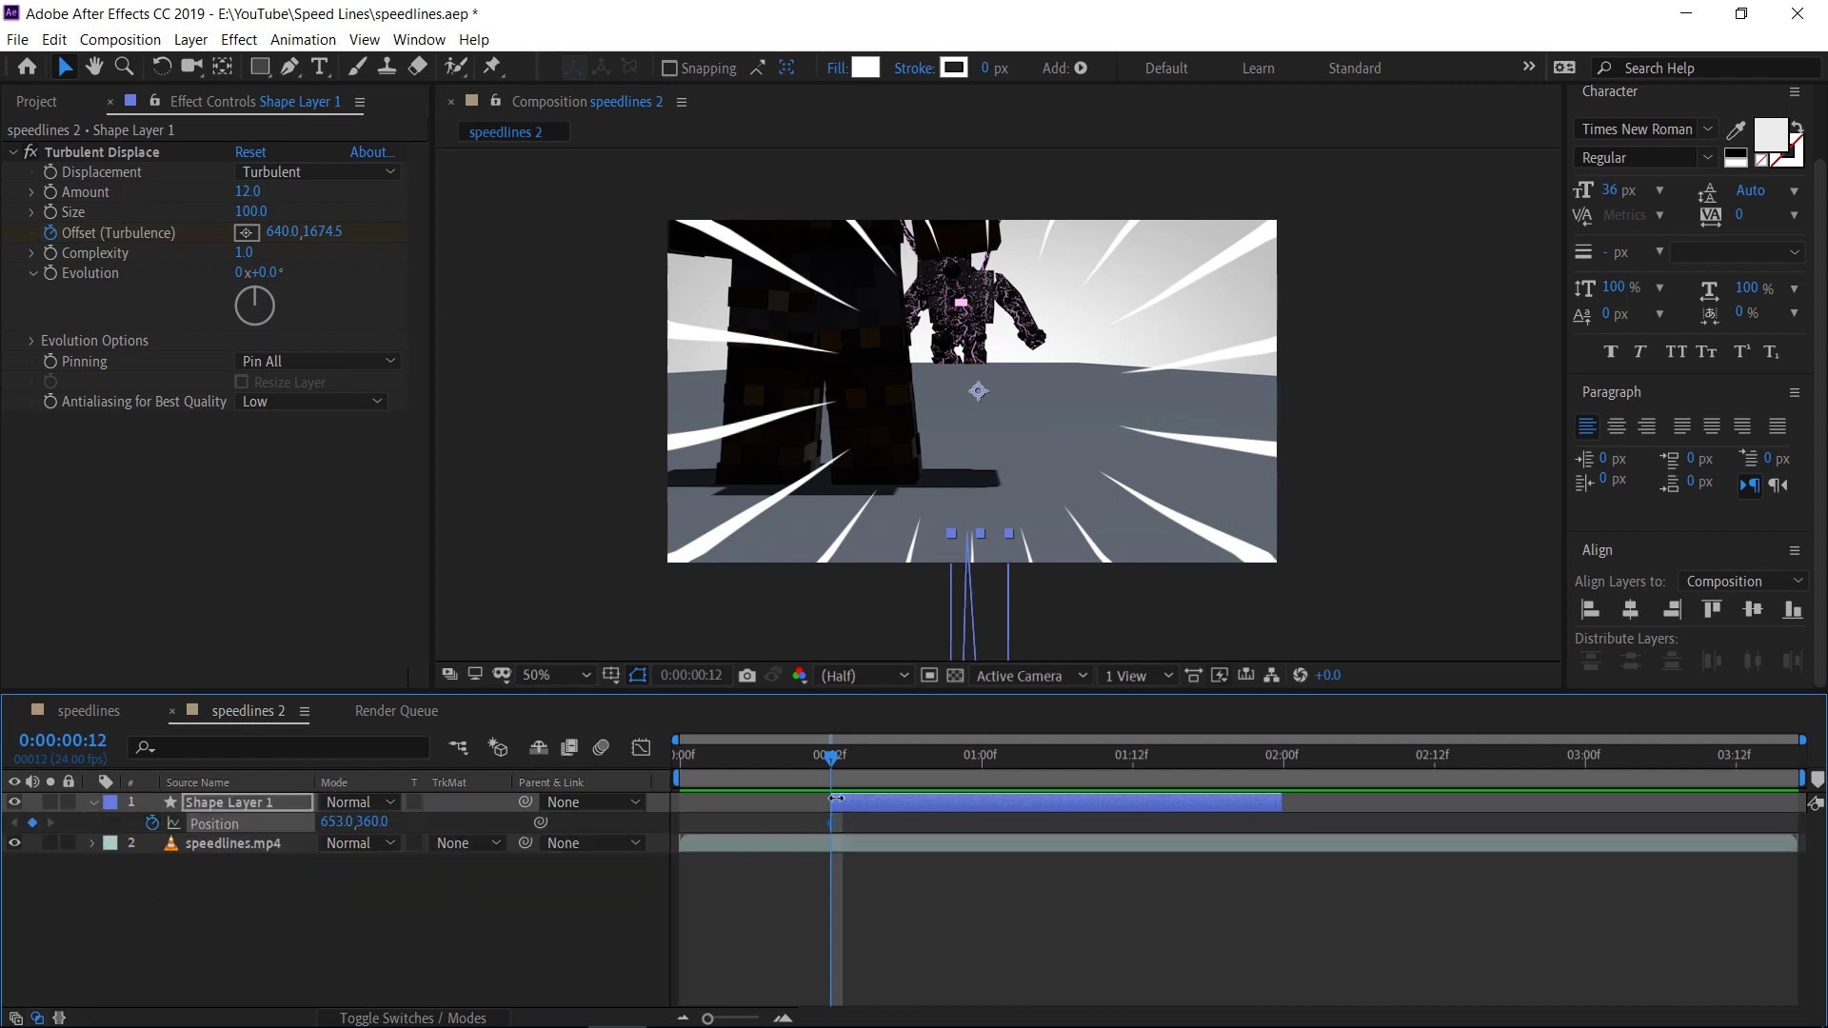
left_click(973, 595)
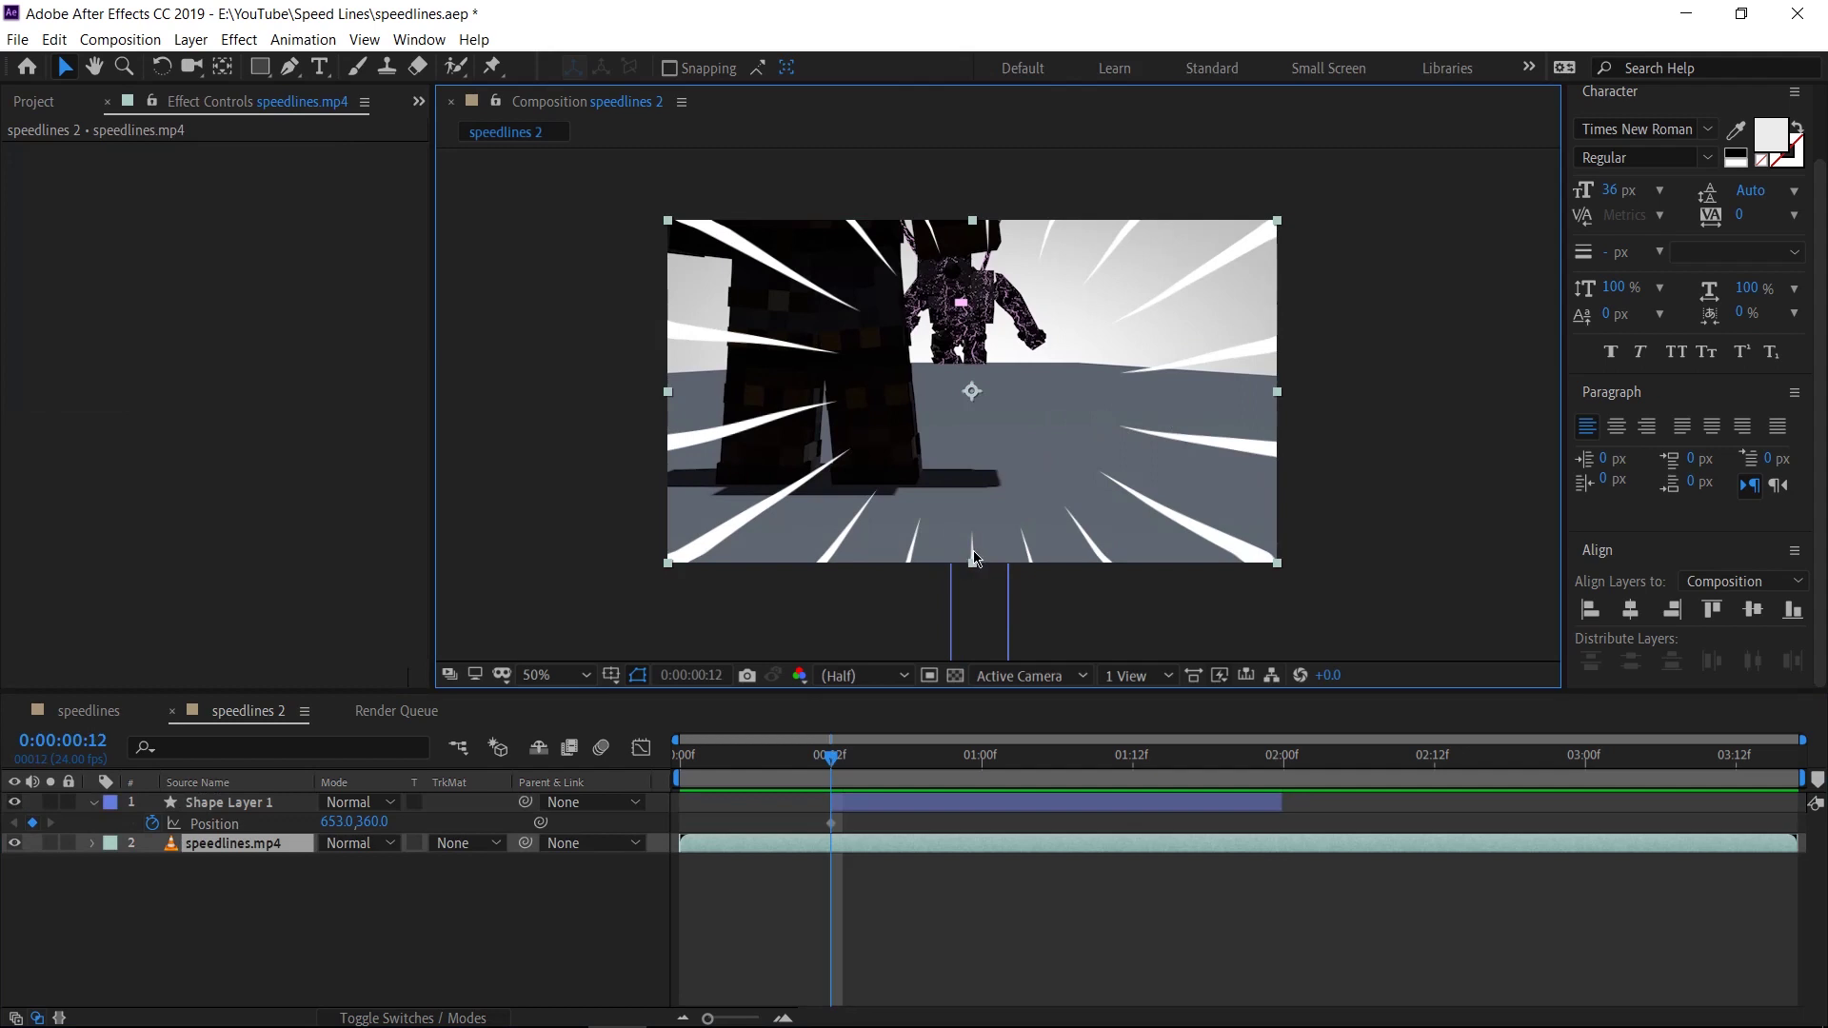
left_click_drag(967, 591, 828, 557)
Step: Keyframe the shape layer's Position at 0:00:01:00, 0:00:01:12 and 0:00:01:23 so the lines' centre follows the character, ending about 771, 216
left_click(856, 757)
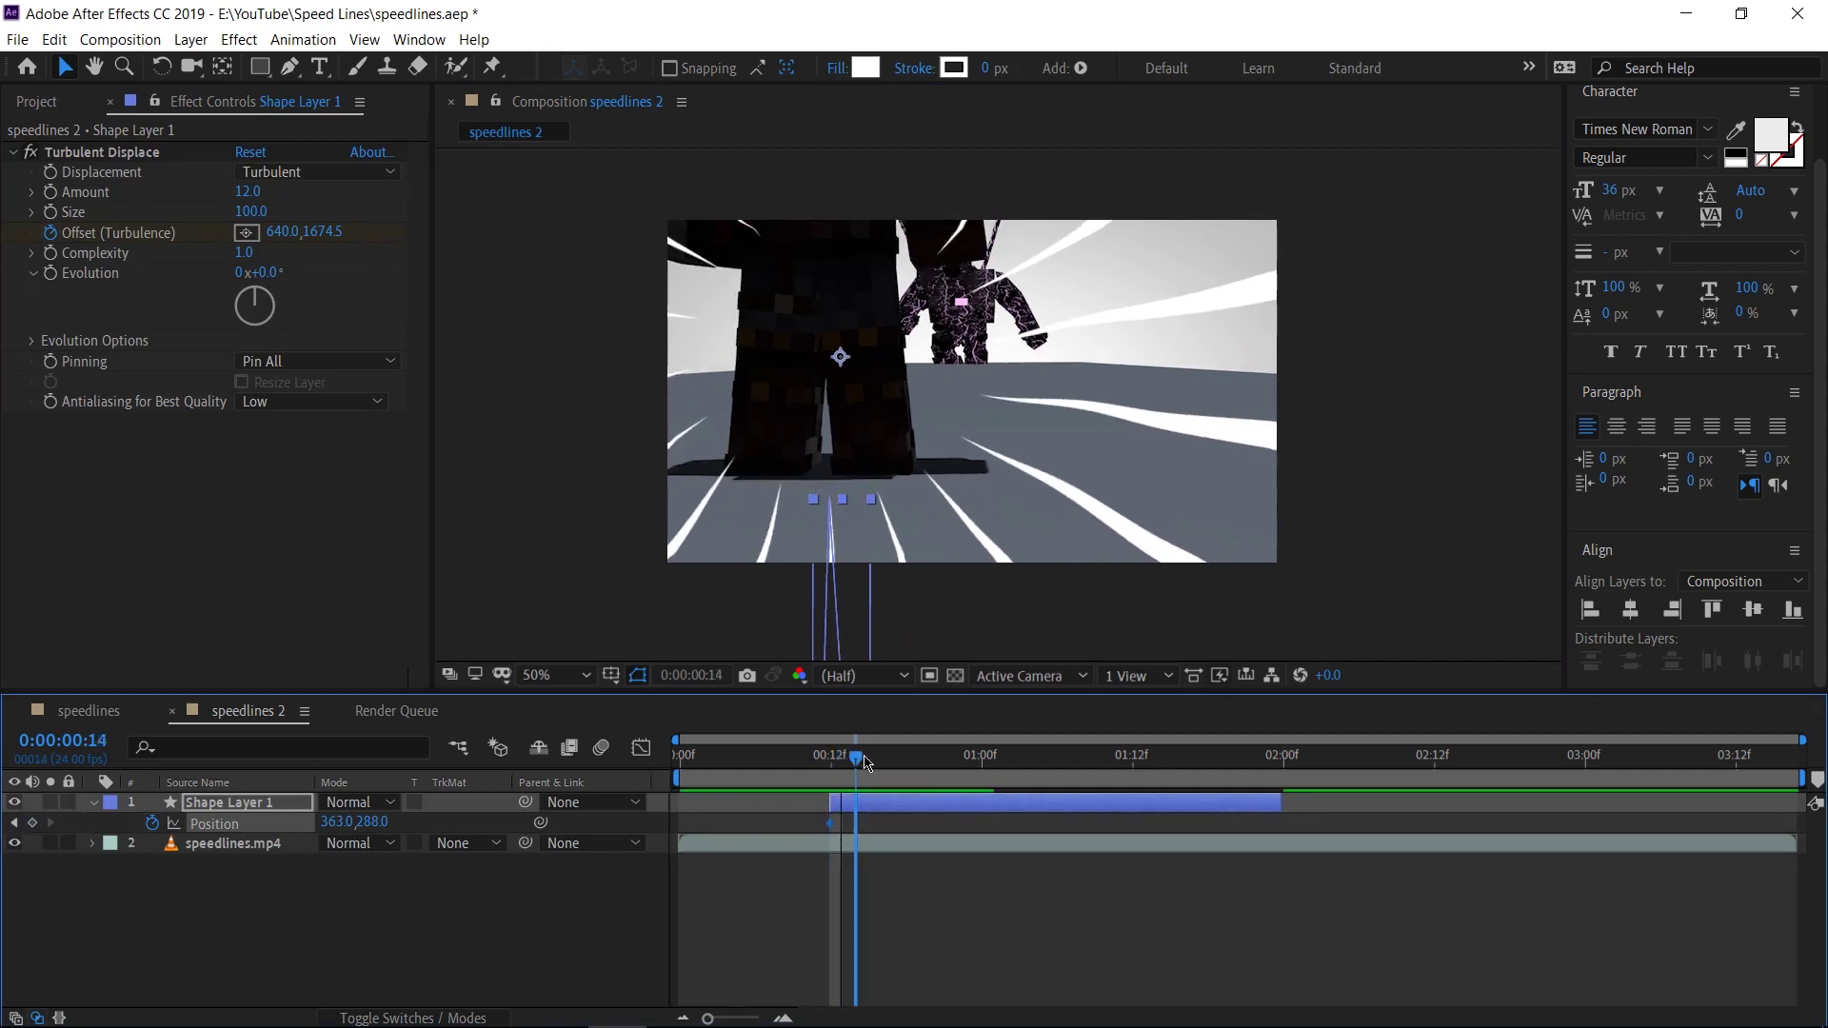
left_click_drag(865, 759, 981, 759)
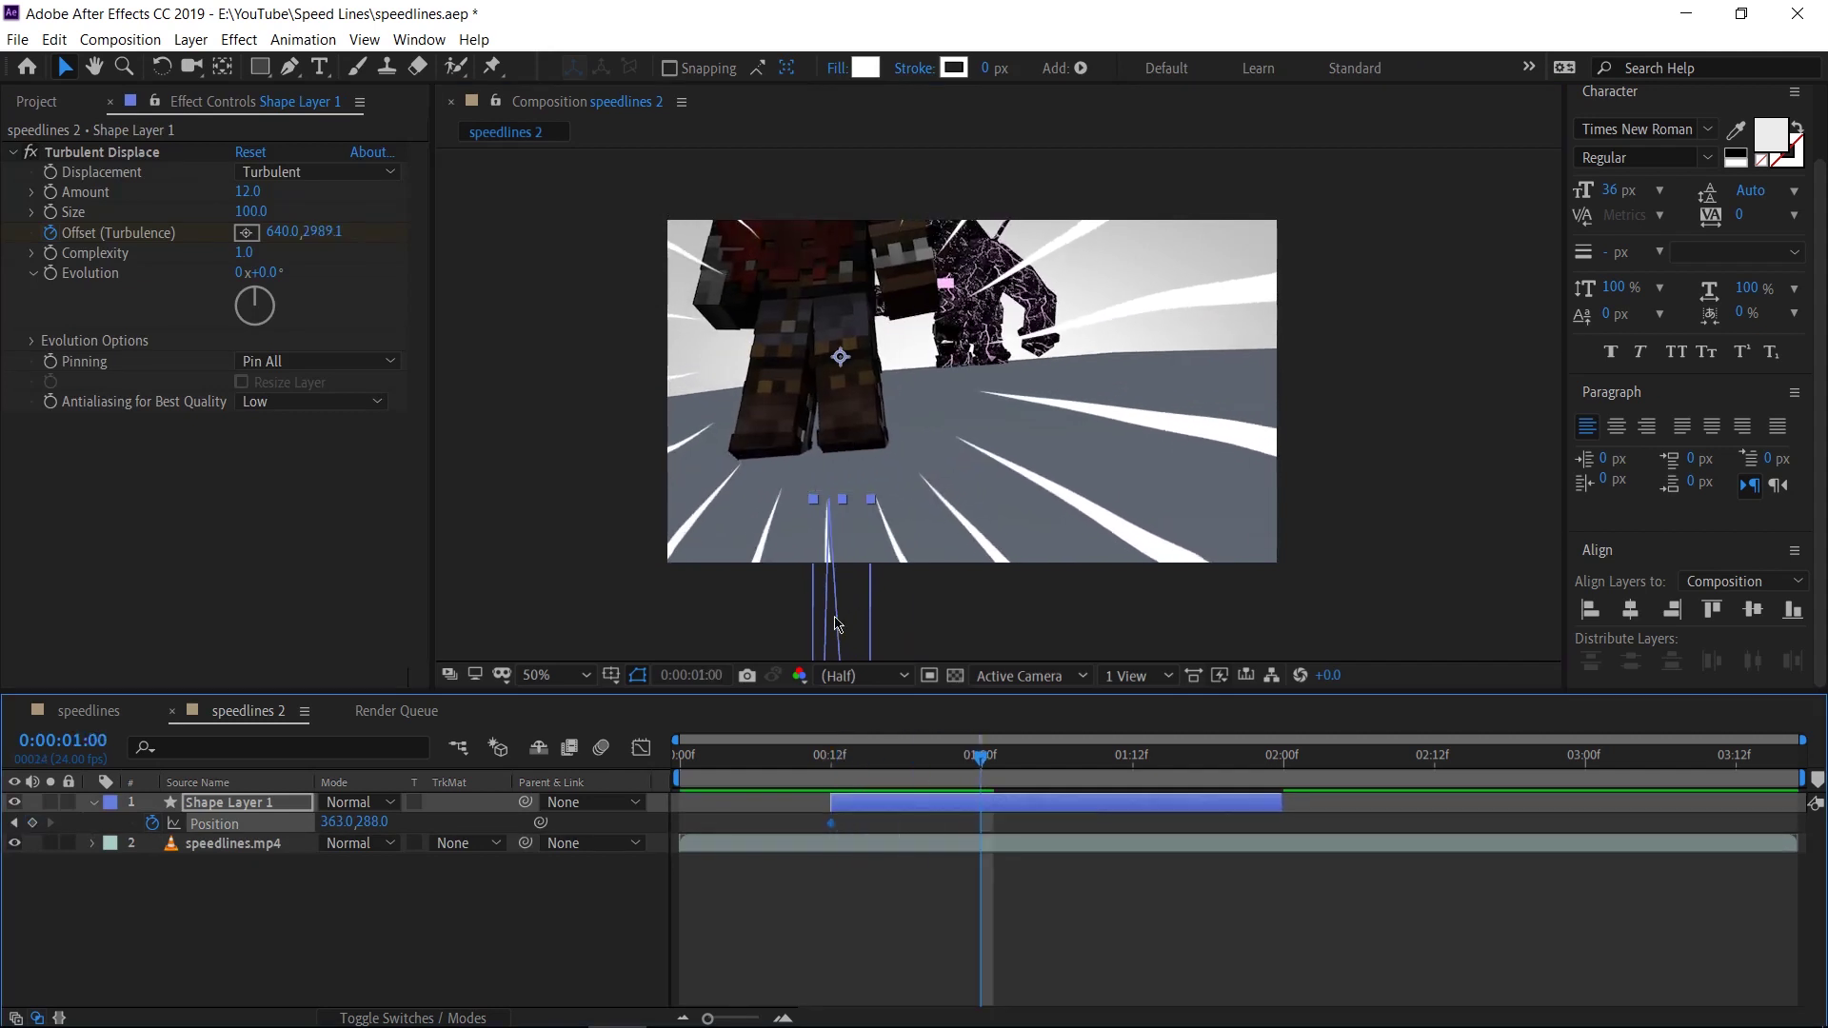
left_click_drag(832, 625, 807, 595)
left_click_drag(980, 759, 1132, 759)
left_click_drag(806, 595, 1034, 638)
left_click(1270, 759)
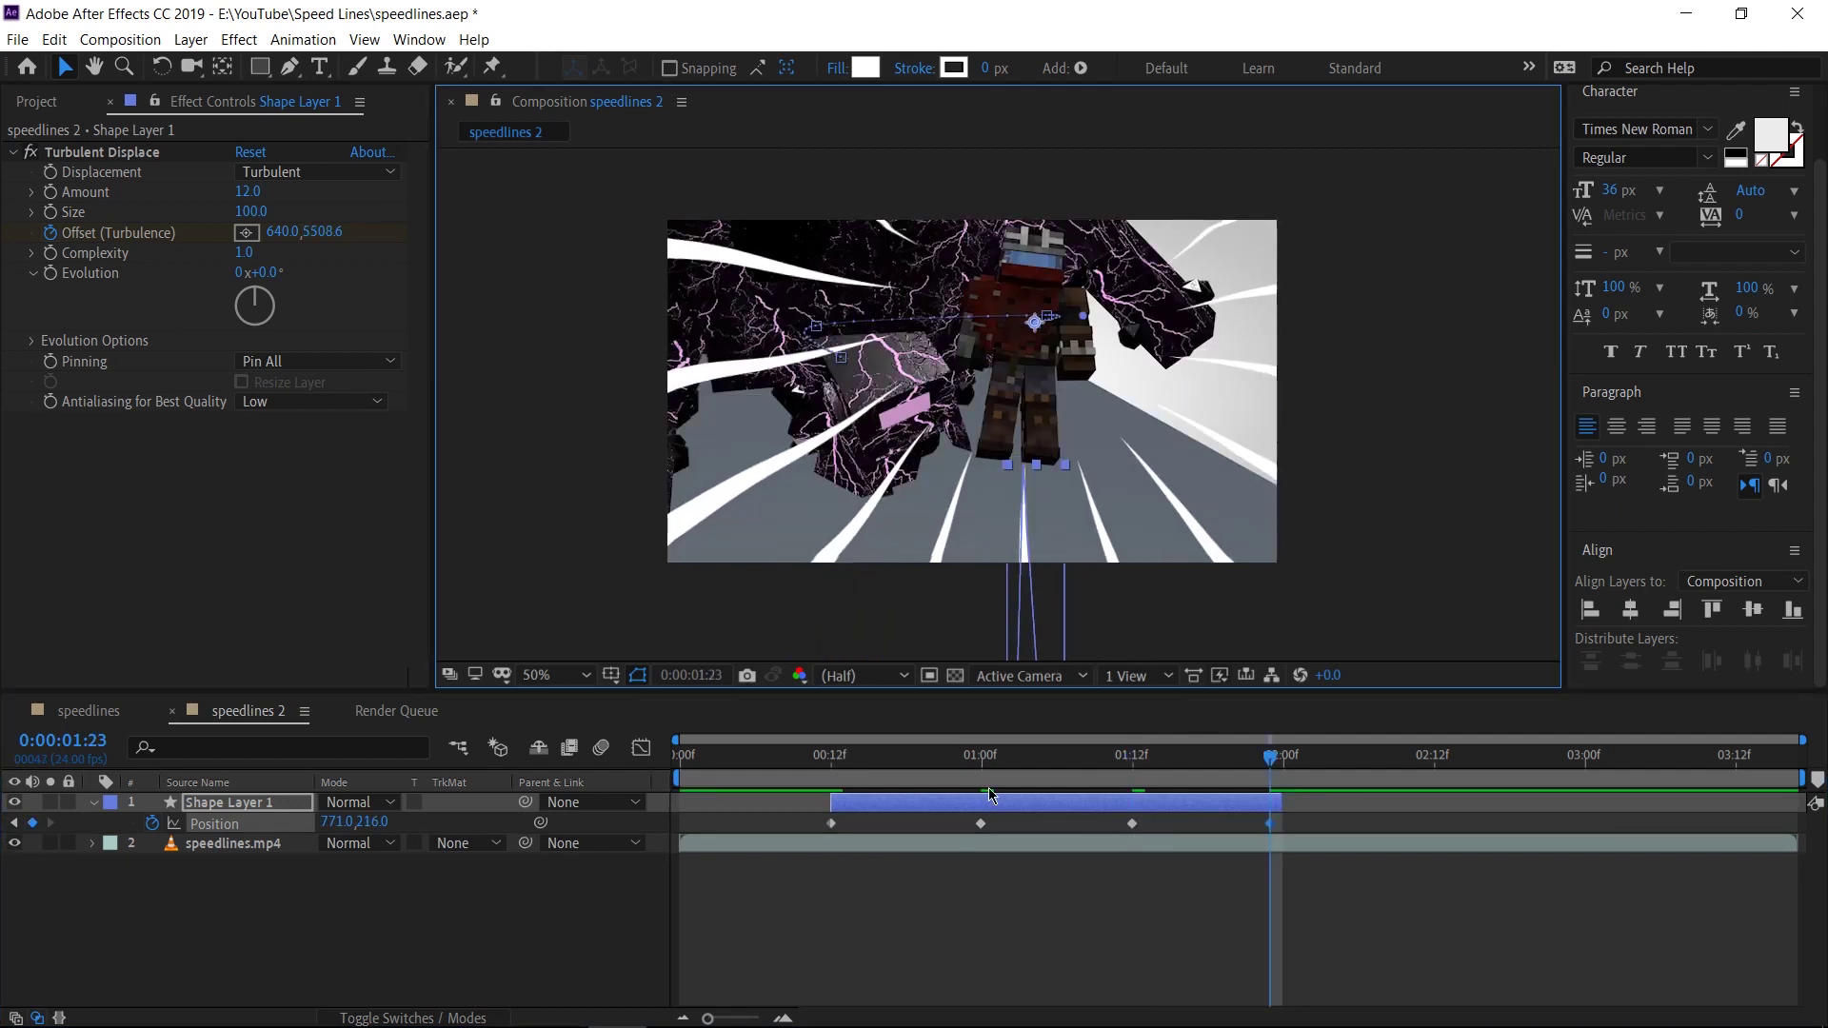
Step: Refine the motion with in-between Position keyframes at 0:00:00:18 and between 0:00:01:12 and 0:00:01:23, keeping the lines centred on the character
left_click_drag(846, 762, 904, 771)
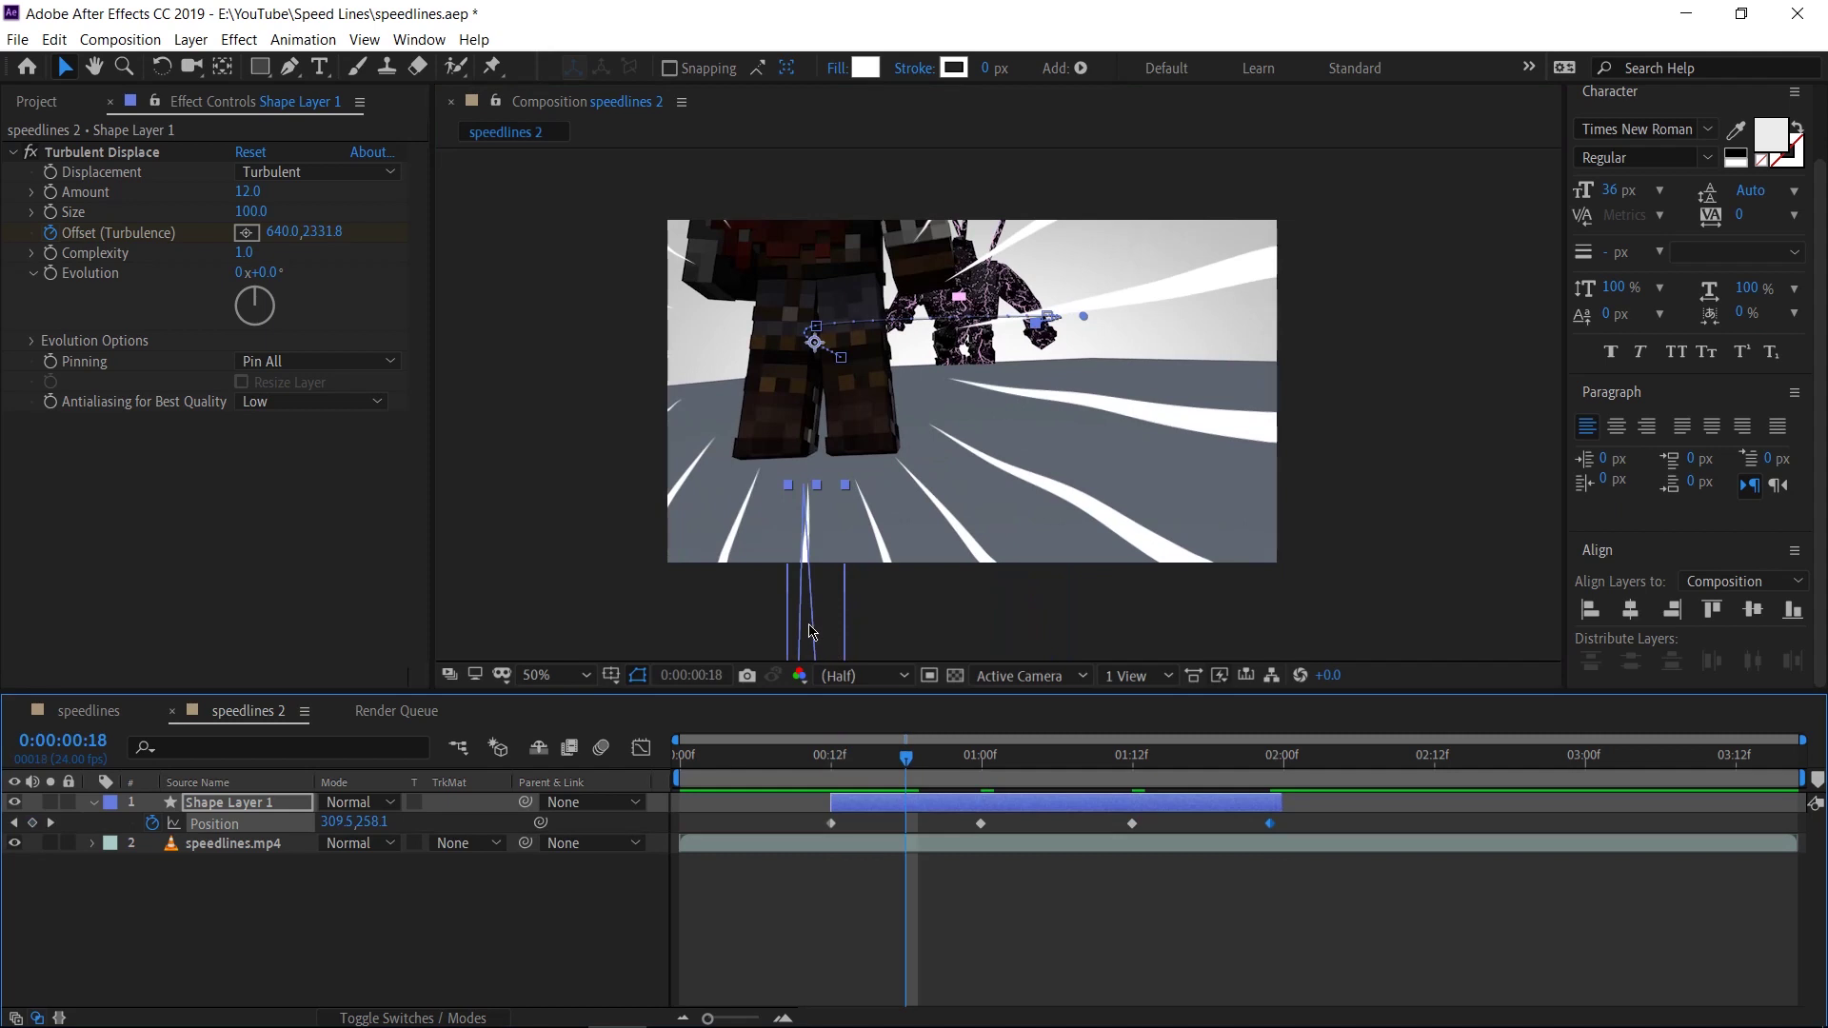
left_click_drag(814, 631, 828, 632)
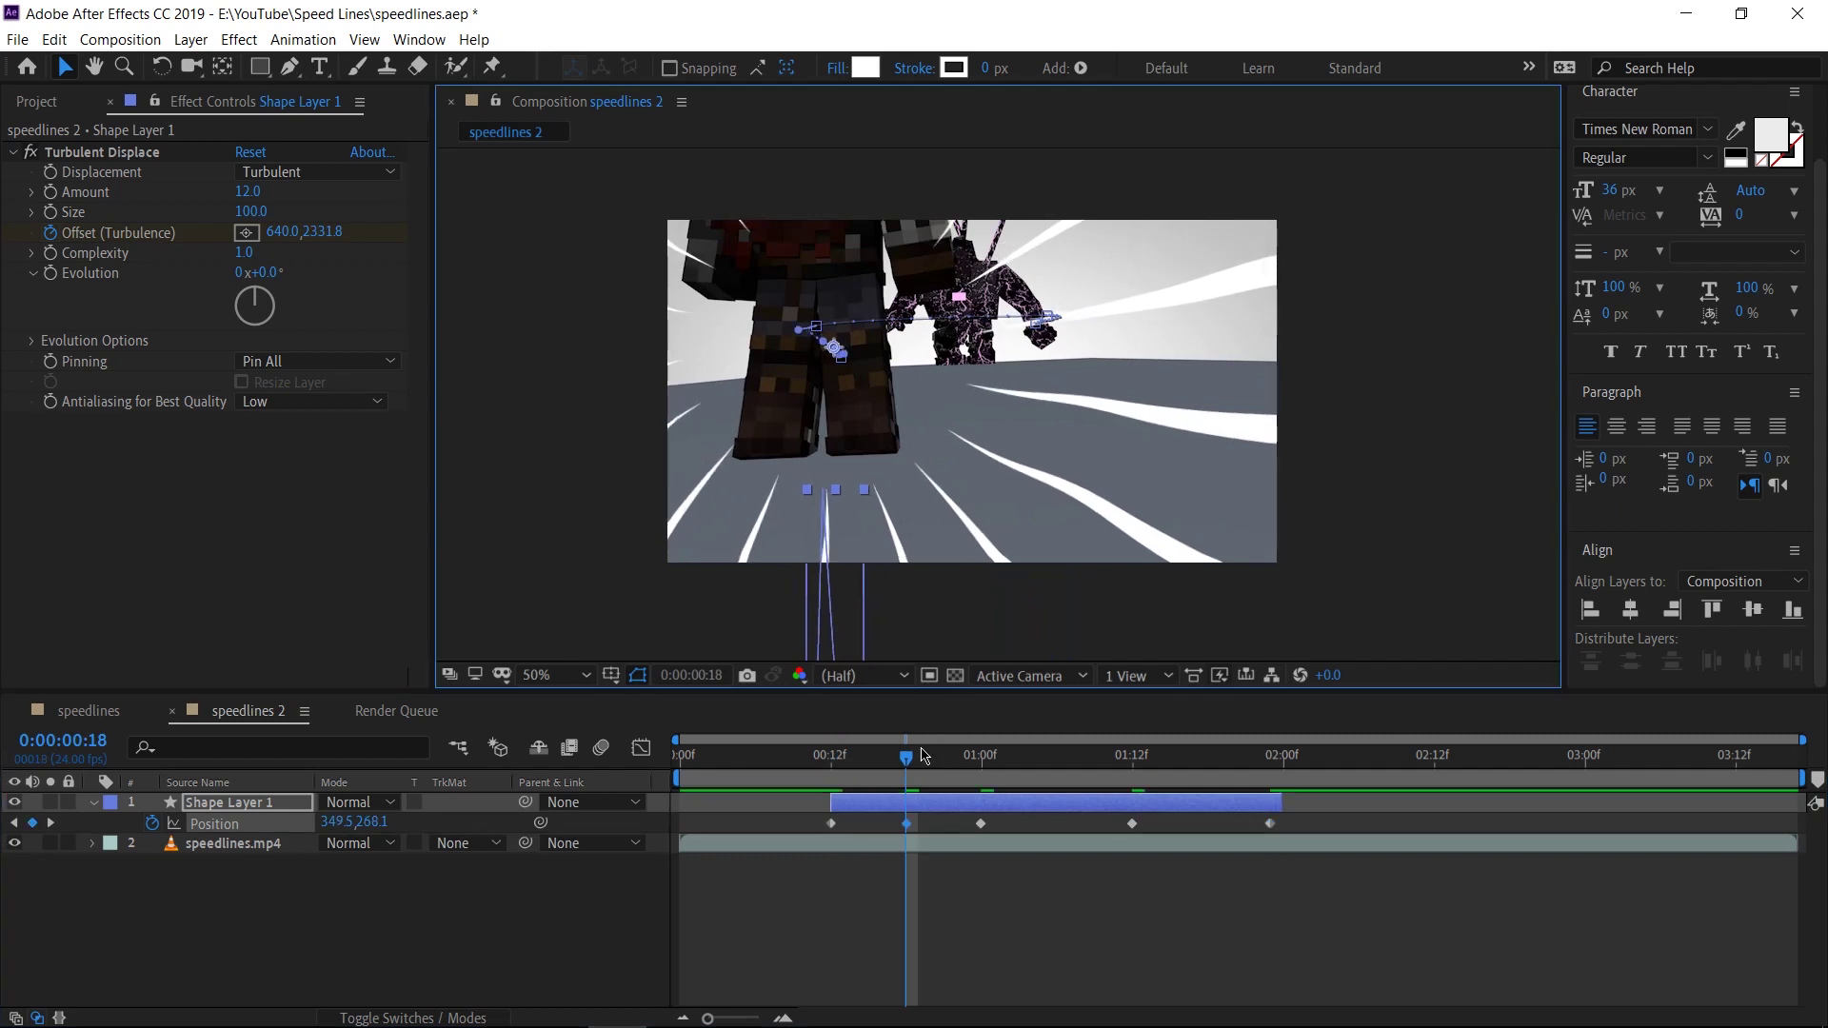
left_click_drag(850, 750, 1195, 786)
left_click_drag(1052, 629, 967, 635)
left_click_drag(1125, 768, 1237, 782)
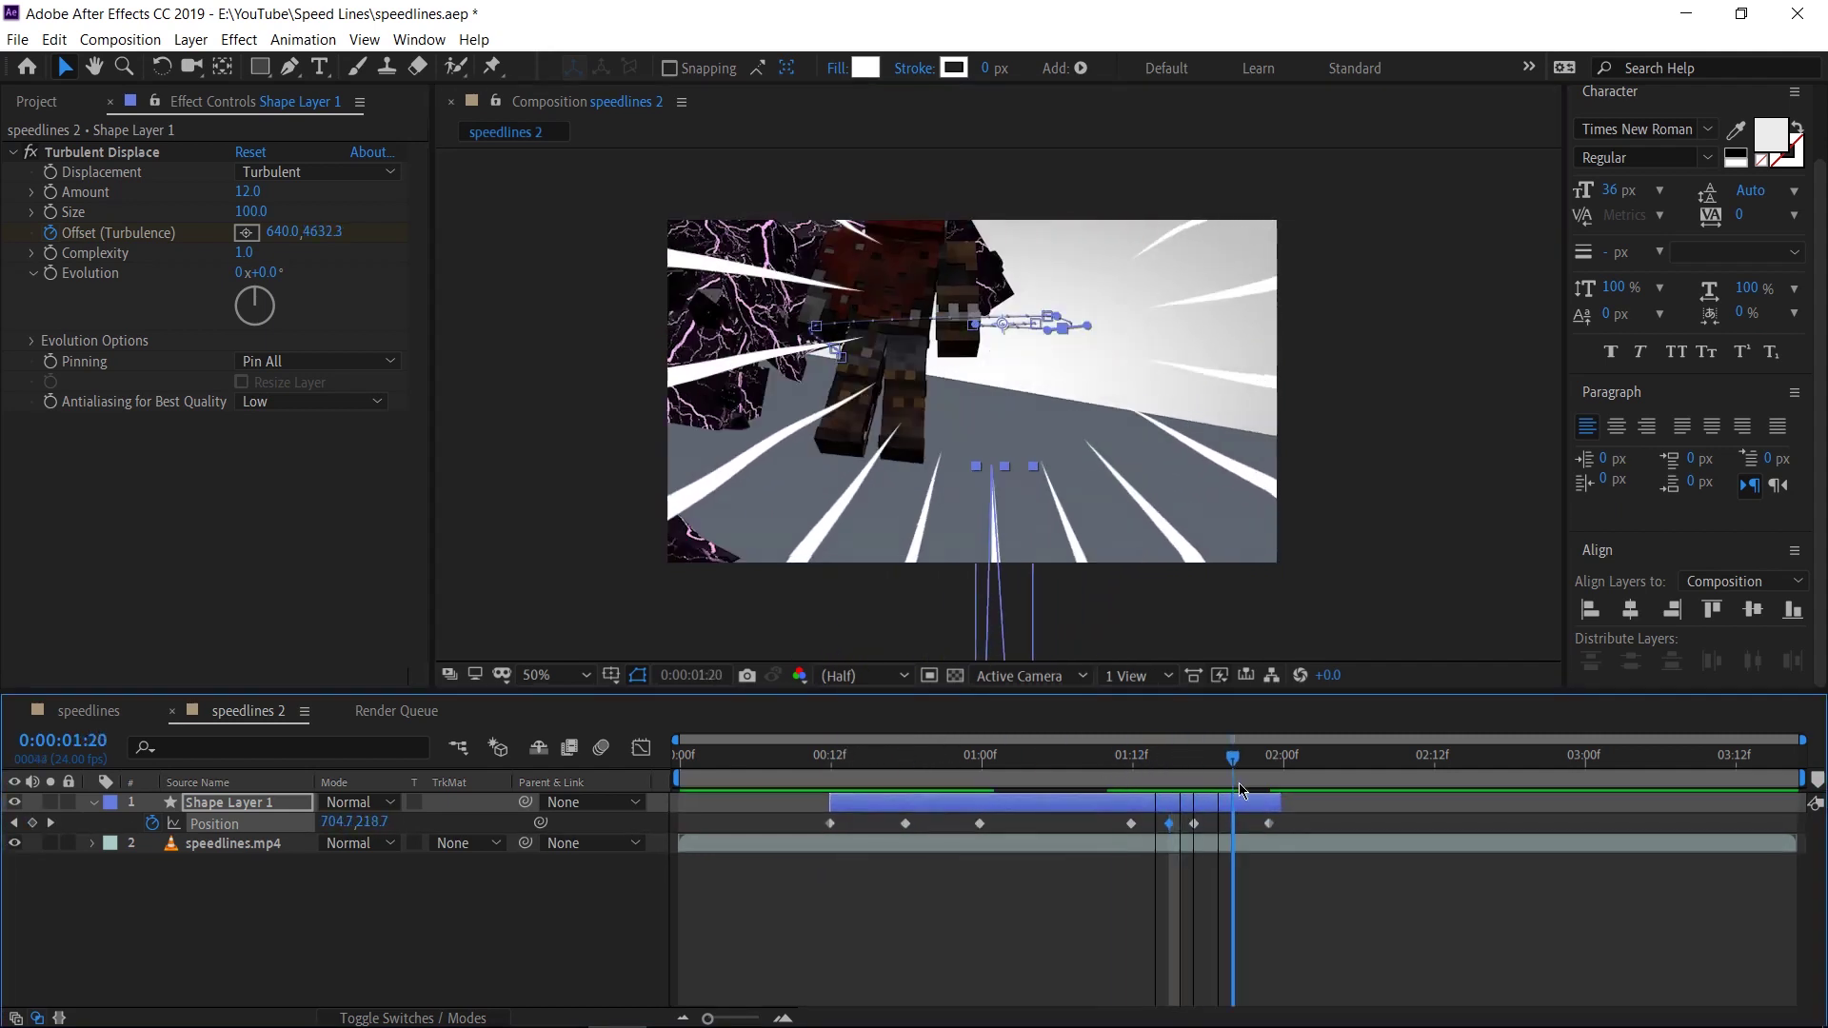
key("space")
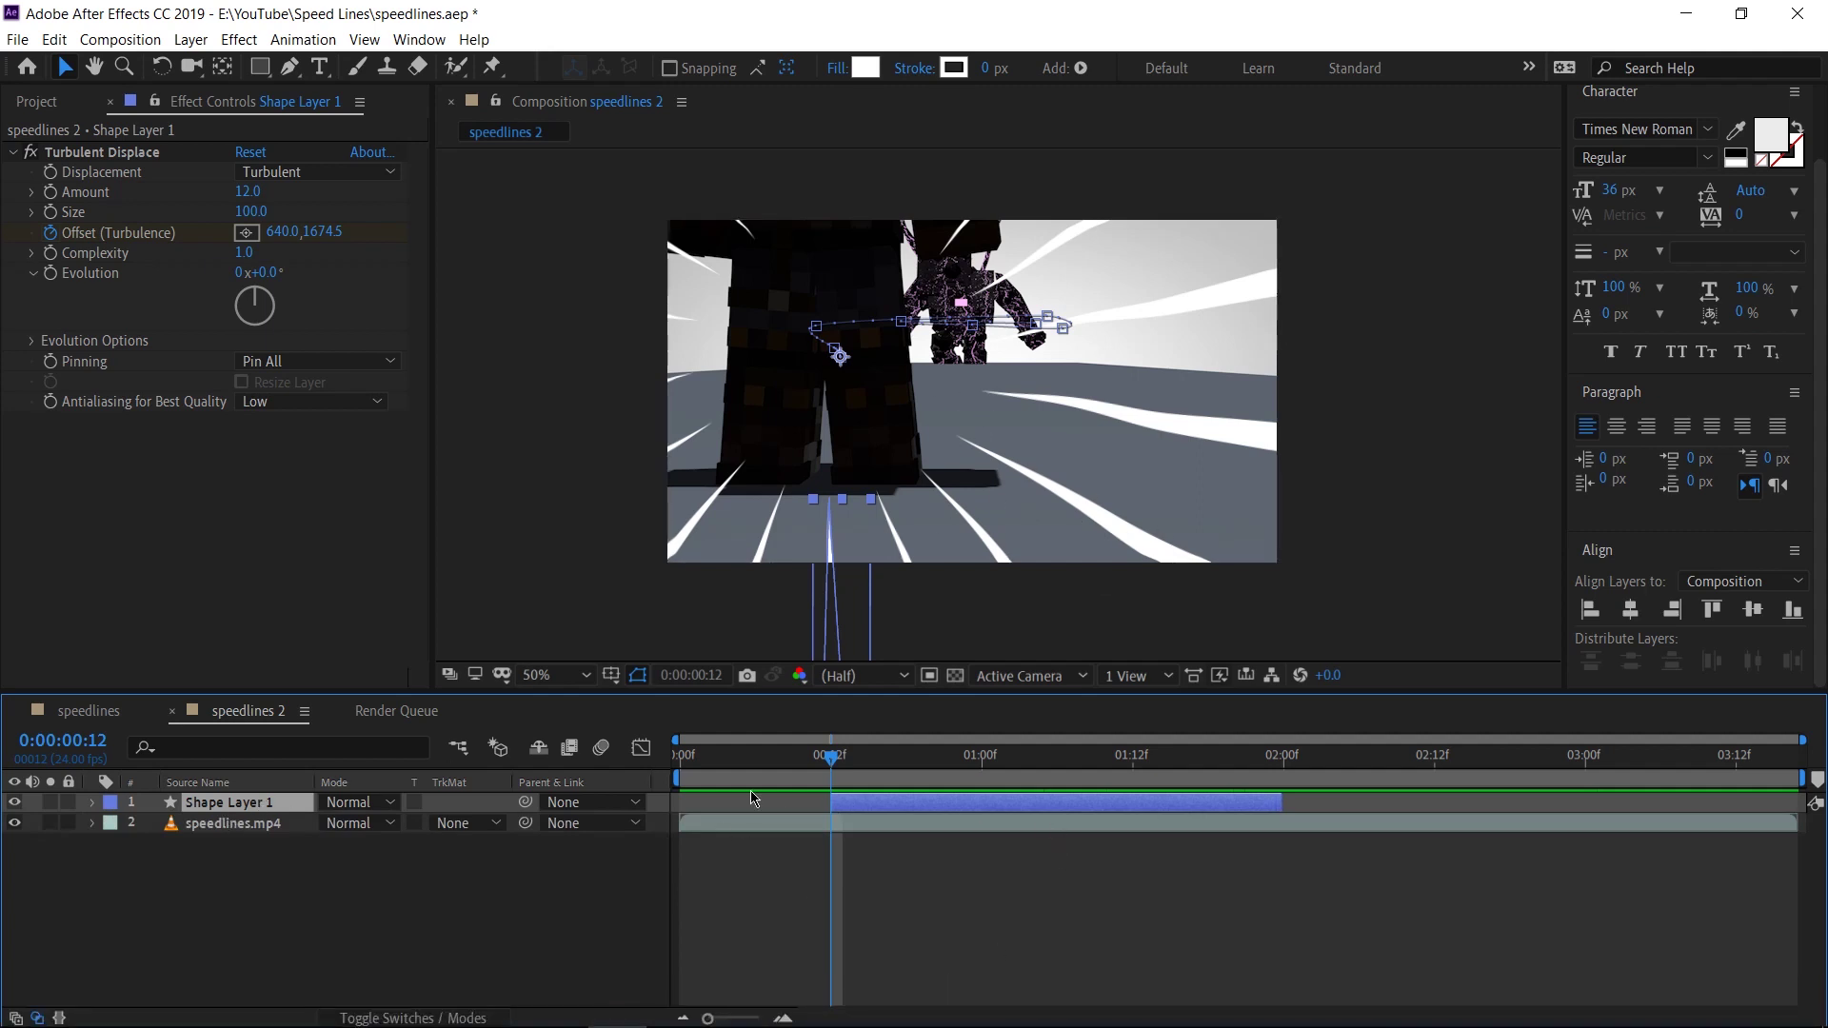
Step: Add the expression wiggle(10,10) to the shape layer's Scale and preview the shaking lines
key("s")
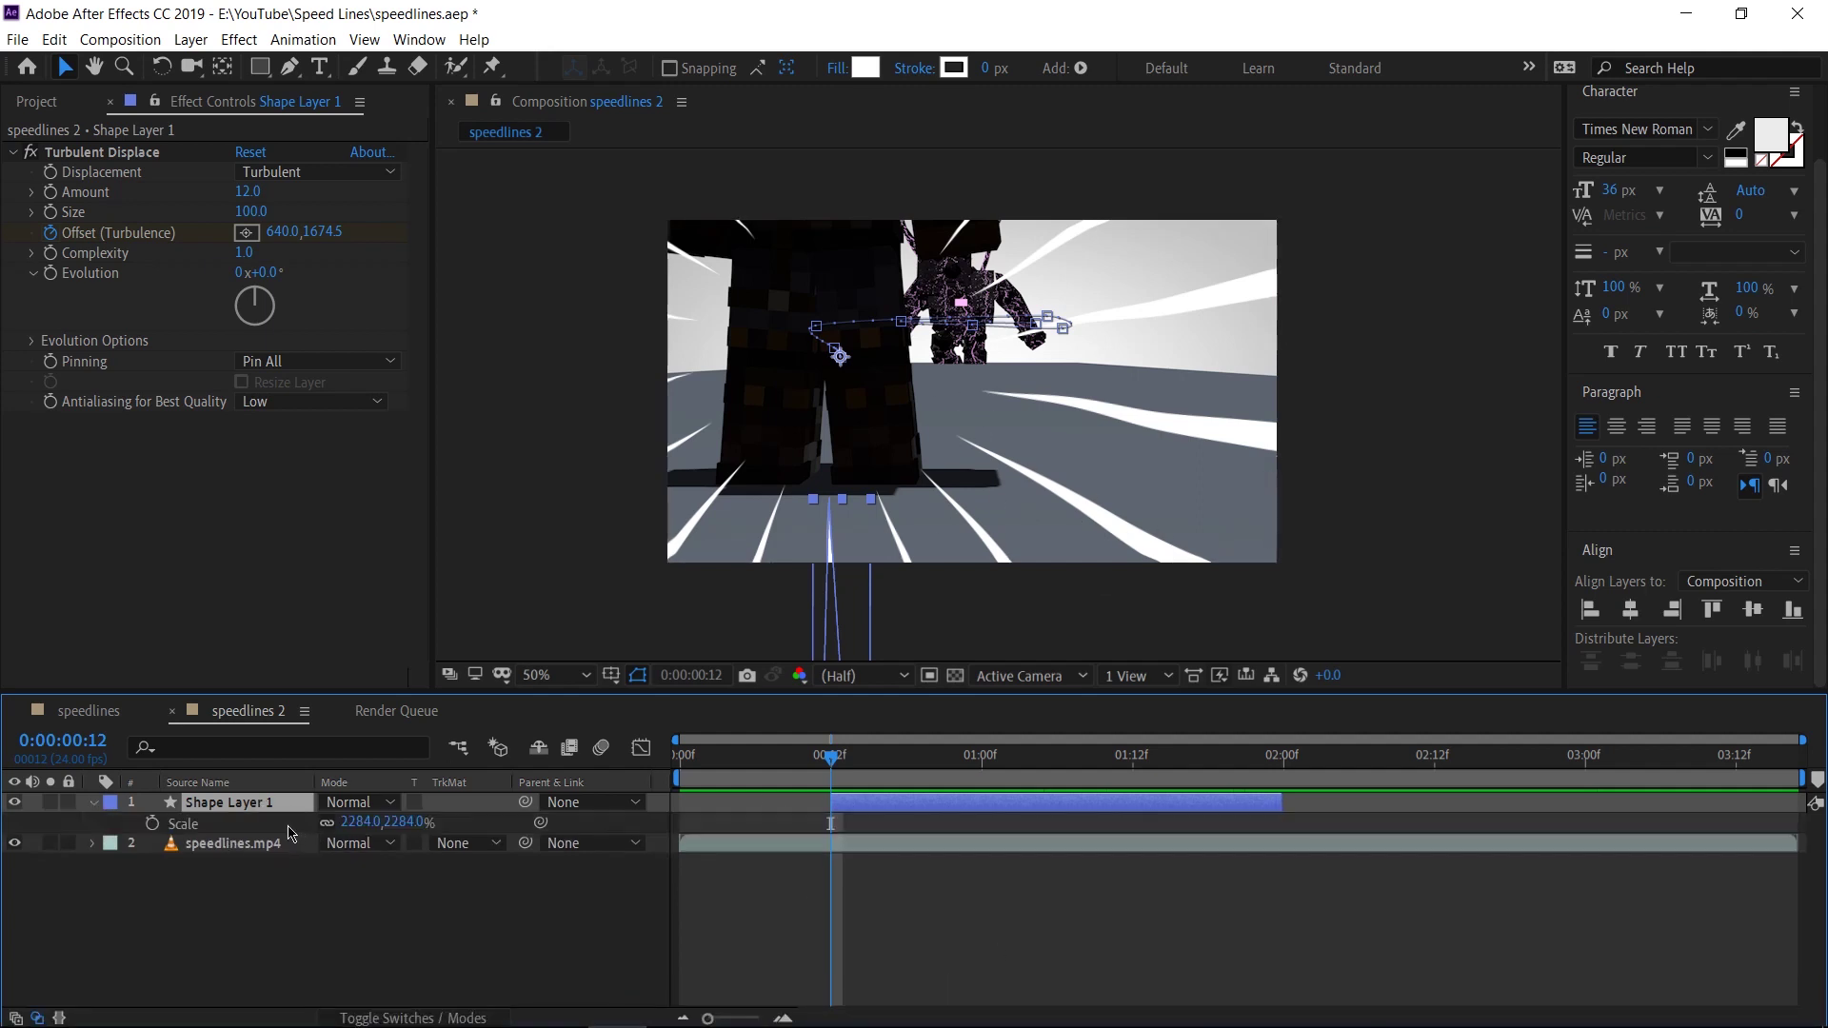
left_click(152, 823, "alt")
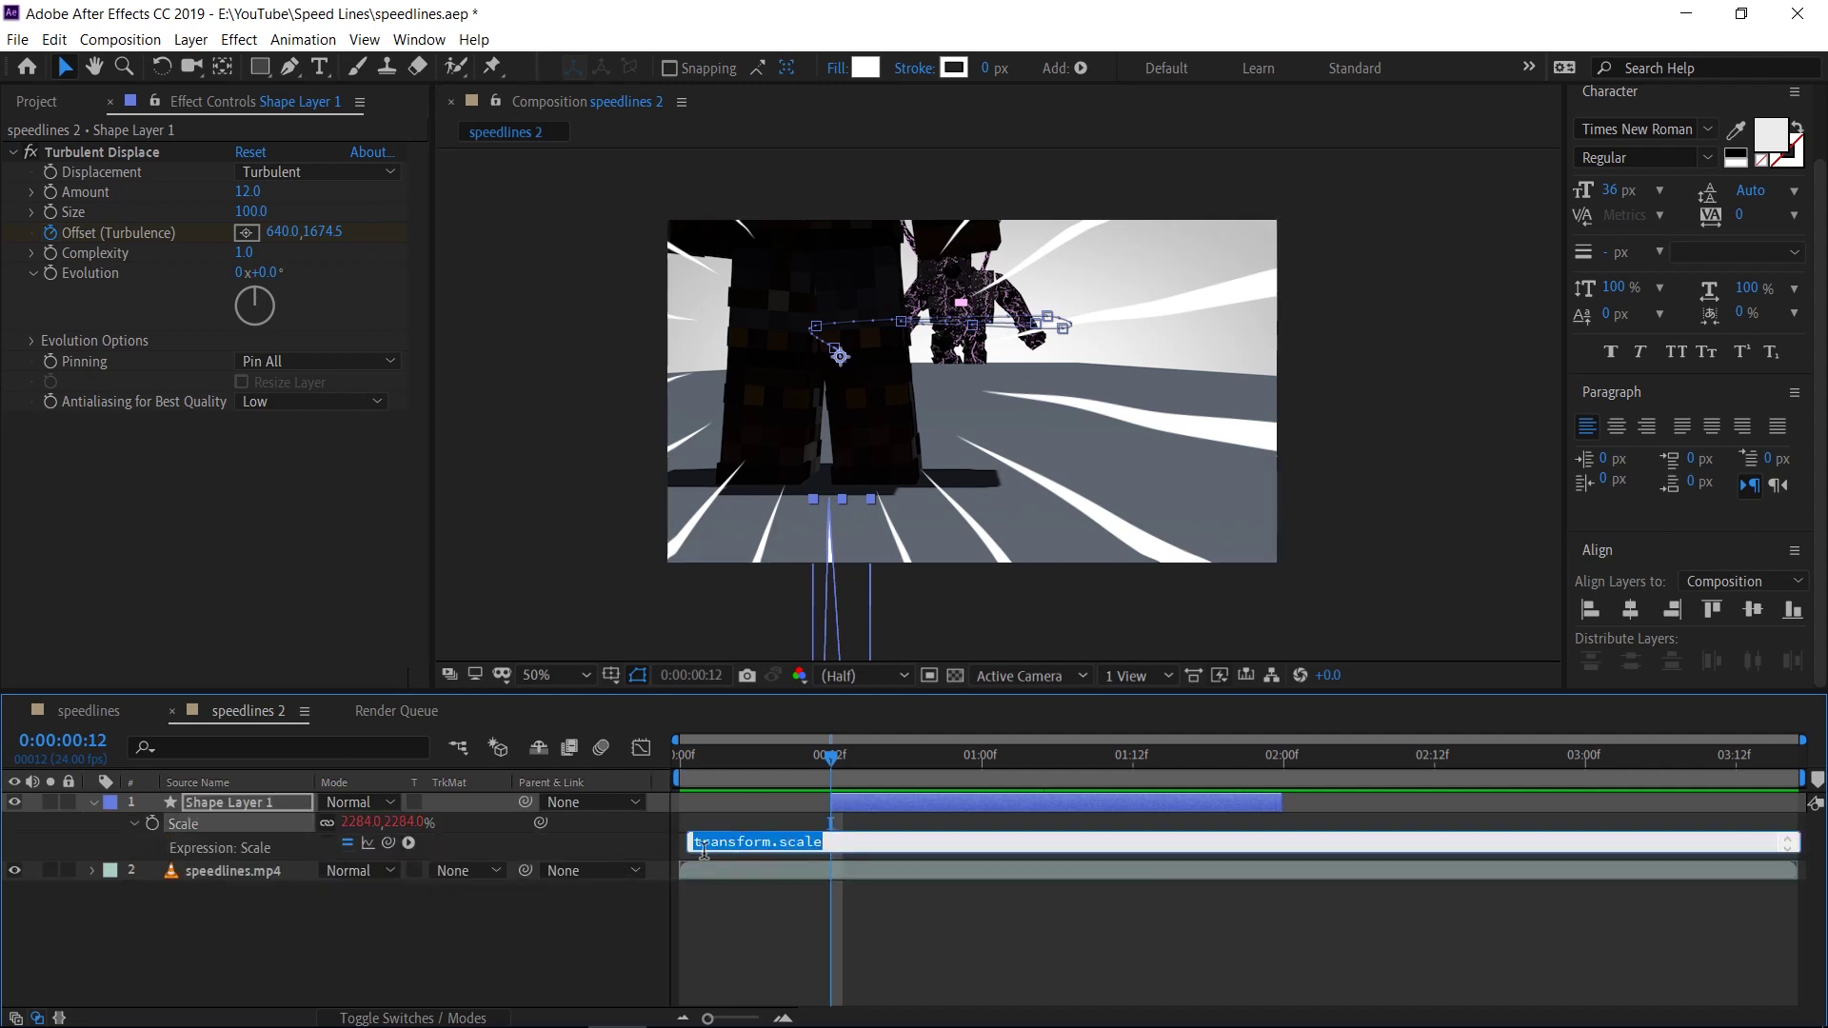
type("wiggle(10,10")
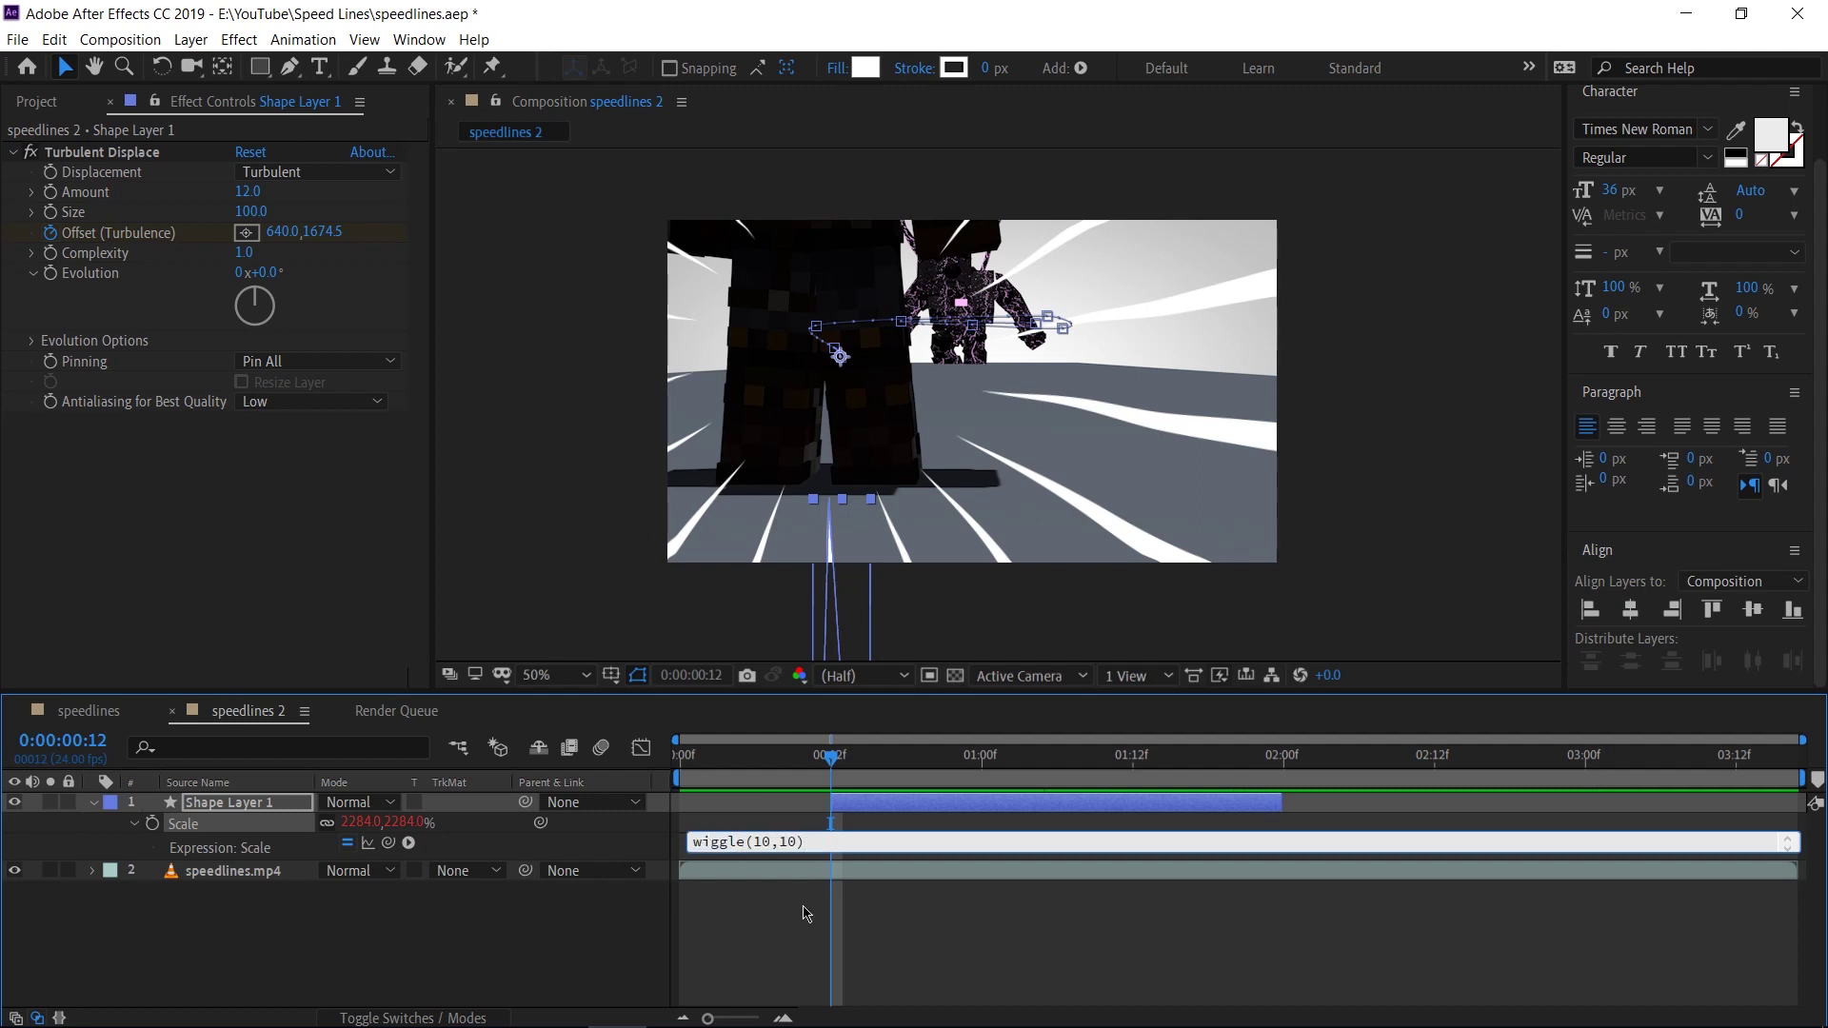
left_click(757, 957)
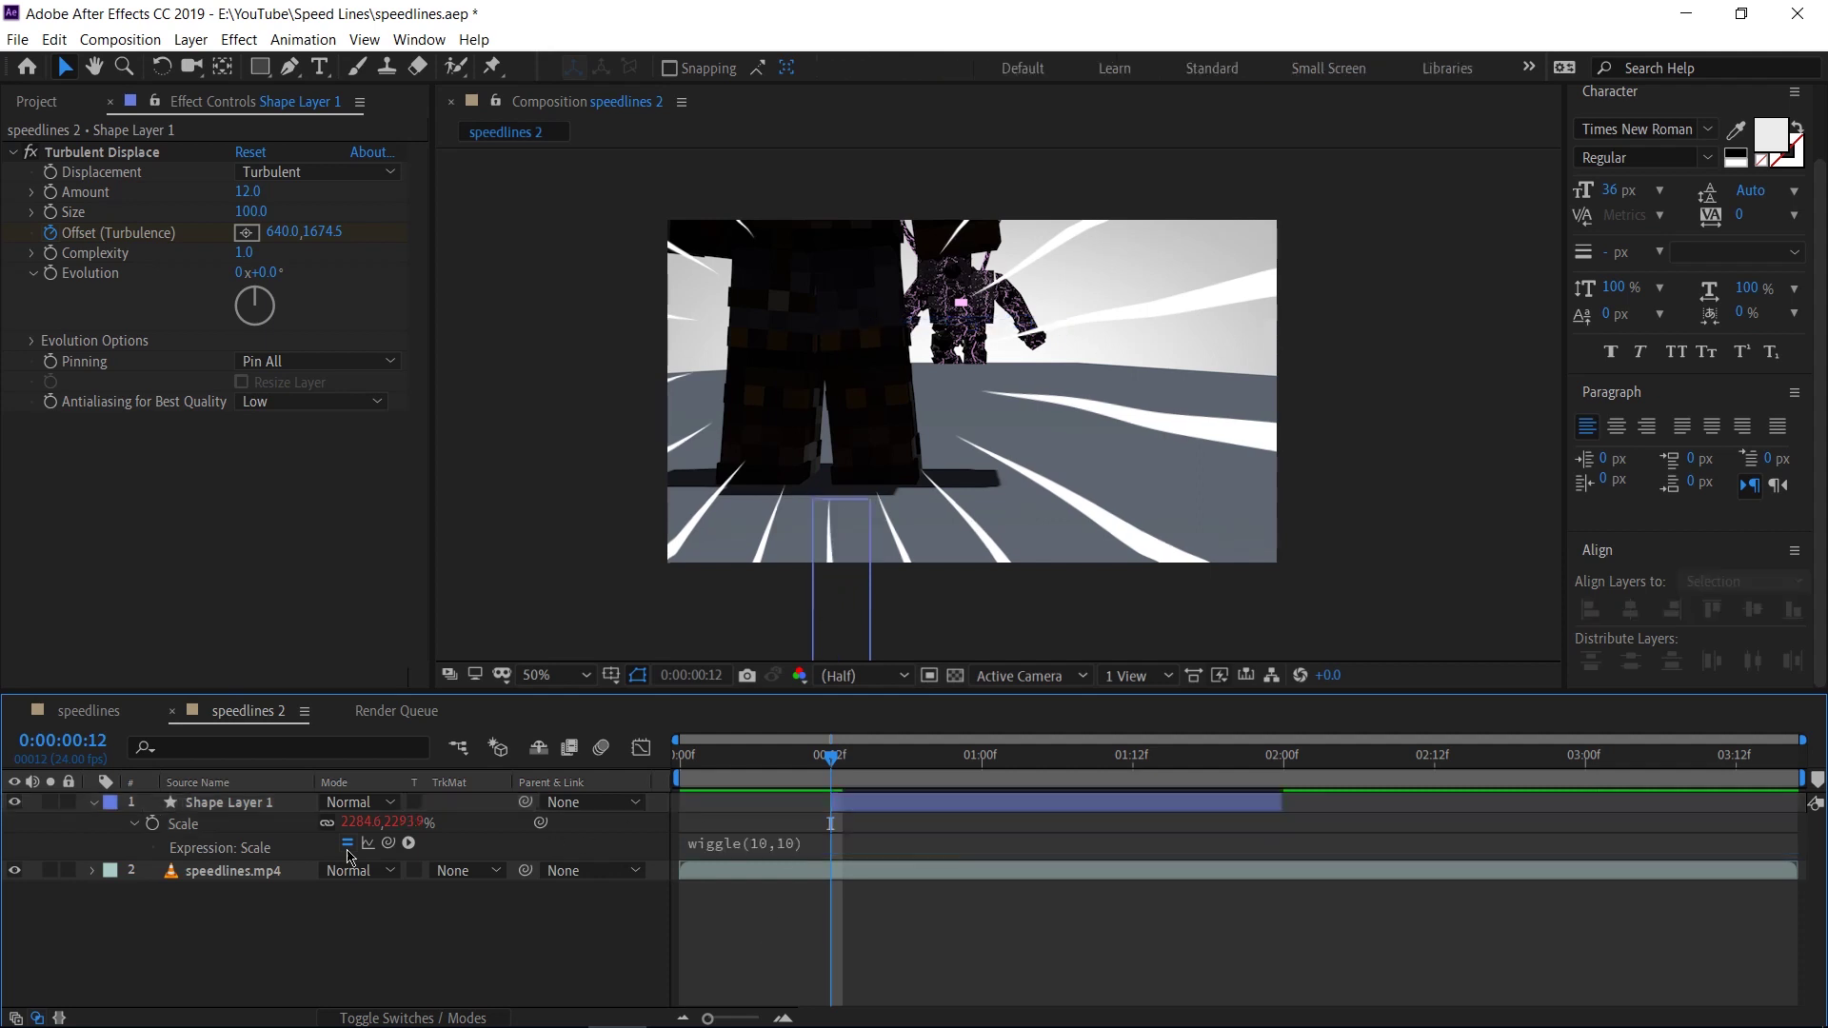
key("space")
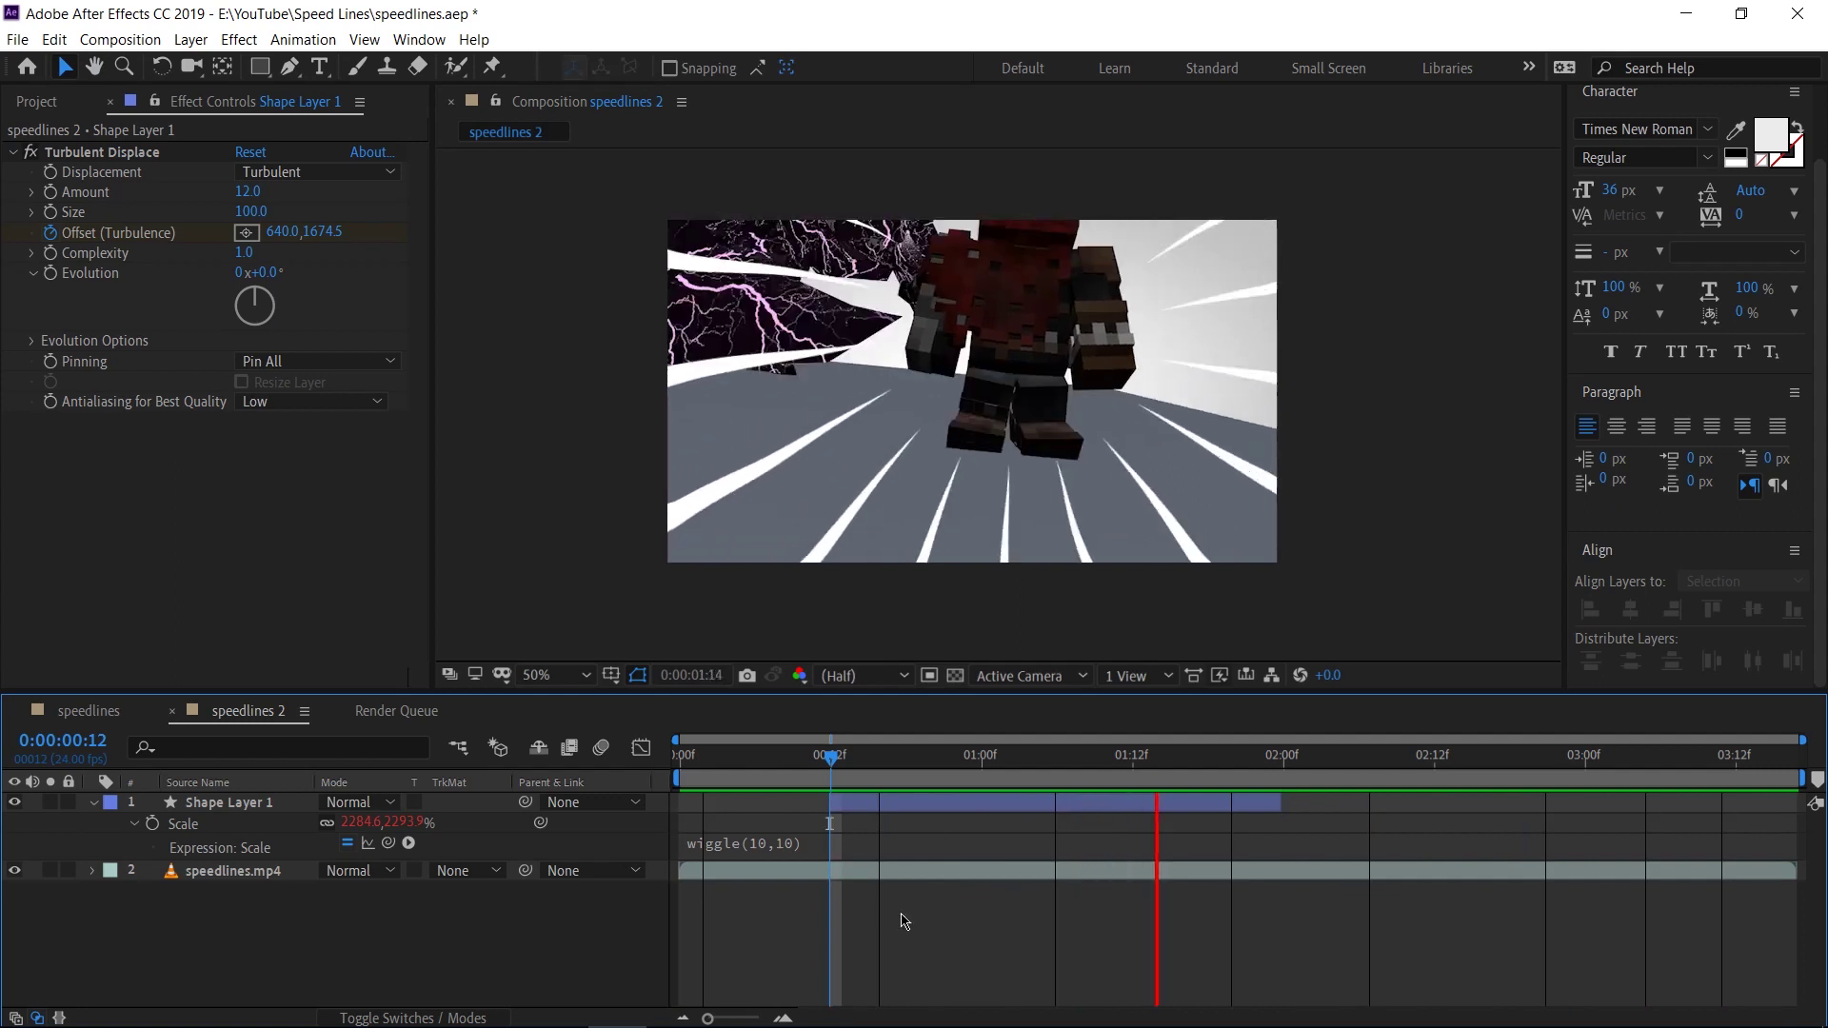
key("space")
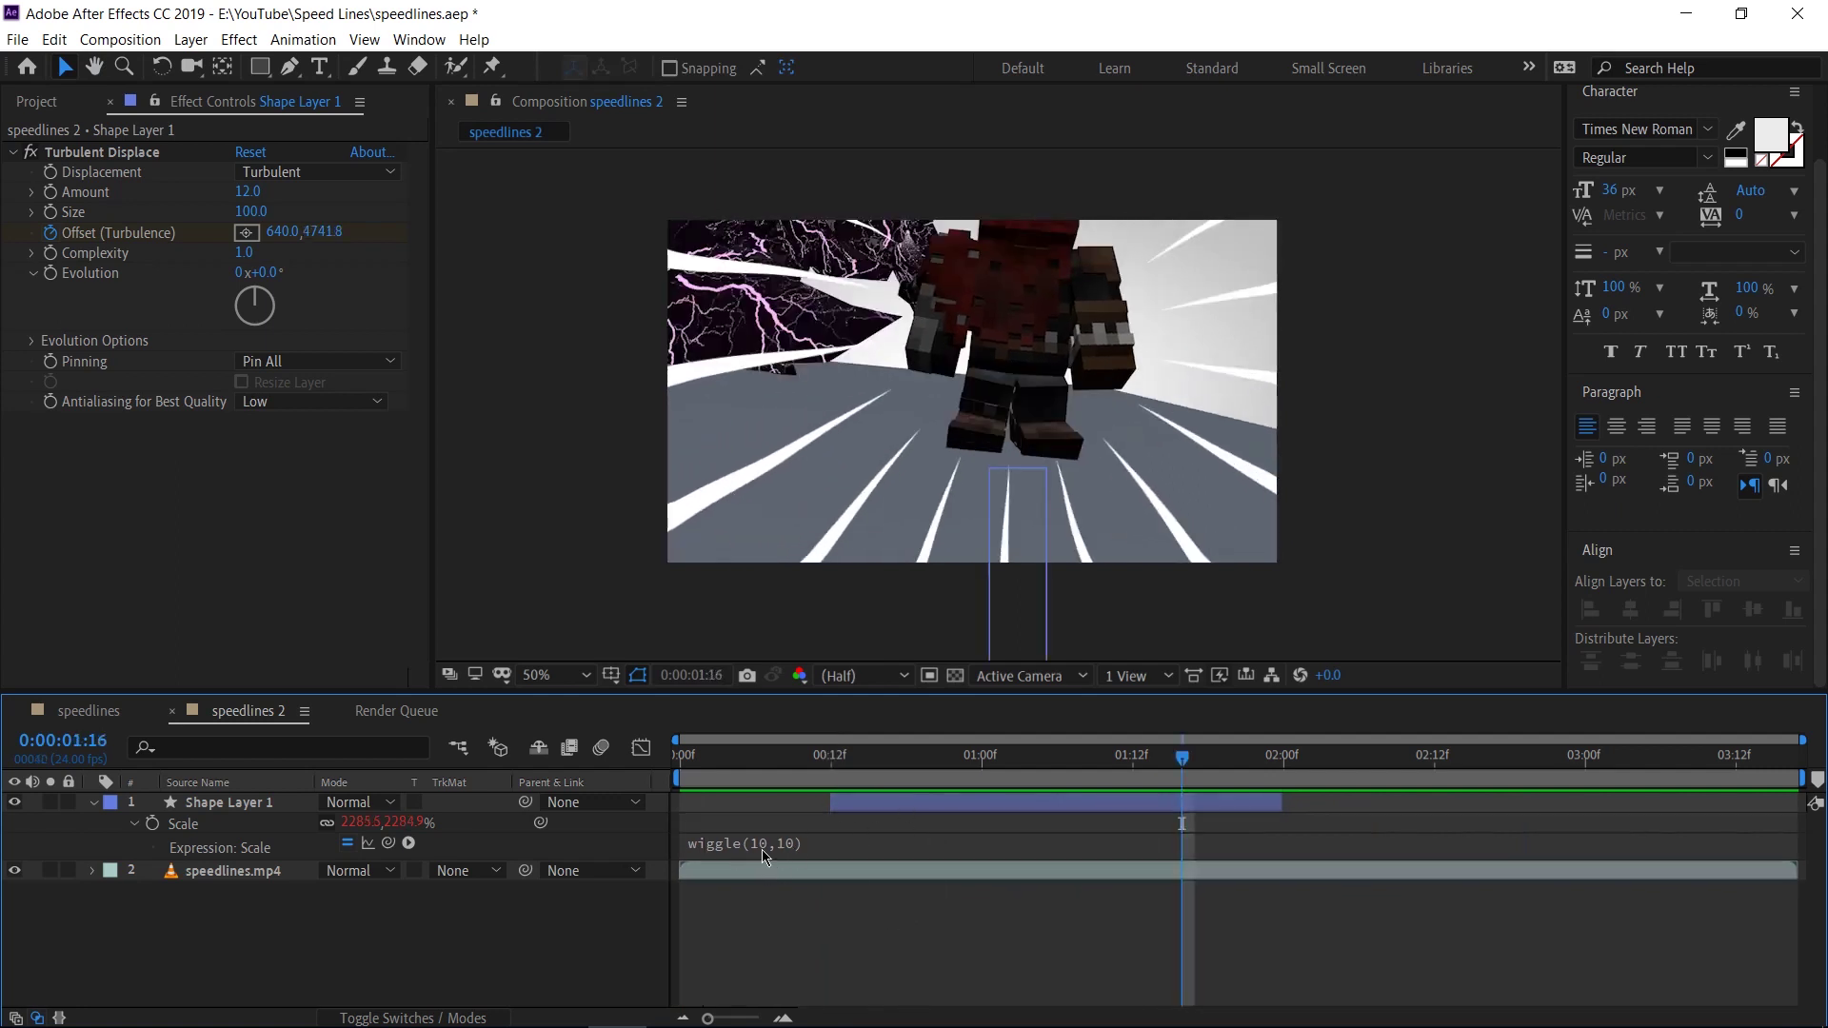
Step: Change the Scale expression to wiggle(10,500) and preview the stronger shake from the start
left_click(719, 757)
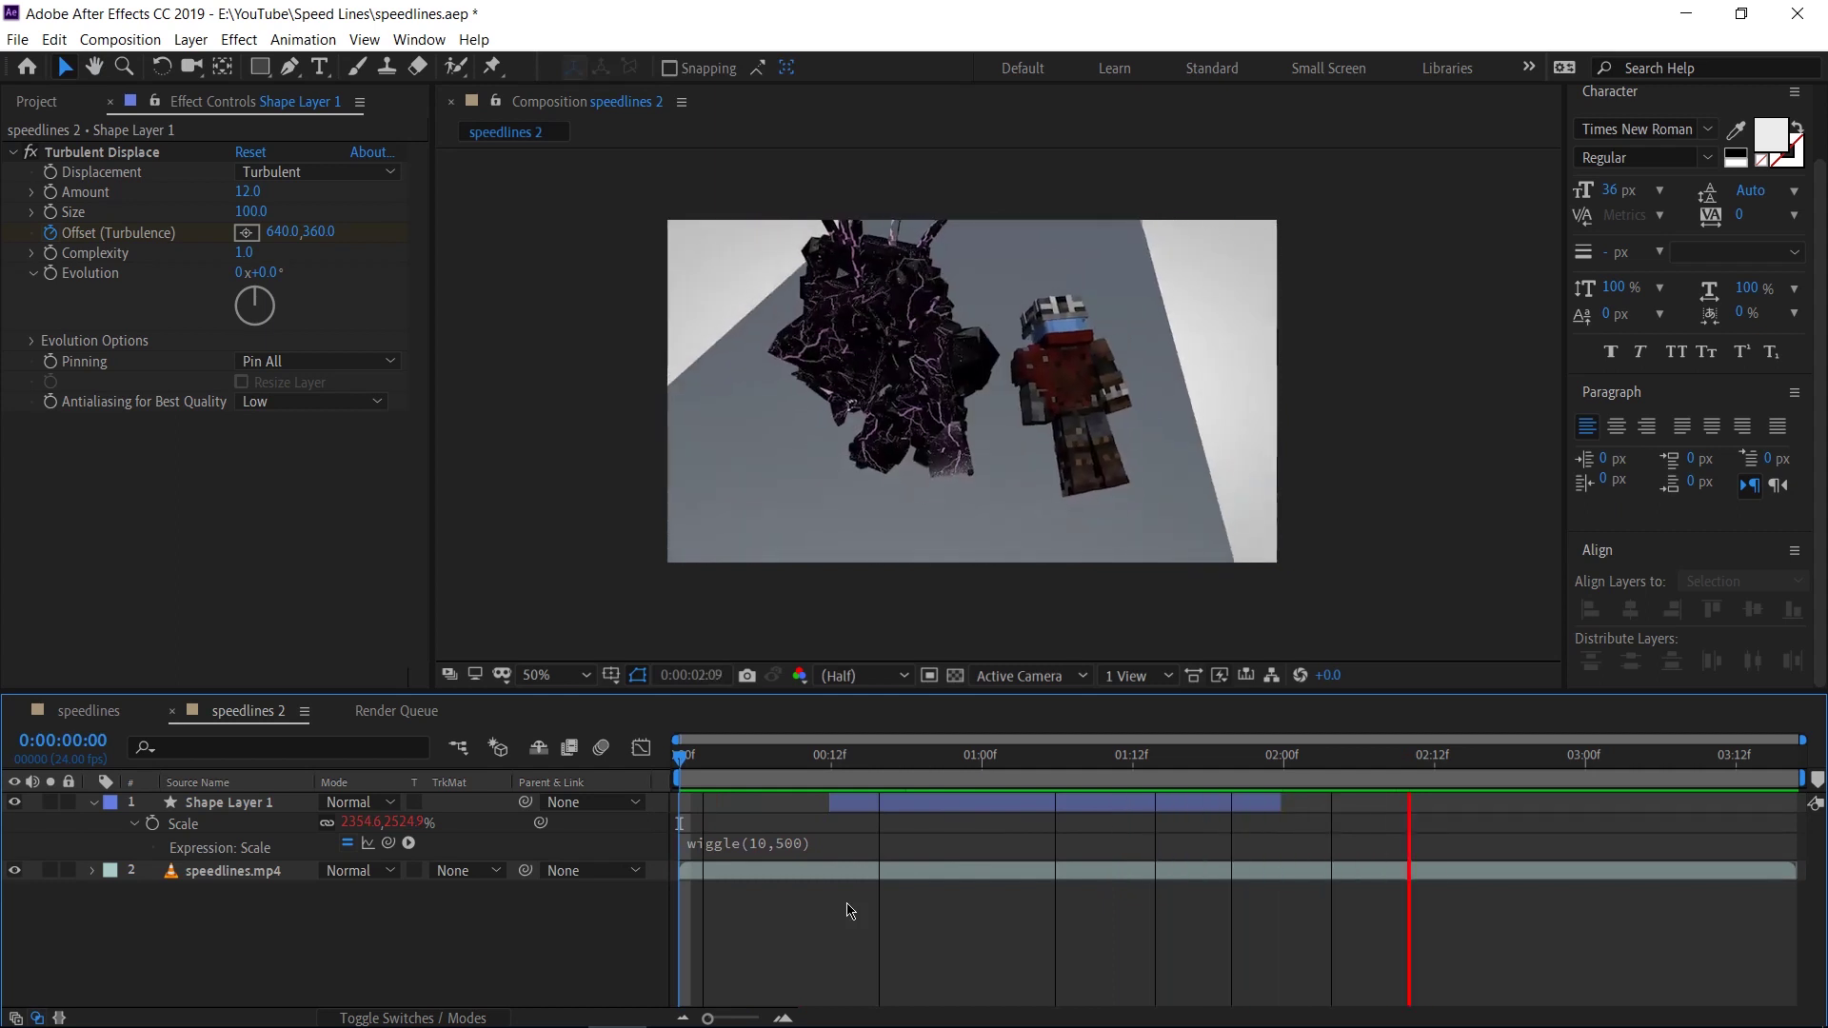
key("space")
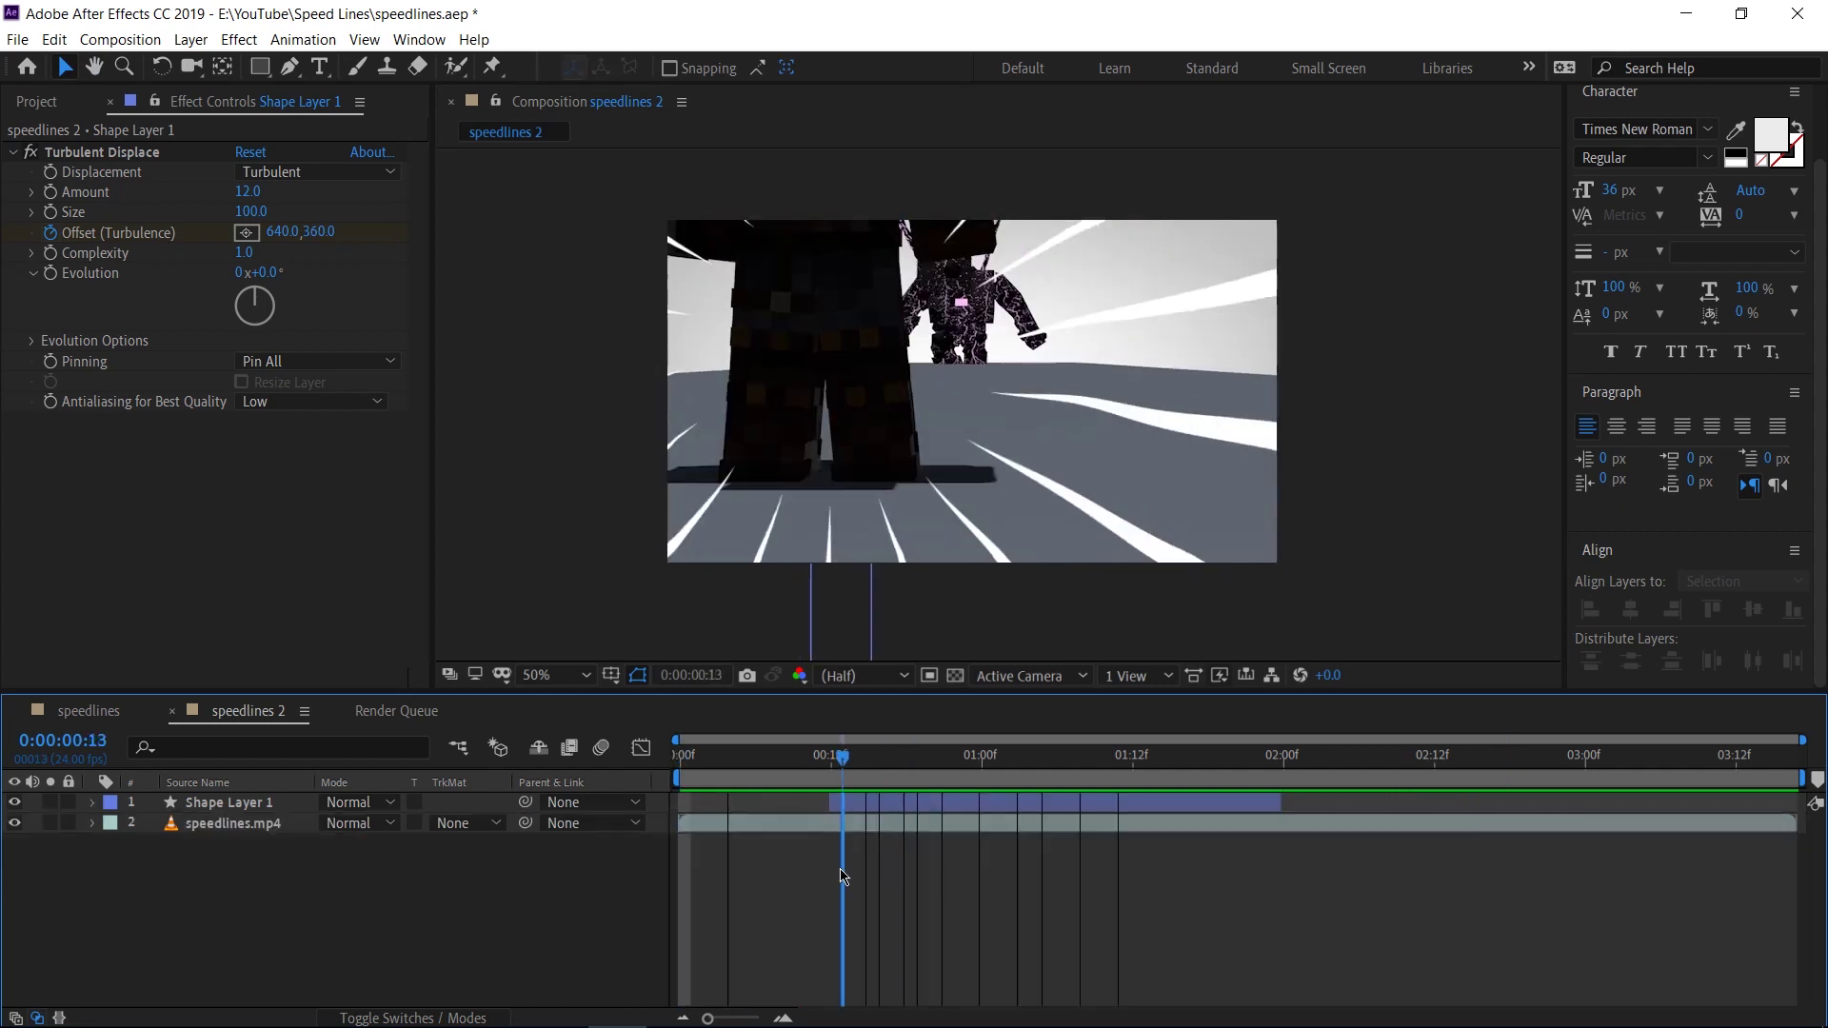
left_click_drag(844, 868, 1042, 862)
key("space")
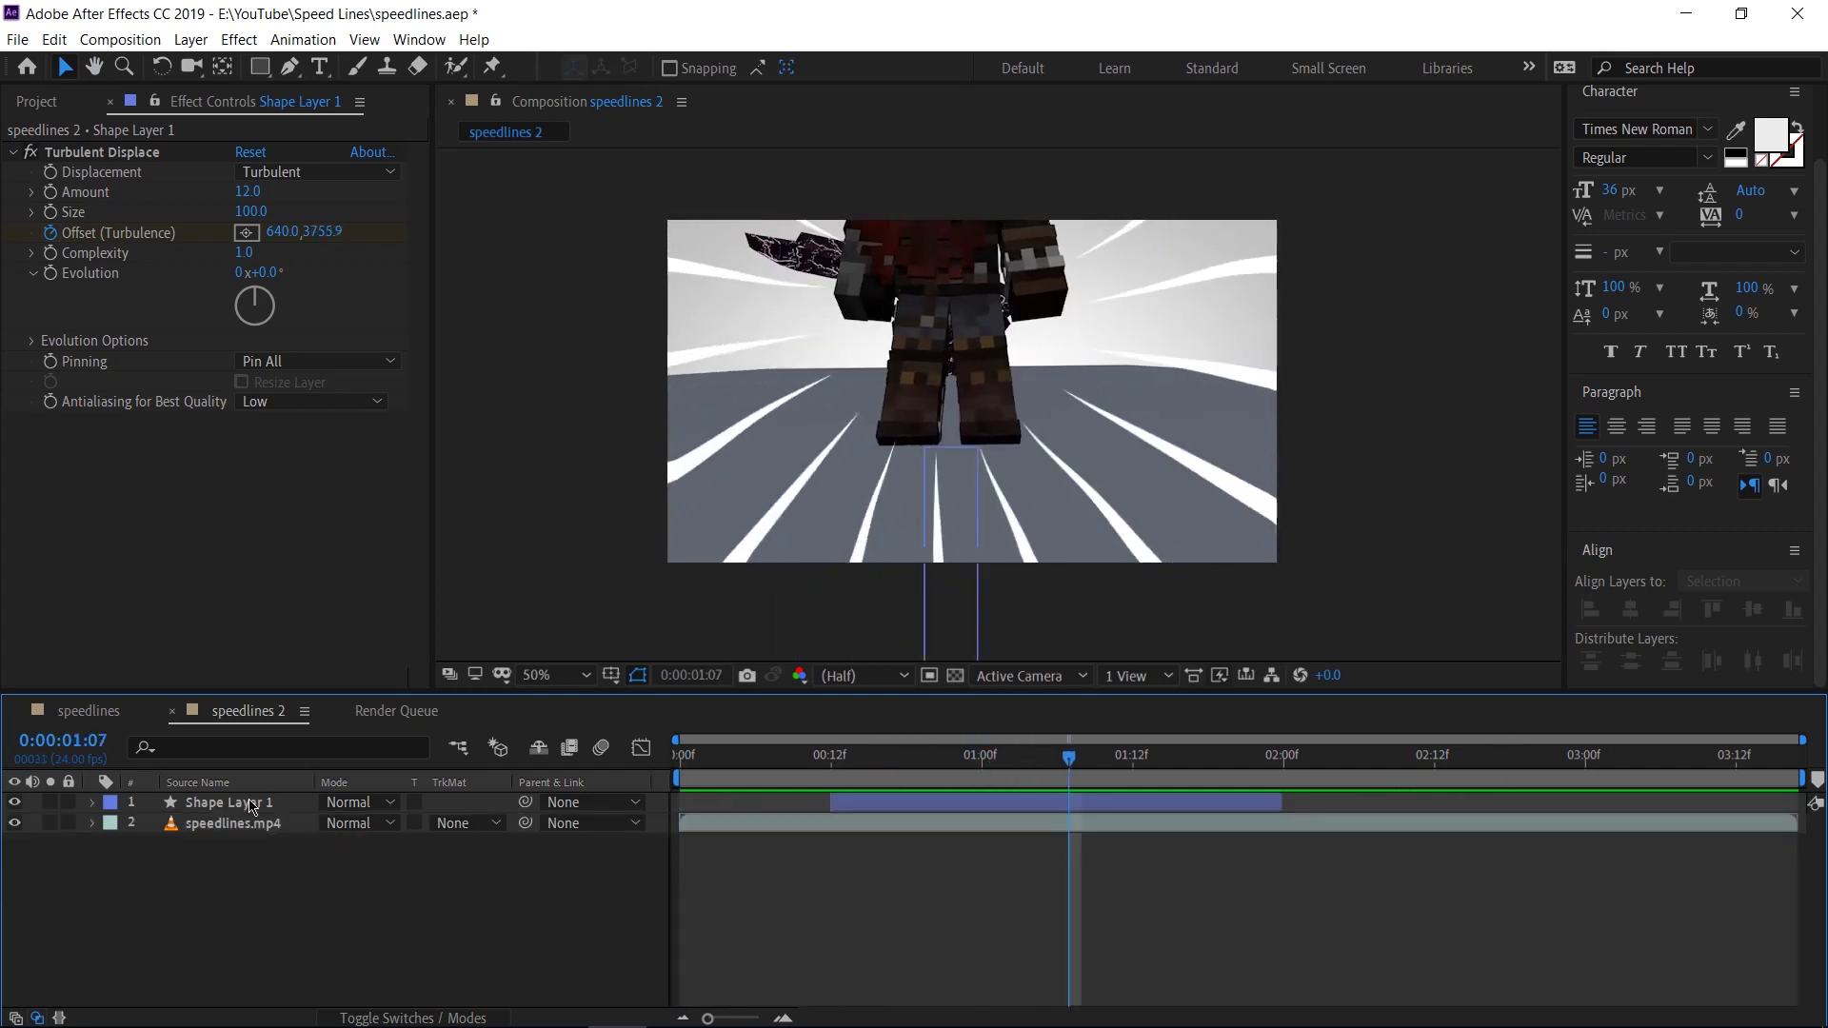
Step: Duplicate the speed lines shape layer and expand the copy's properties
left_click(238, 802)
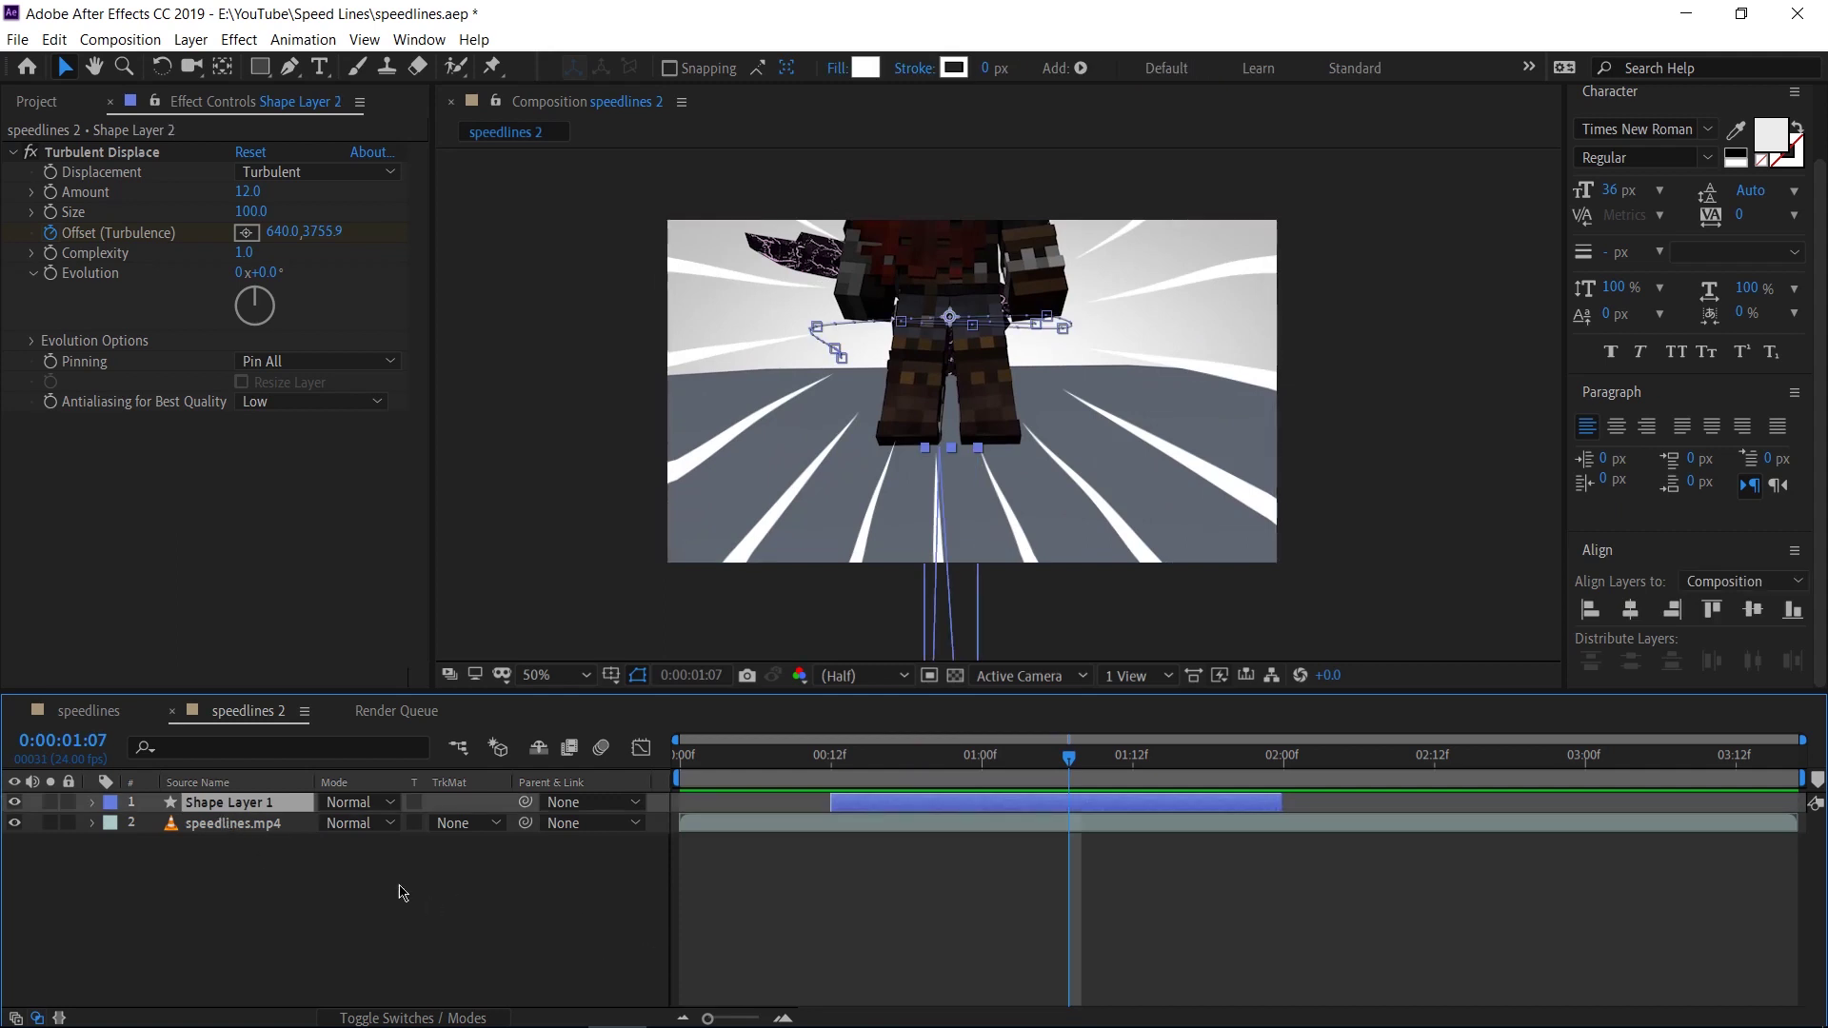
key("ctrl+d")
left_click(93, 802)
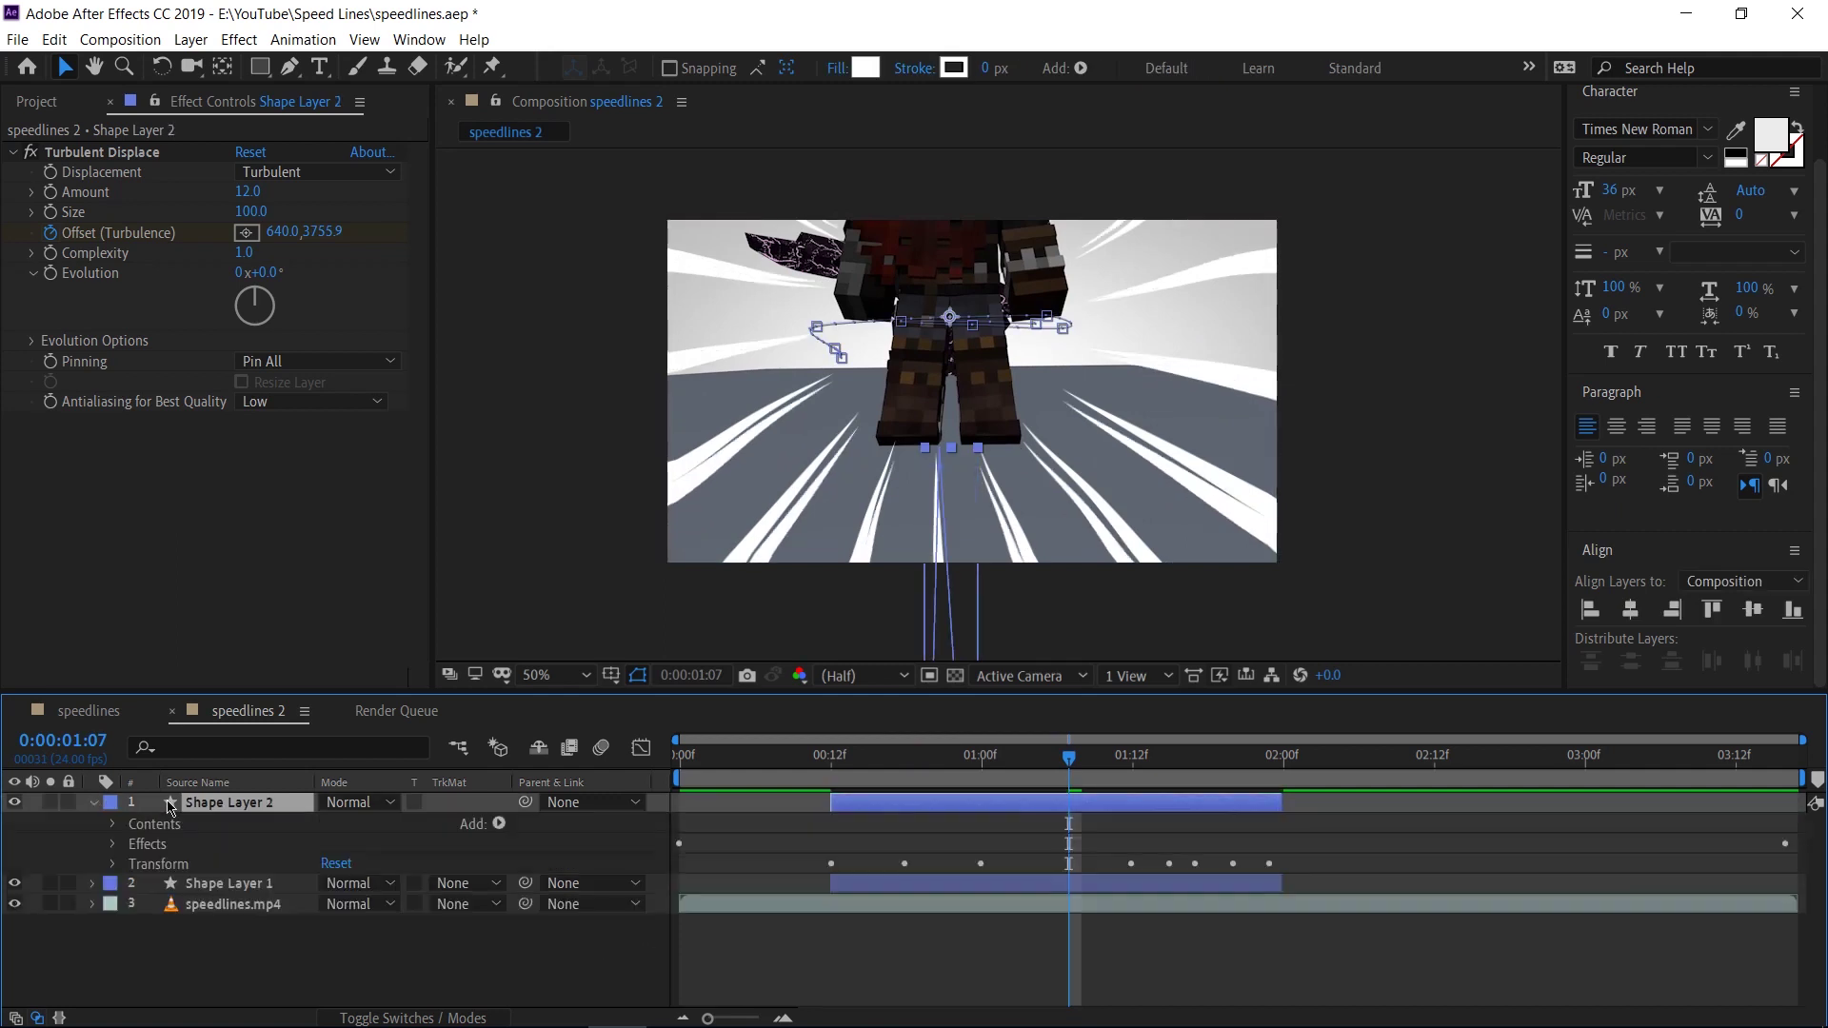
Step: Thin the duplicate layer's triangle path by bringing its two base corner points together and lowering its tip
left_click(111, 824)
left_click(184, 846)
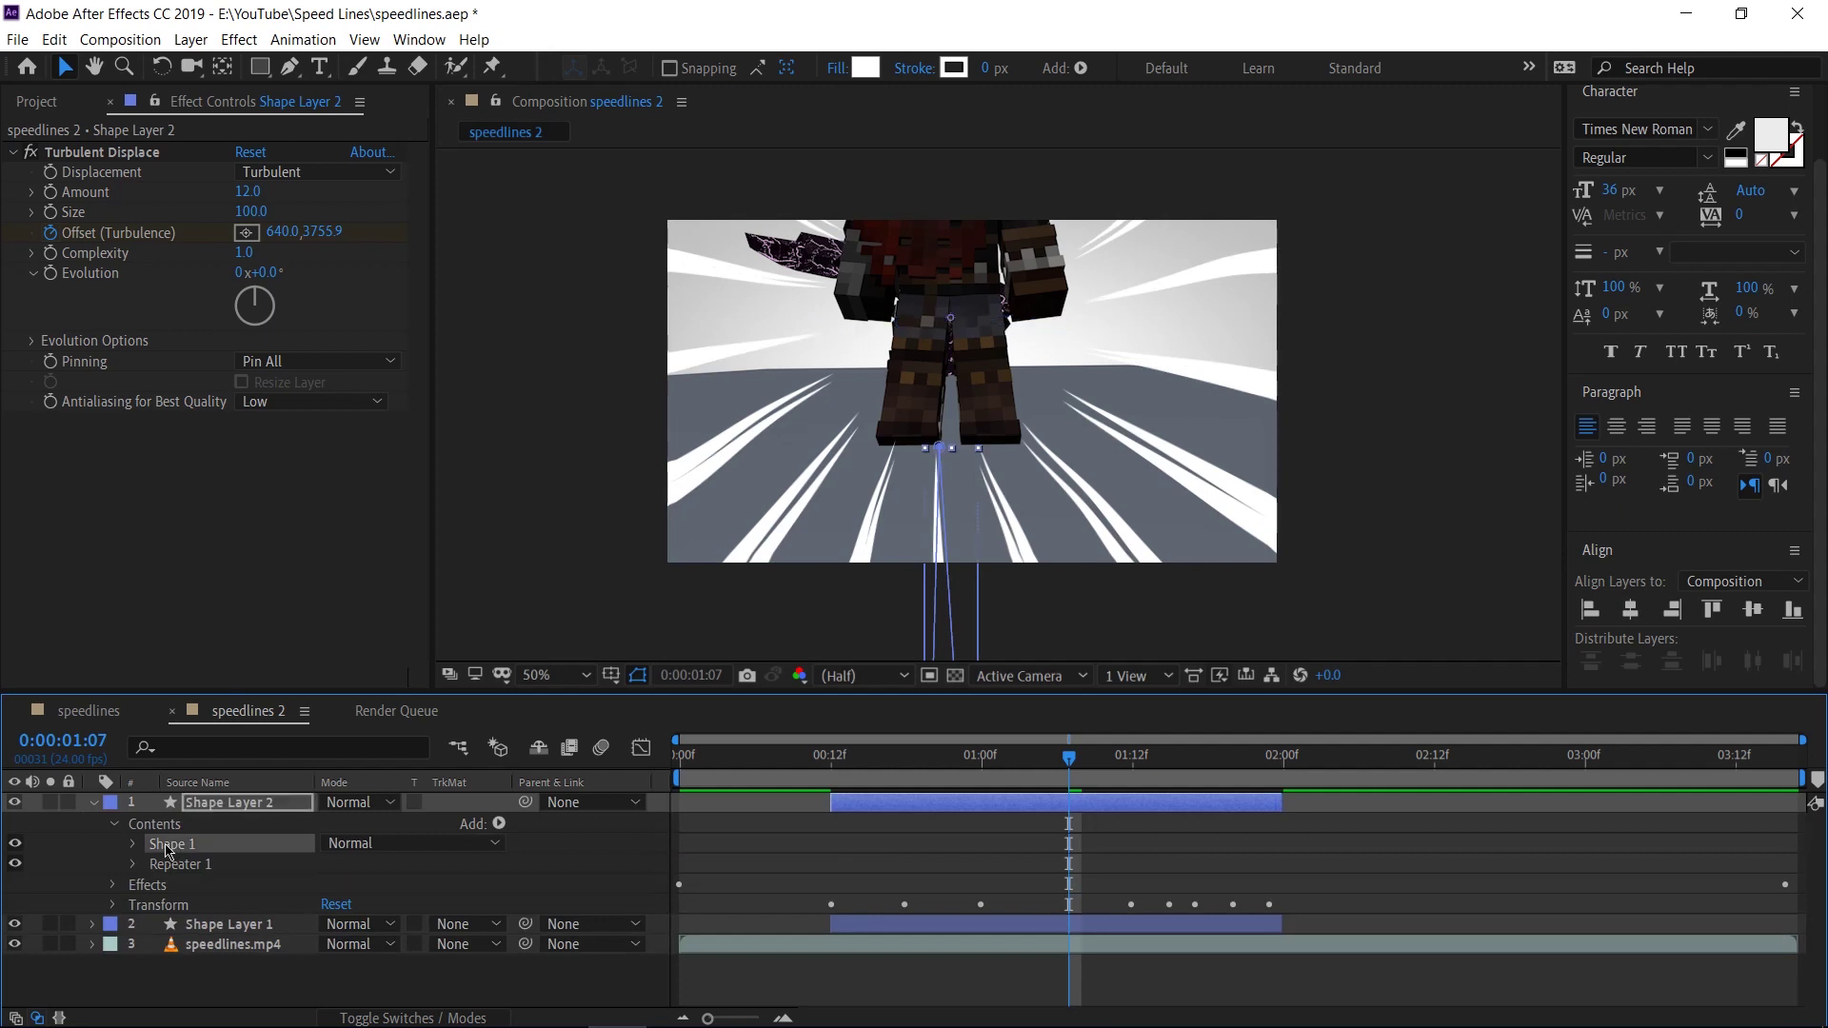
key("period")
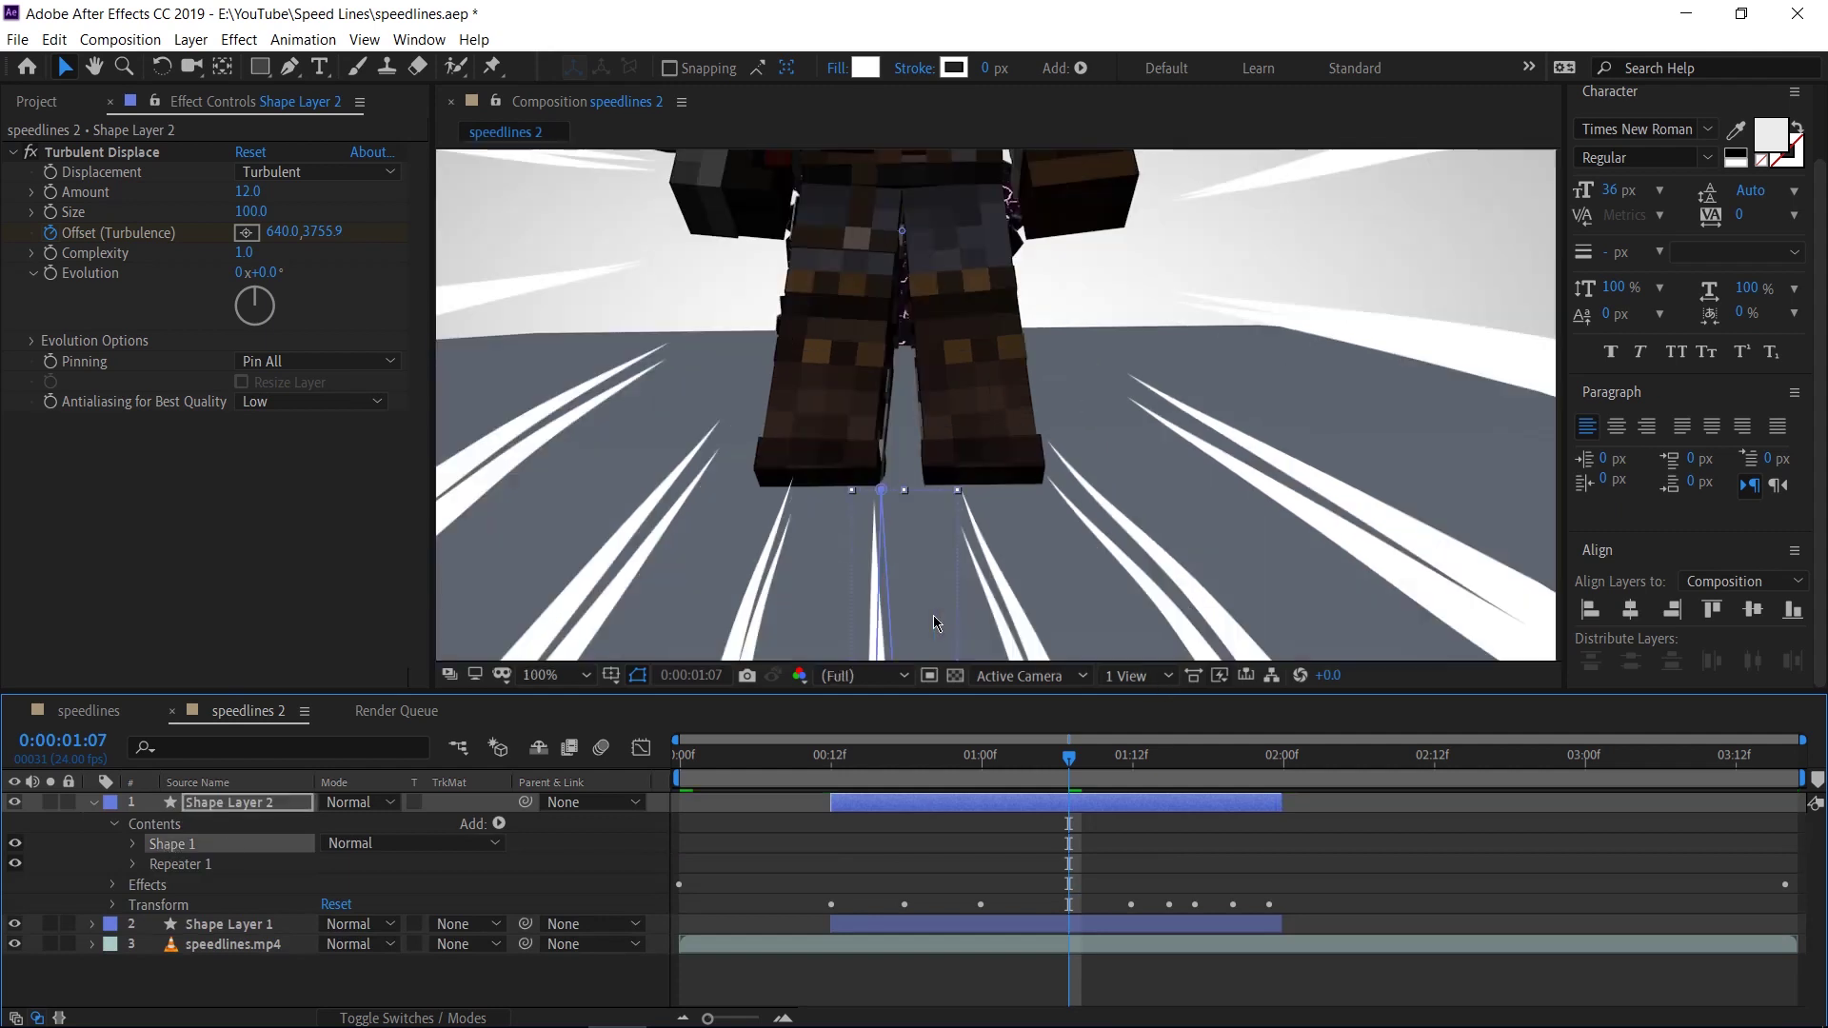
key("comma")
key("comma")
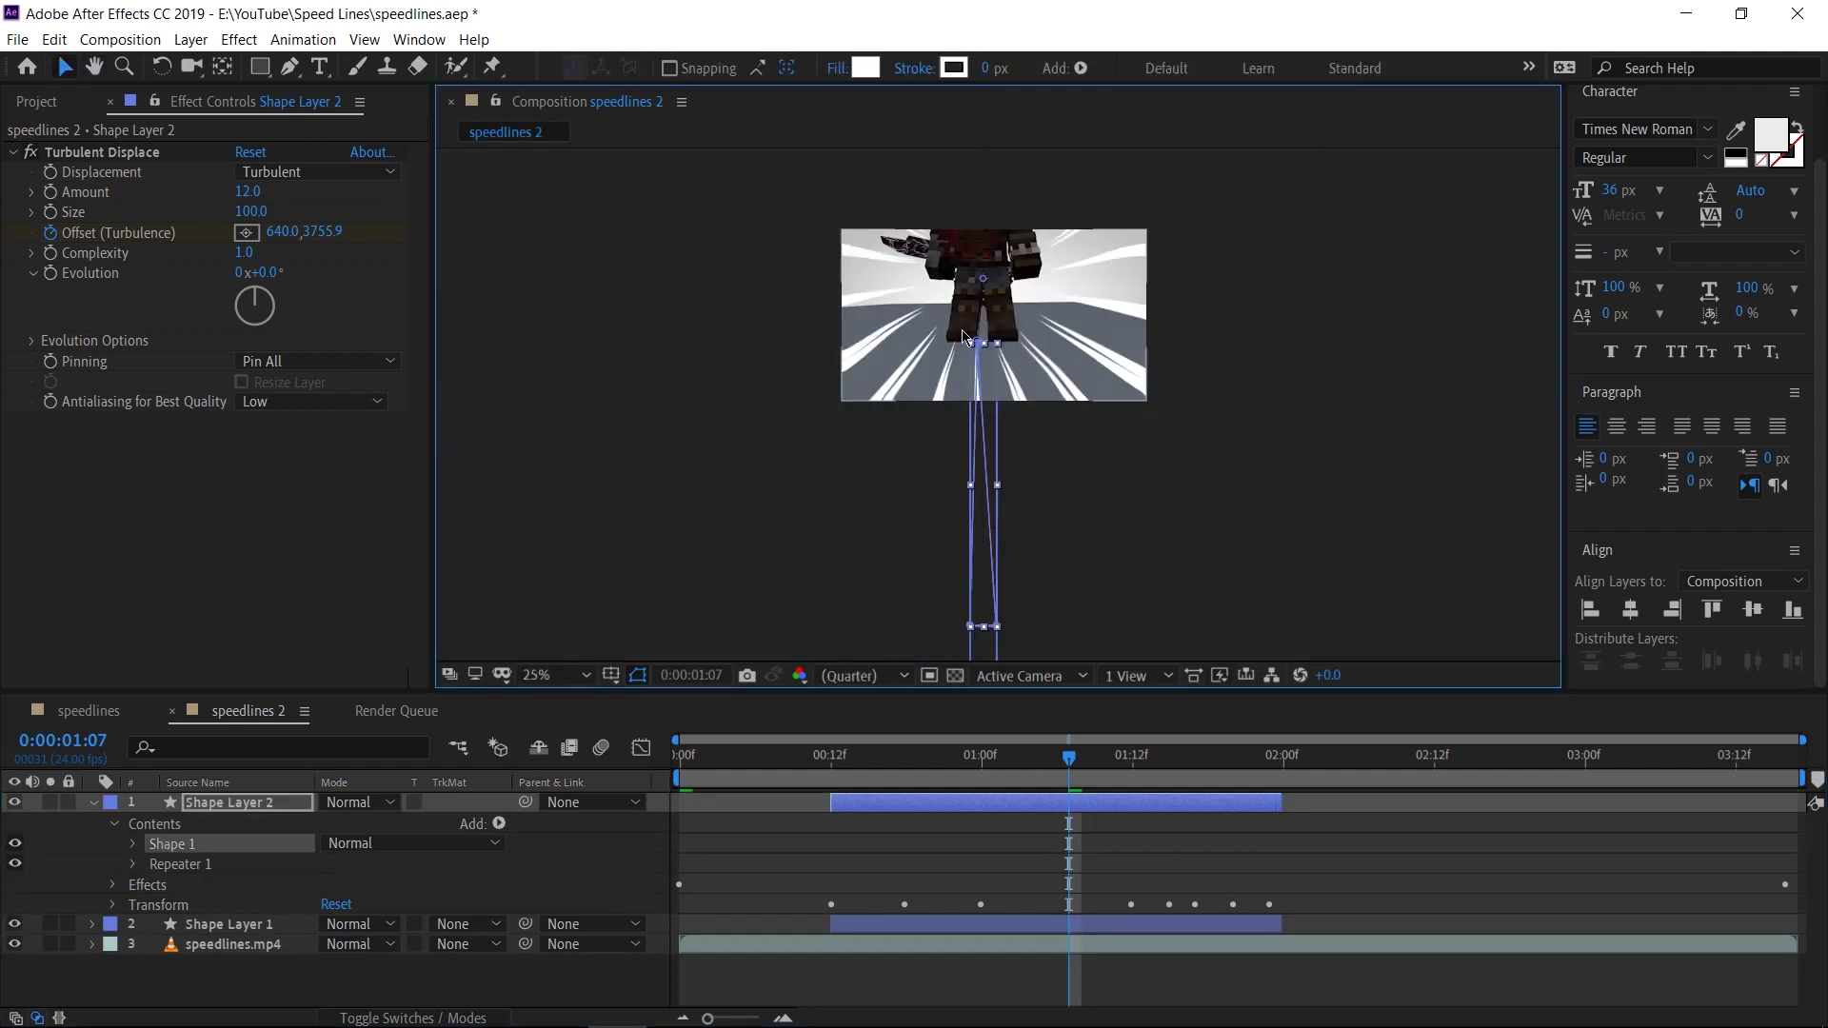
left_click(993, 630)
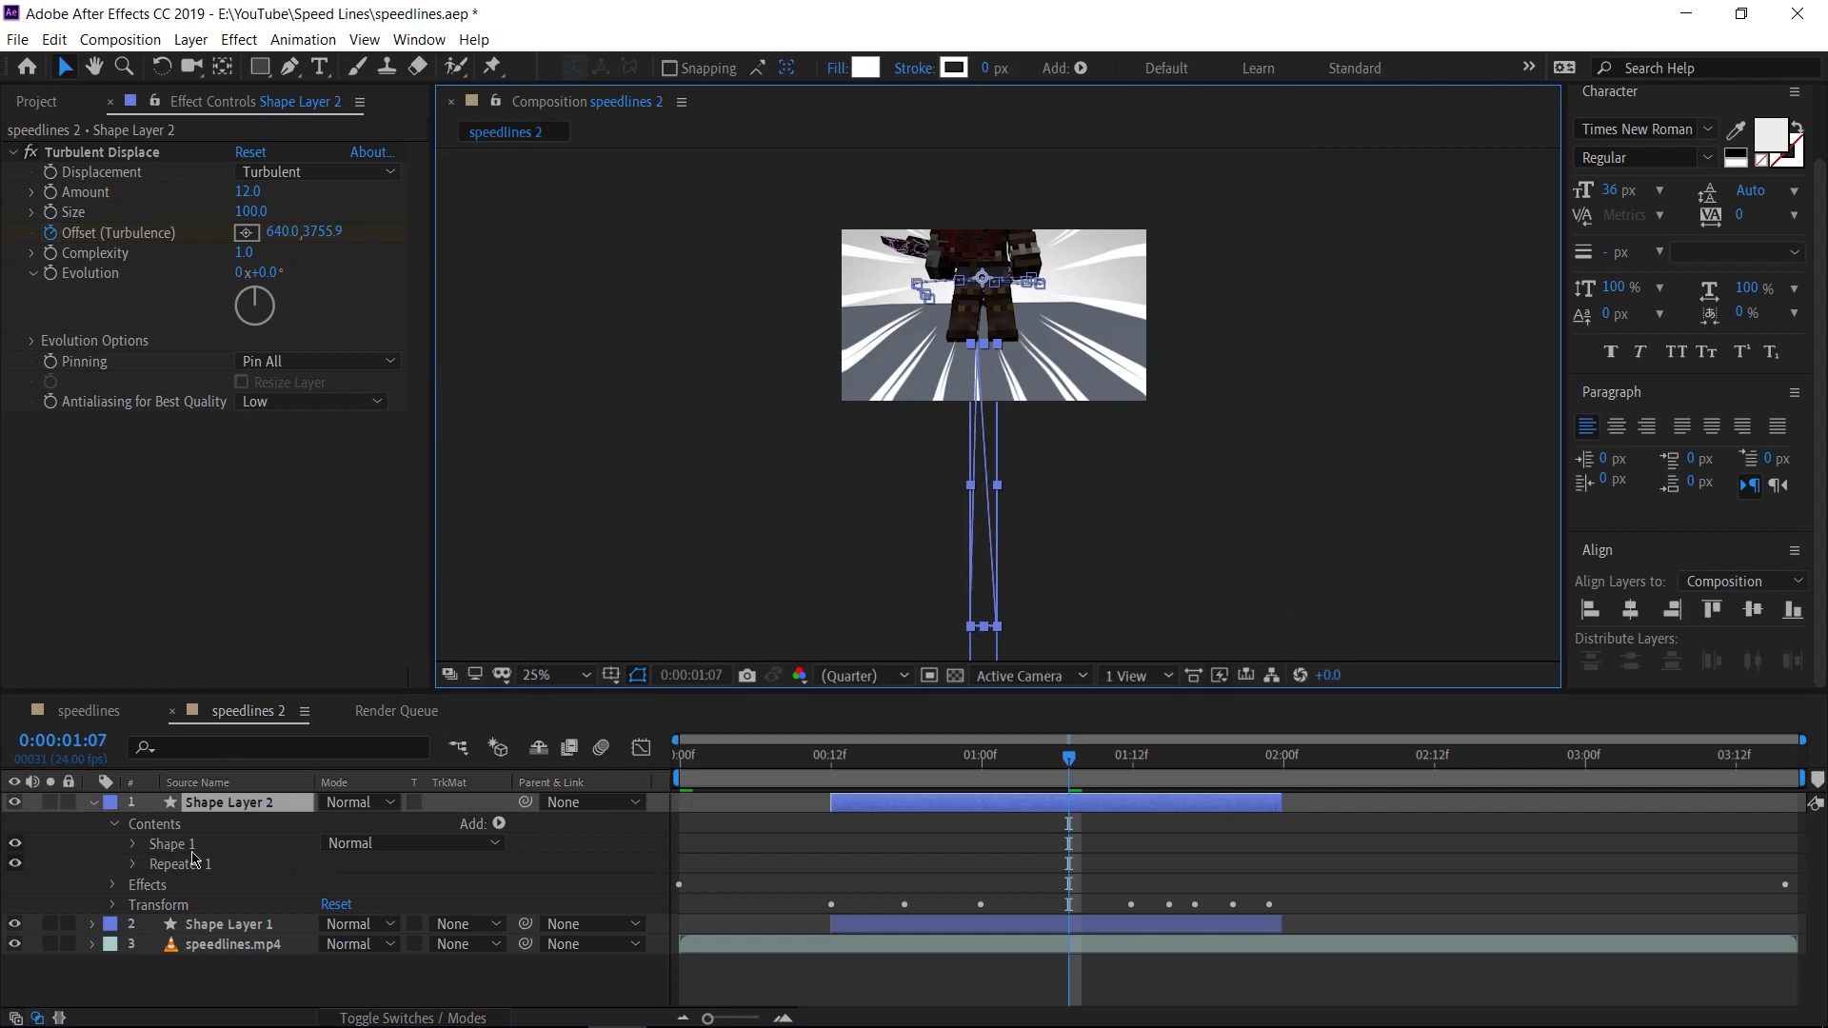
left_click(152, 845)
left_click(136, 844)
left_click(181, 865)
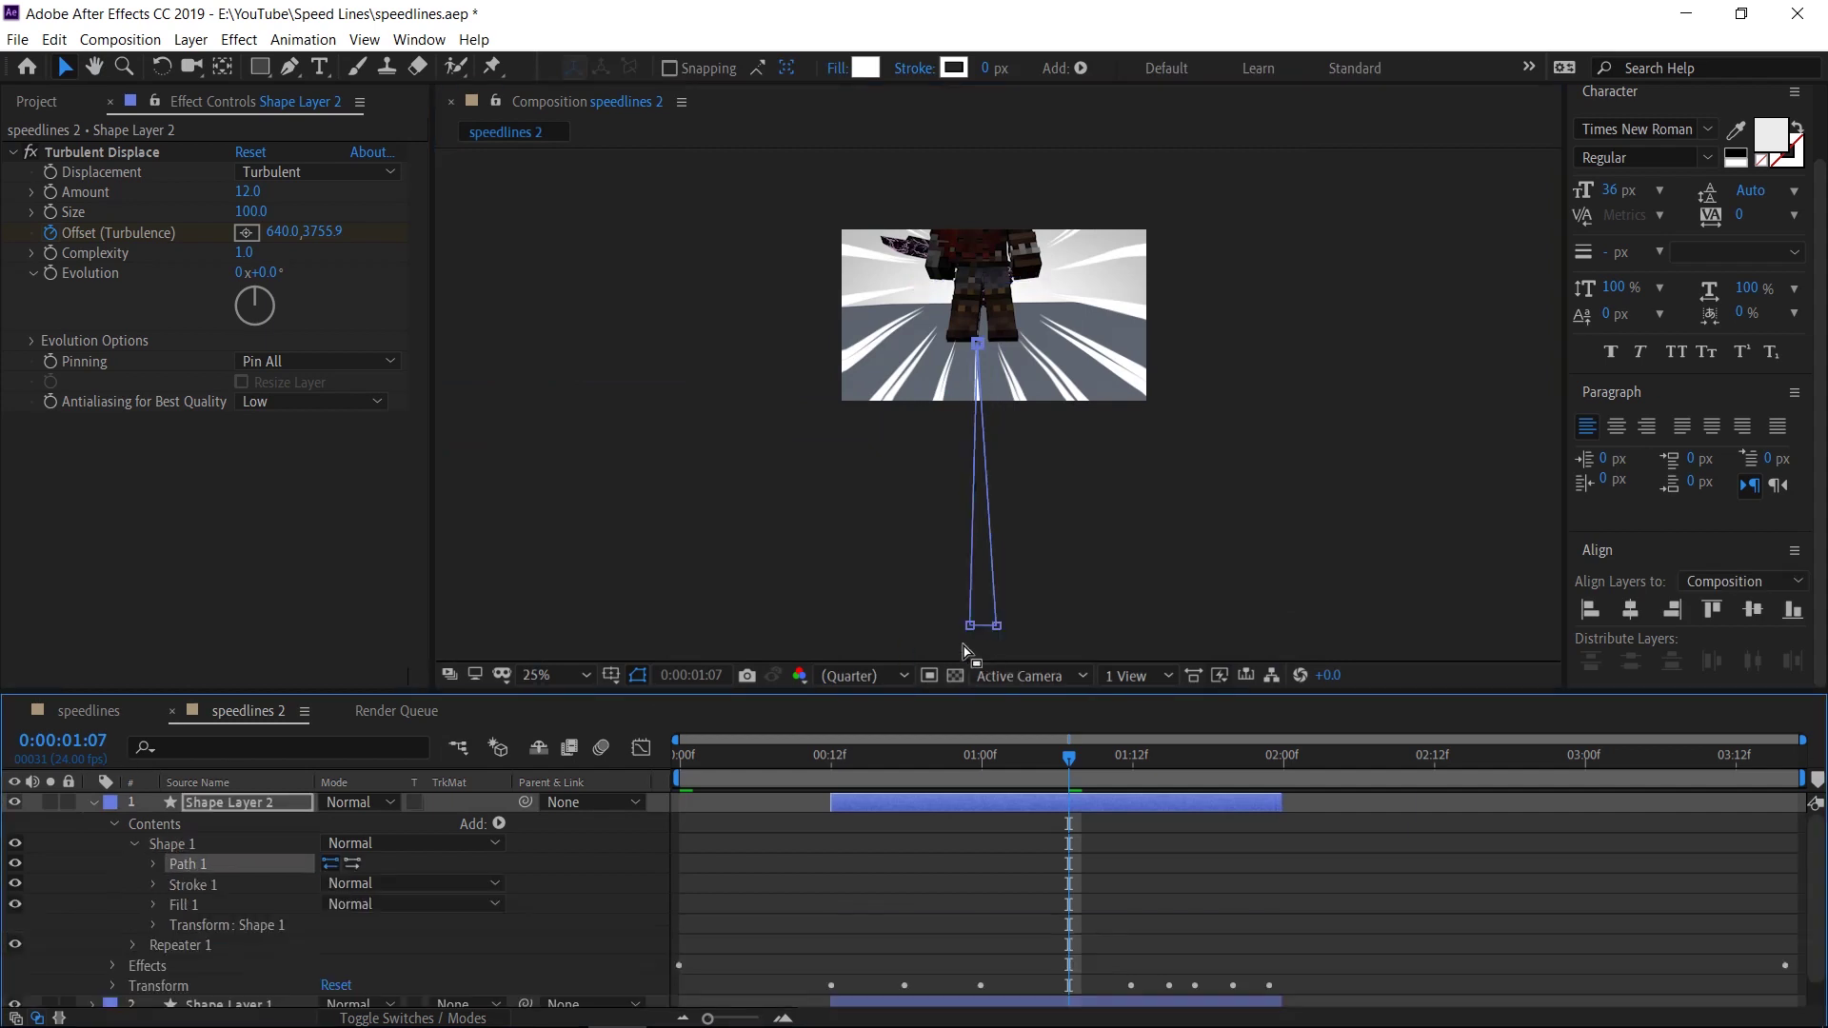
left_click_drag(970, 626, 990, 626)
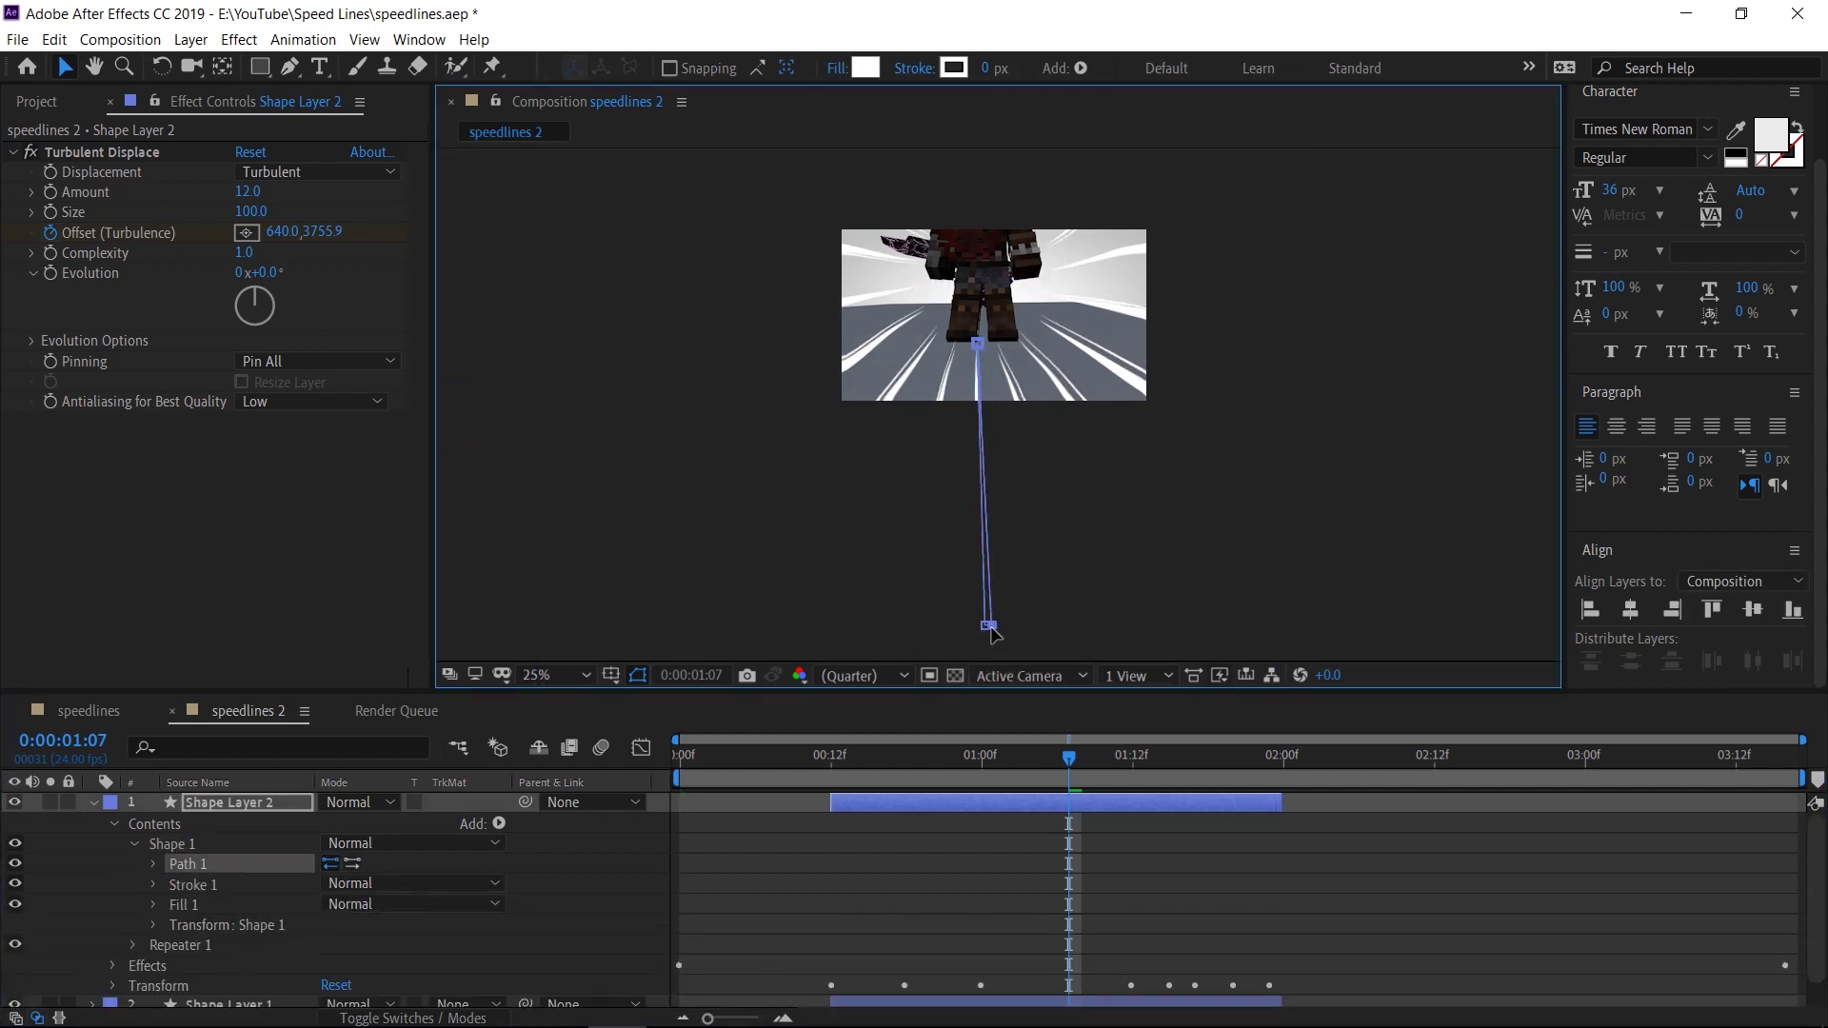
Step: Finish positioning the duplicate layer's triangle path and rotate the duplicate speed lines layer to 9°
left_click(978, 389)
scroll(983, 381, "up", 1)
left_click_drag(1012, 209, 1004, 358)
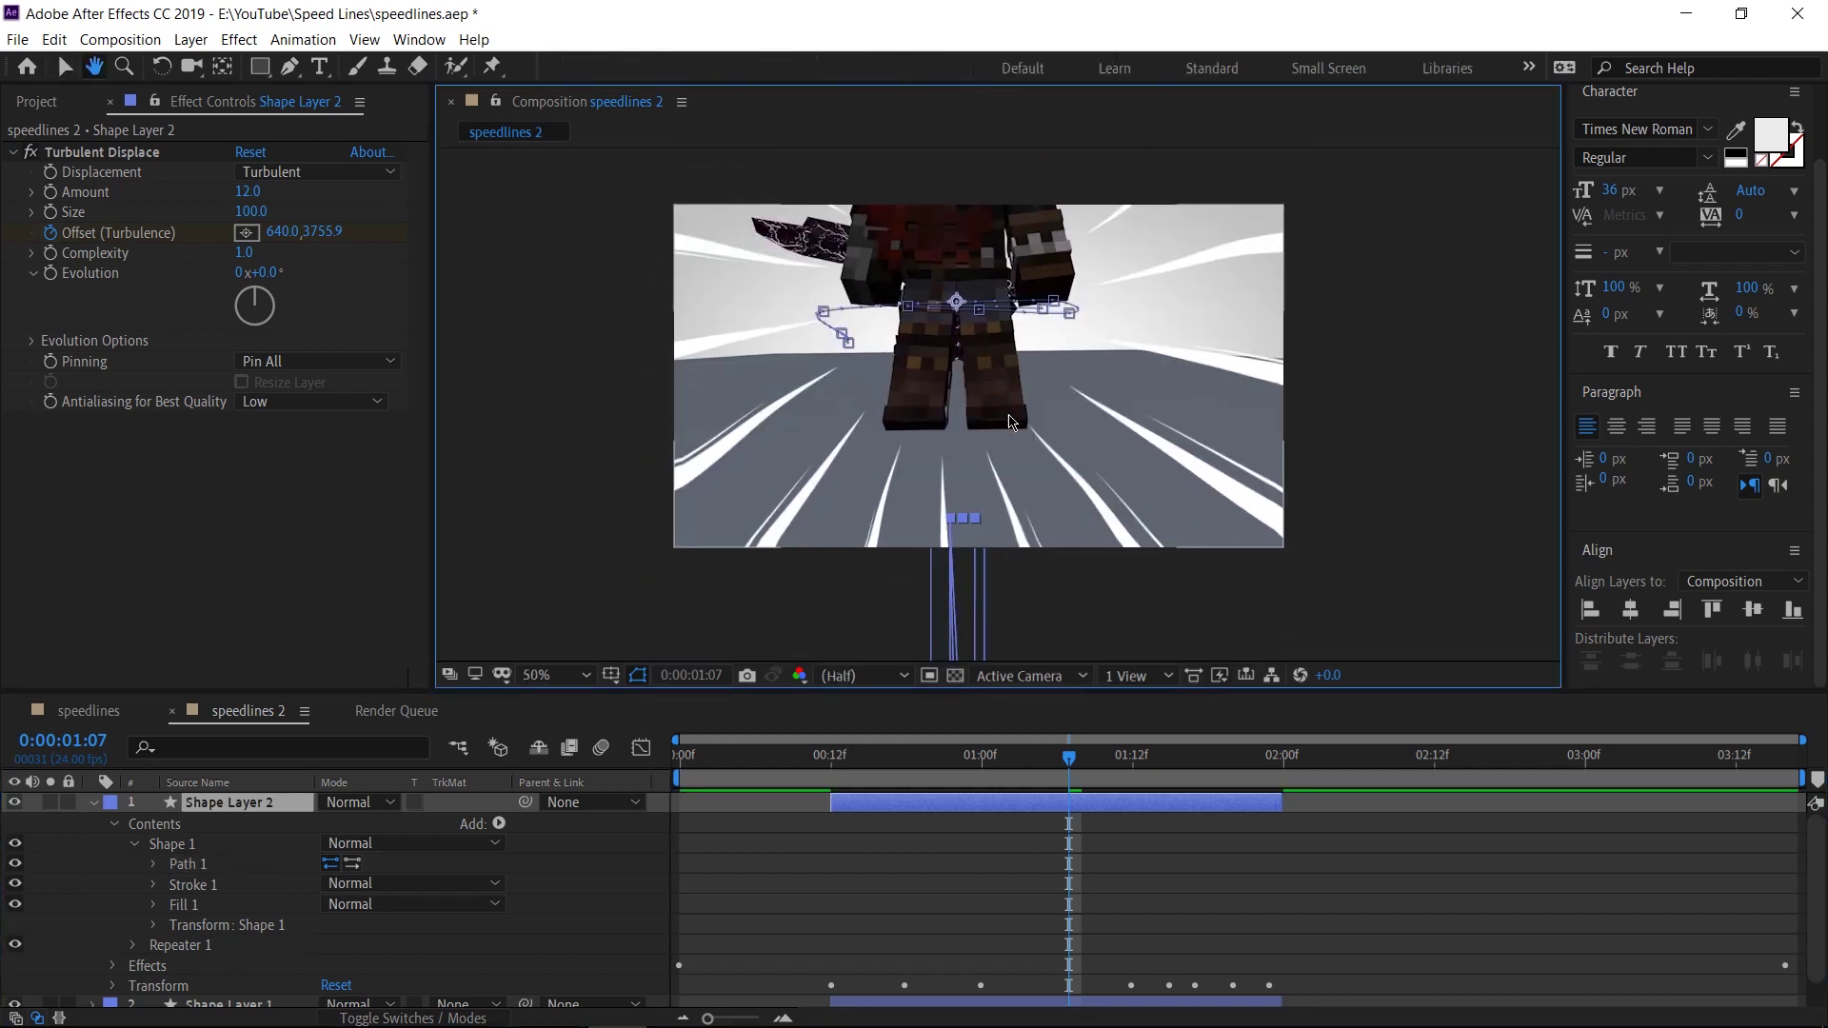
left_click(222, 809)
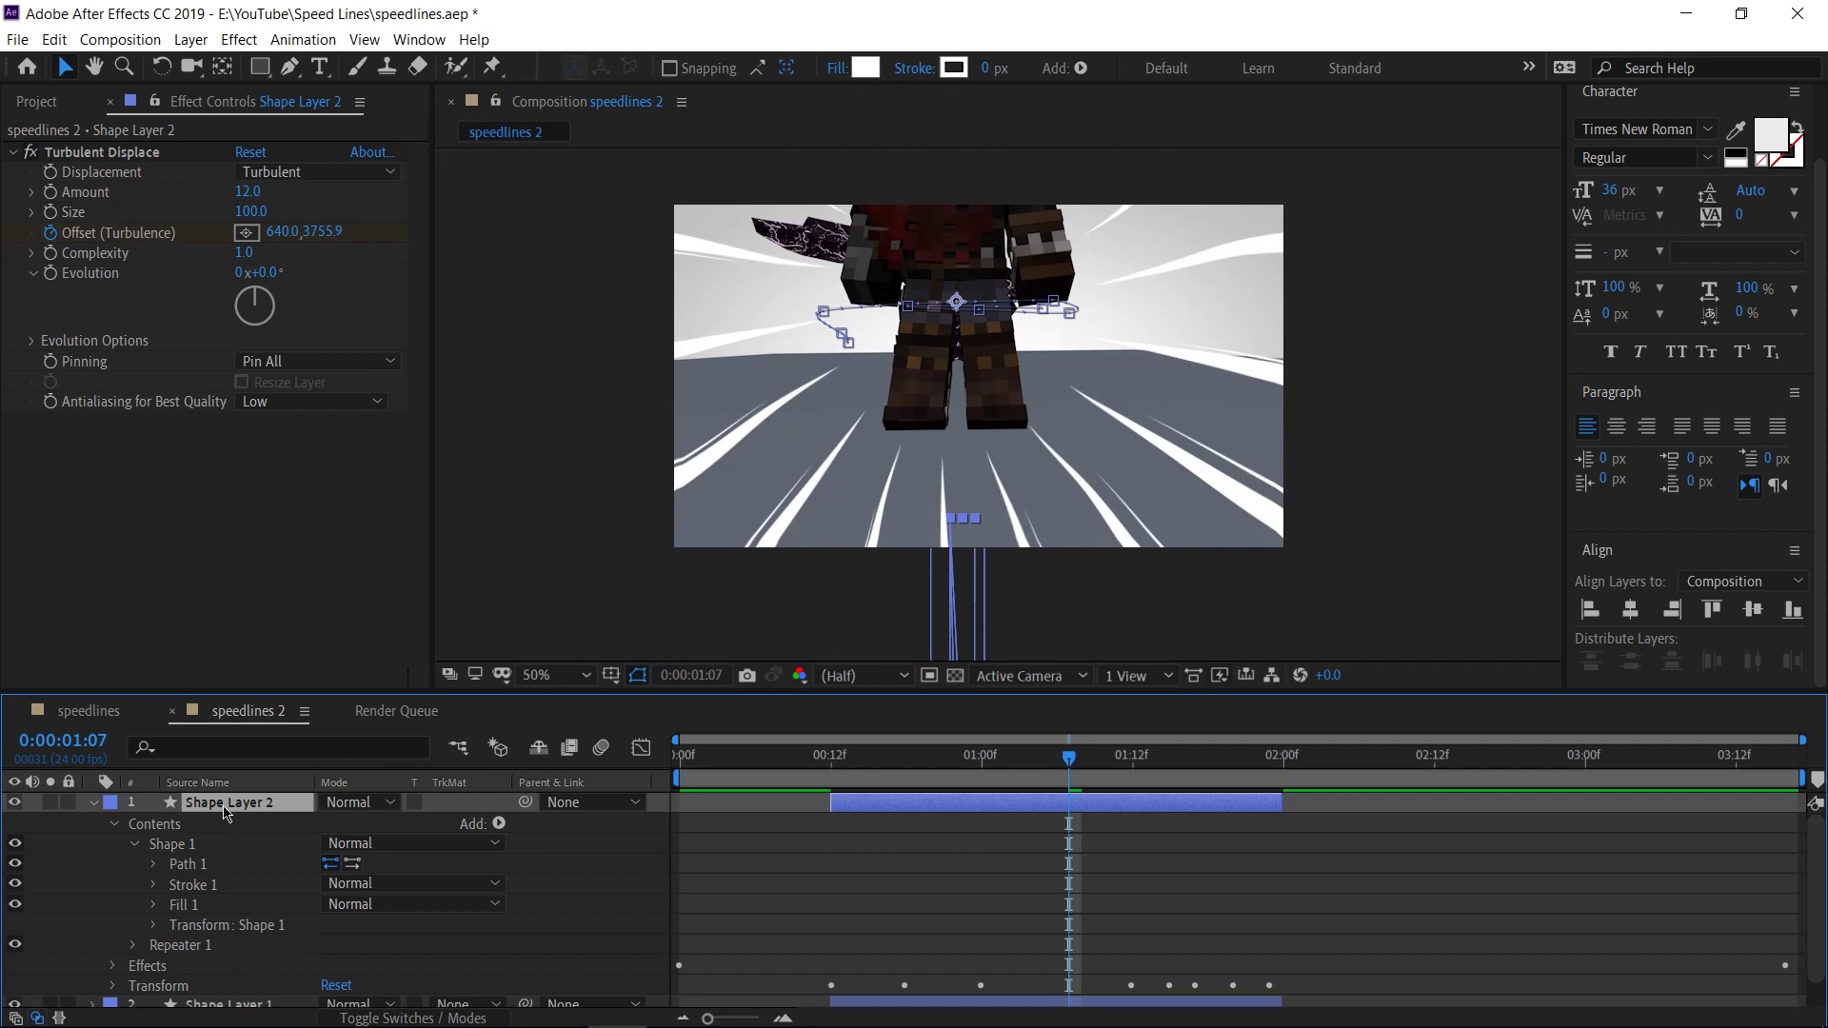
key("r")
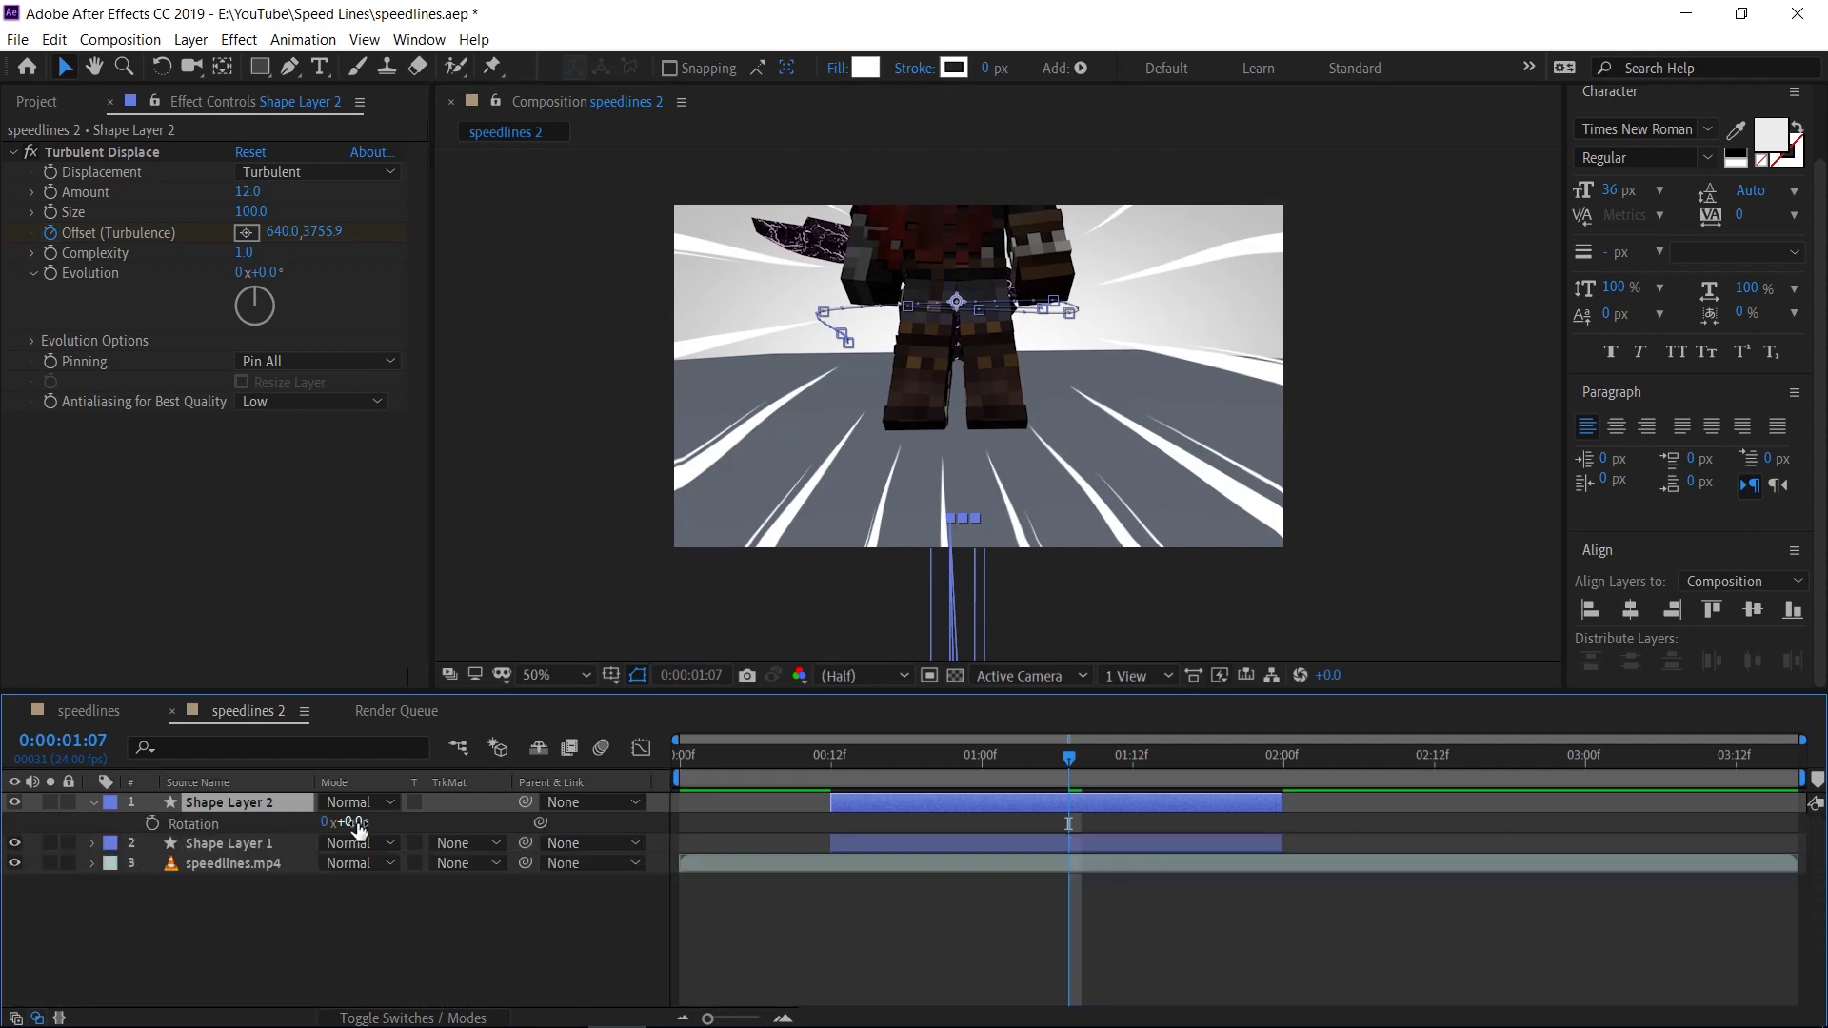
left_click_drag(354, 824, 360, 818)
left_click(1155, 942)
Step: Preview the two overlapping speed line layers from the start of the clip
key("space")
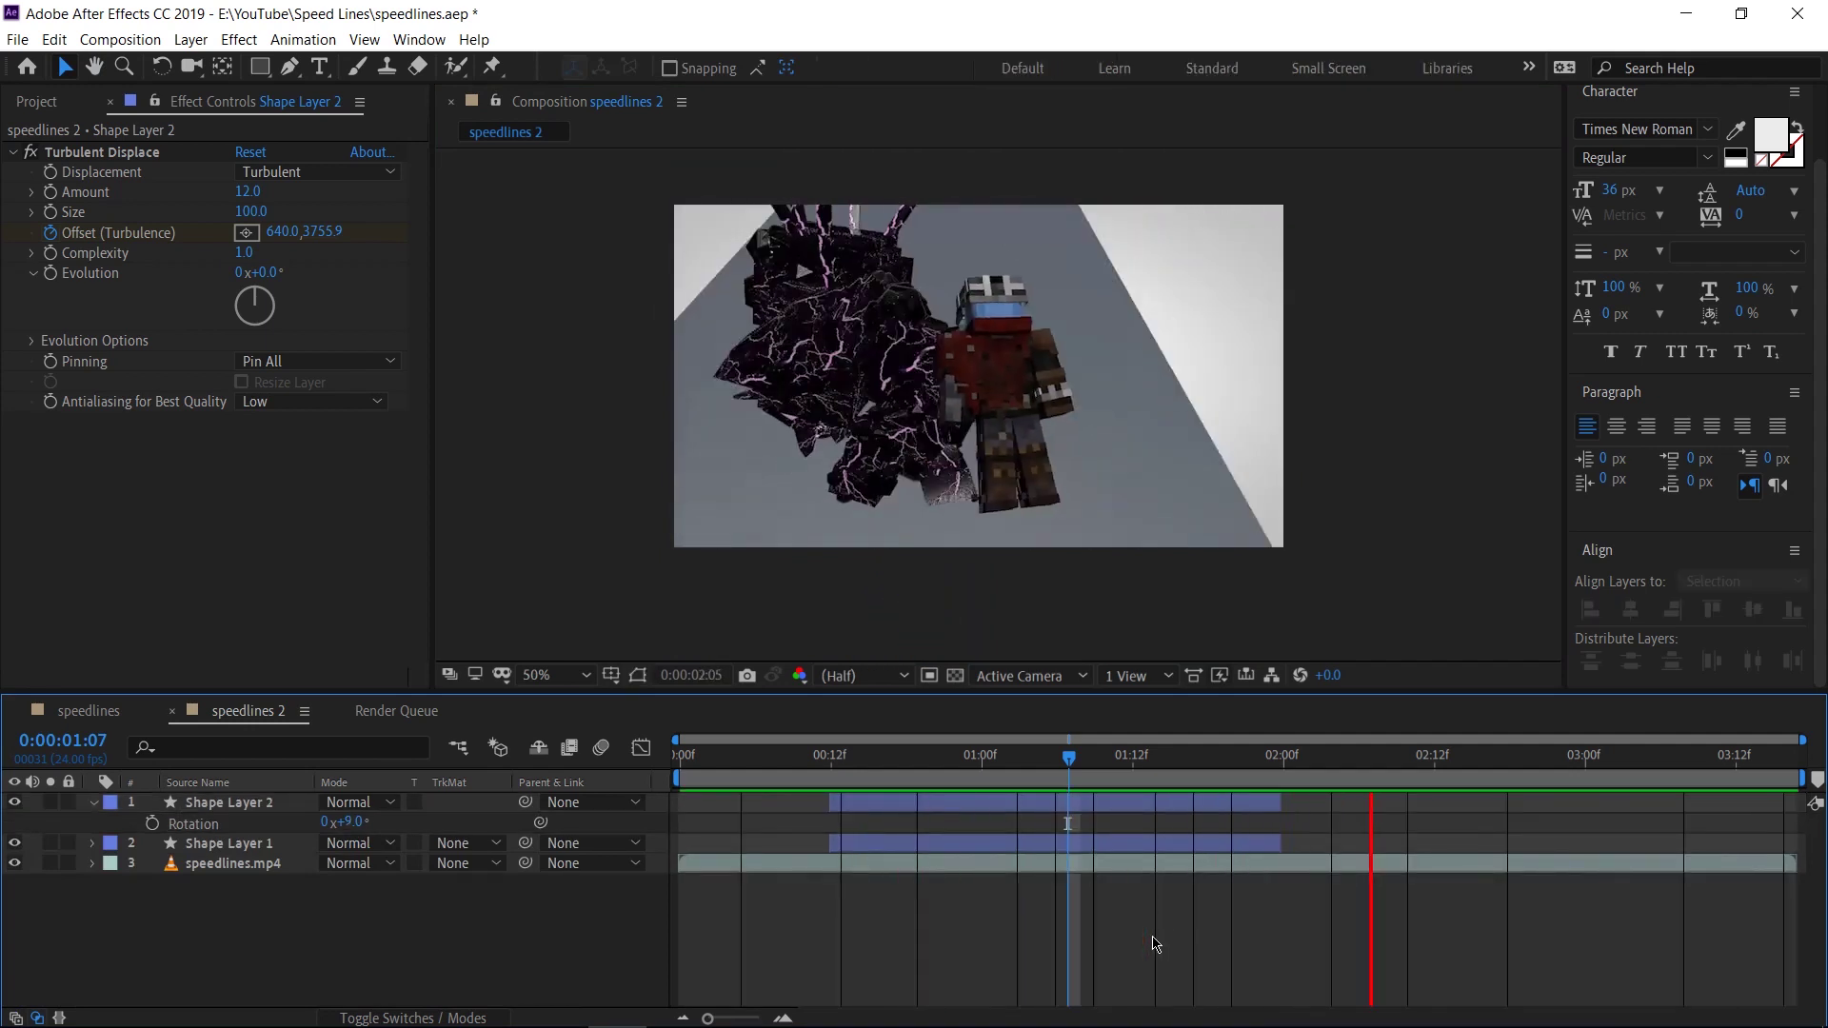
key("space")
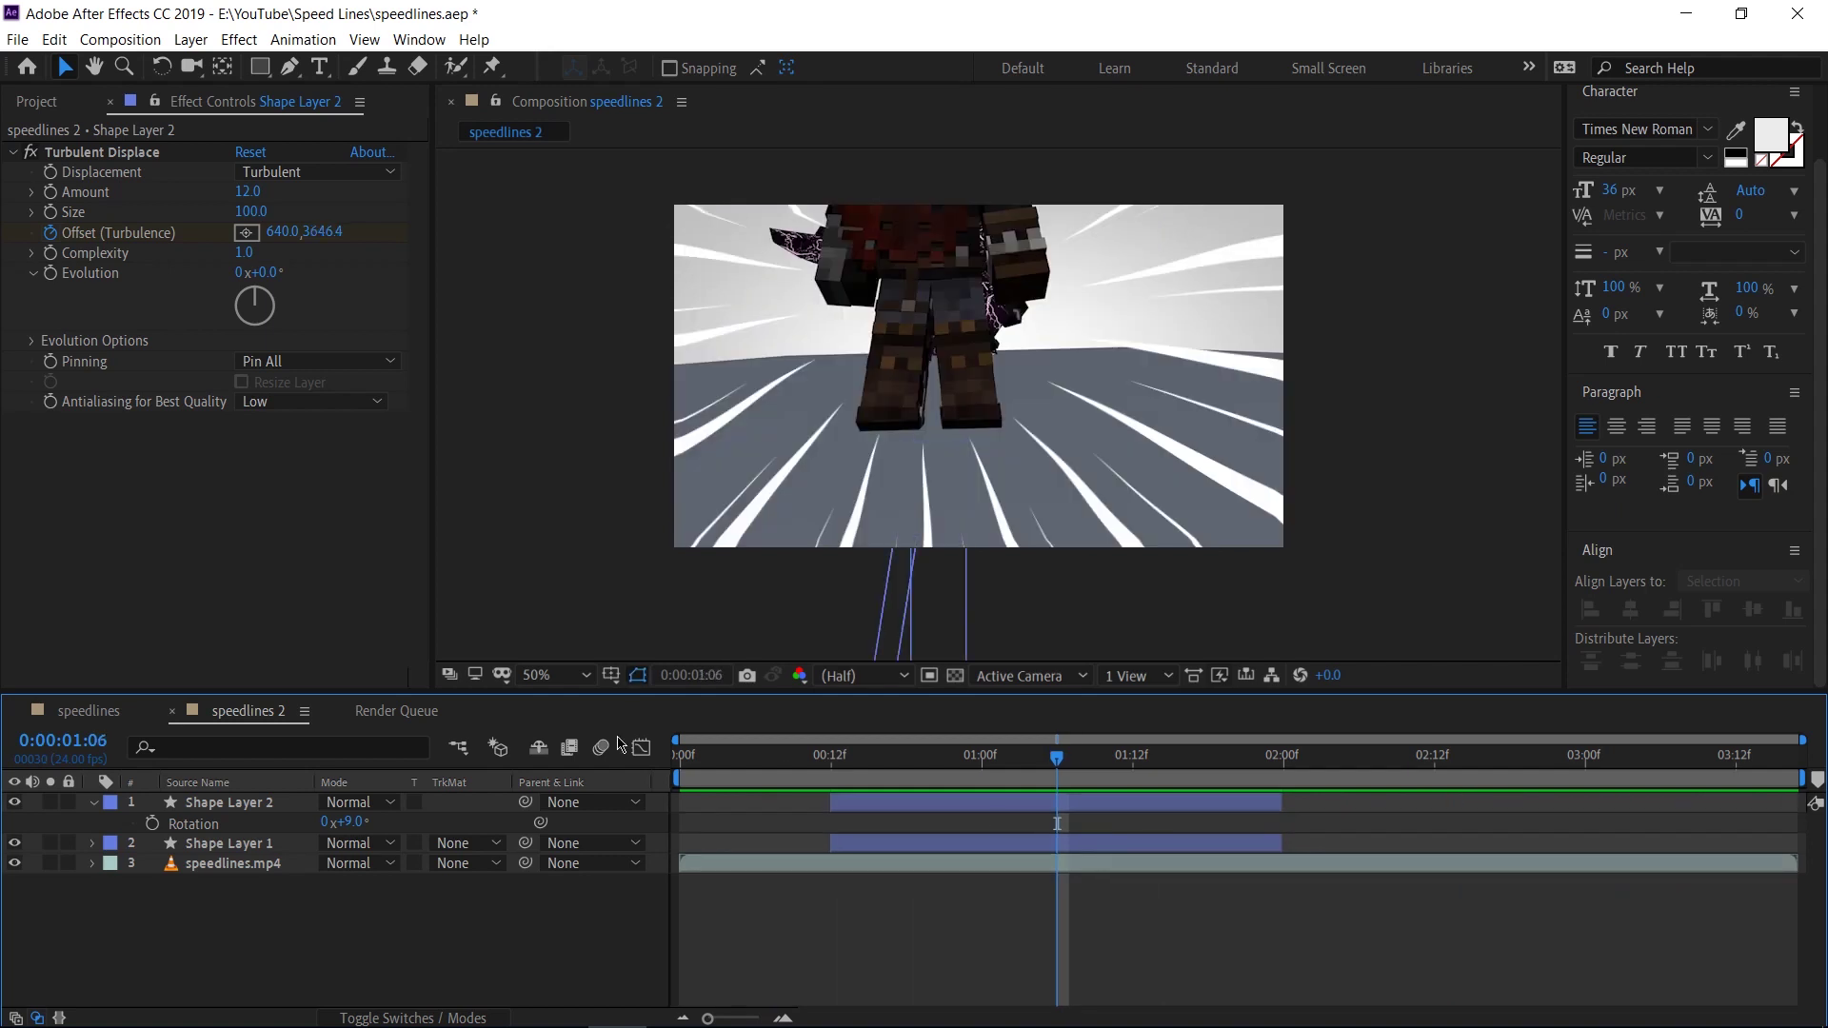
left_click_drag(772, 763, 678, 766)
key("space")
left_click(775, 763)
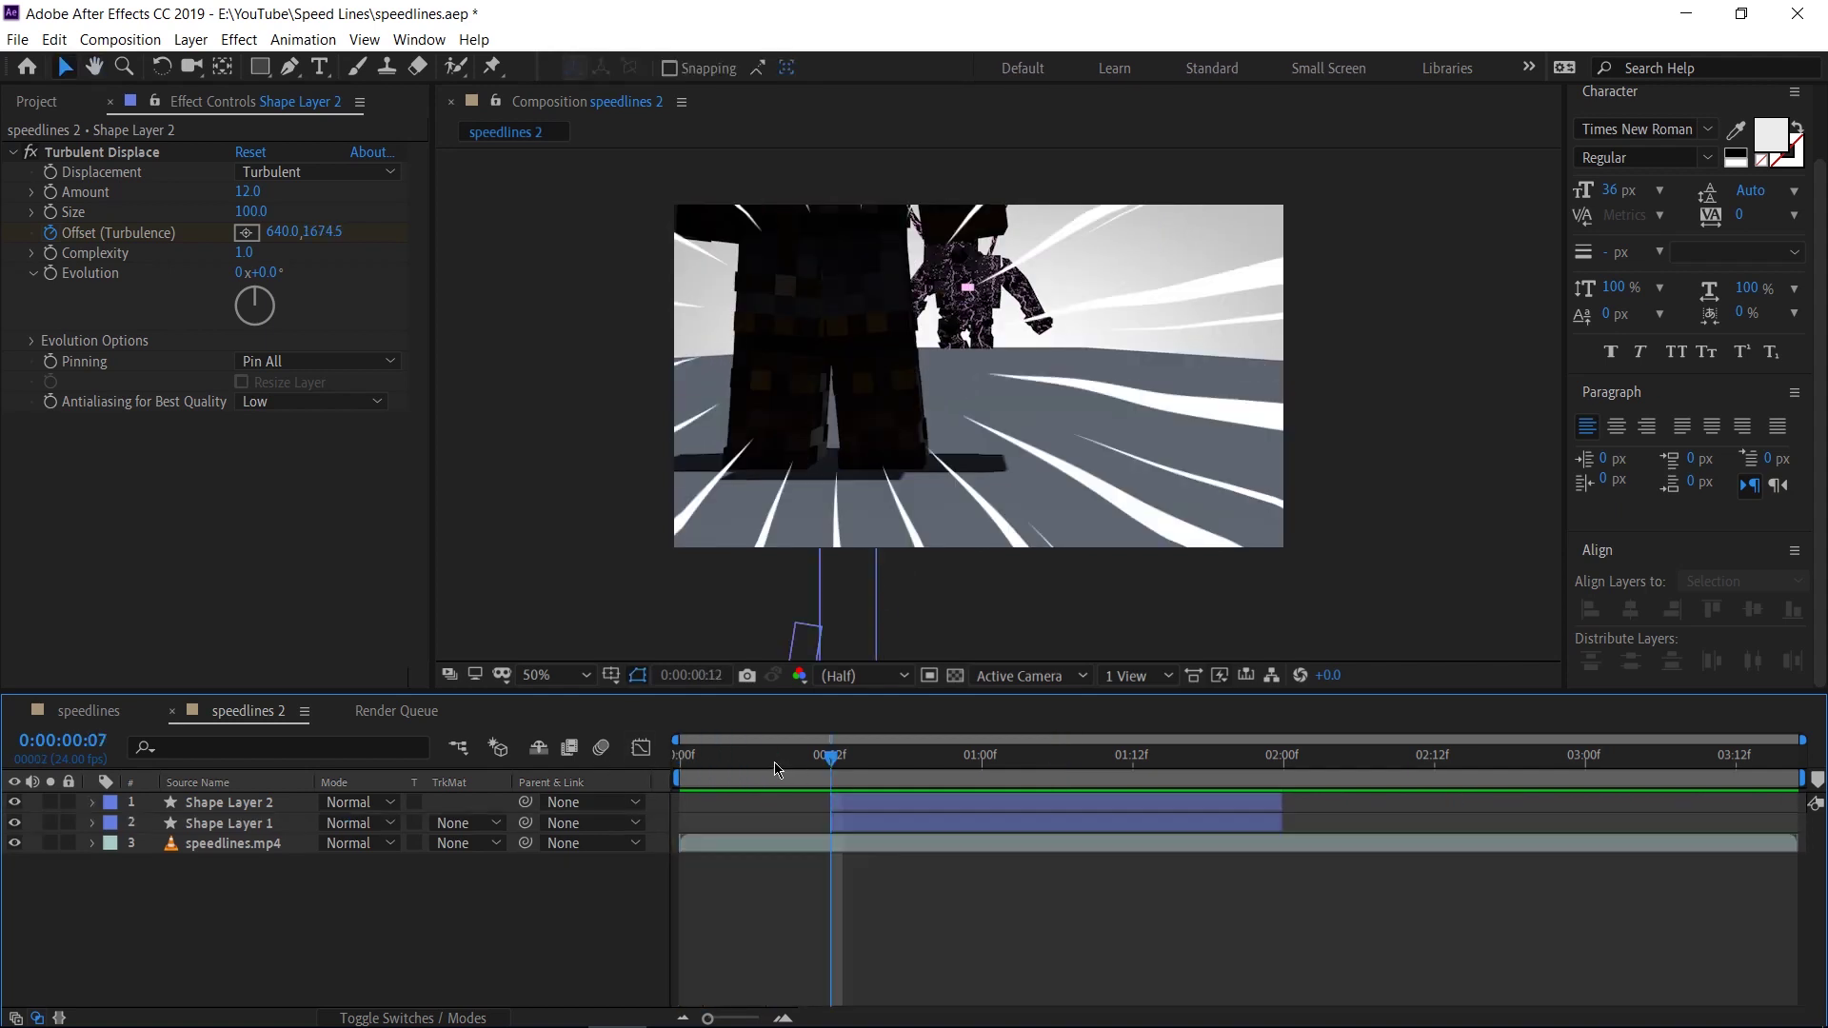
Step: Start keyframing the triangle Path of Shape Layer 1 at 0:00:00:12, where the layer begins
left_click_drag(777, 769, 837, 819)
left_click(93, 824)
left_click(114, 844)
left_click(142, 864)
left_click(135, 864)
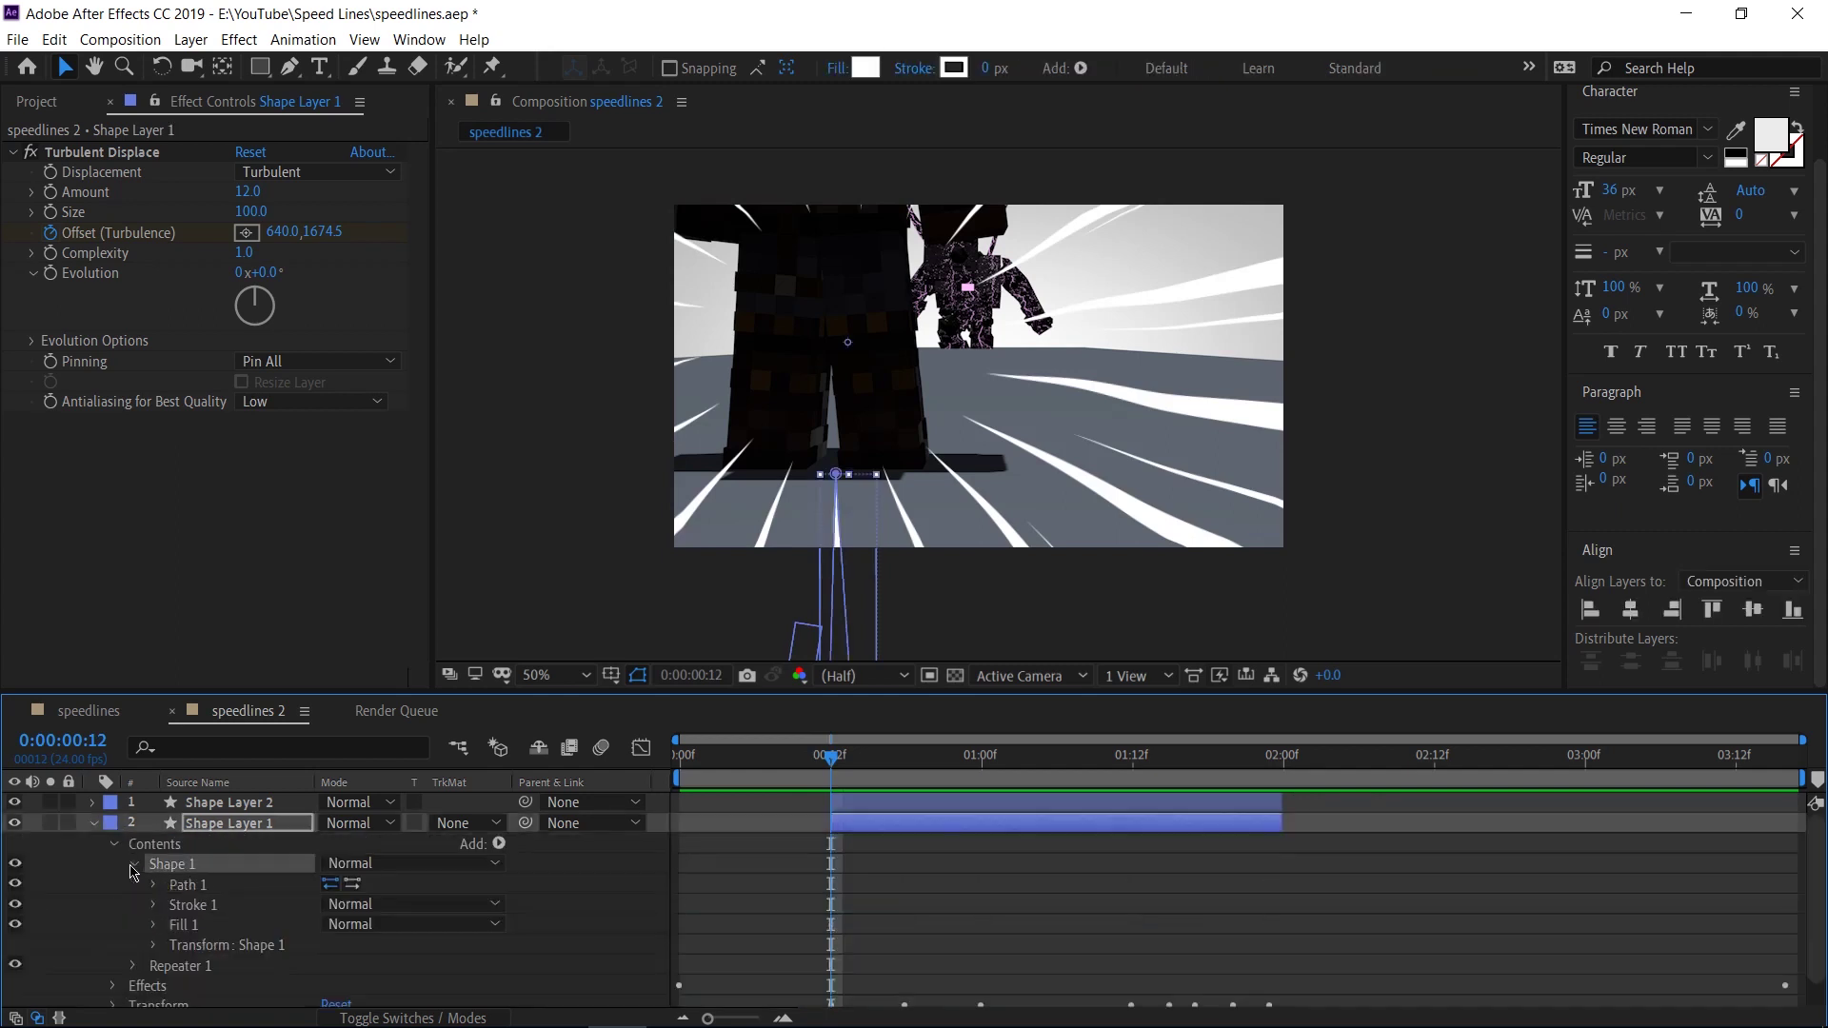
left_click(176, 886)
left_click(153, 885)
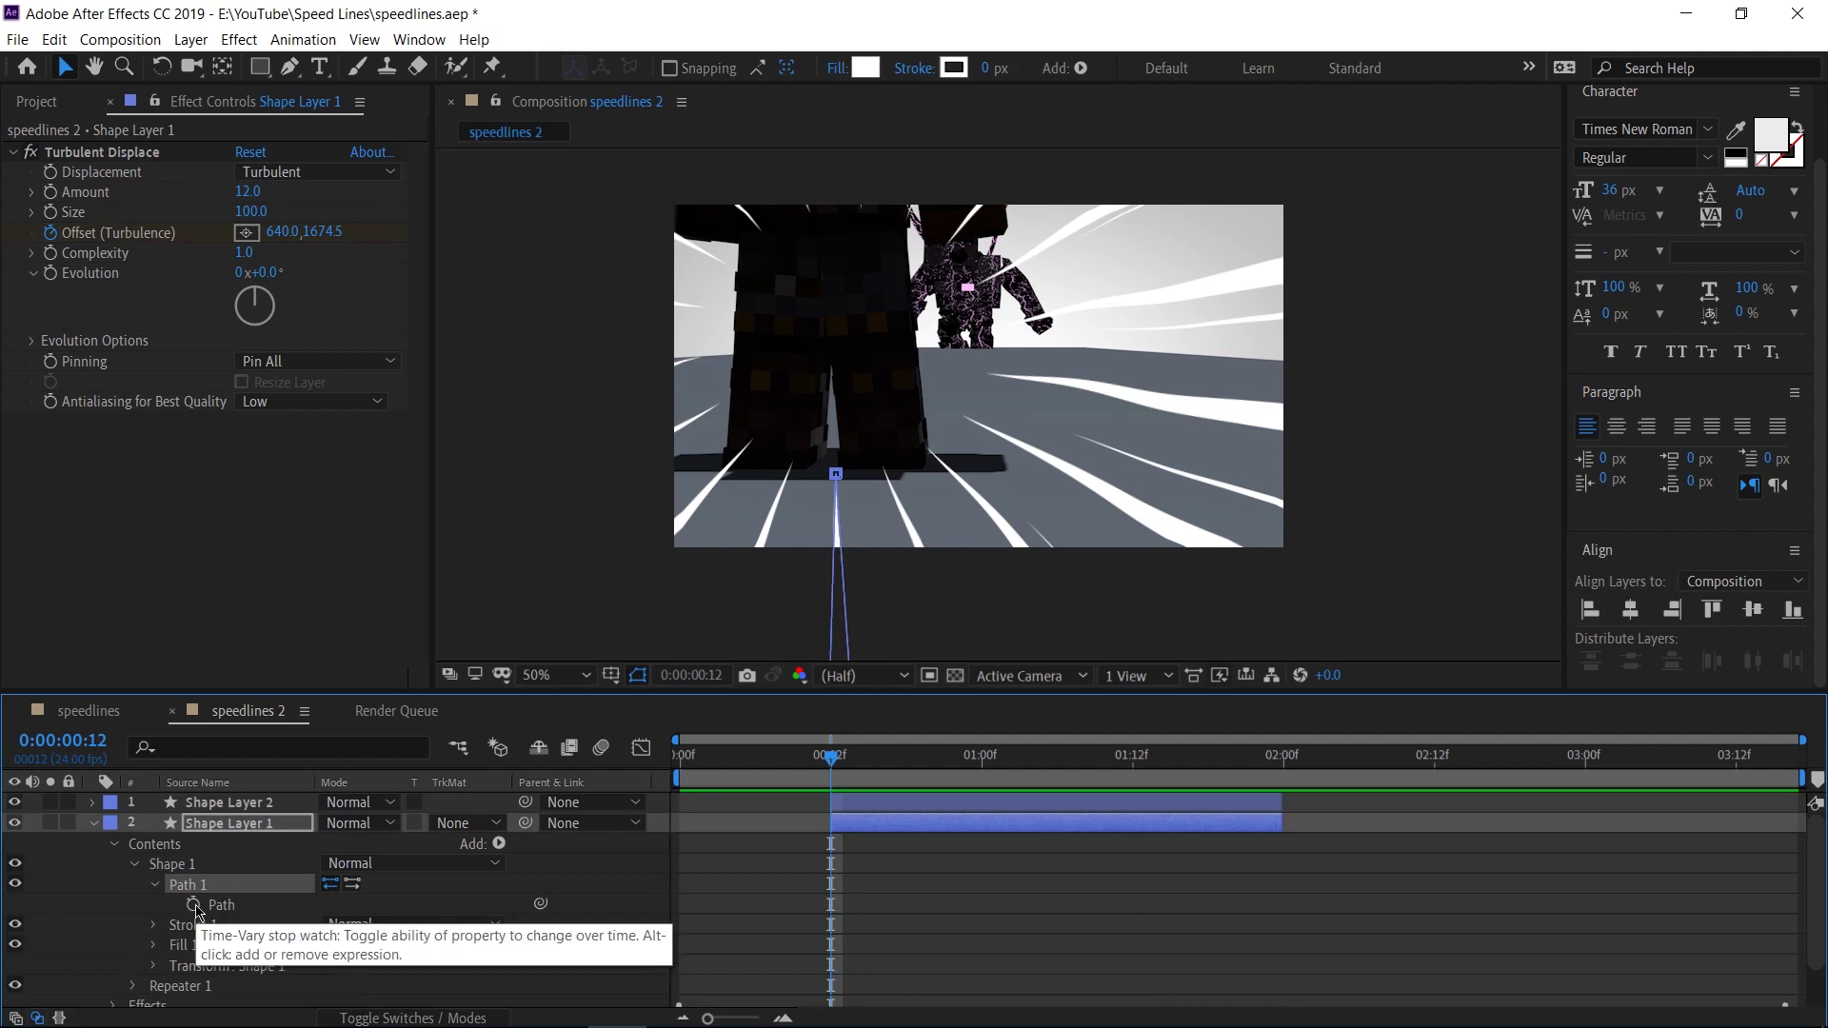
left_click(194, 906)
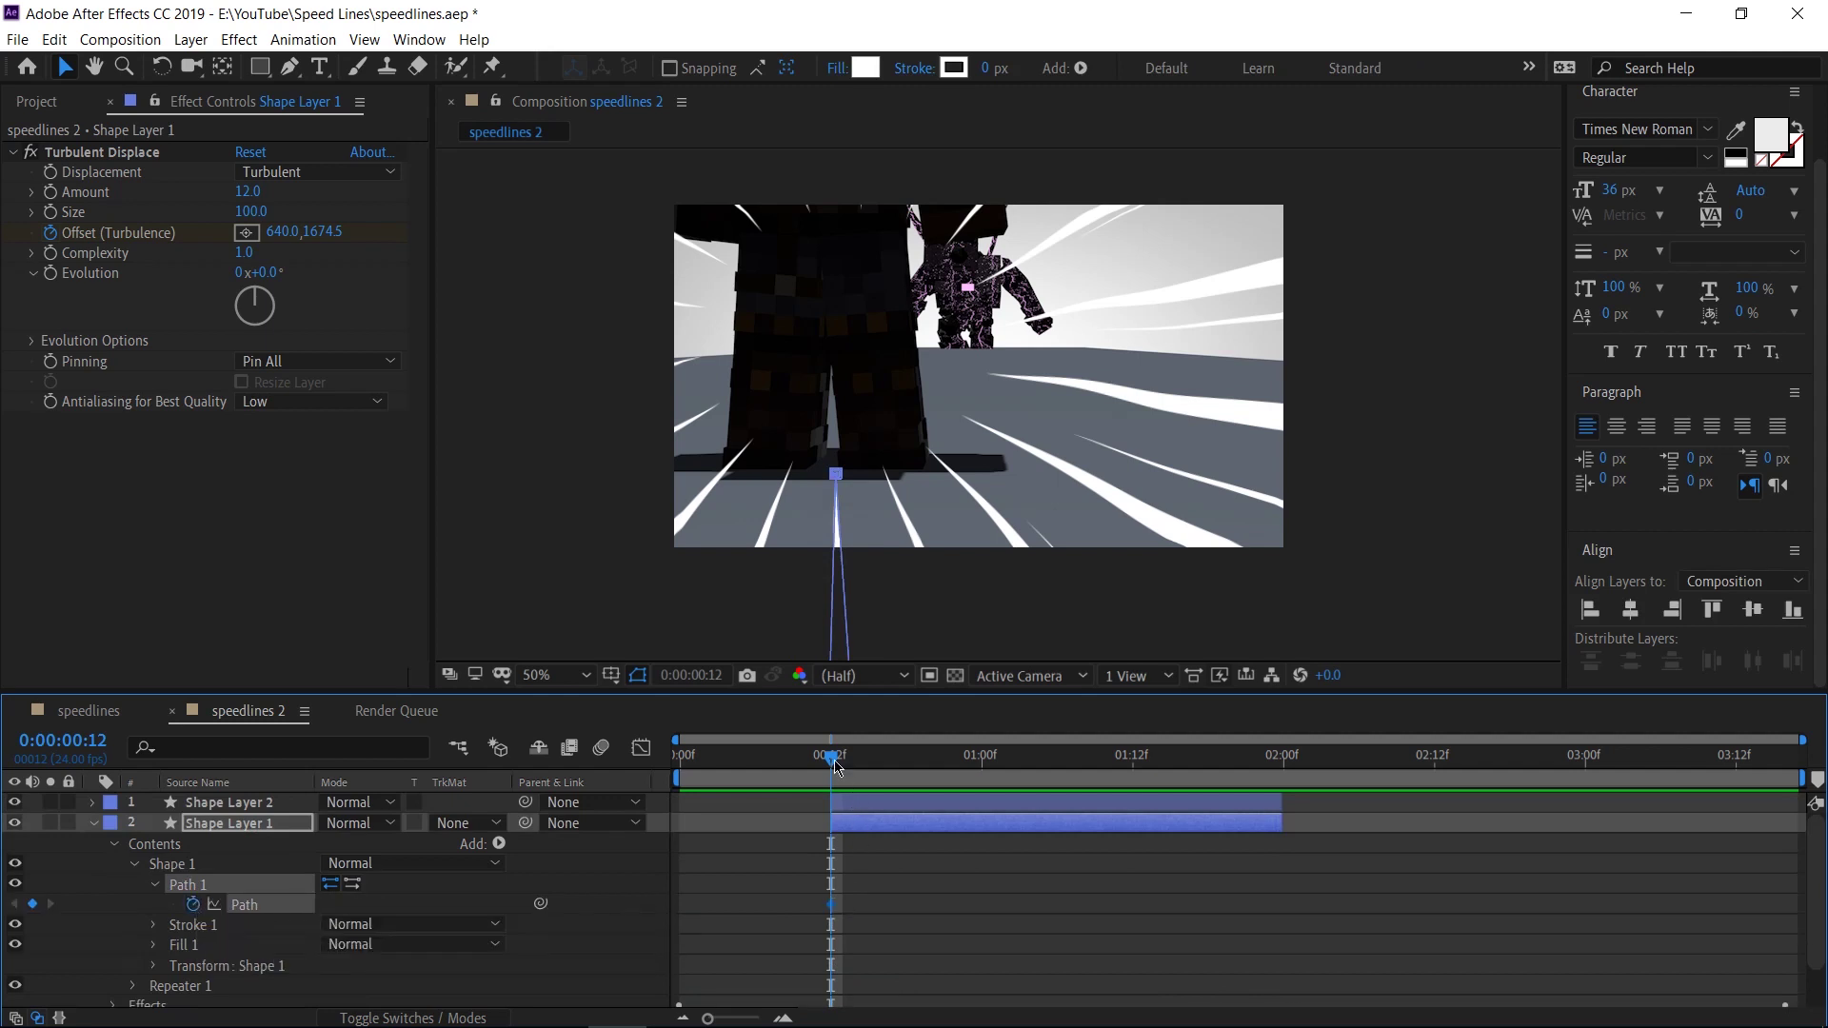
Step: Add a Path keyframe at 0:00:00:17 on Shape Layer 1, lower the path out of frame at 0:00:00:12, and preview
left_click_drag(840, 767, 880, 773)
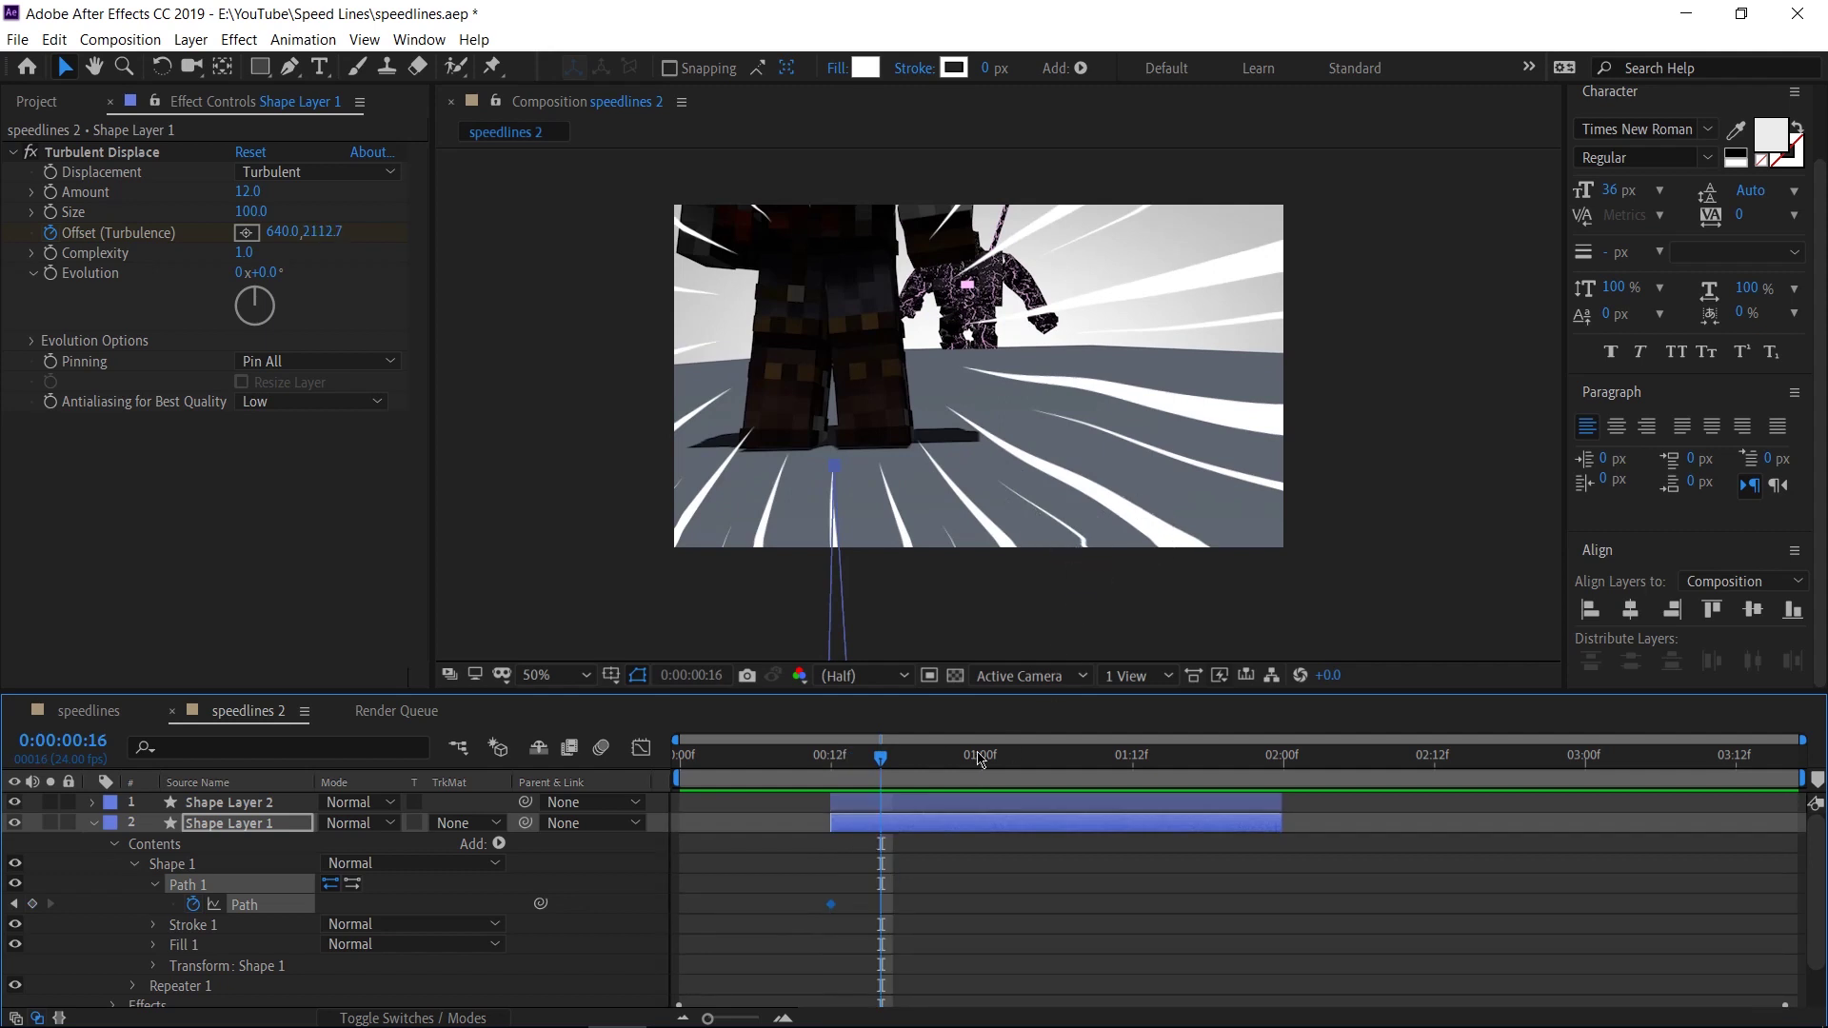
left_click(827, 764)
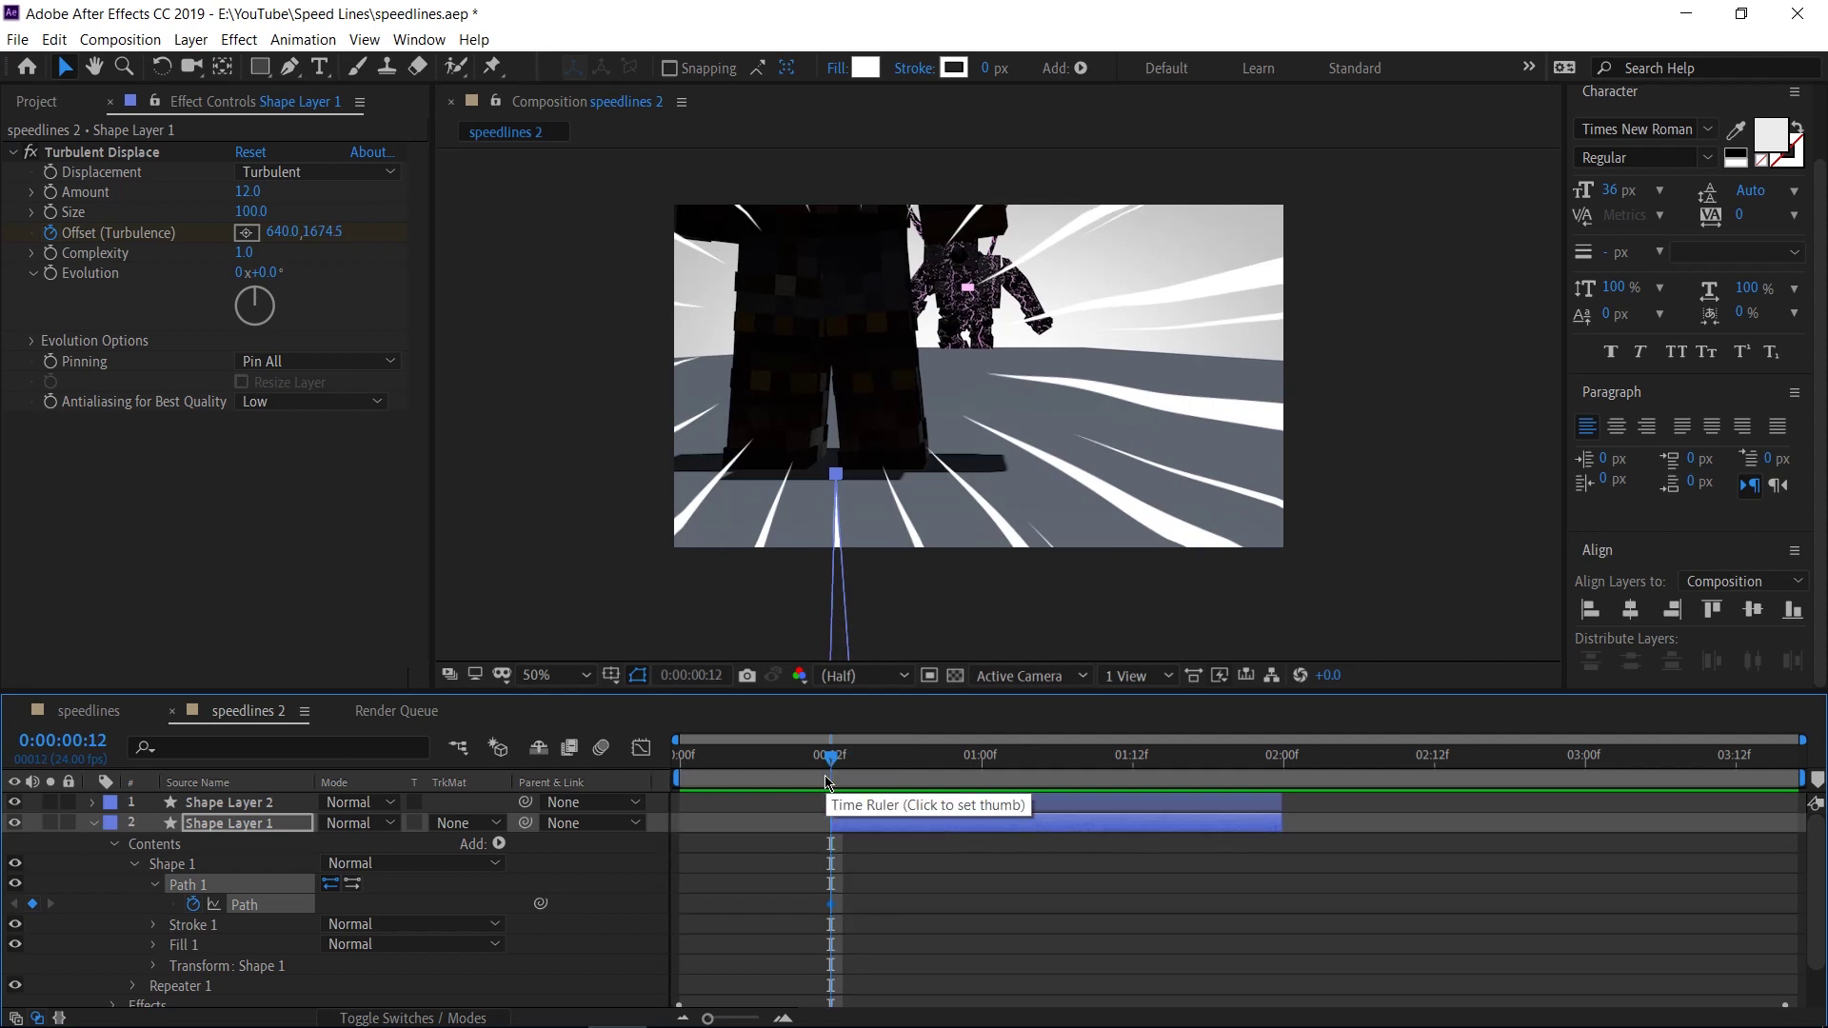
key("space")
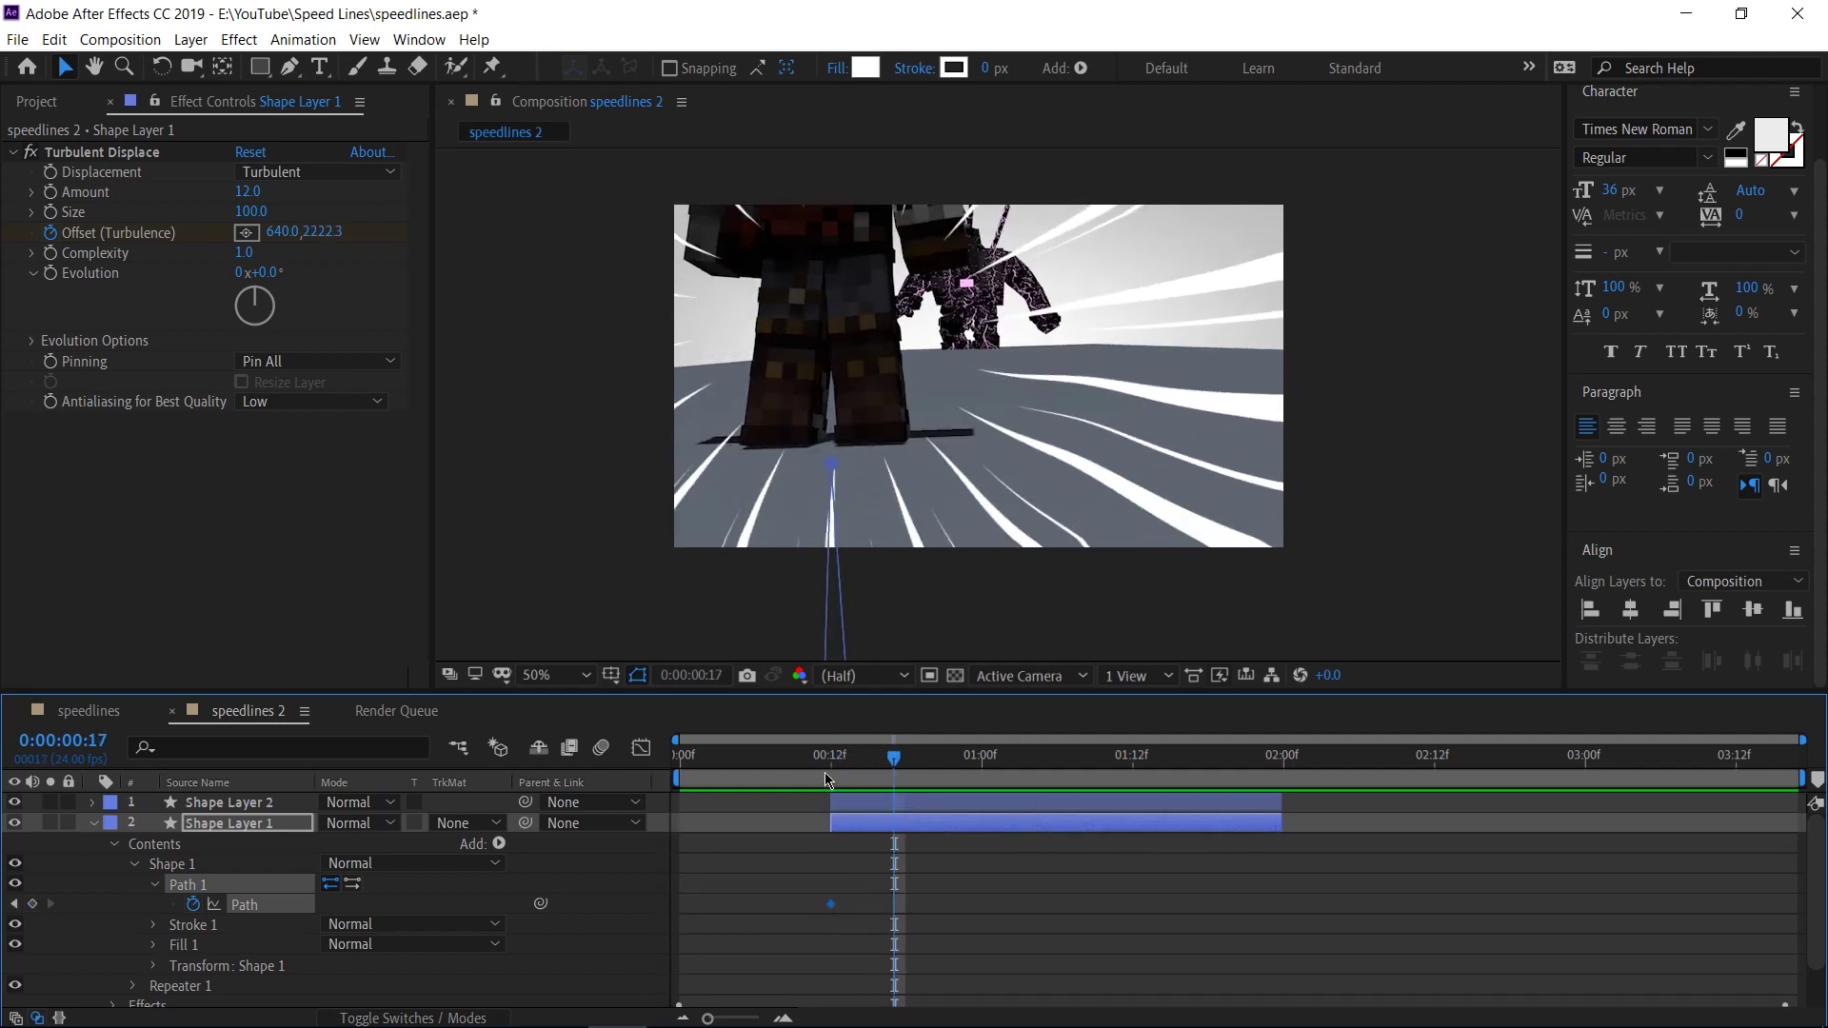
left_click(33, 904)
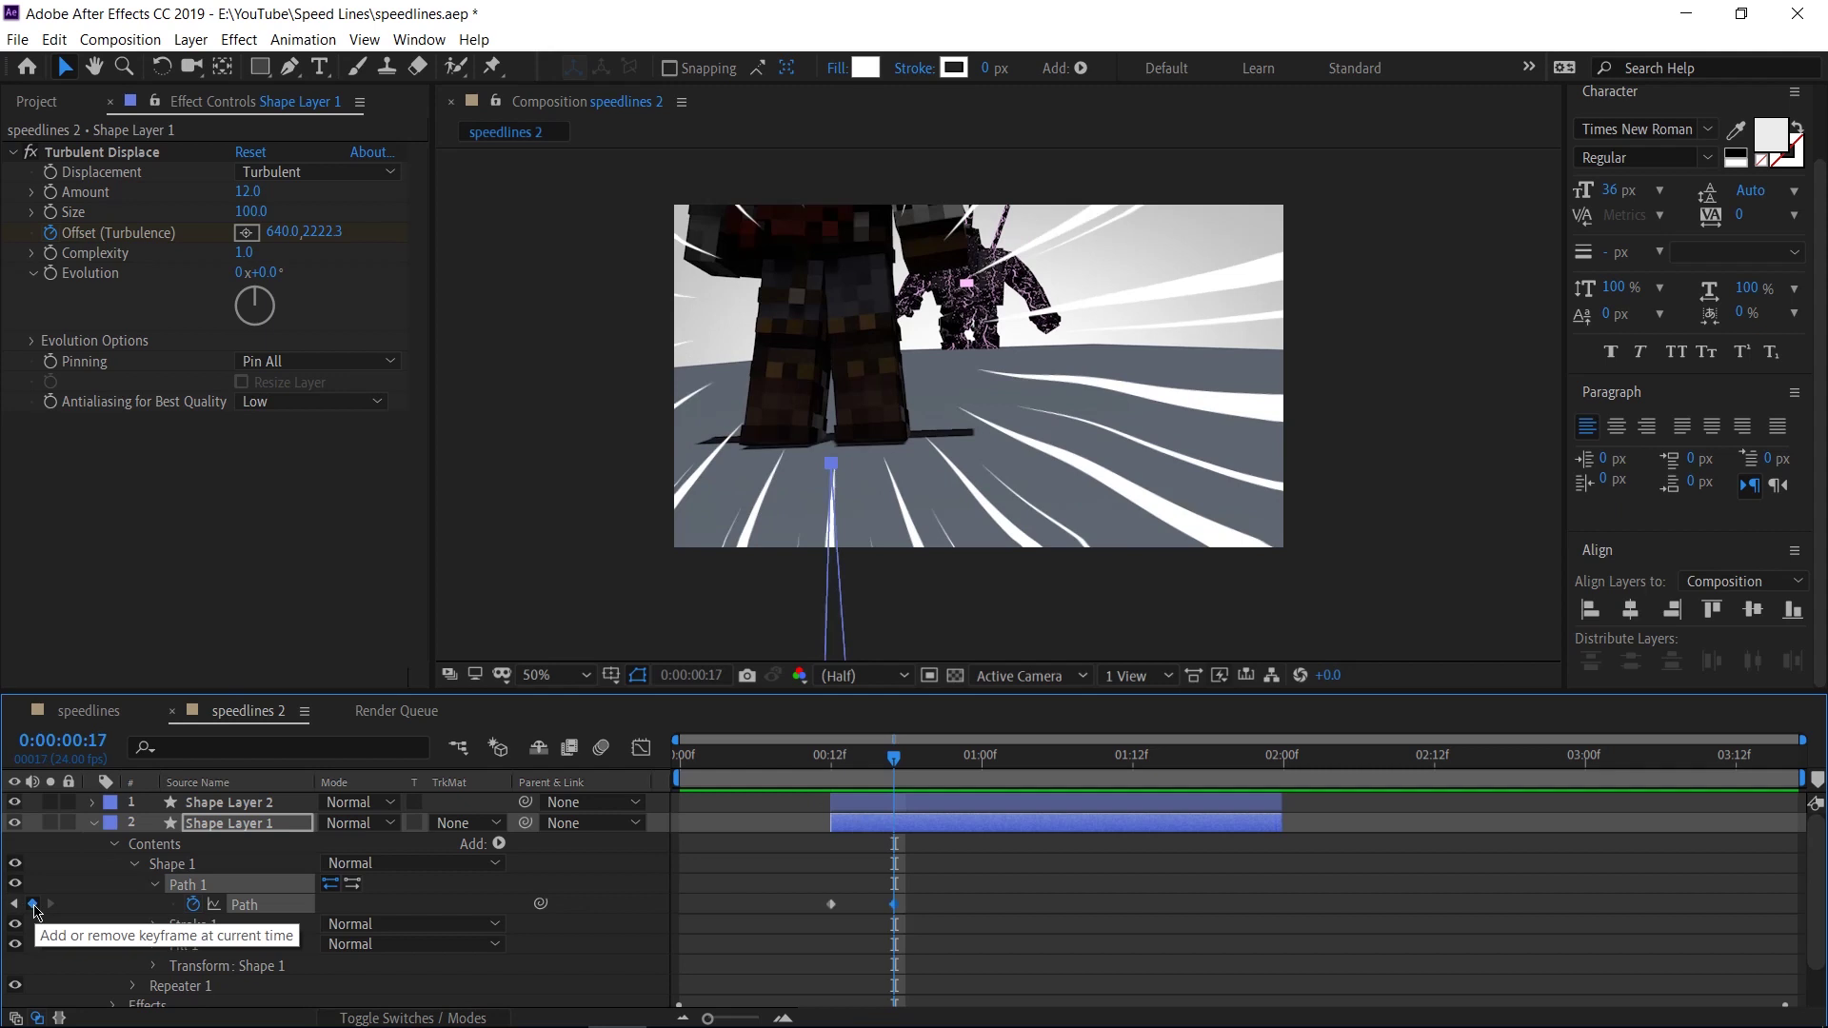
left_click(831, 757)
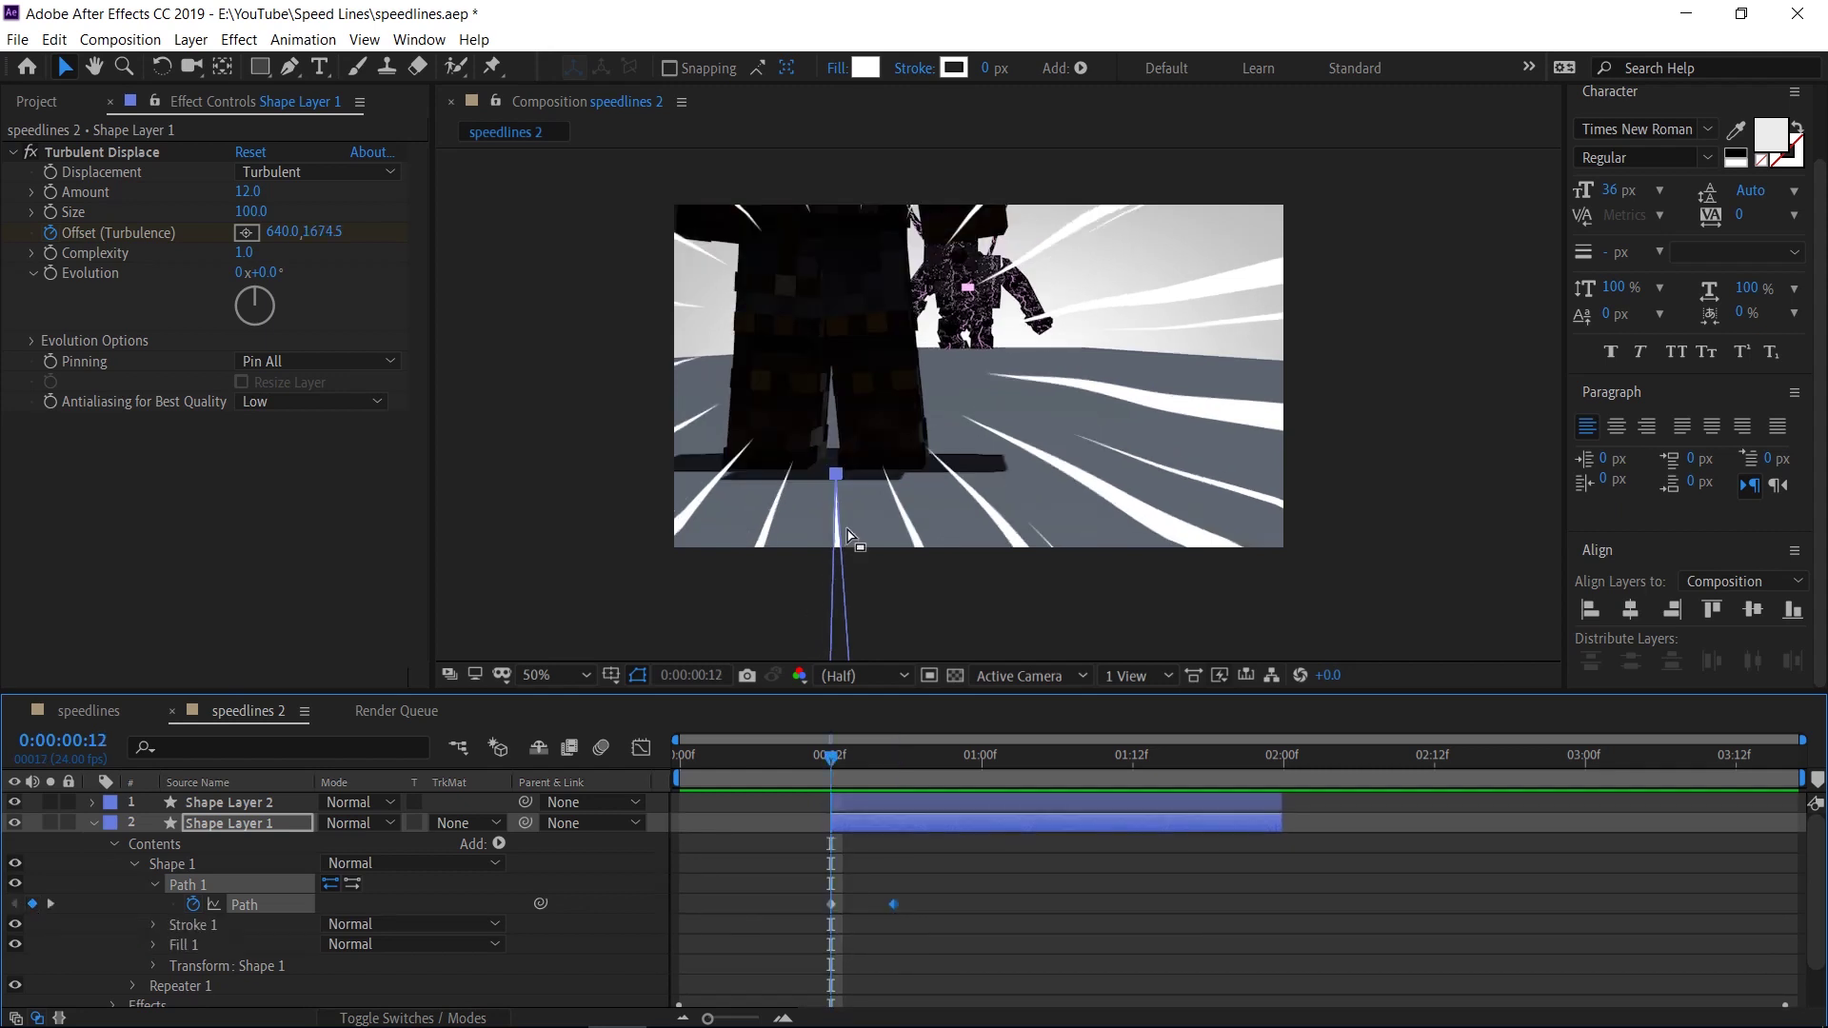
left_click_drag(839, 538, 843, 751)
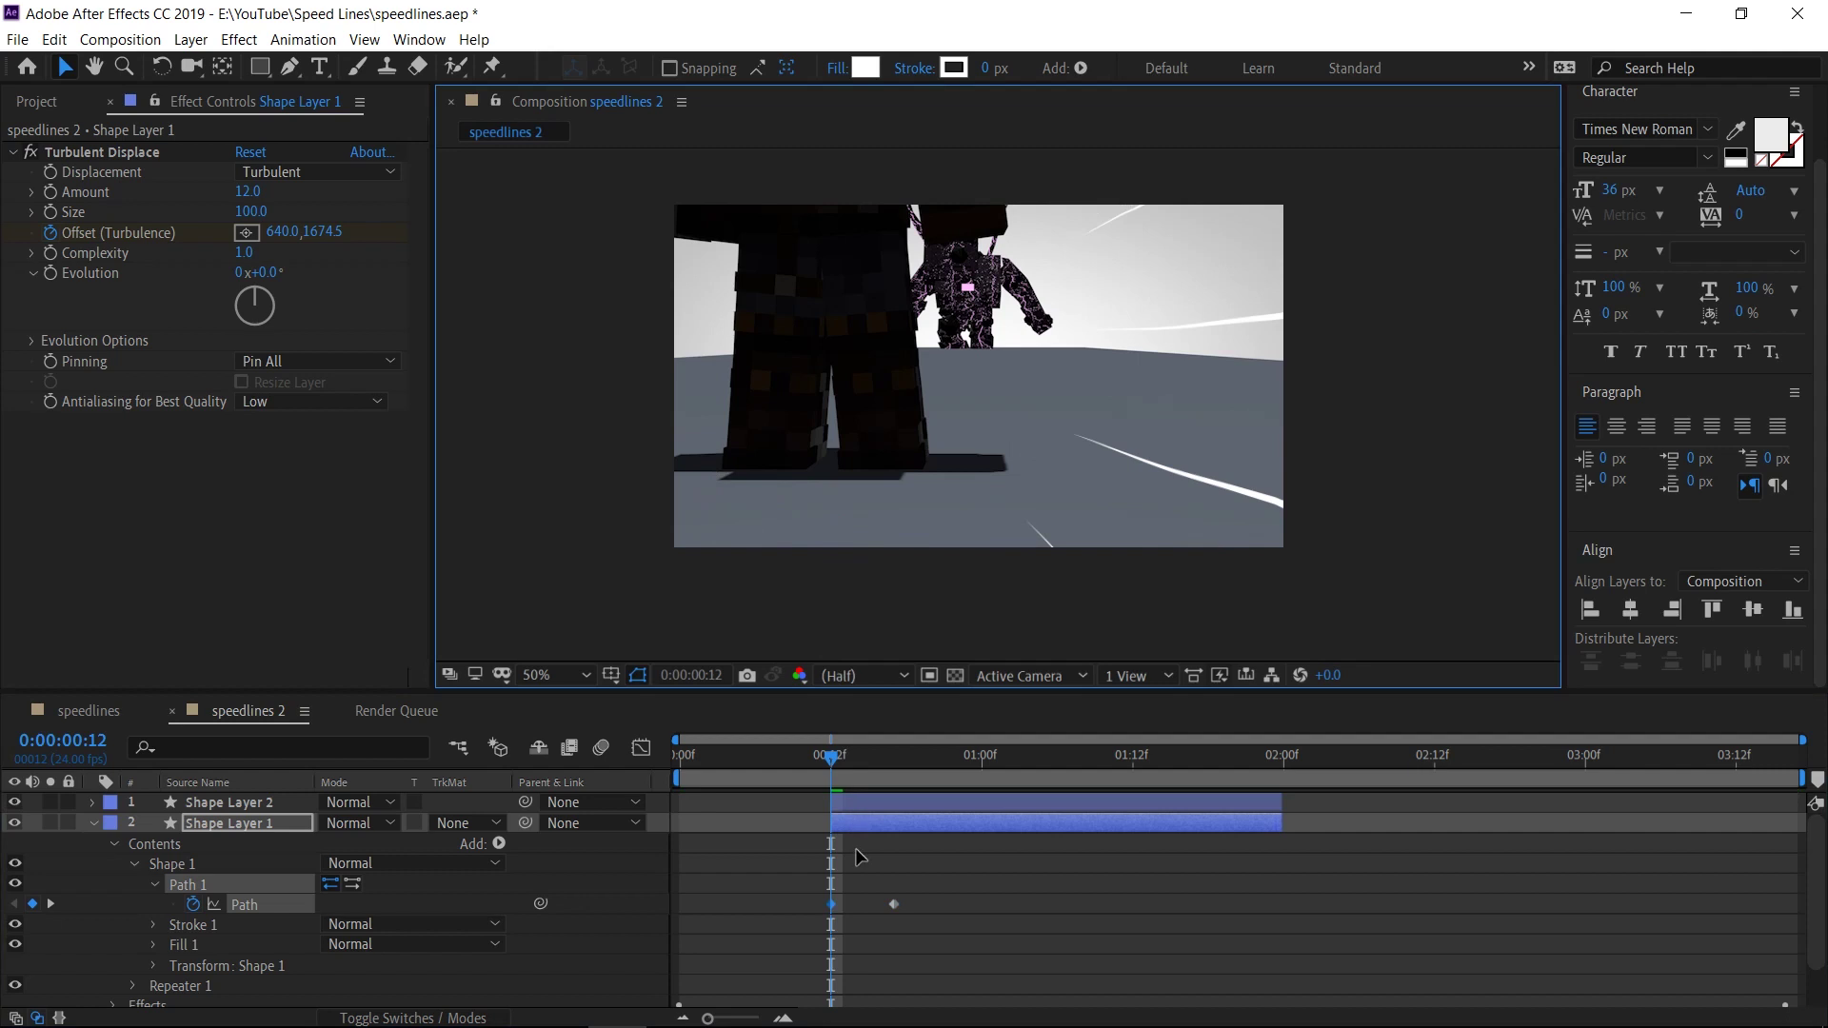
left_click(858, 759)
key("space")
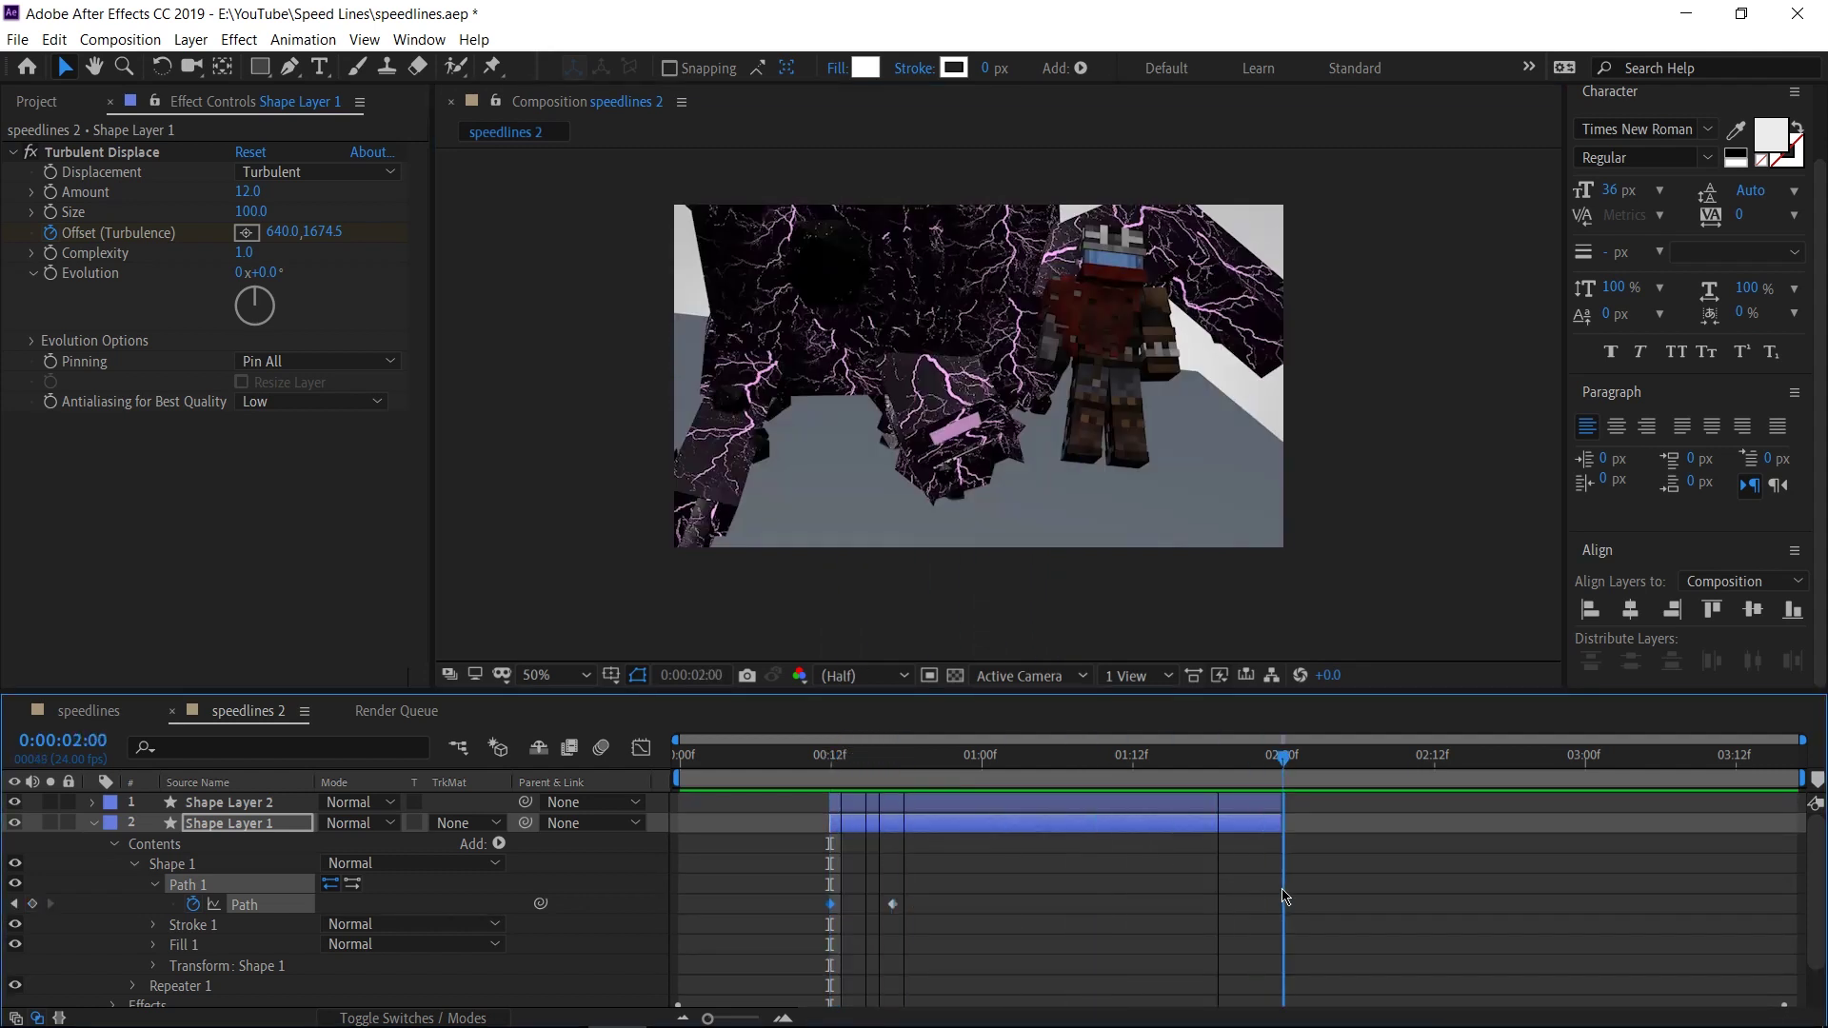
Step: Copy Shape Layer 1's out-of-frame Path keyframe to 0:00:01:23 and its in-frame keyframe to 0:00:01:18, and preview
key("Page_Up")
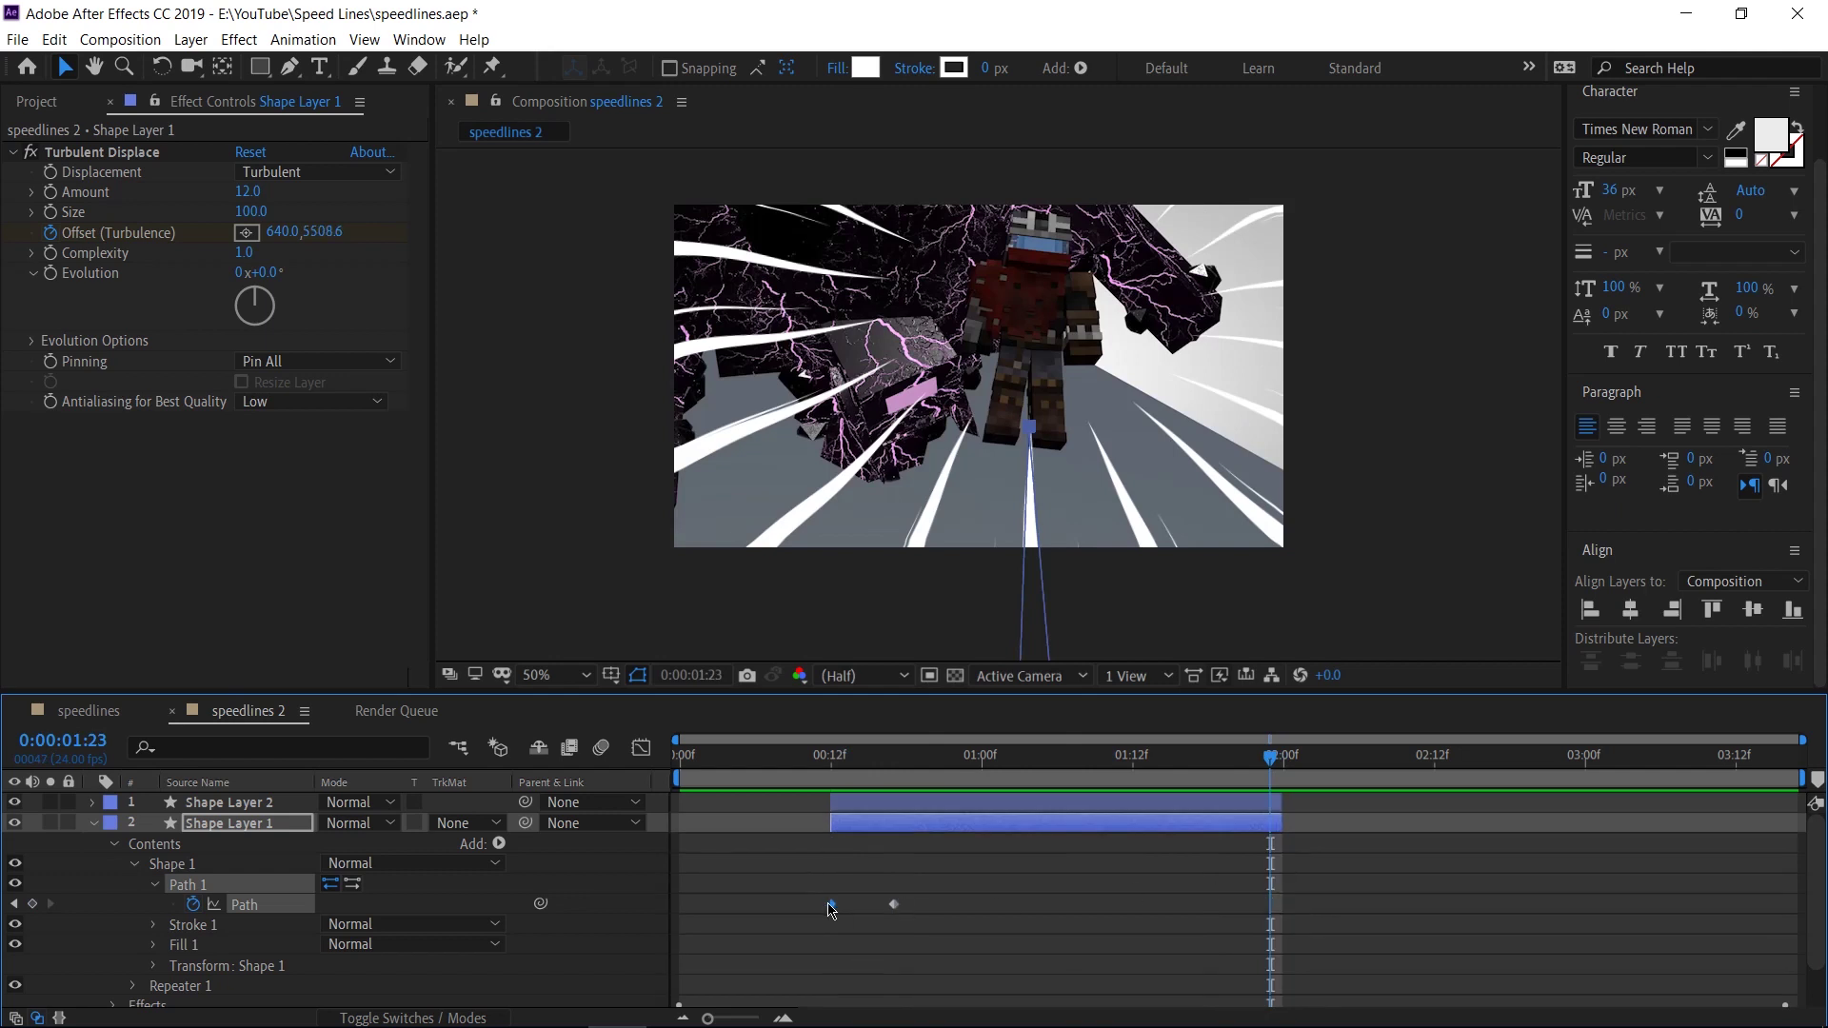
key("ctrl+c")
key("ctrl+v")
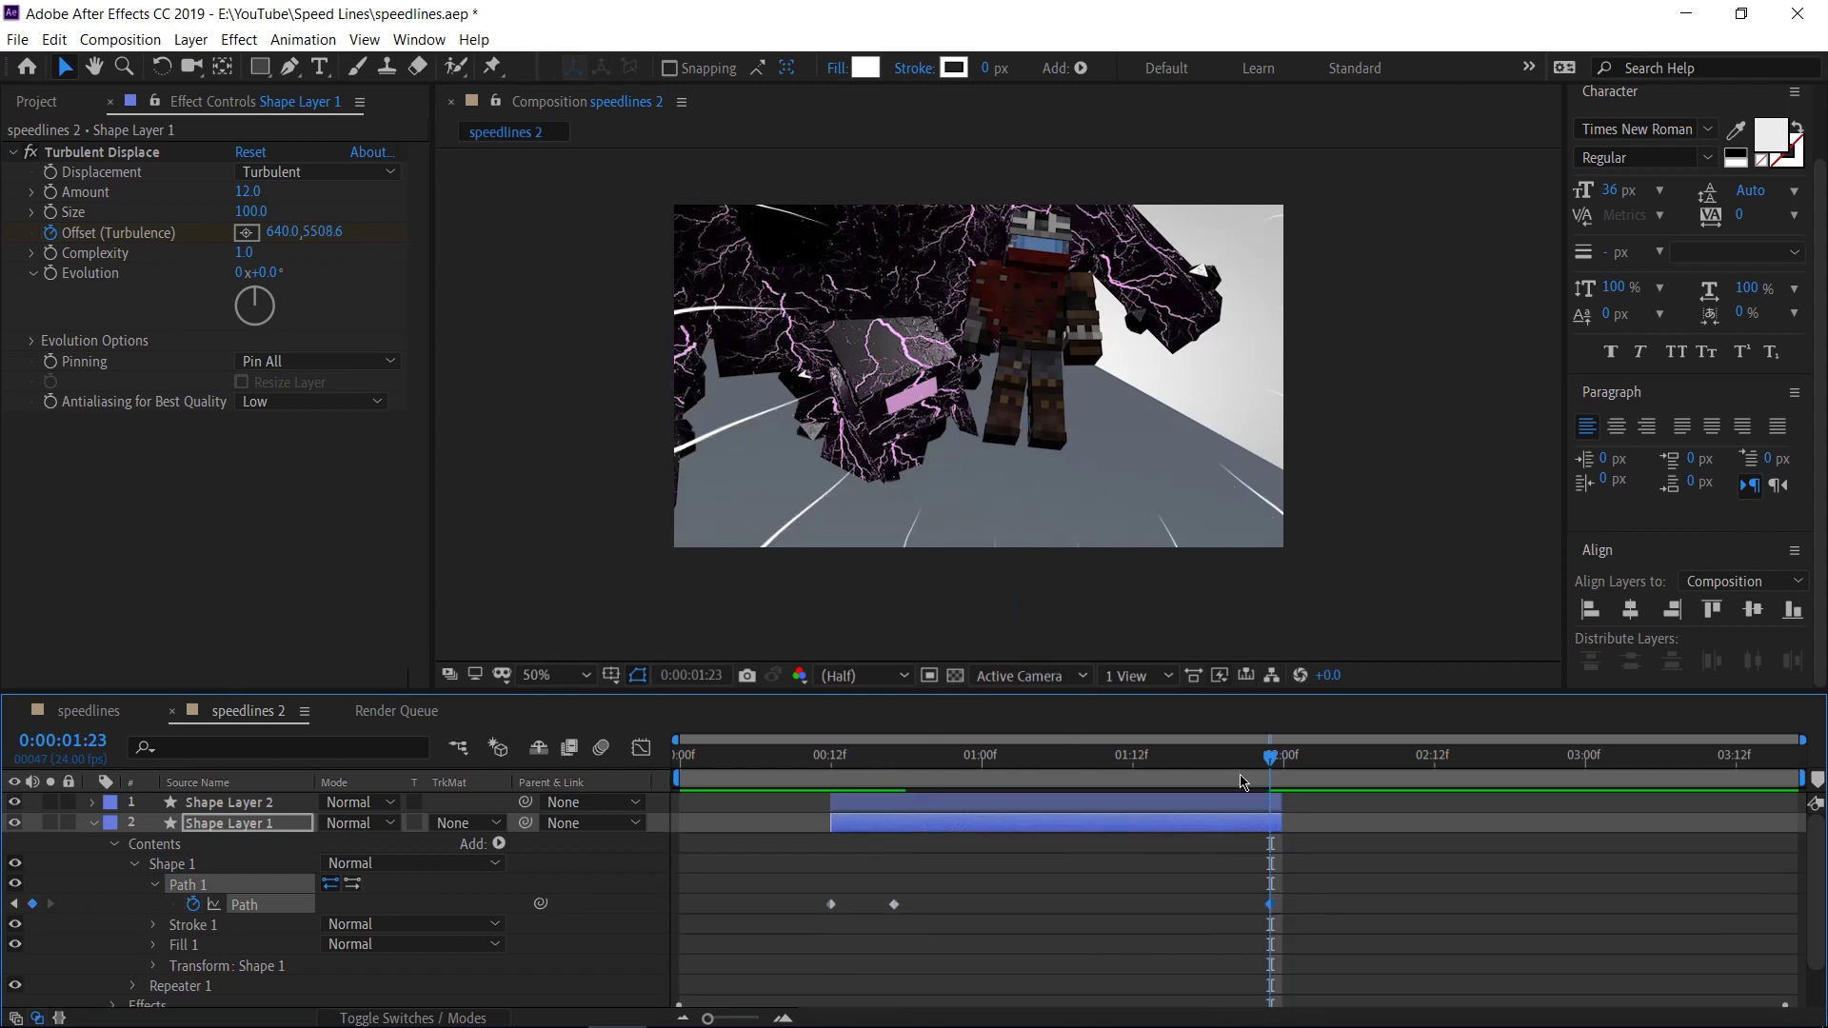
left_click_drag(1268, 903, 1209, 908)
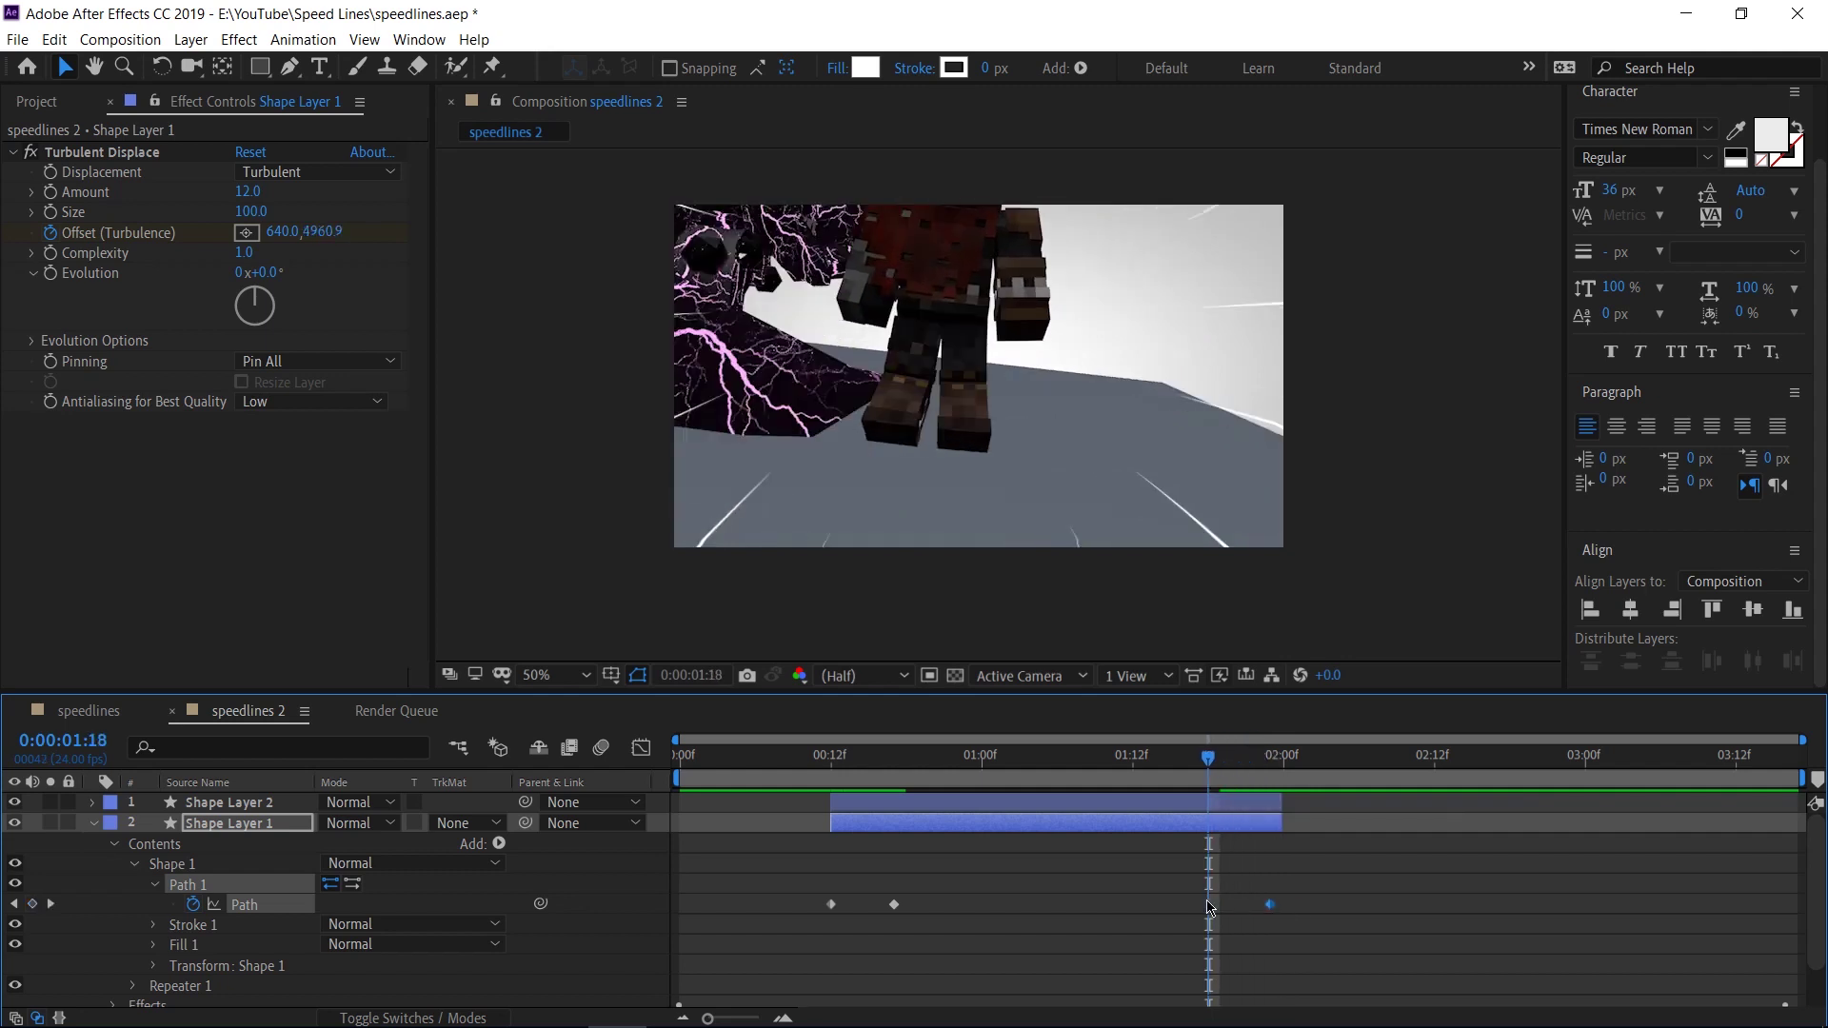
left_click(893, 904)
key("ctrl+c")
key("ctrl+v")
key("space")
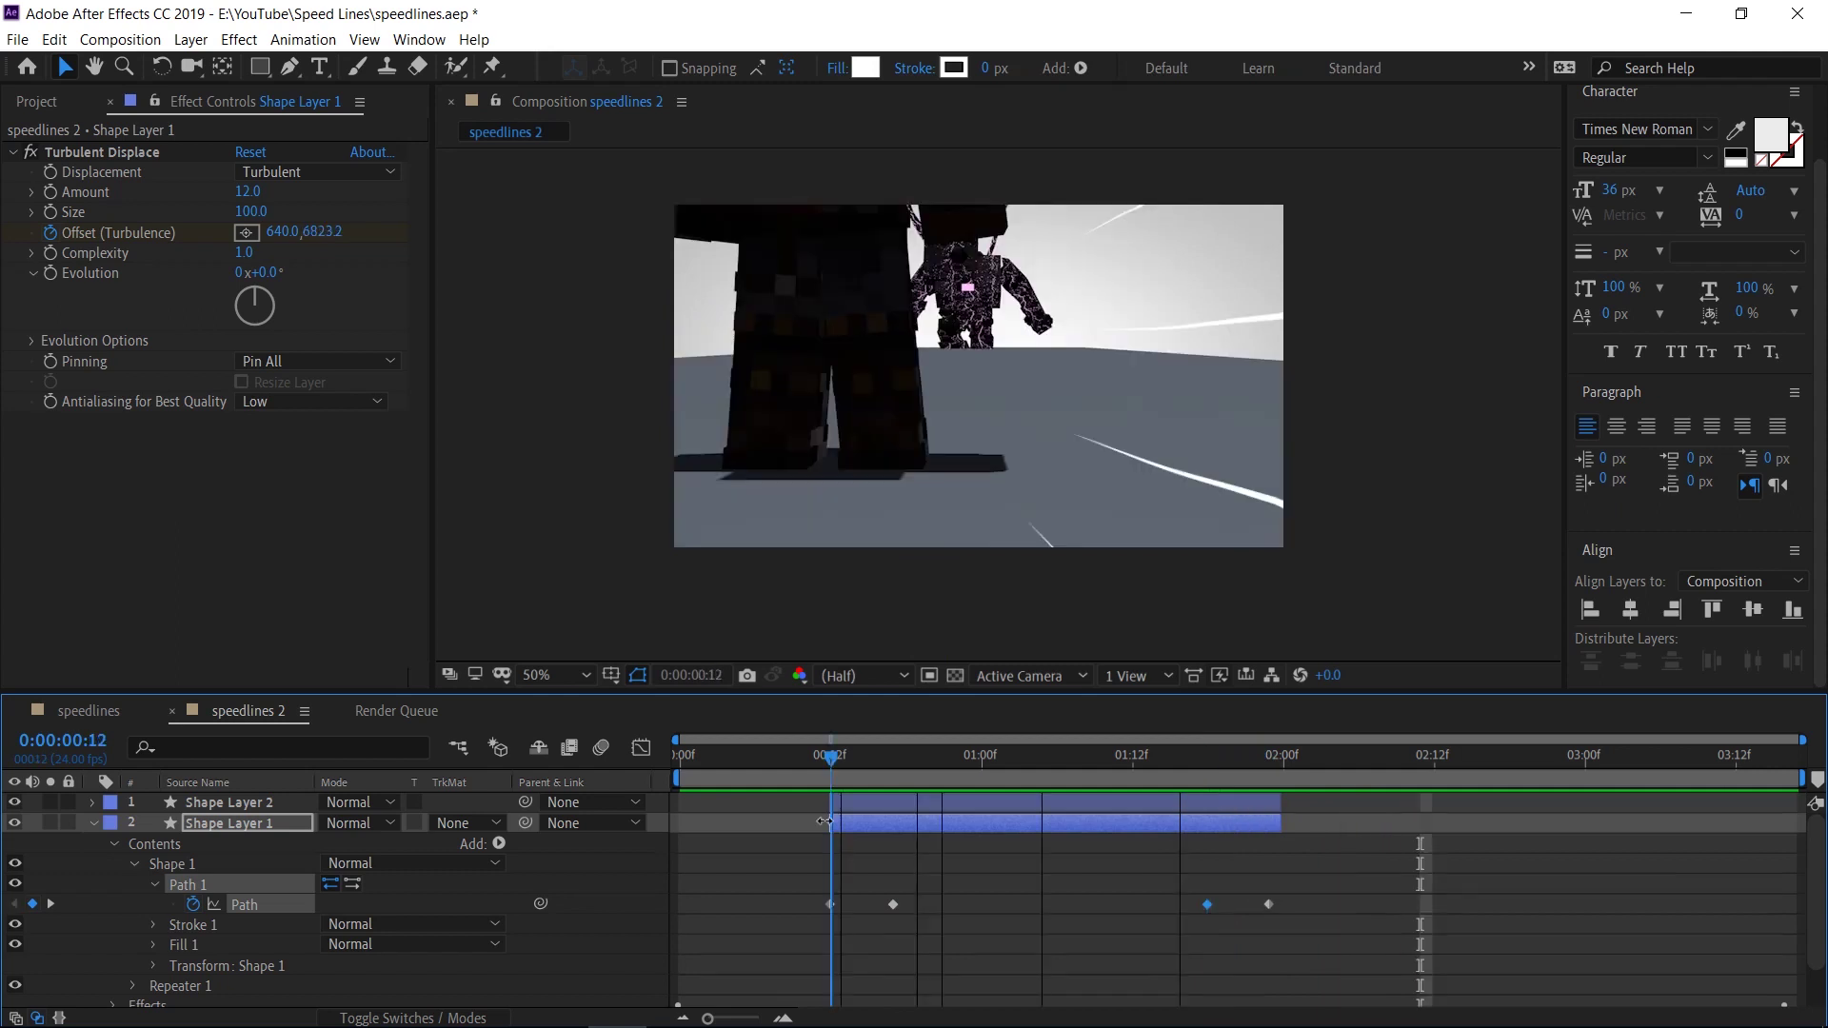
Step: Expand Shape Layer 2 down to its triangle Path and set its first Path keyframe at 0:00:00:12
left_click(93, 823)
left_click(93, 802)
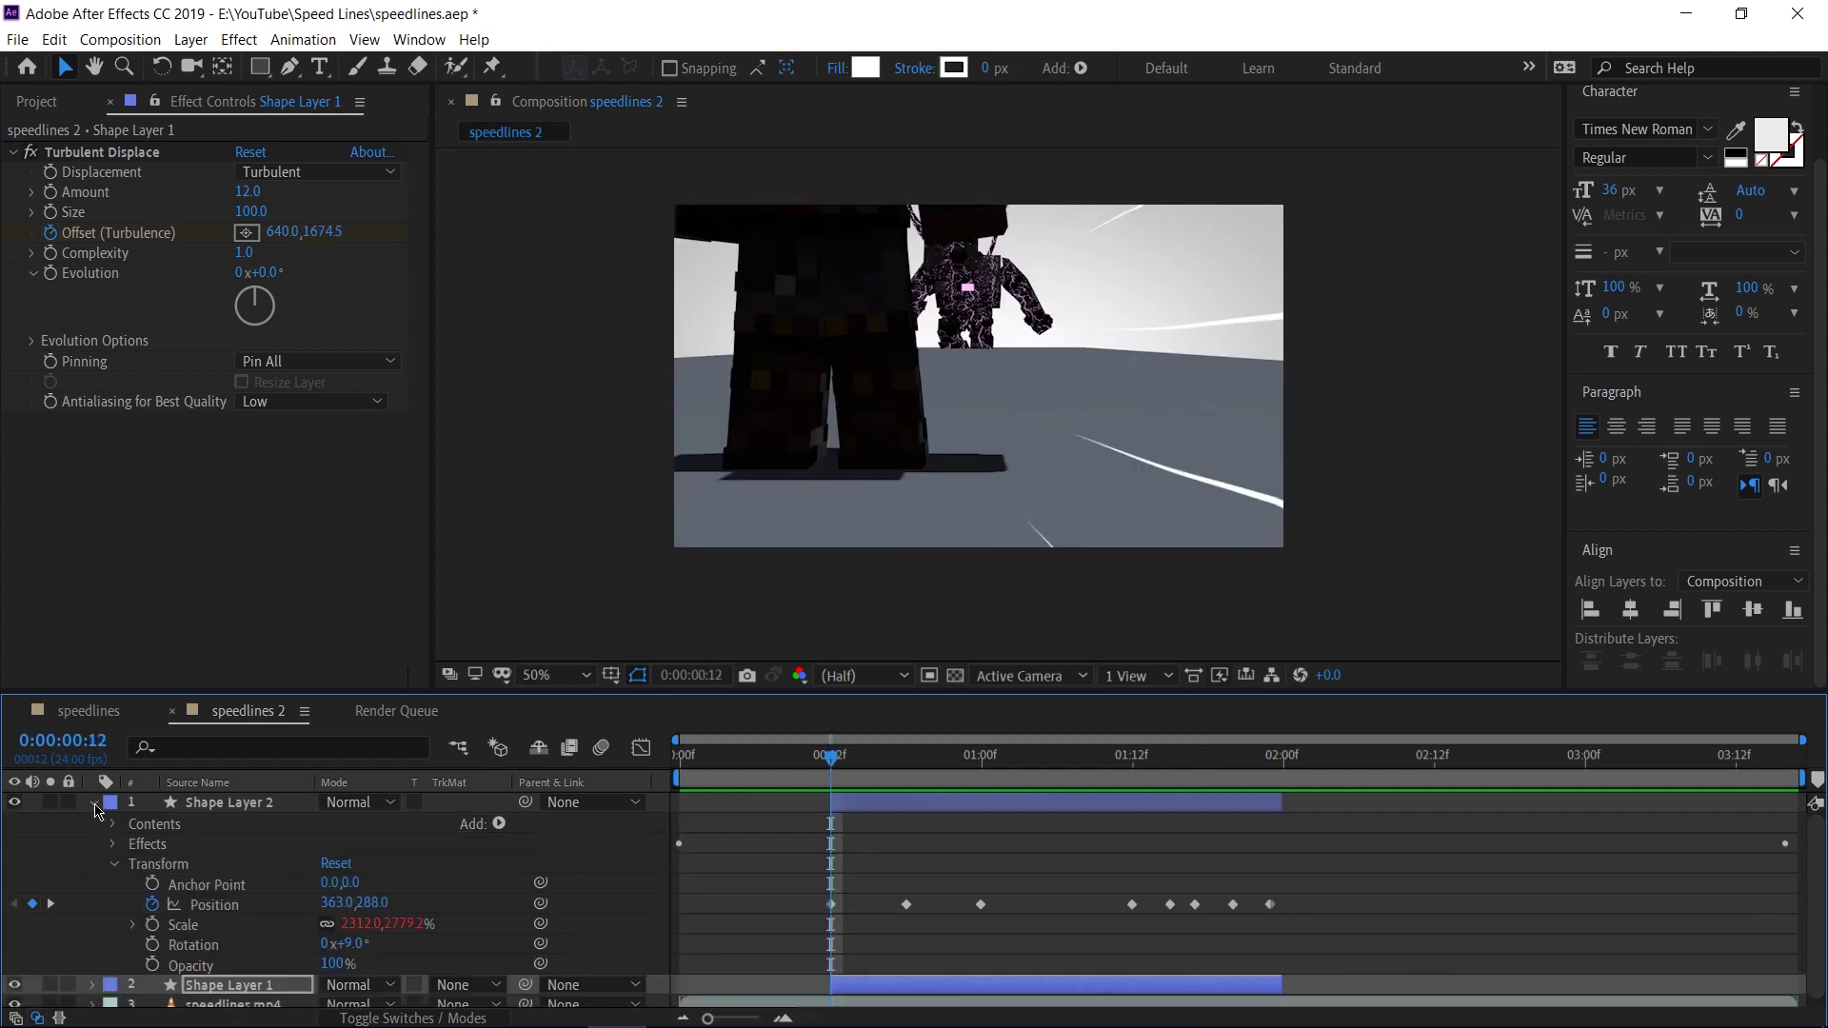
left_click(117, 865)
left_click(114, 823)
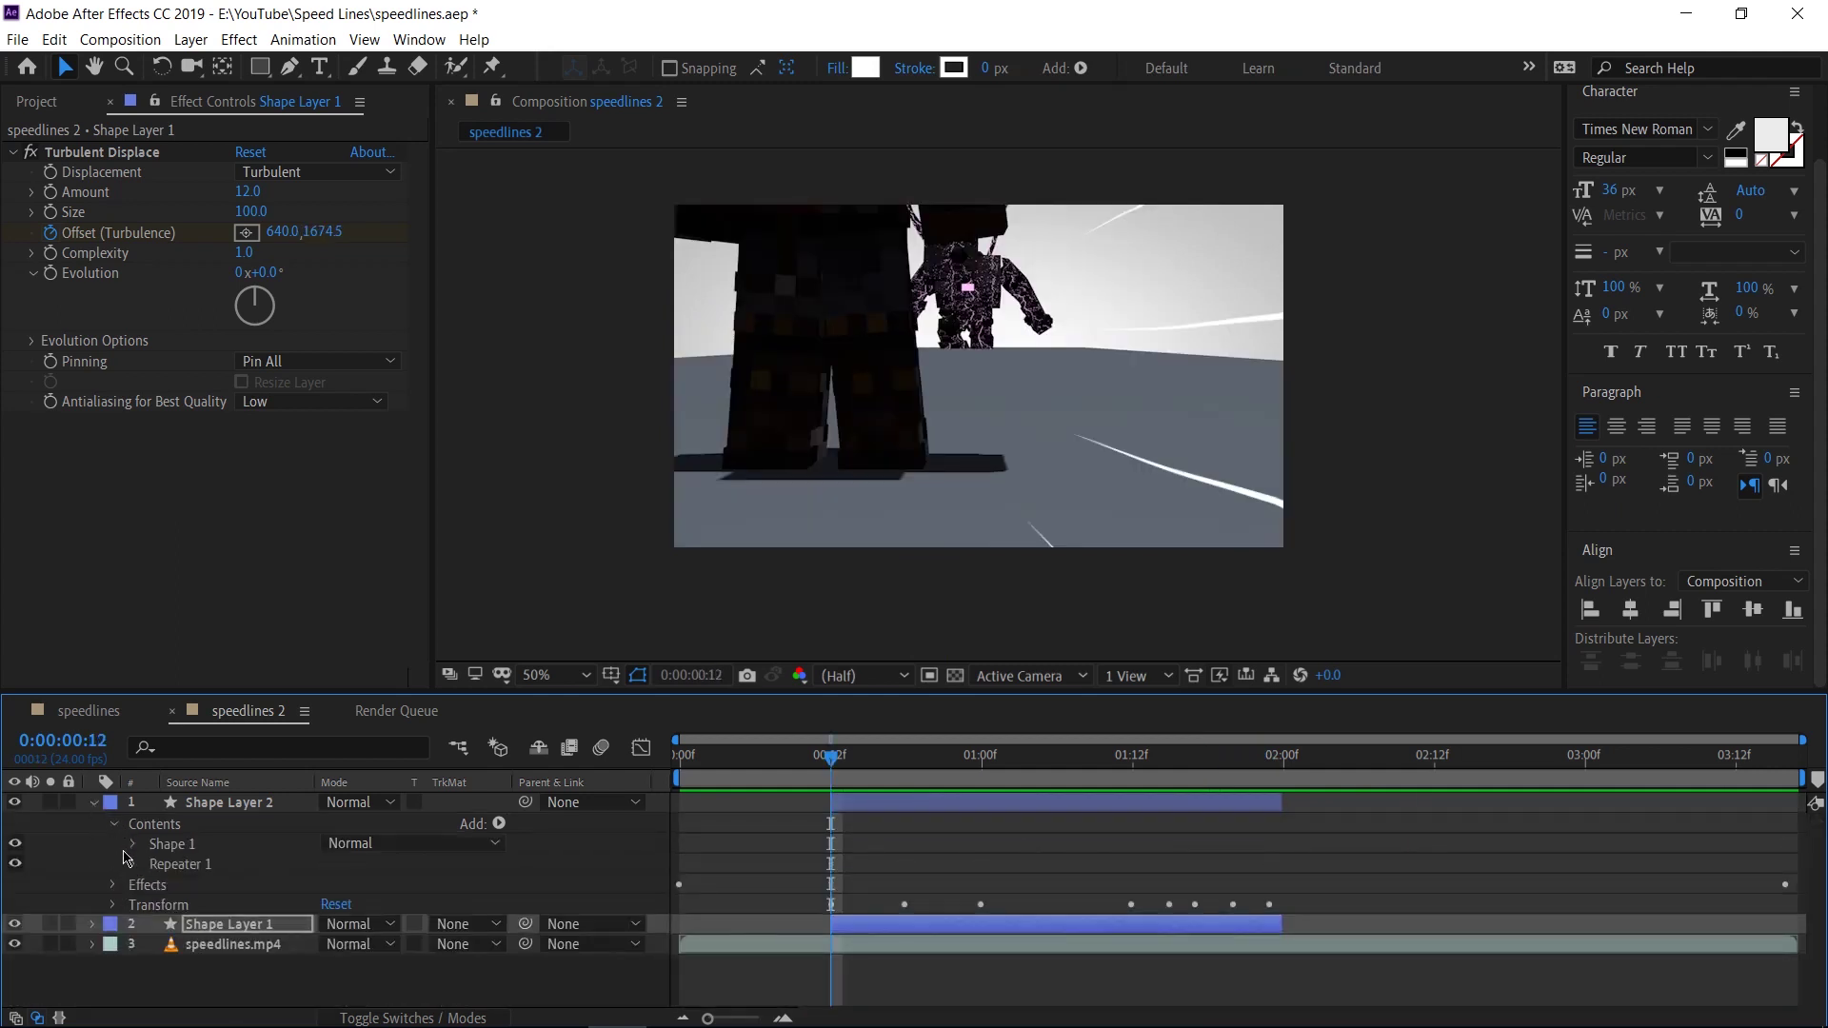
left_click(134, 844)
left_click(156, 864)
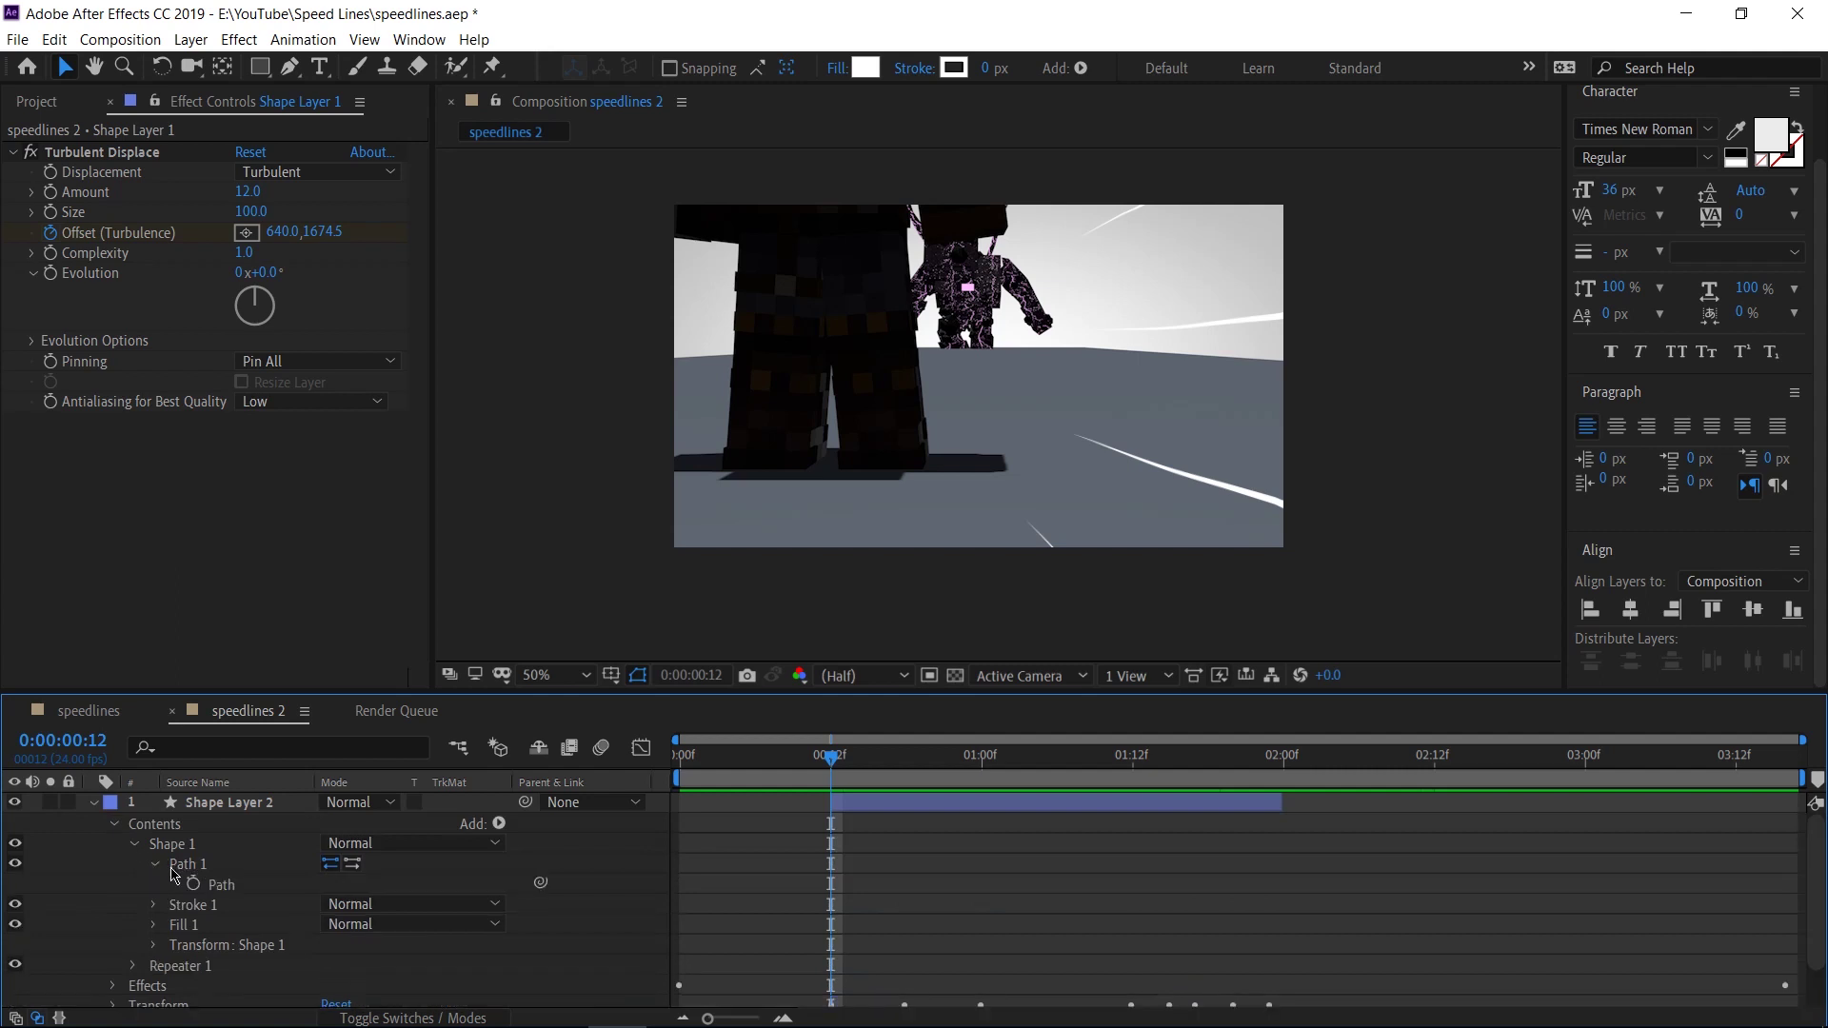
left_click(193, 885)
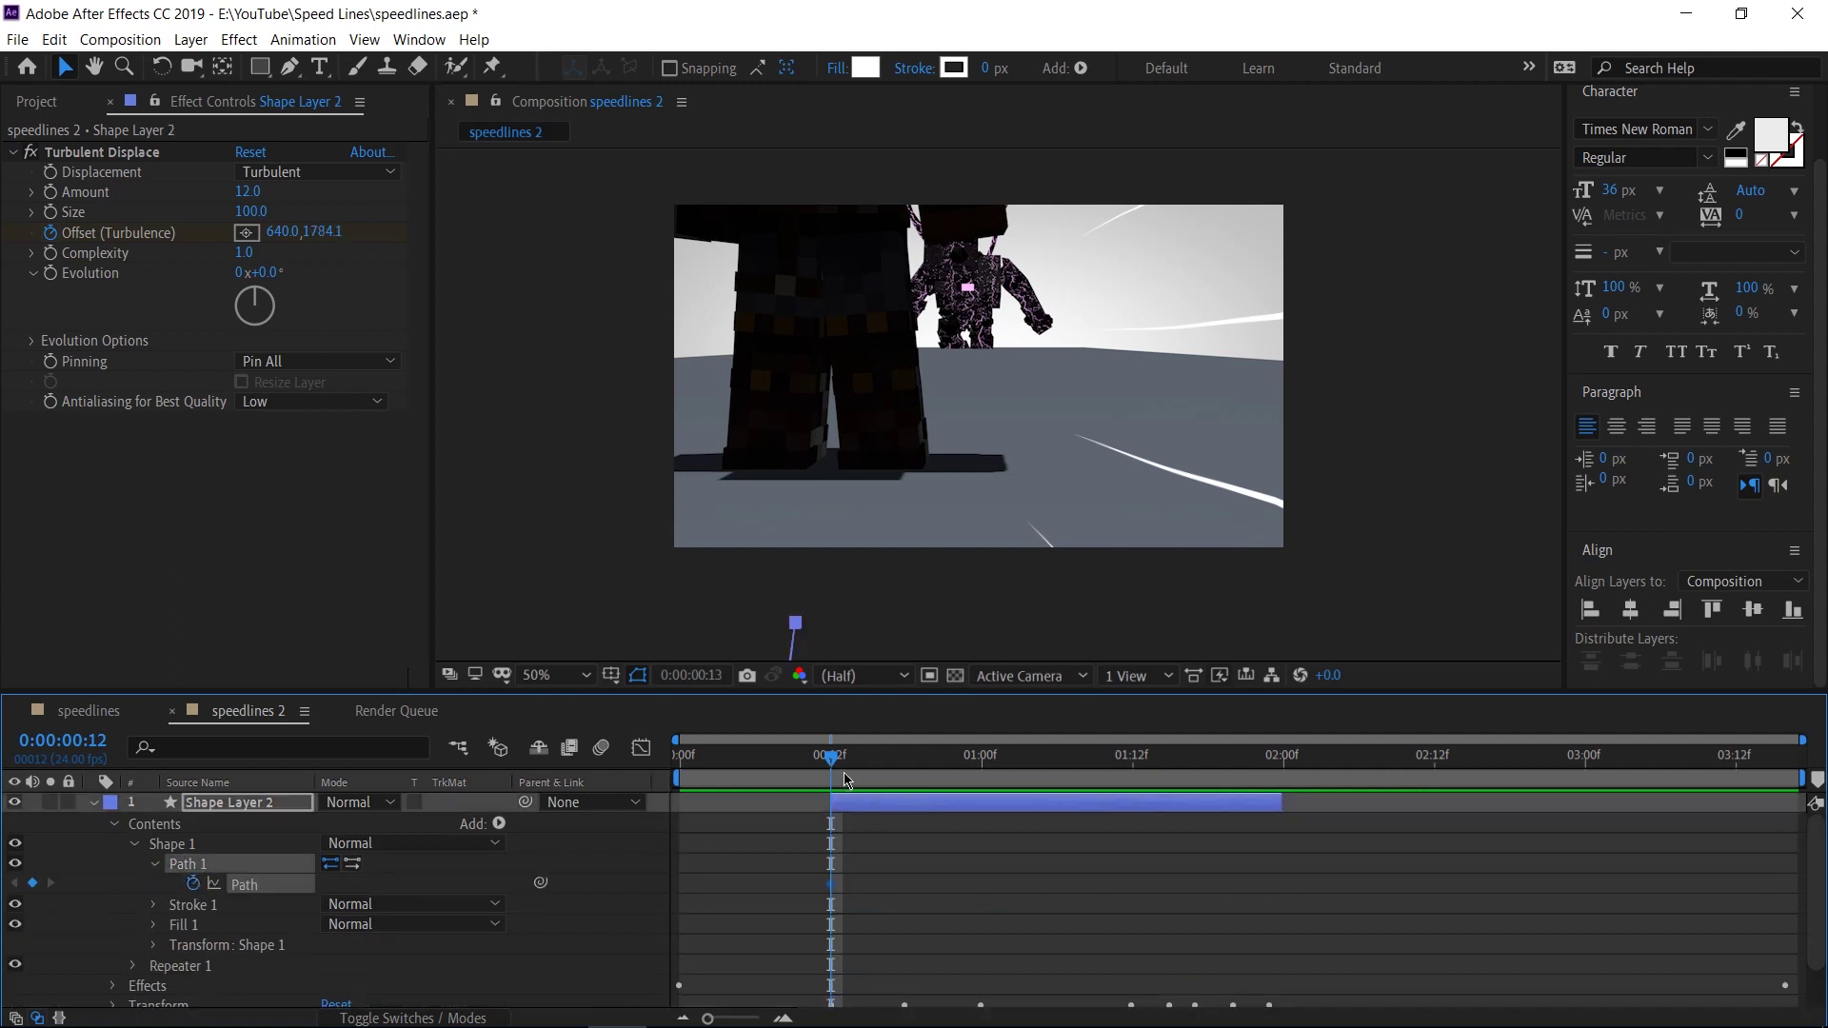
Step: Add a Path keyframe at 0:00:00:15 on Shape Layer 2 and move the path farther below the frame at 0:00:00:12
key("space")
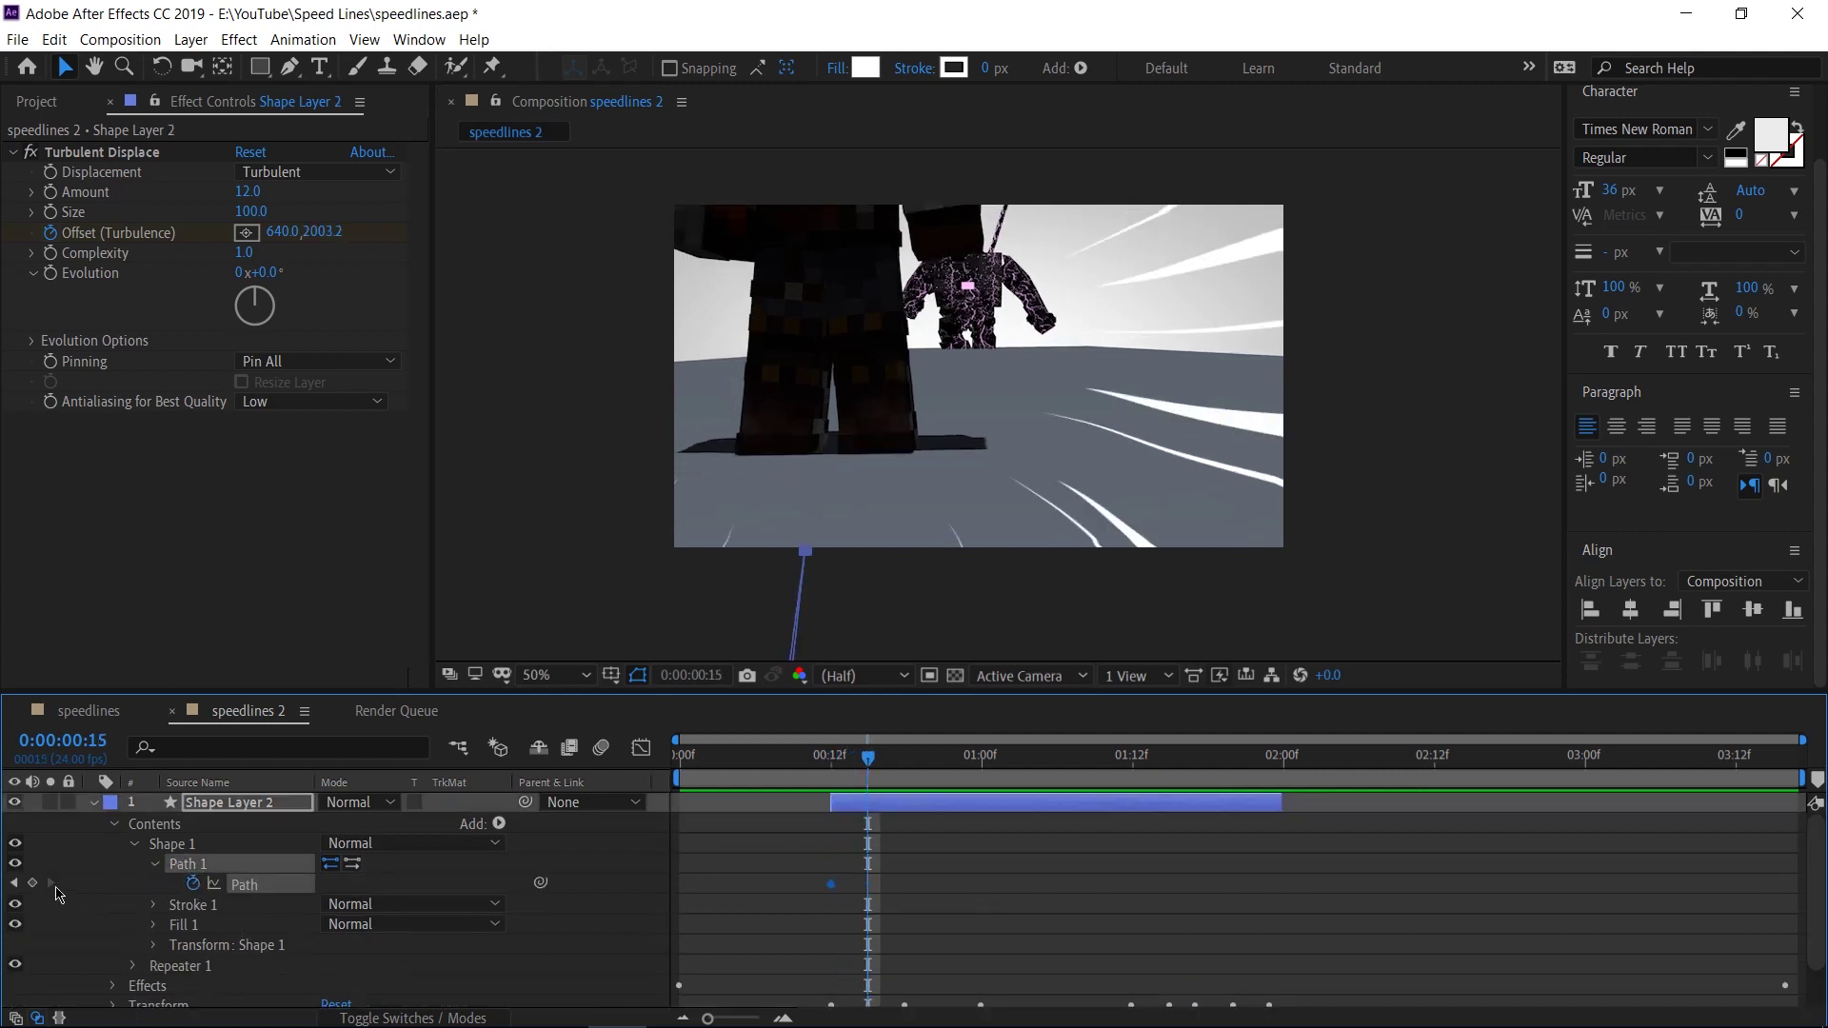
left_click(34, 883)
key("Page_Up")
key("Page_Up")
key("Page_Up")
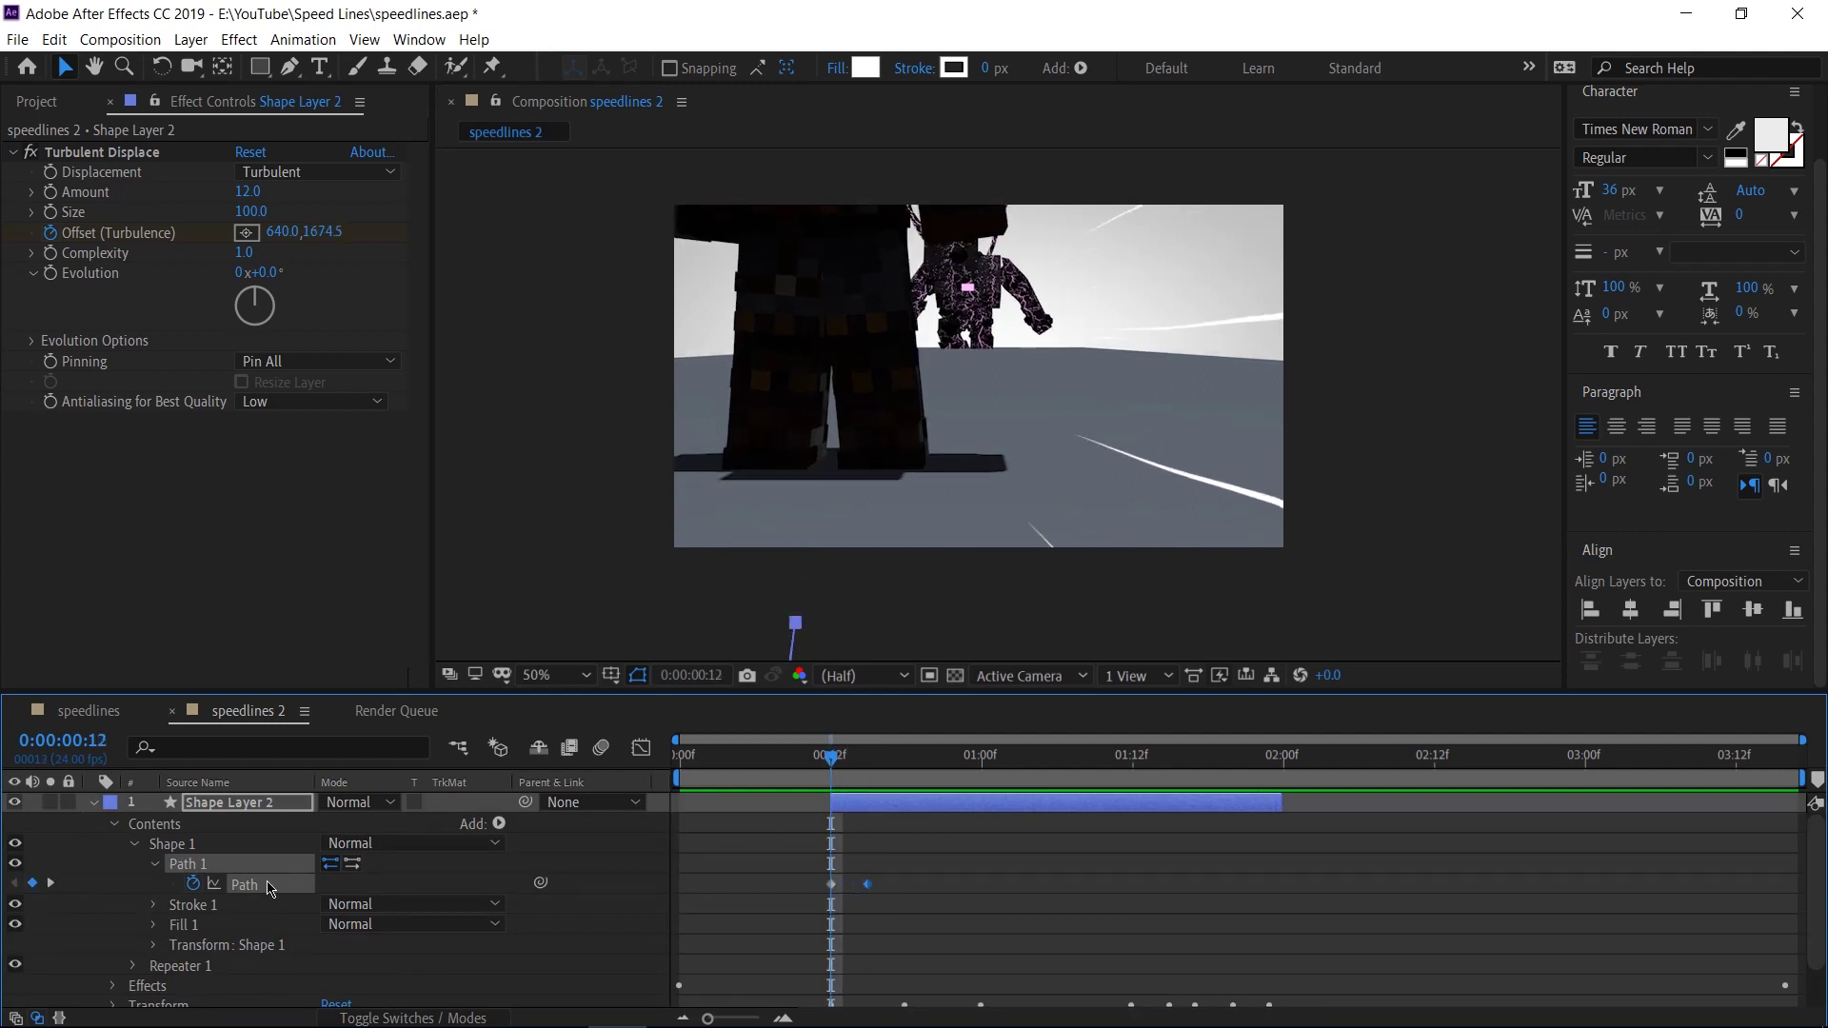
scroll(952, 574, "down", 2)
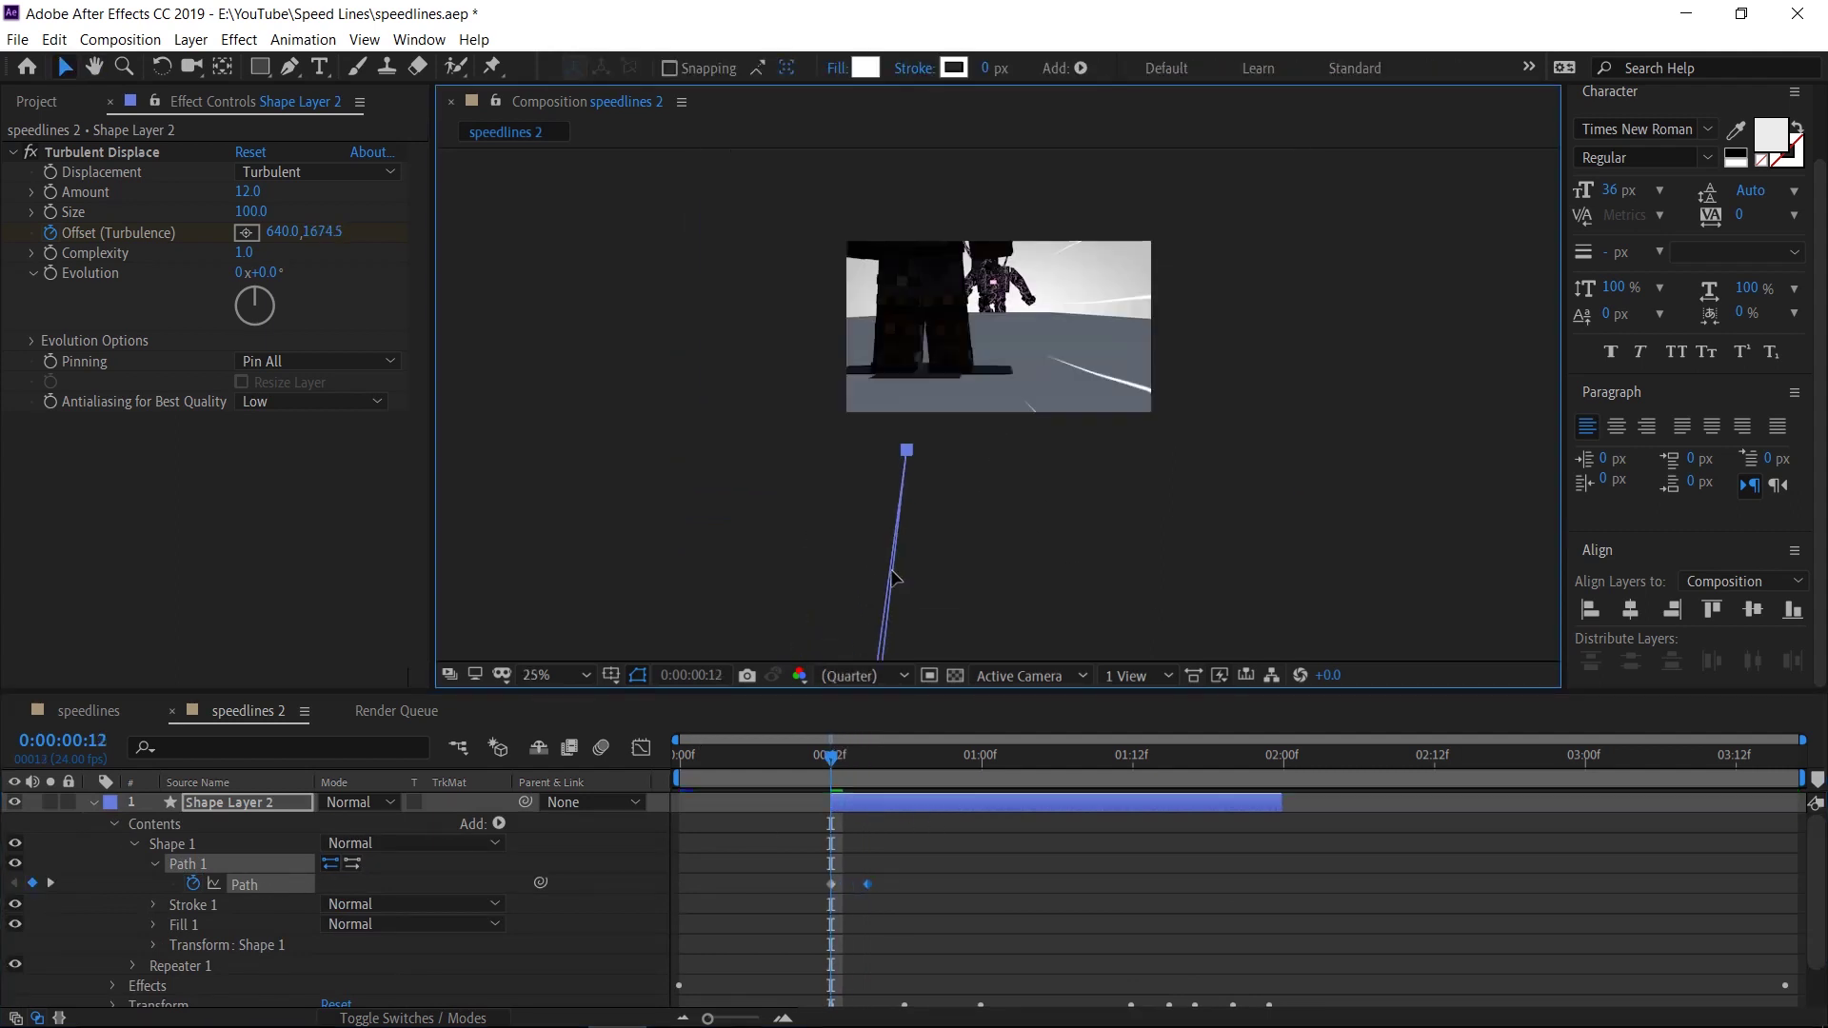
left_click_drag(893, 580, 1272, 790)
Step: Copy Shape Layer 2's lowered Path keyframe to 0:00:01:23 and its 0:00:00:15 keyframe to 0:00:01:20, and preview
key("ctrl+v")
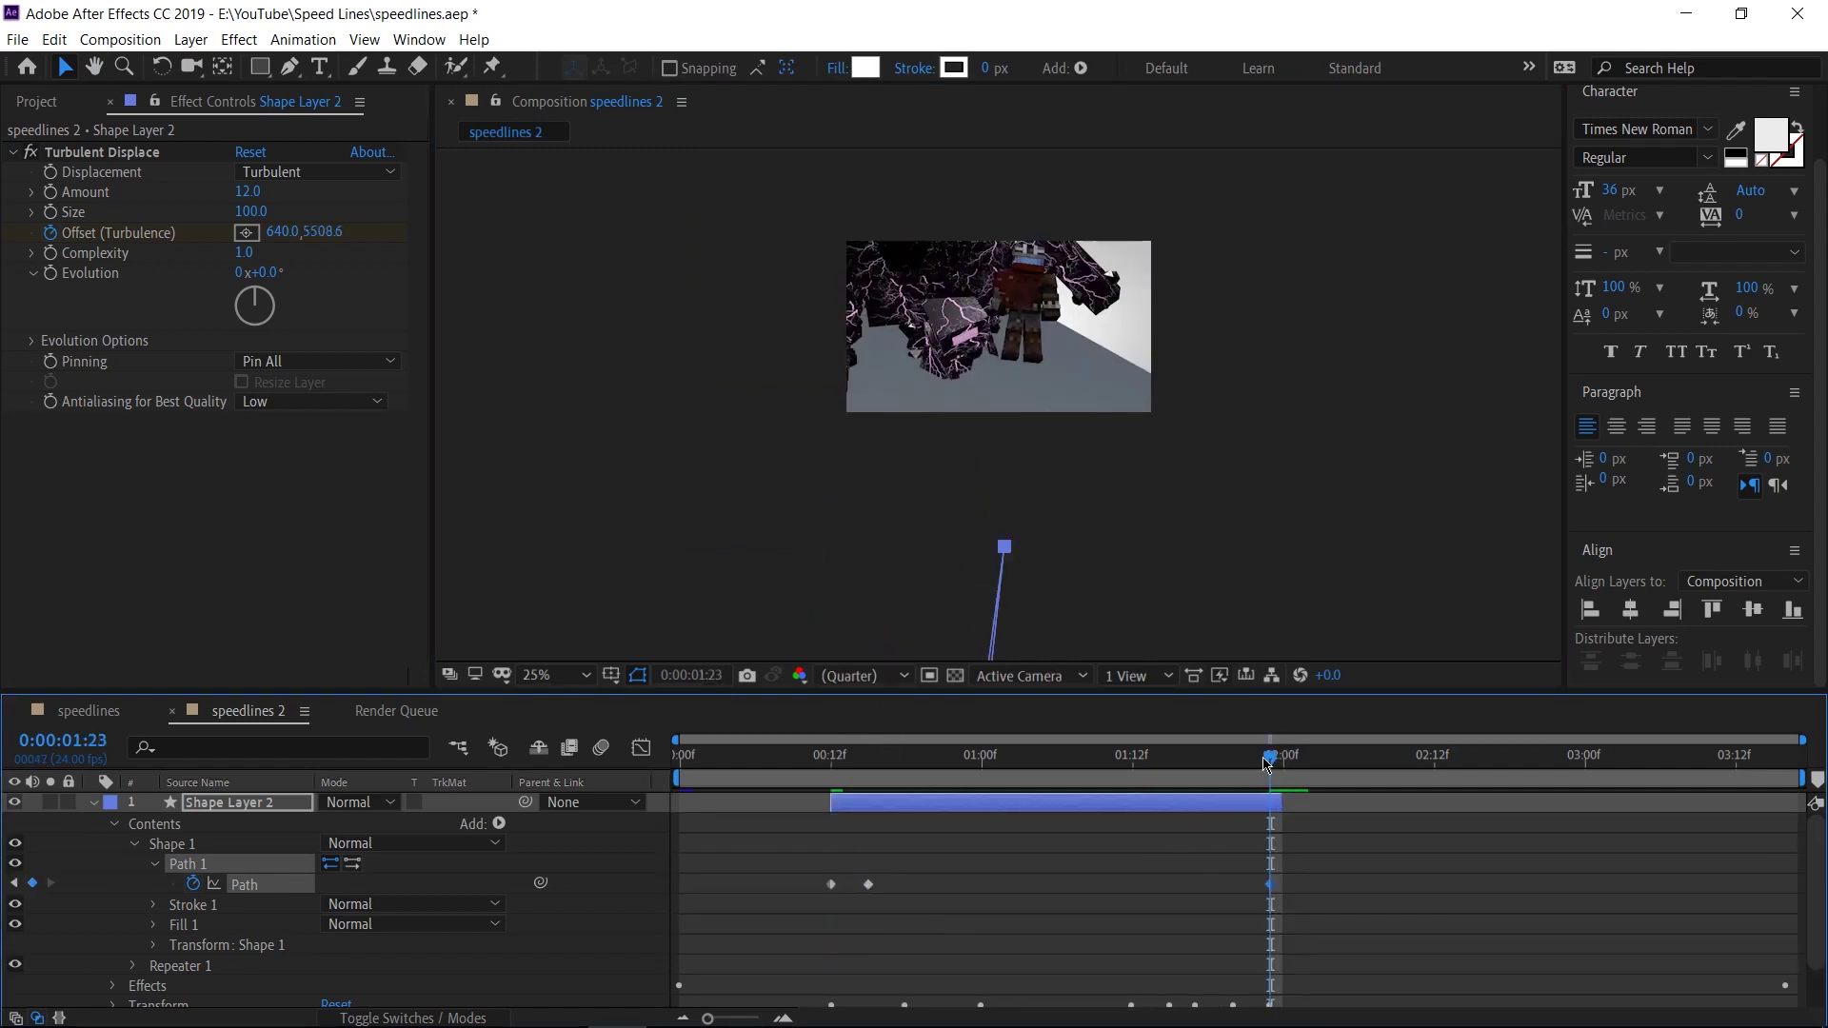
key("Page_Up")
key("Page_Up")
key("Page_Up")
left_click(866, 876)
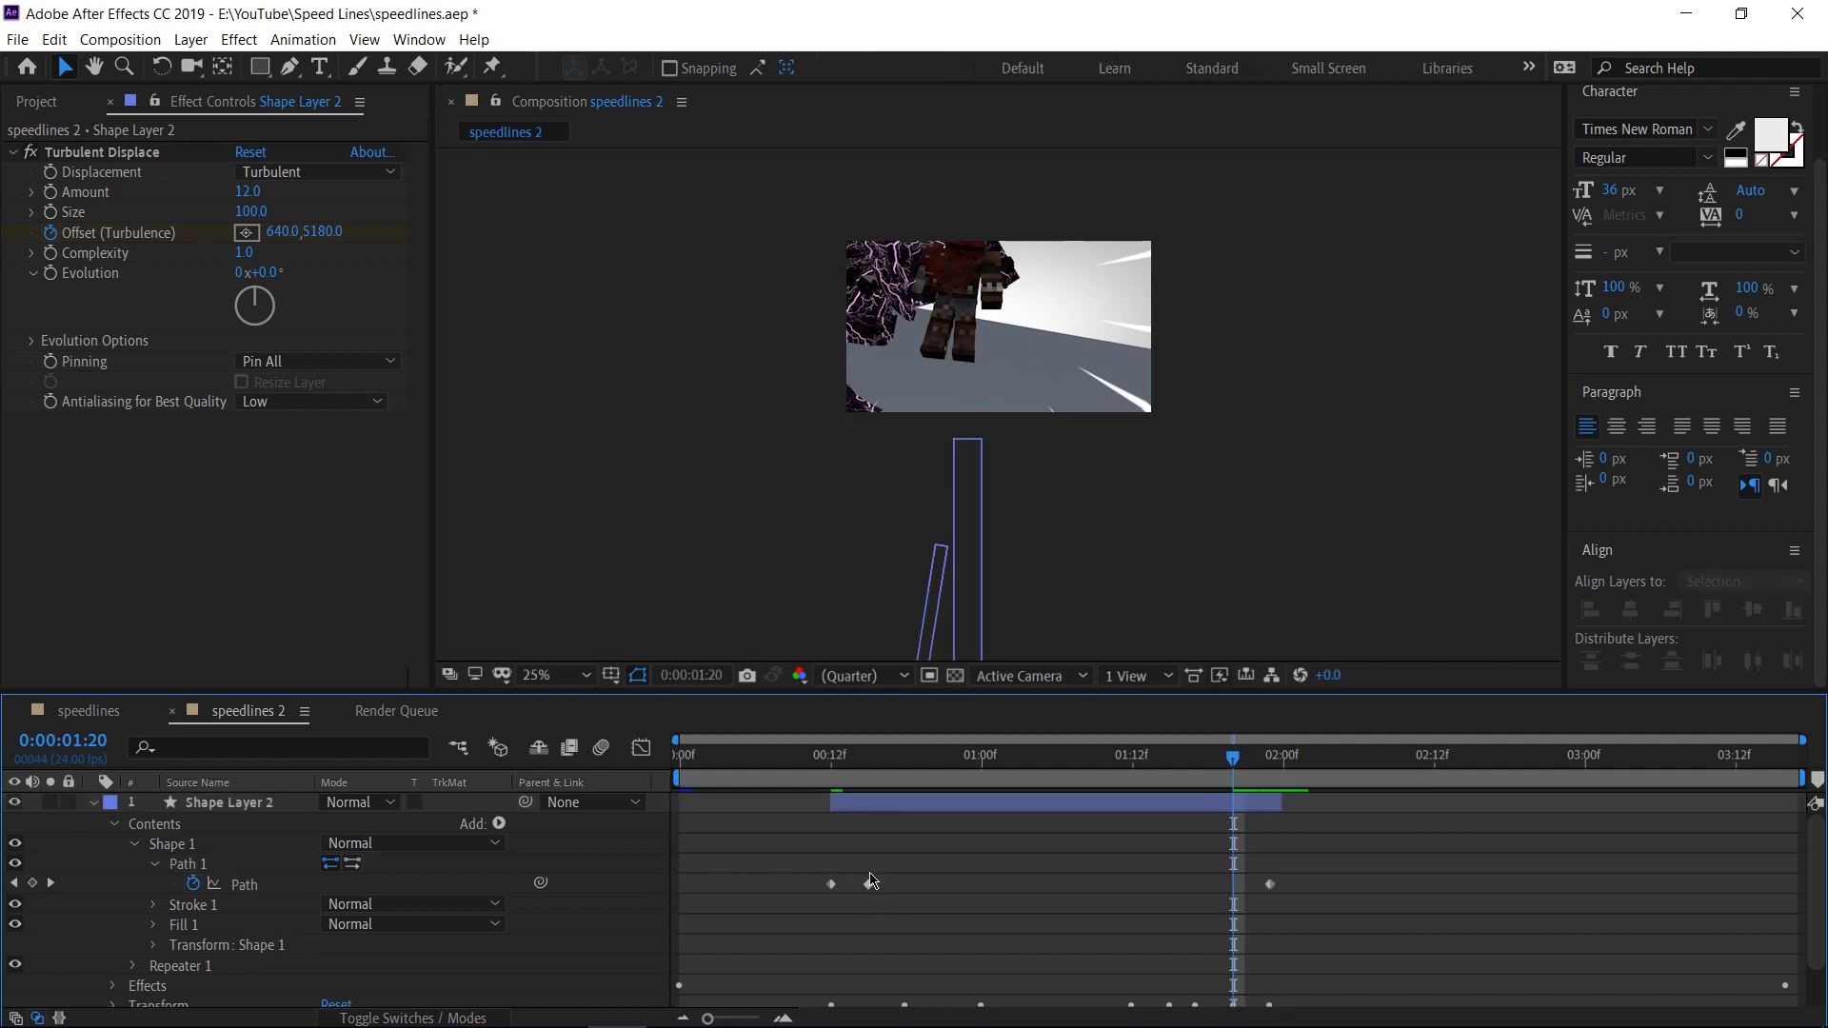
left_click(868, 883)
key("ctrl+c")
key("ctrl+v")
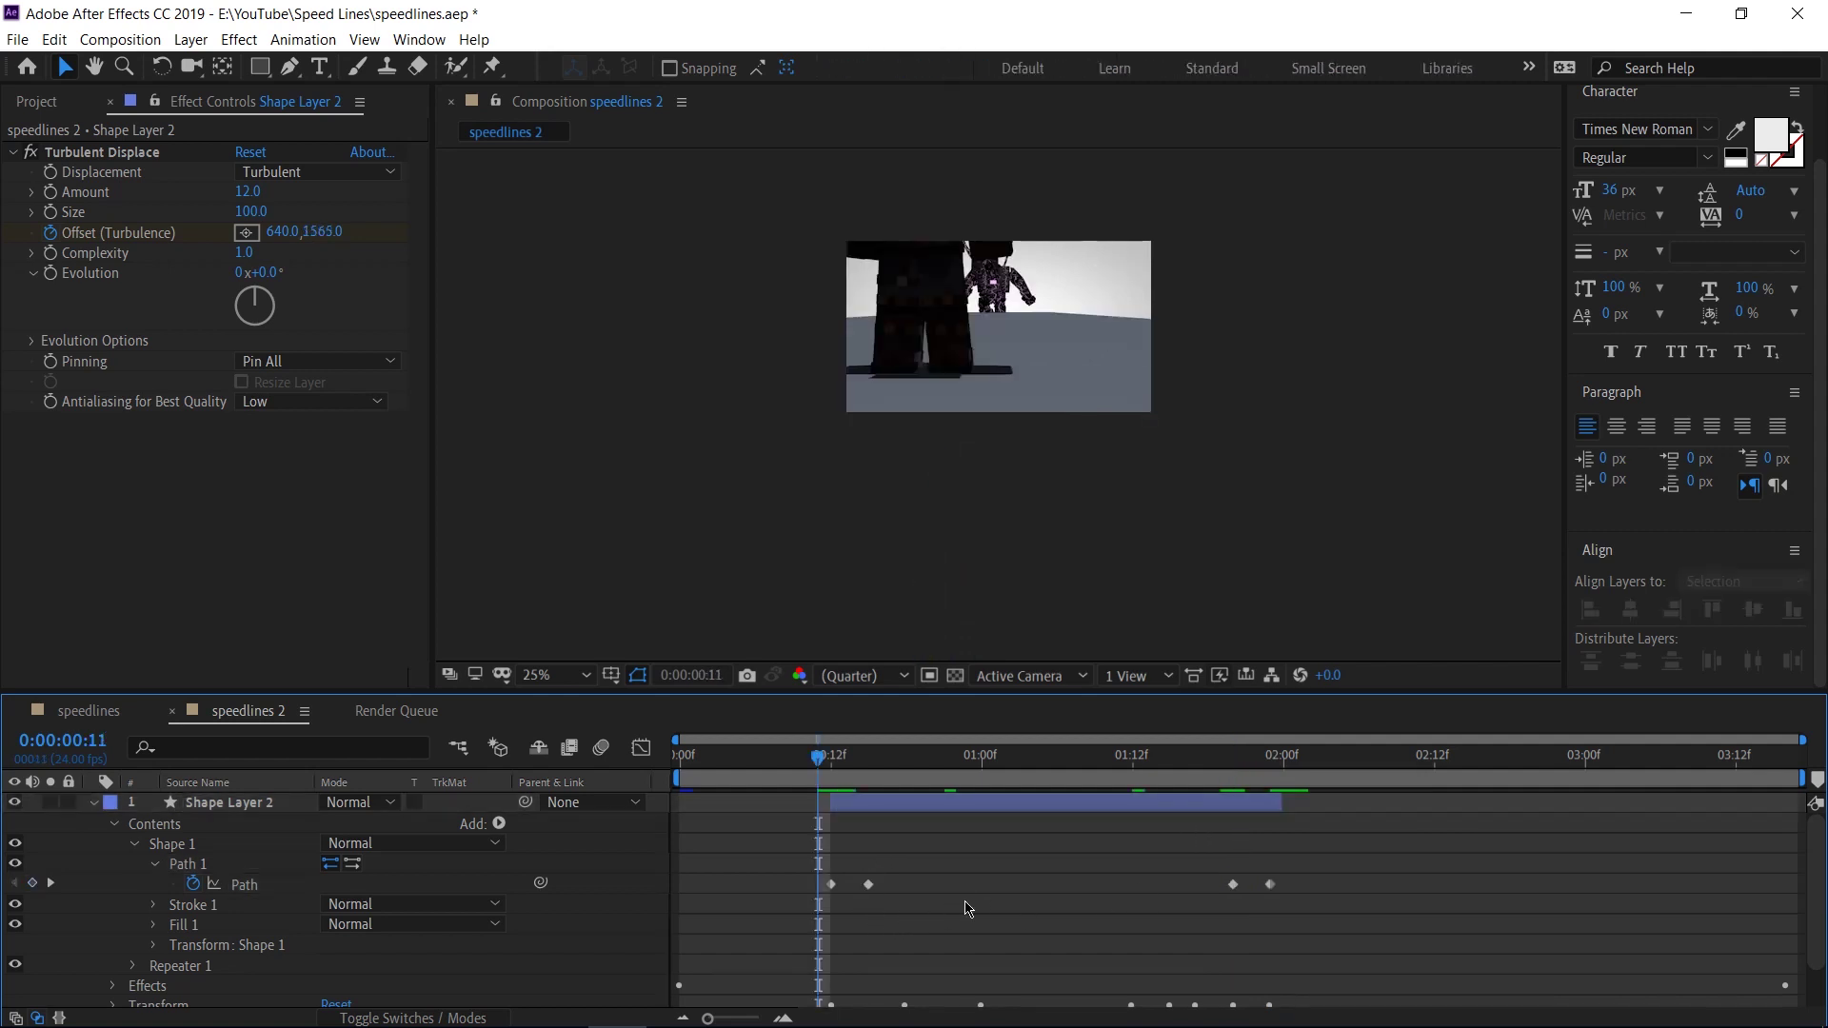
key("space")
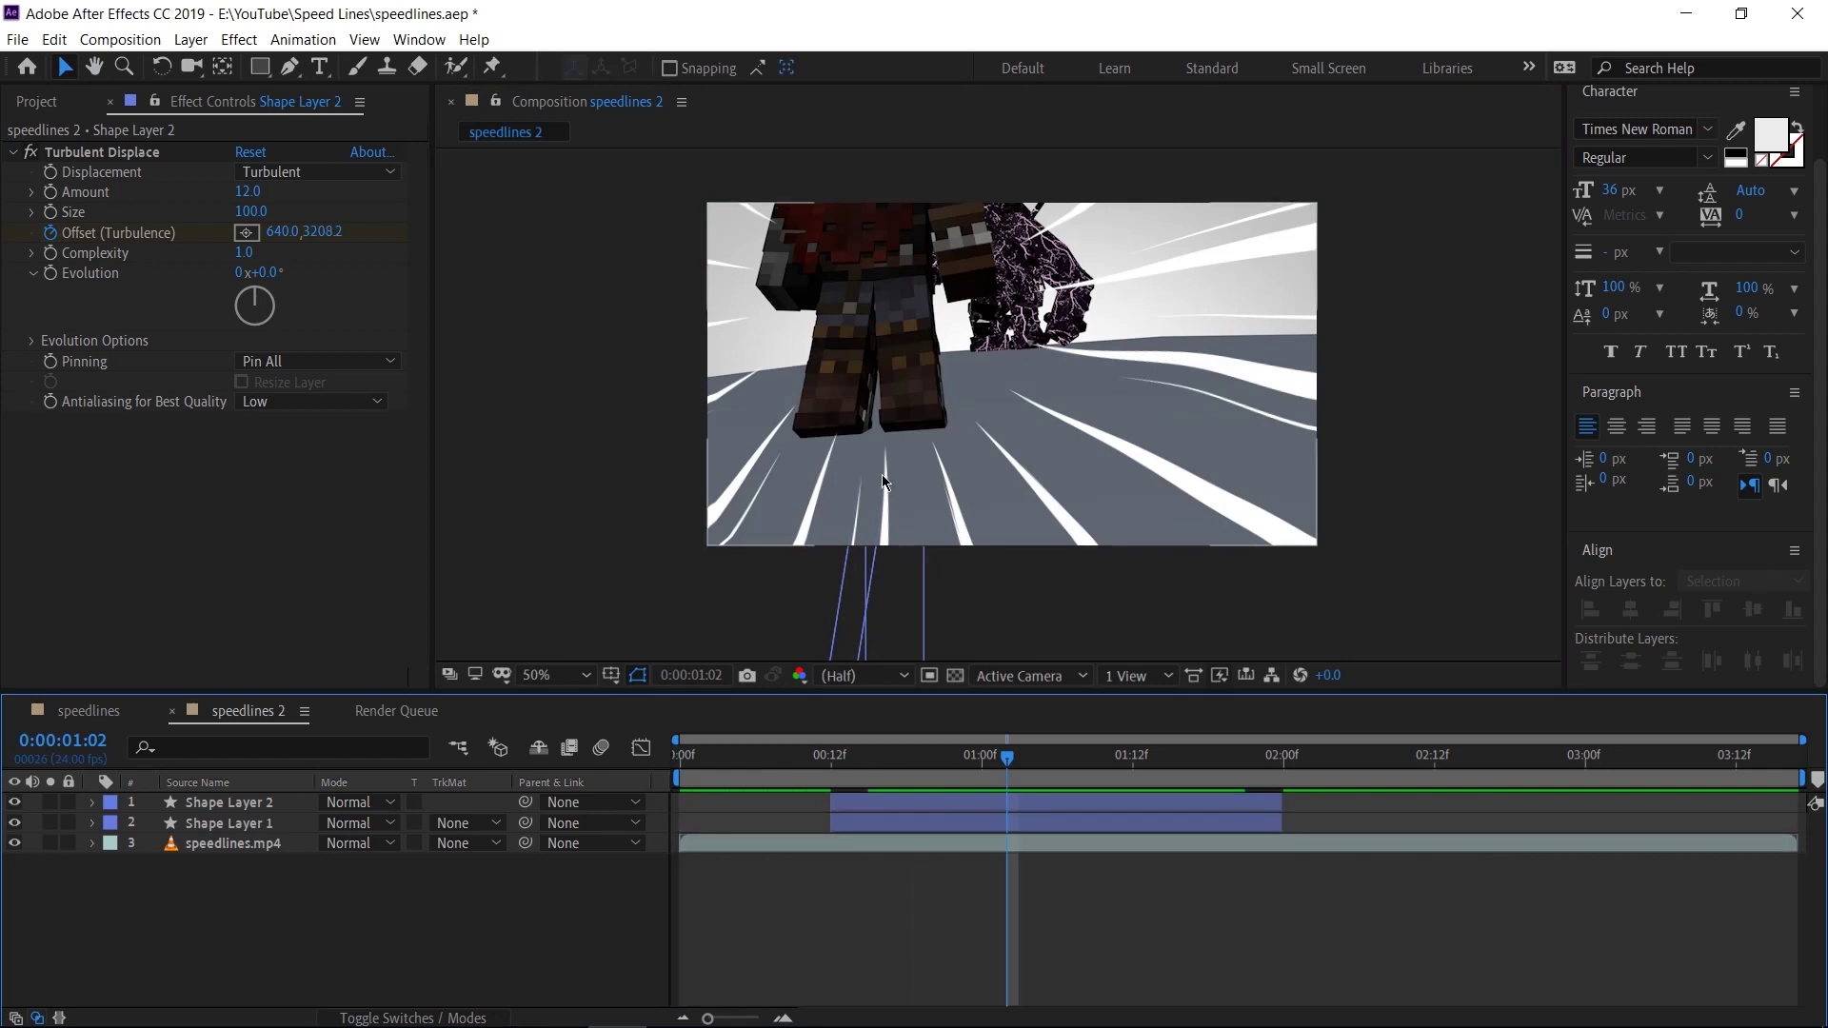
Step: Set the blending mode of both speed line shape layers to Overlay and preview the effect
left_click(209, 825)
left_click(253, 803, "shift")
left_click(371, 803)
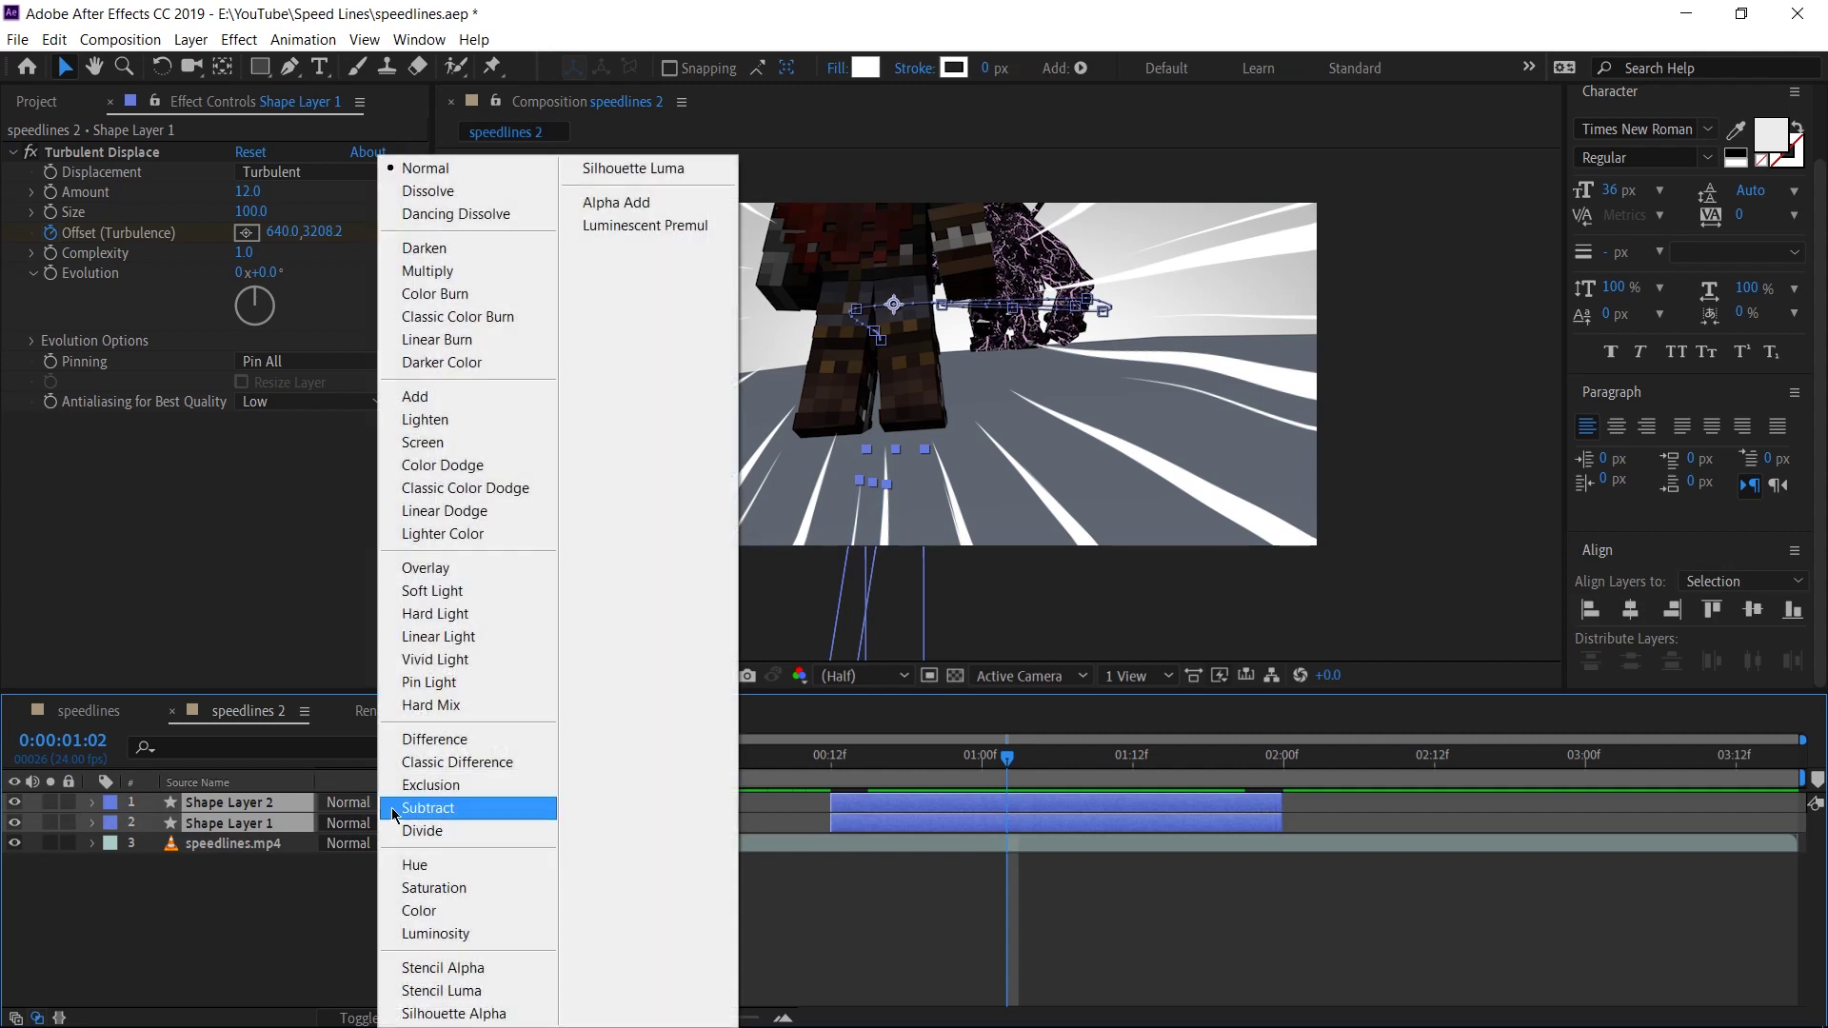
left_click(453, 569)
left_click(1440, 946)
key("space")
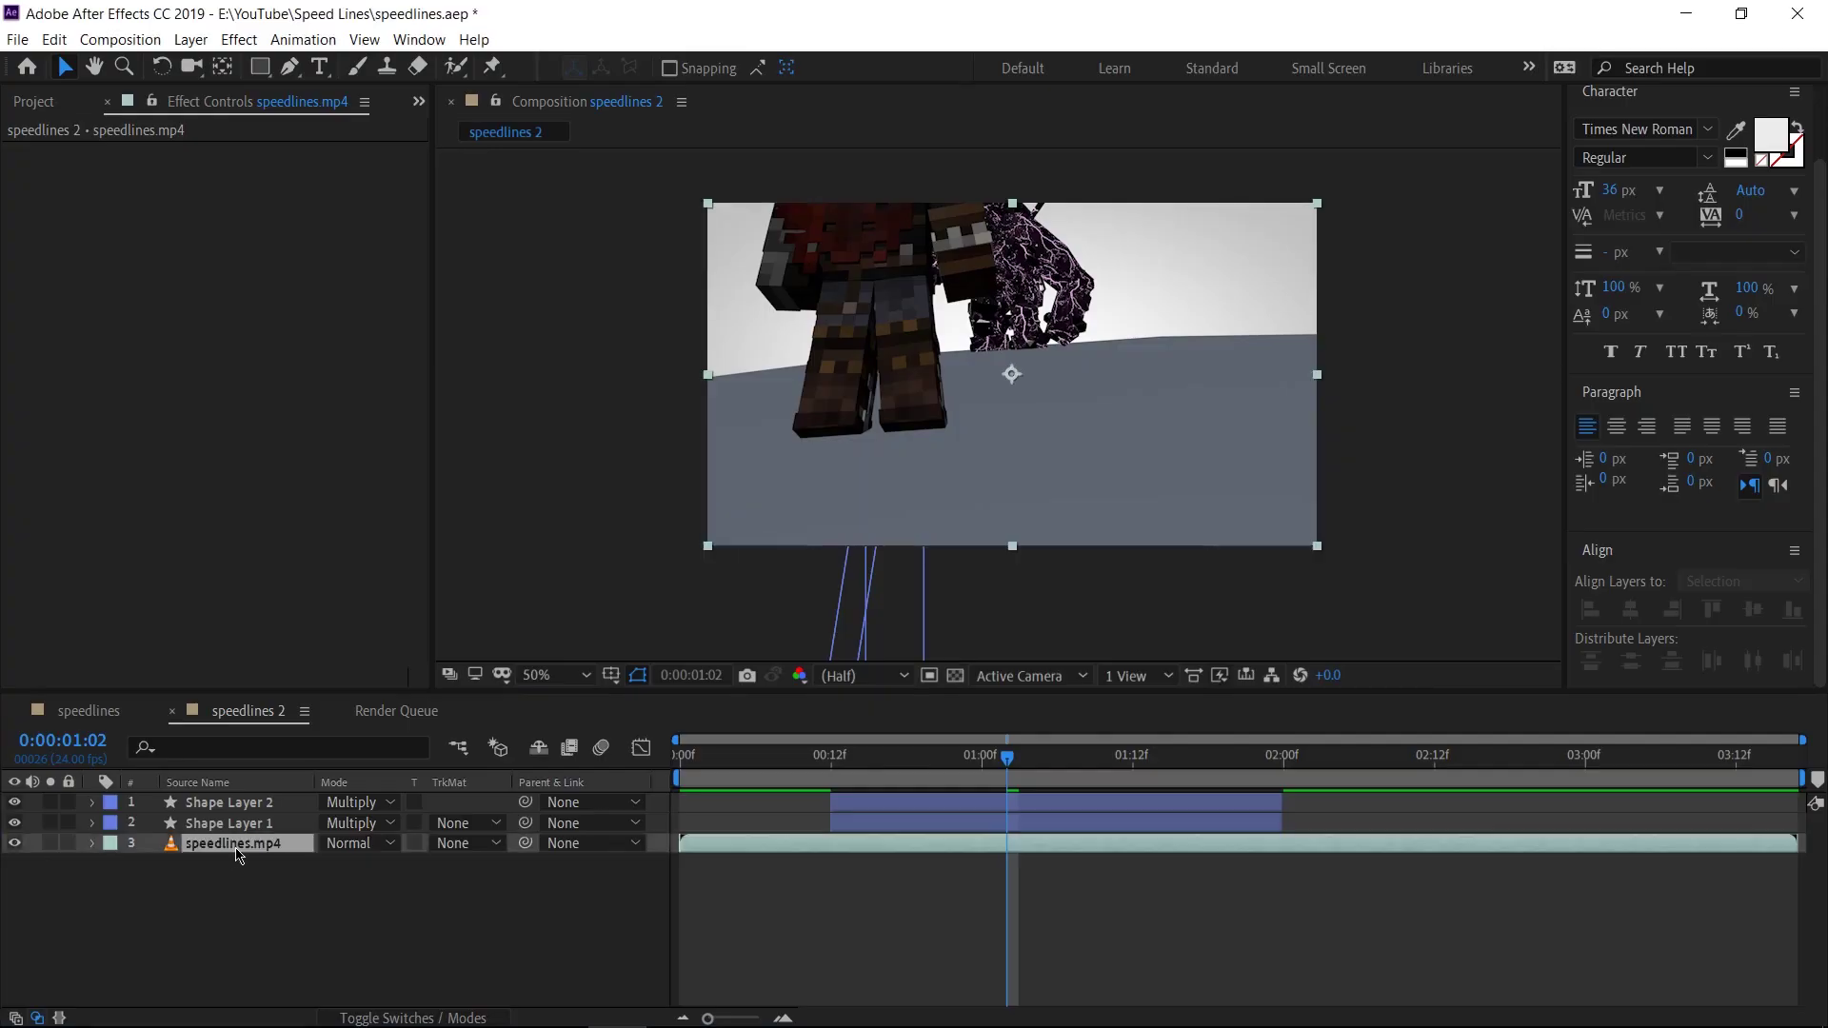
Step: Scale the speedlines.mp4 footage to 105% and split its layer at 0:00:00:16
key("s")
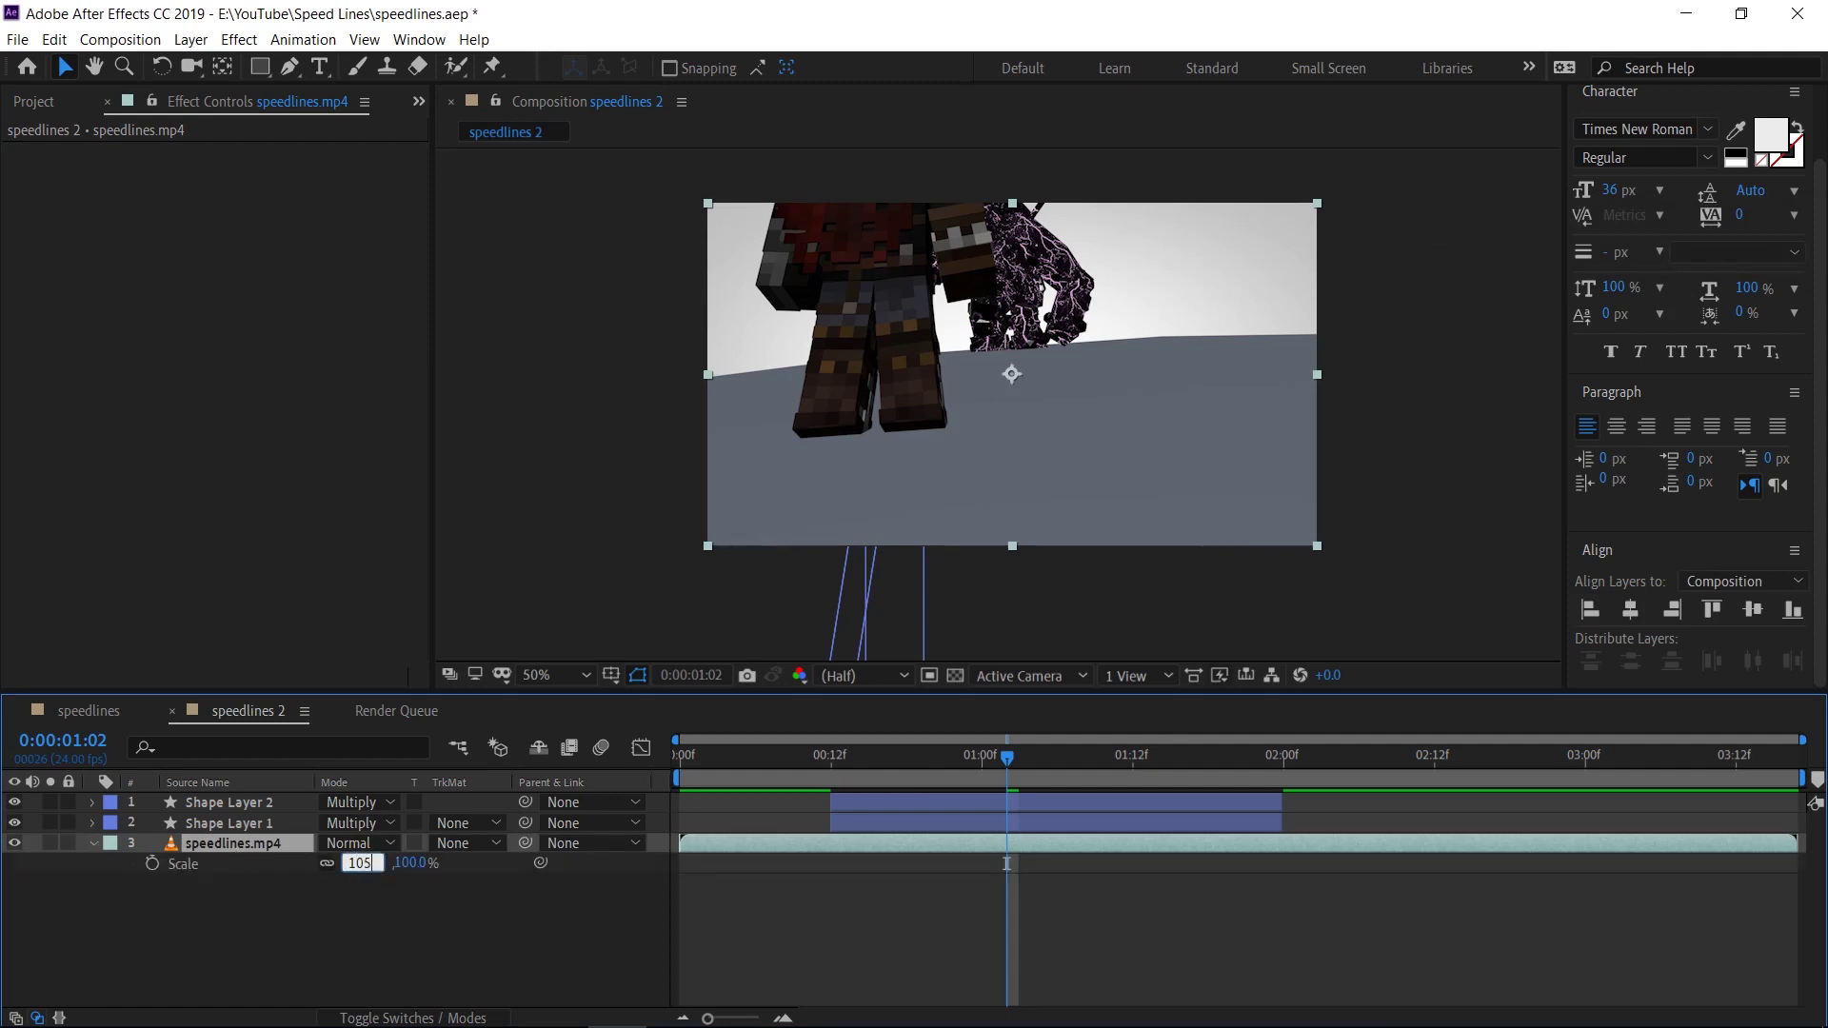
type("105")
key("Return")
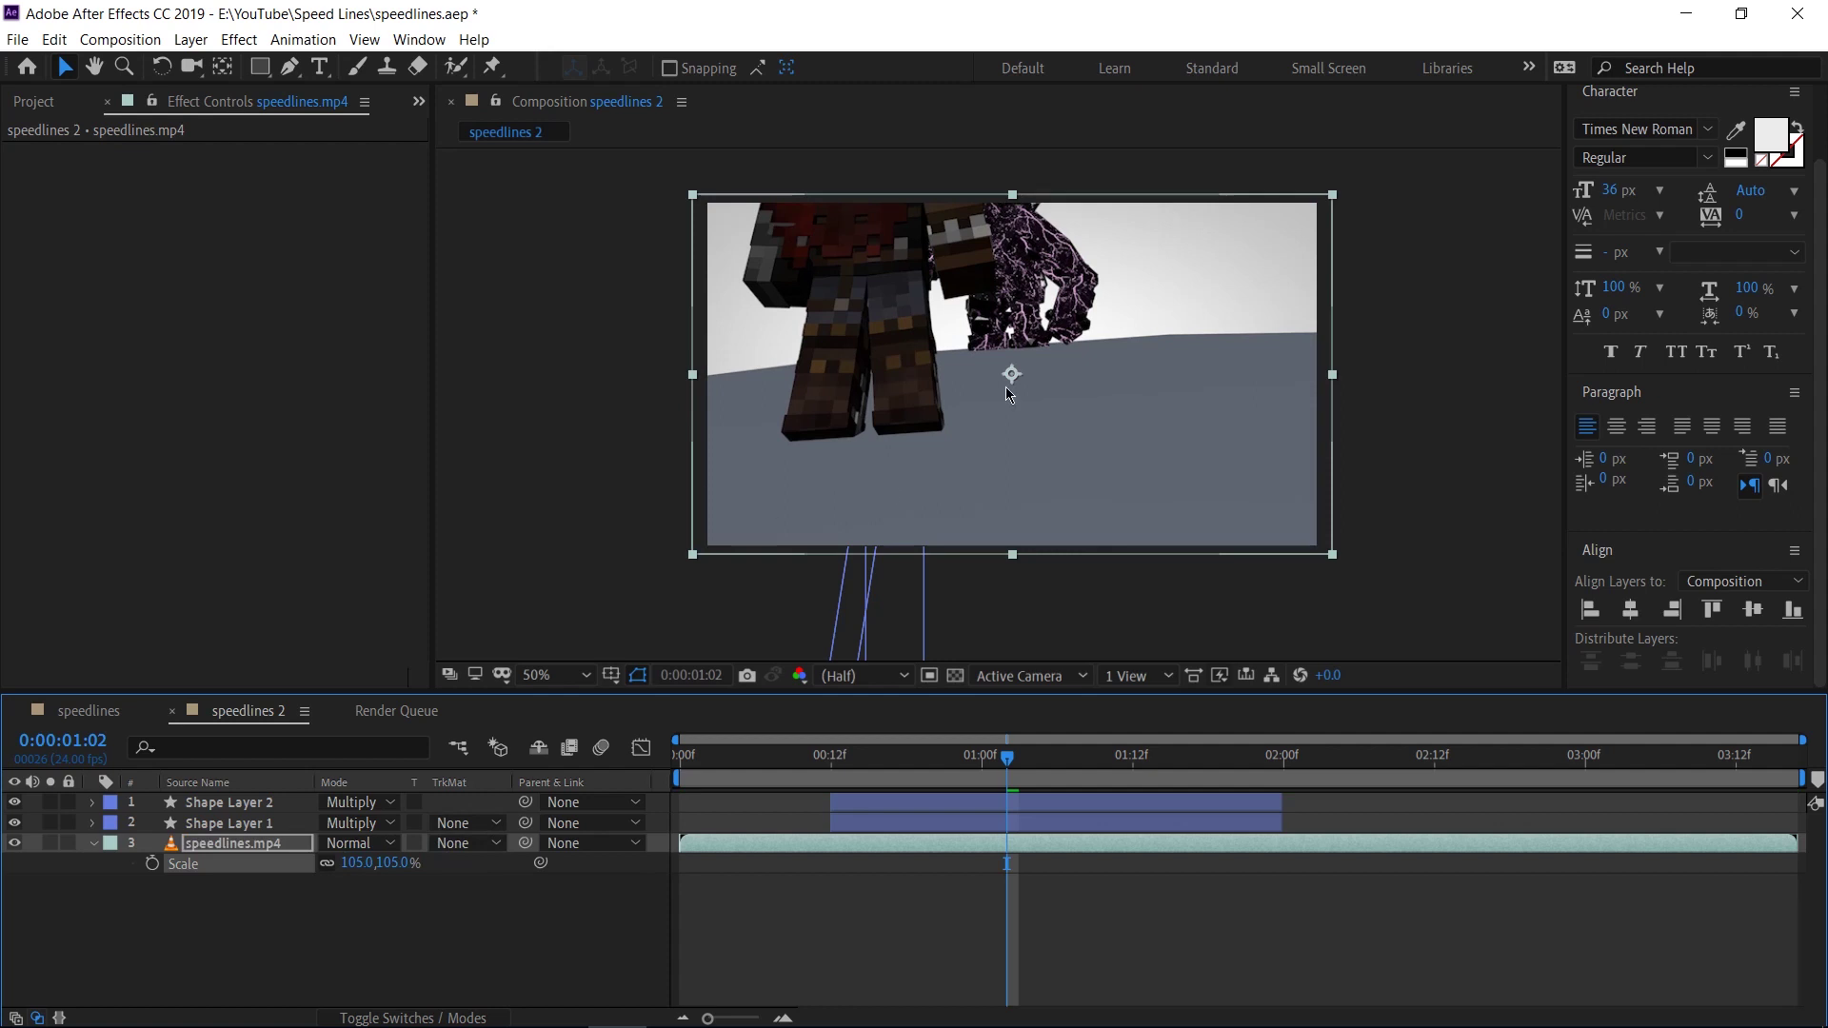
left_click_drag(724, 756, 879, 812)
key("ctrl+shift+d")
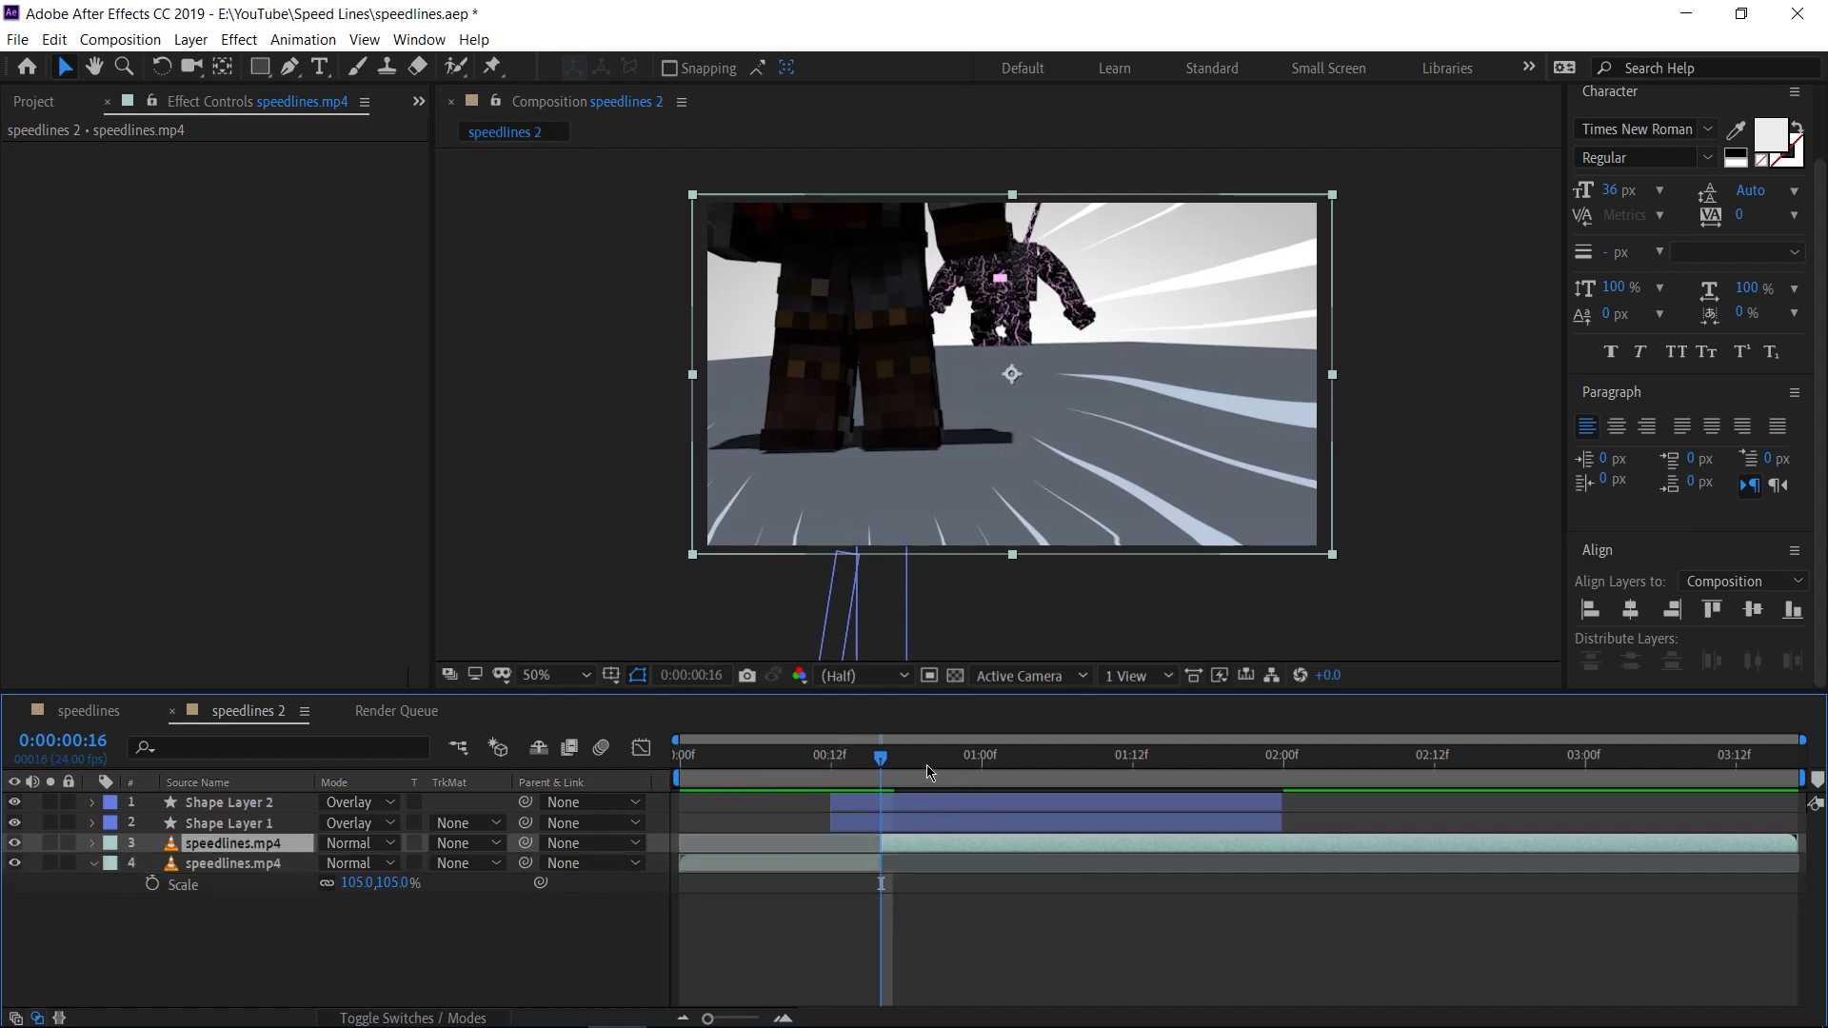
Step: Split the upper speedlines.mp4 footage layer at 0:00:01:20
left_click_drag(930, 772, 1233, 828)
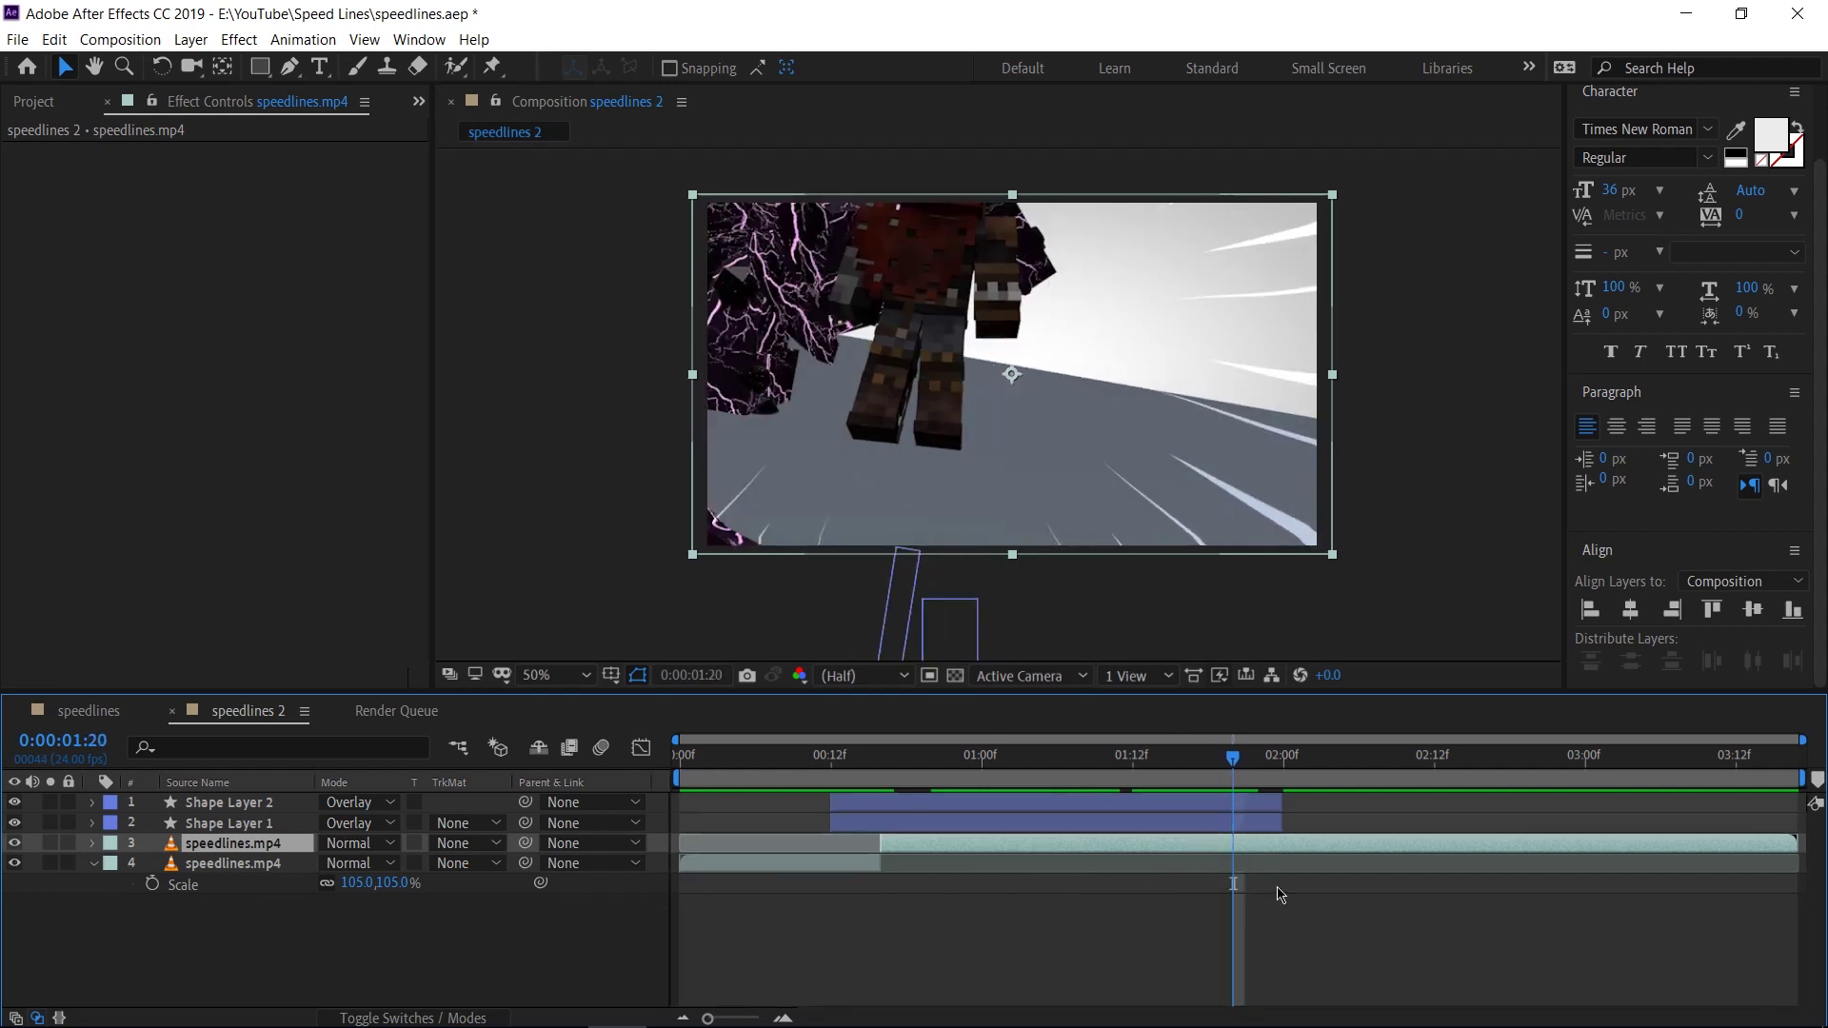
key("ctrl+shift+d")
Step: Add Scale keyframes of 105% to the middle speedlines.mp4 segment at 0:00:00:16 and 0:00:01:20
left_click_drag(1243, 849, 889, 818)
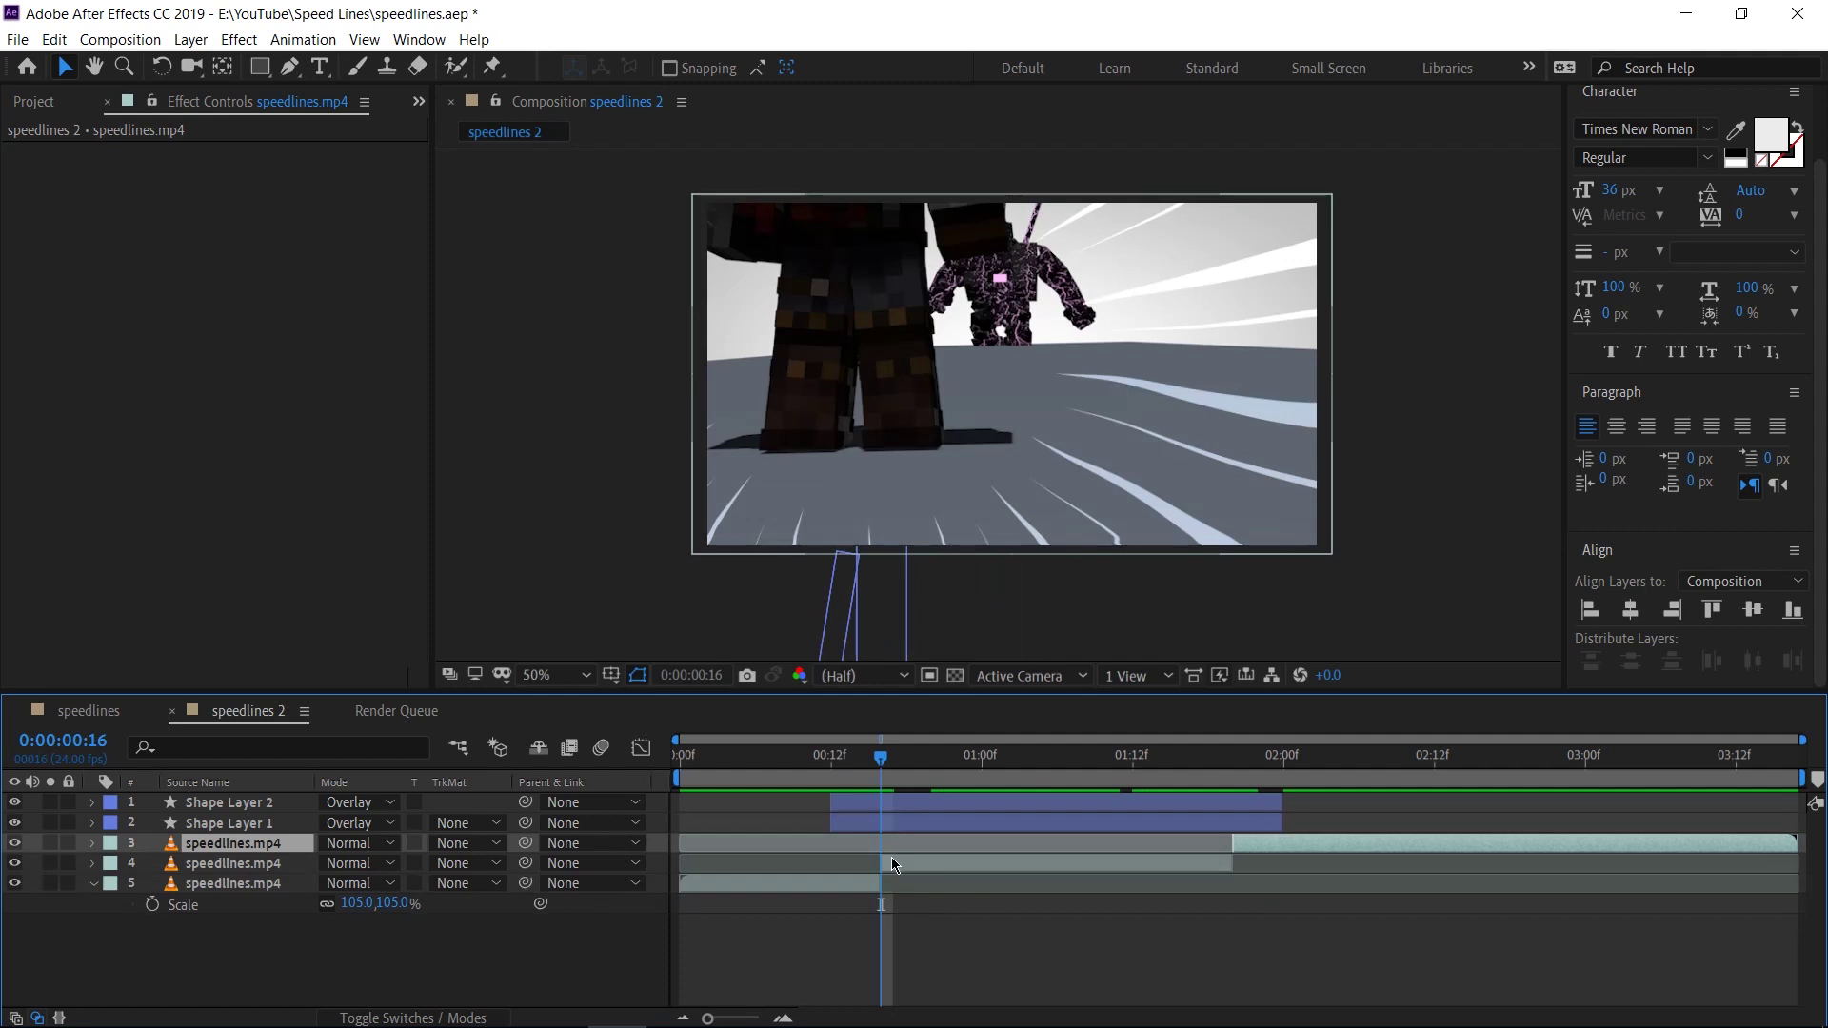
left_click(893, 863)
left_click(92, 884)
key("s")
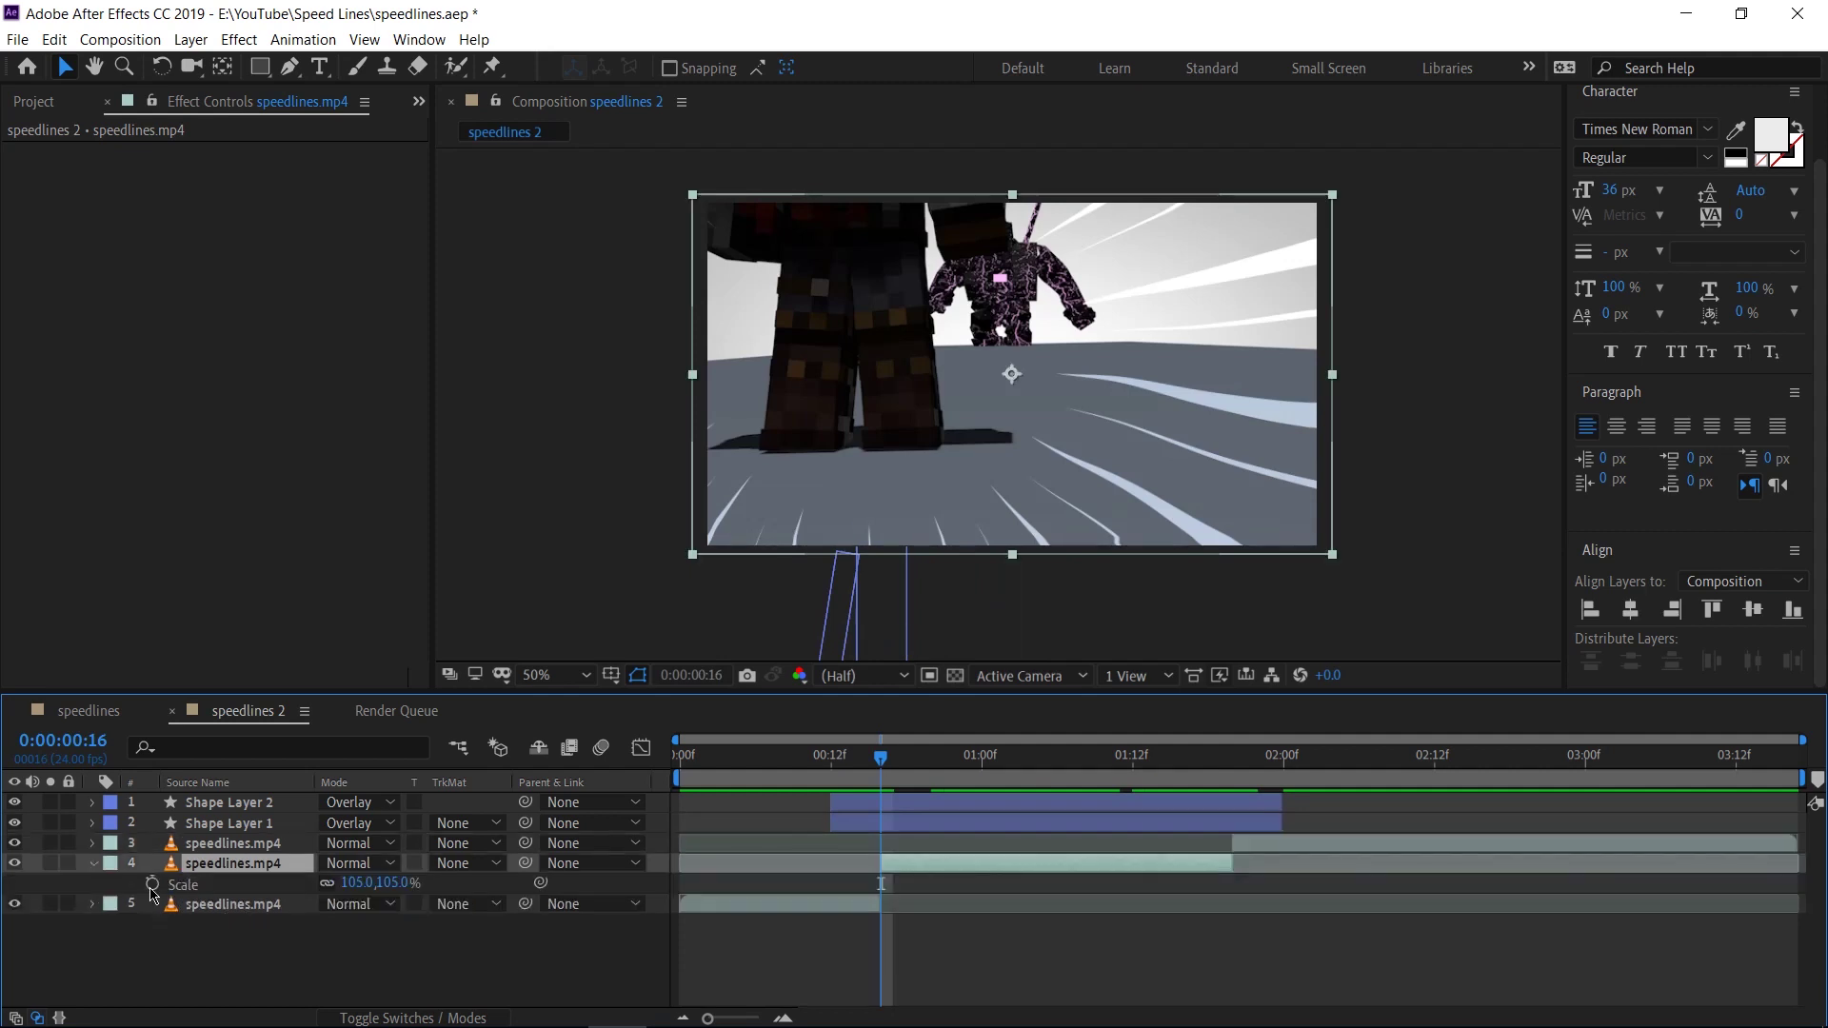
left_click(153, 884)
left_click_drag(880, 757, 1230, 806)
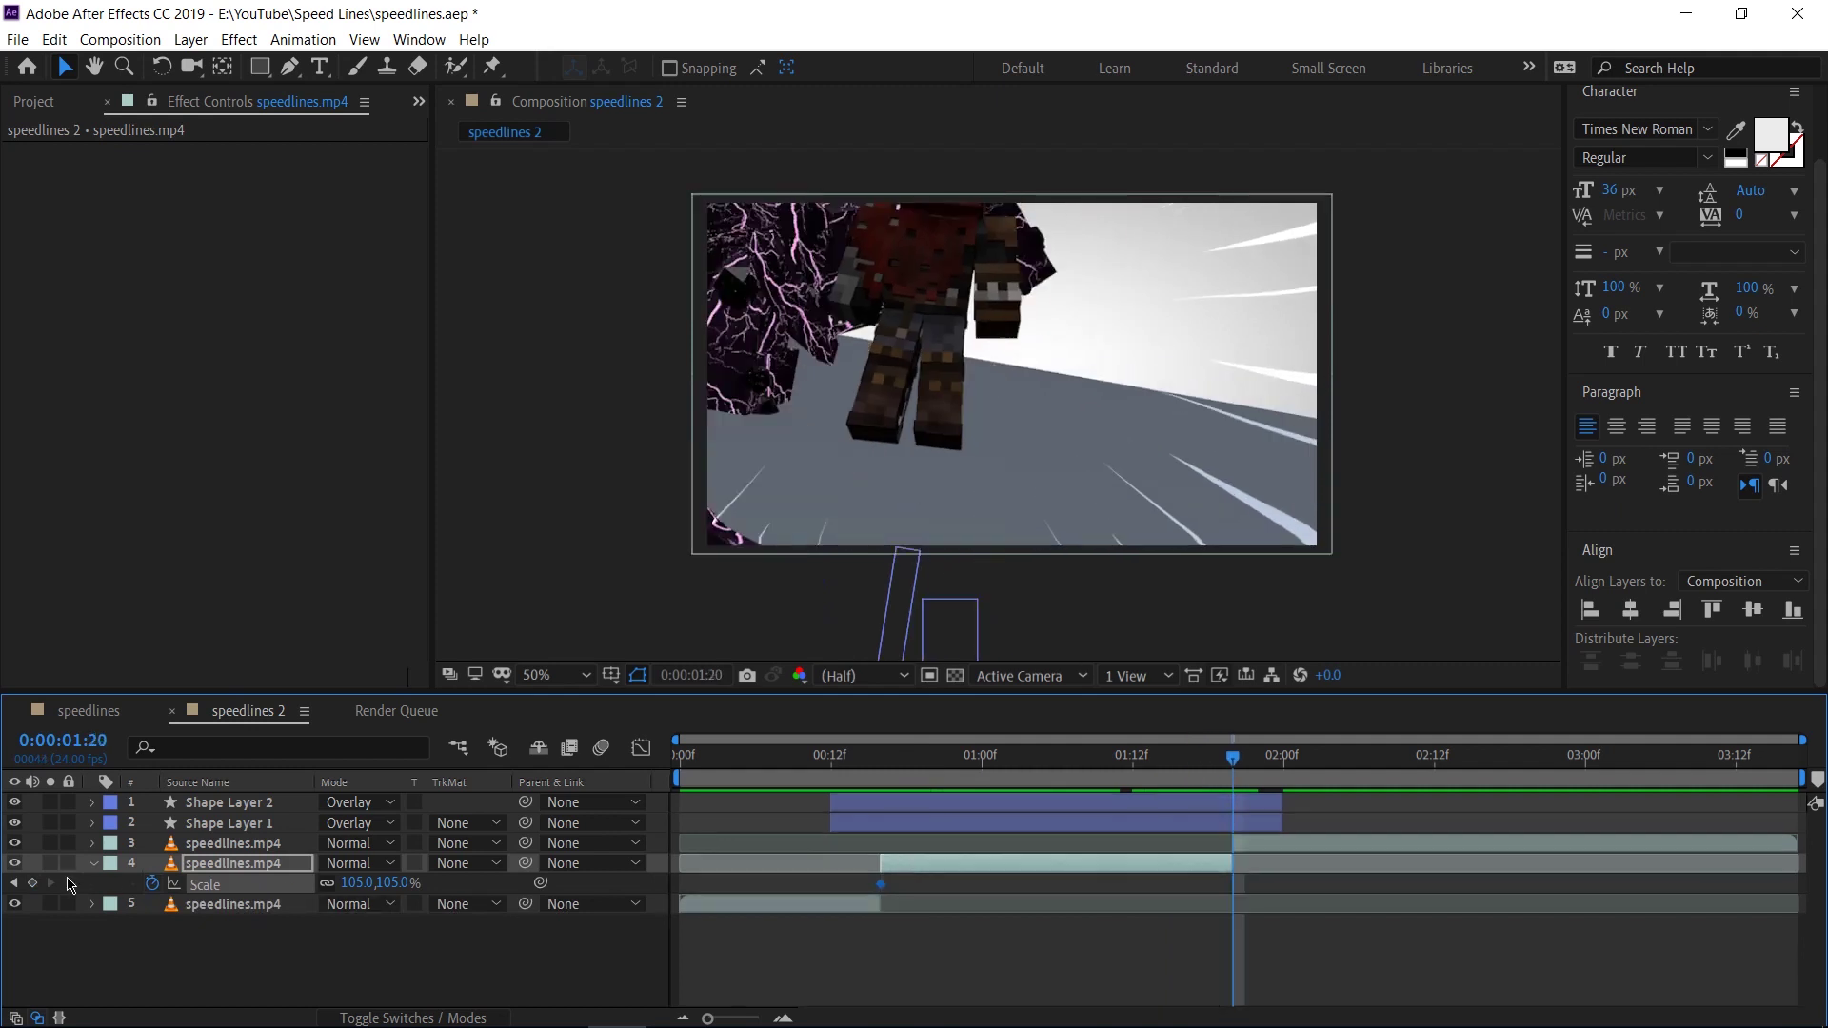
Step: Set the middle footage segment's Scale to 145% at 0:00:01:16 and preview the zoom from 0:00:00:12
left_click_drag(1169, 764, 1181, 813)
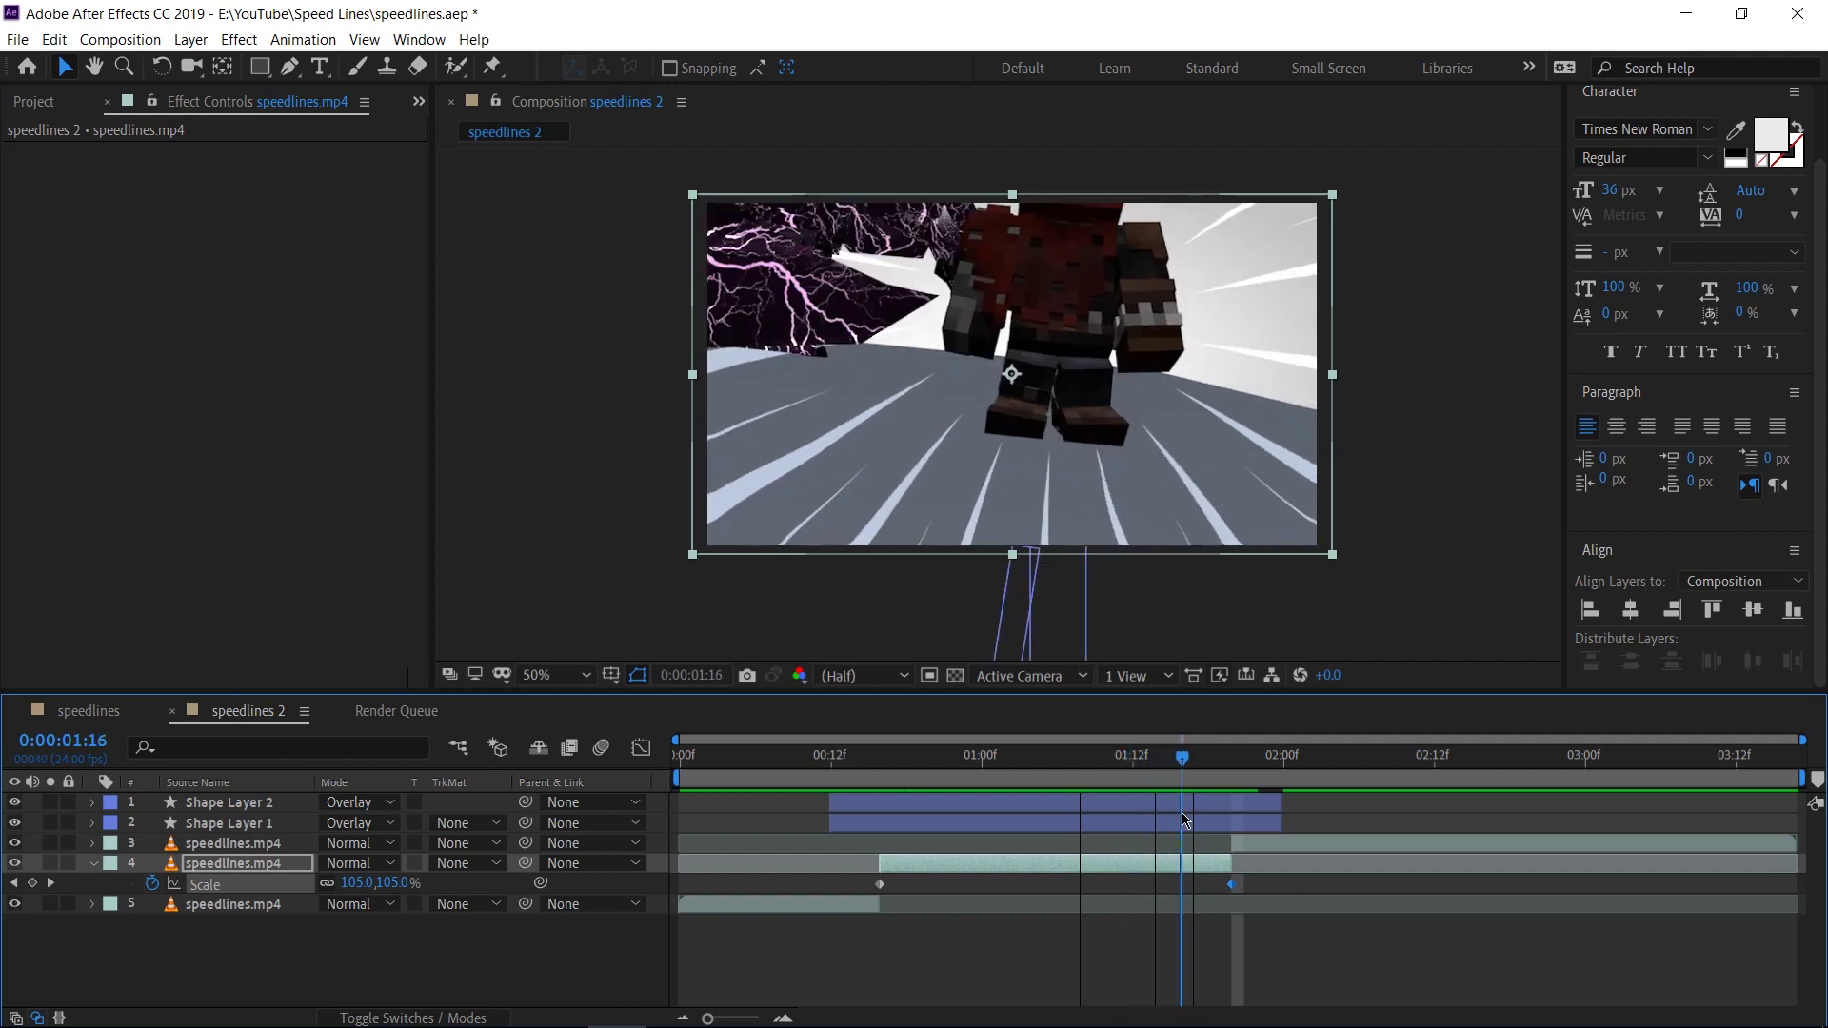
left_click(357, 885)
type("1")
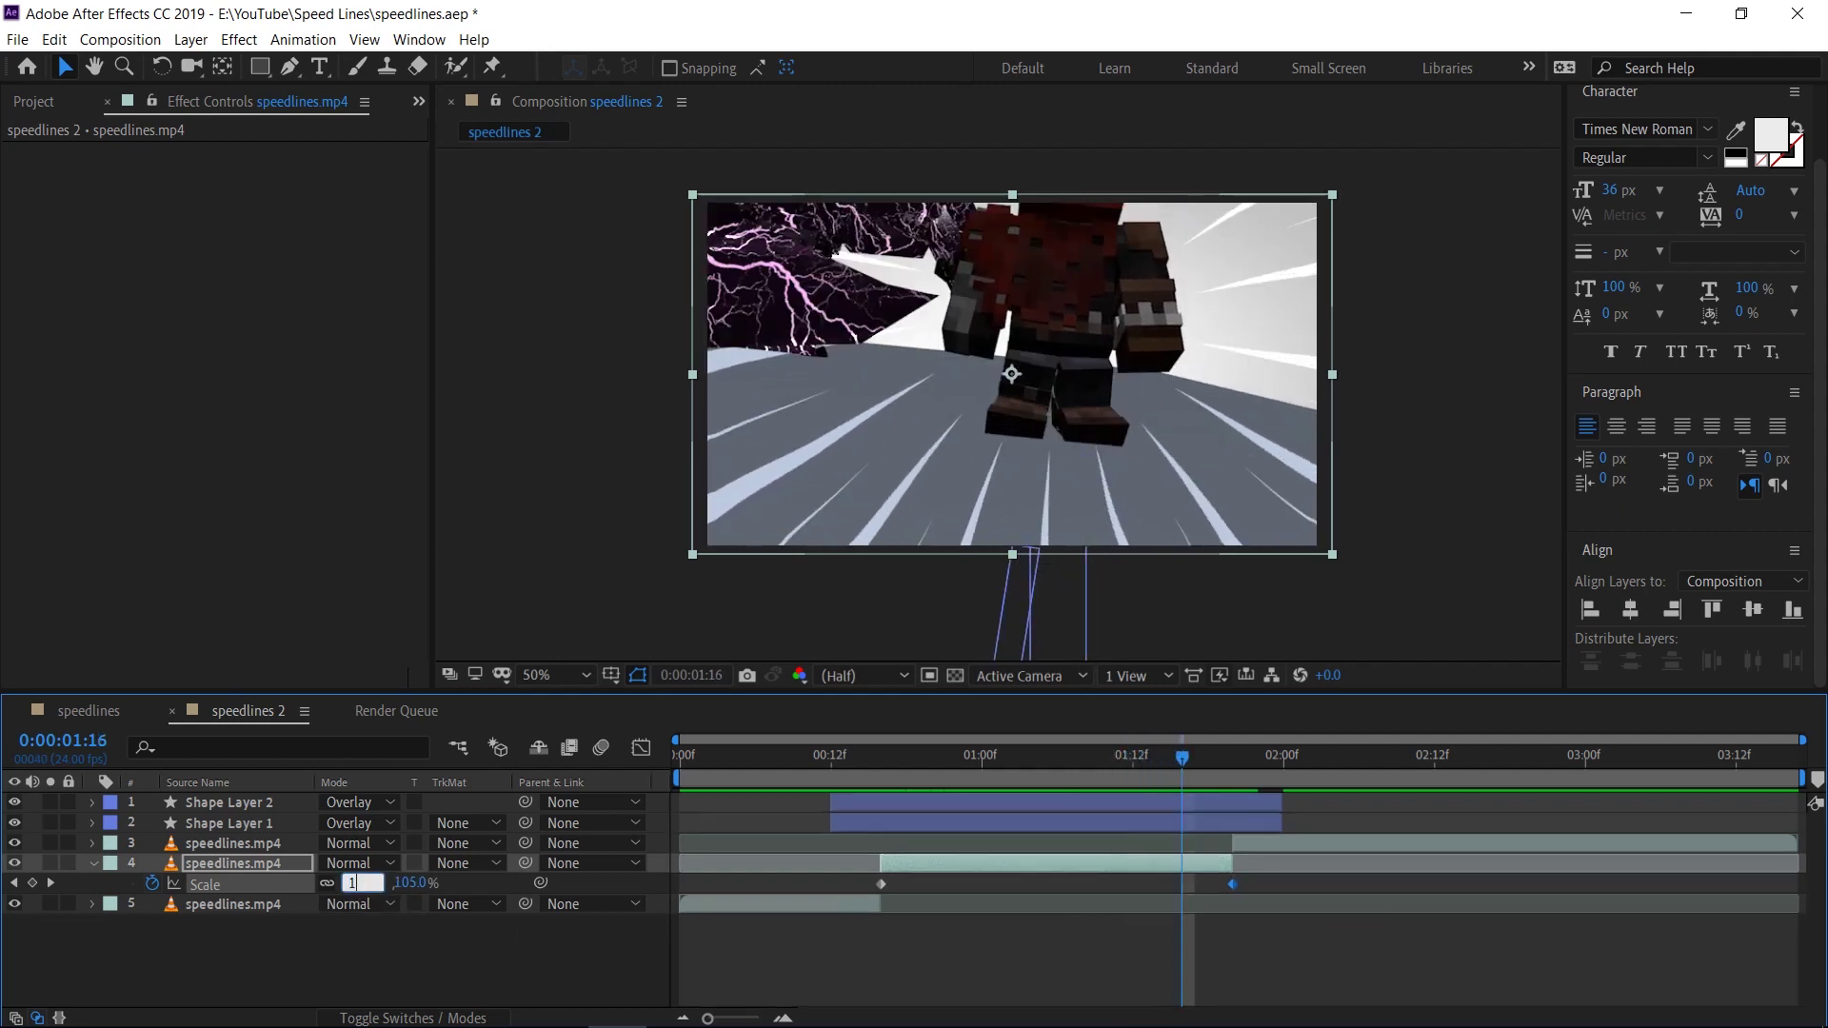
type("45")
key("Return")
left_click(831, 761)
key("space")
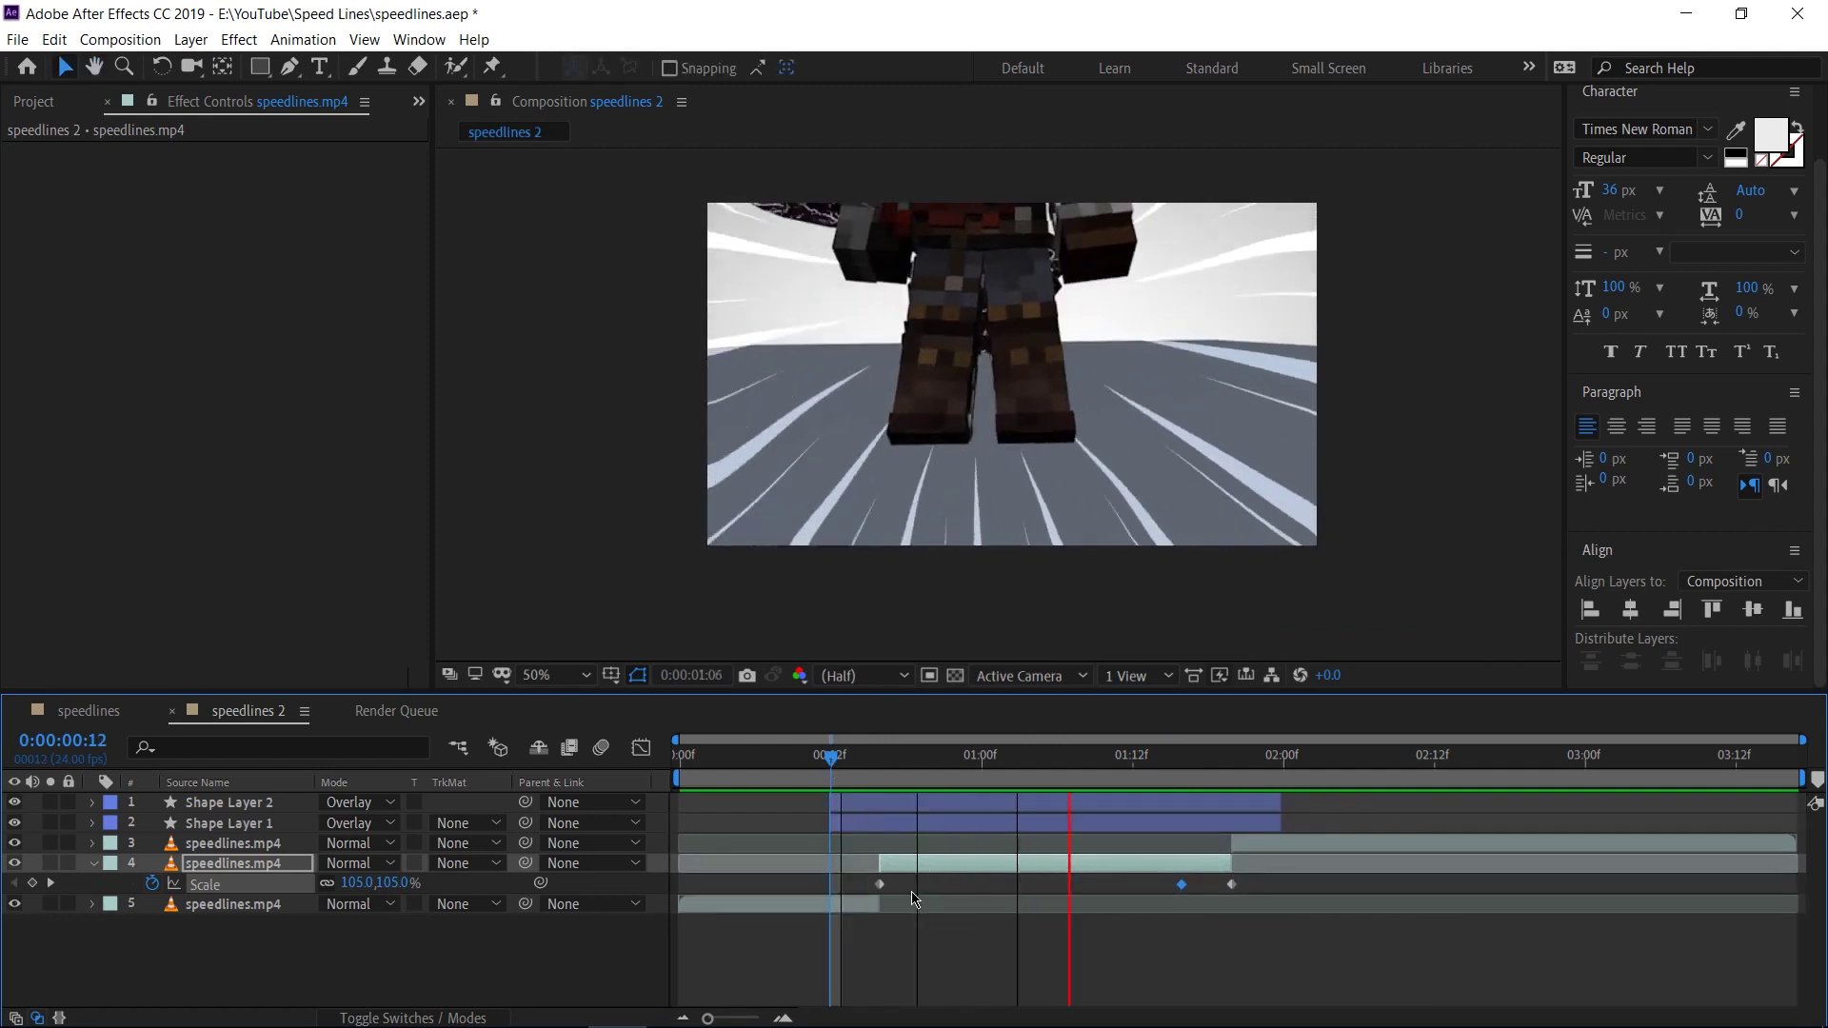
Step: Add Rotation keyframes of 0° to the middle footage segment at 0:00:00:16 and 0:00:01:20
left_click_drag(1182, 765, 881, 767)
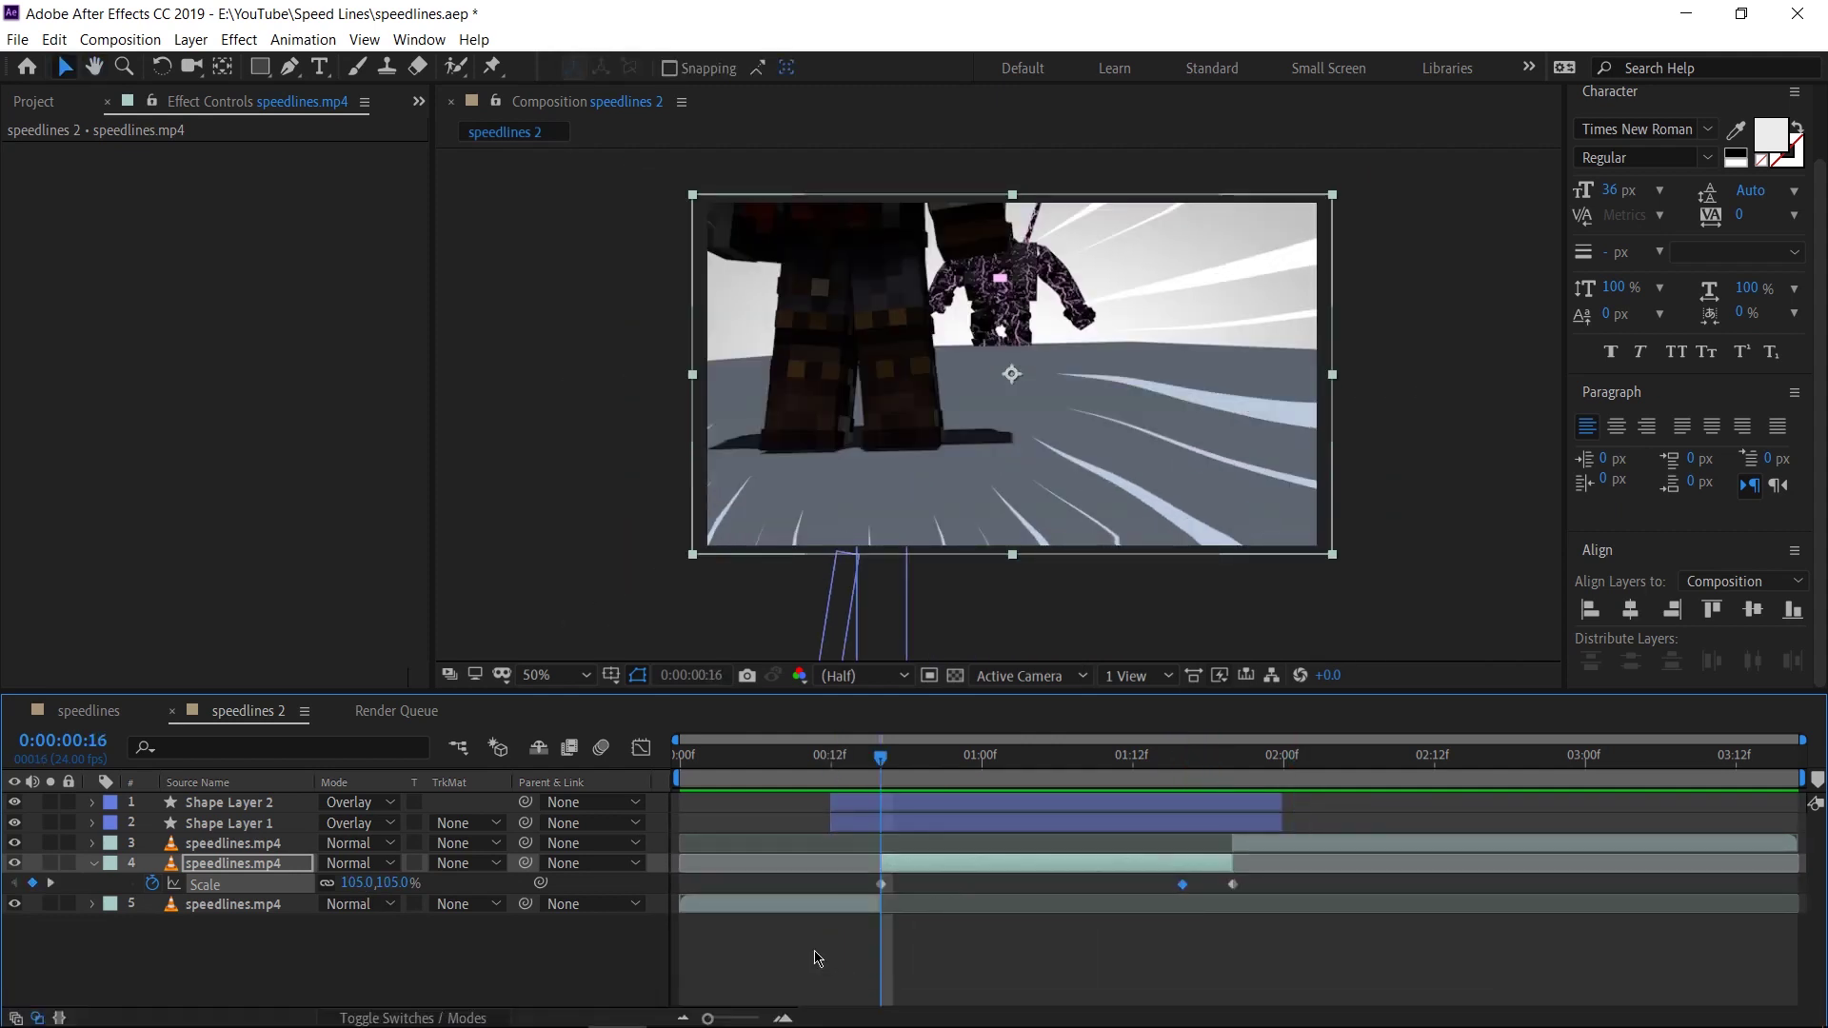
key("r")
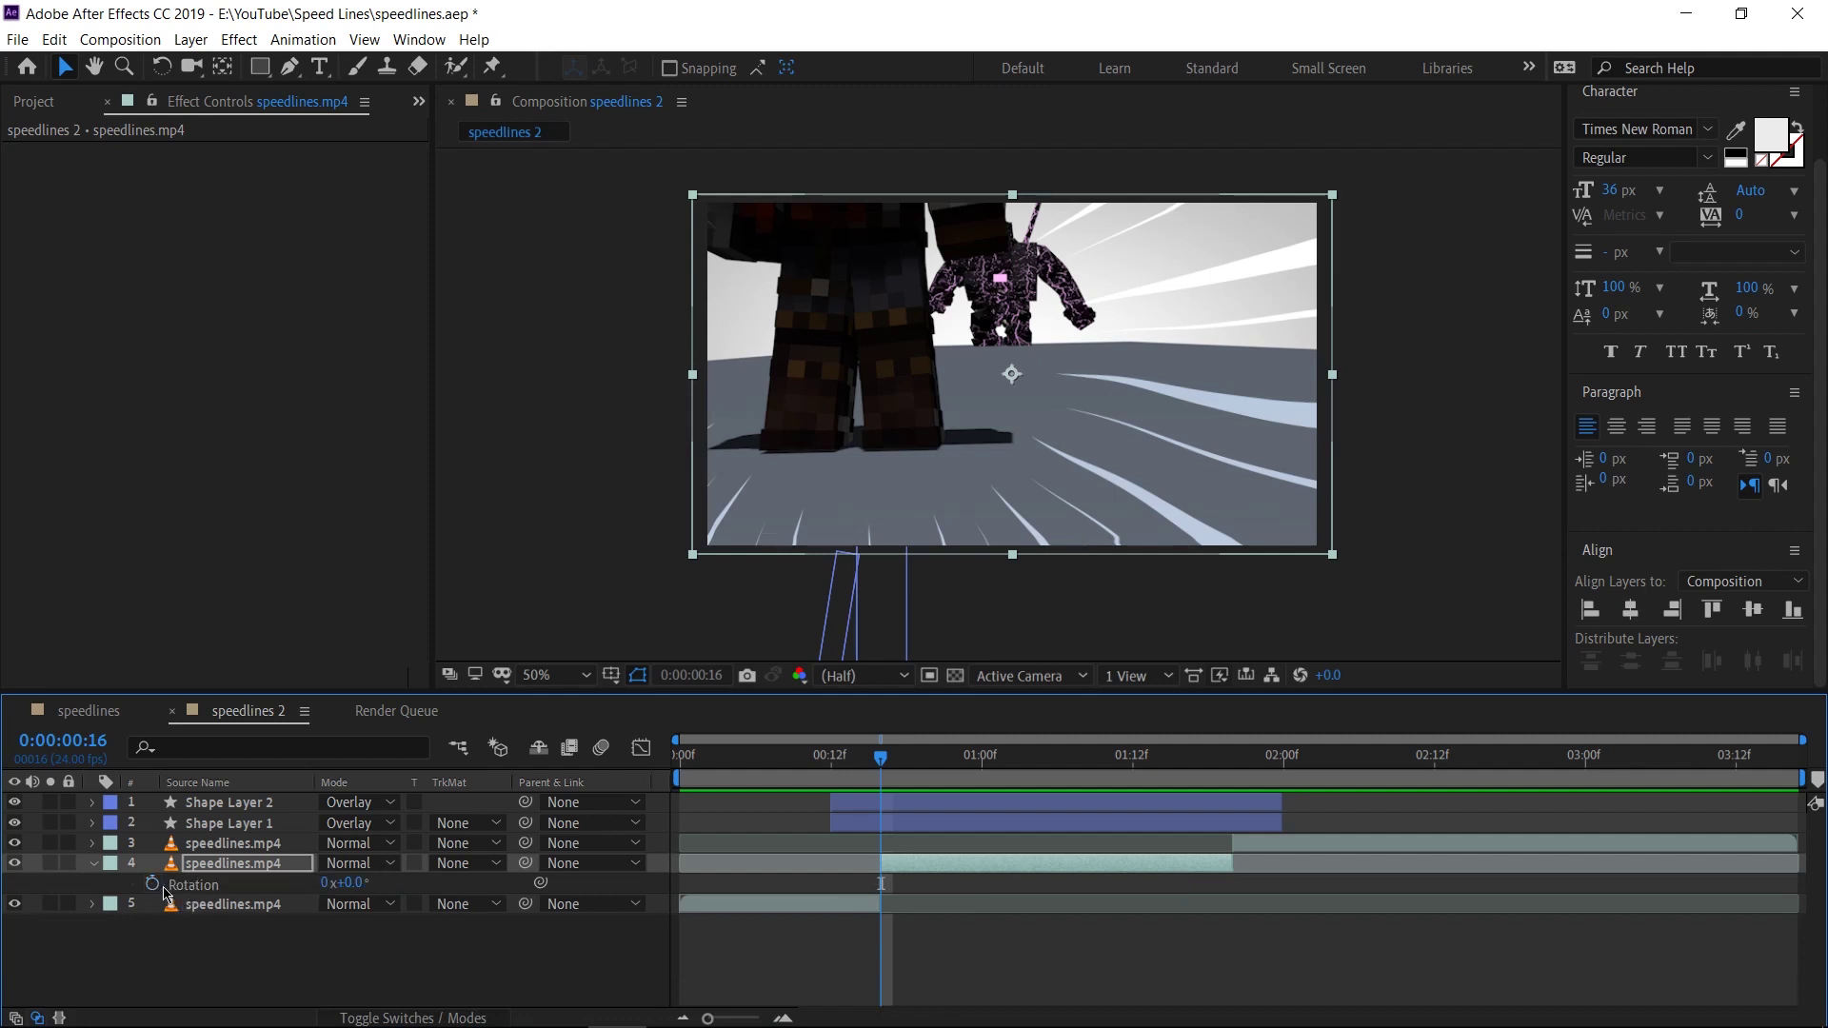
left_click(154, 884)
left_click(1231, 764)
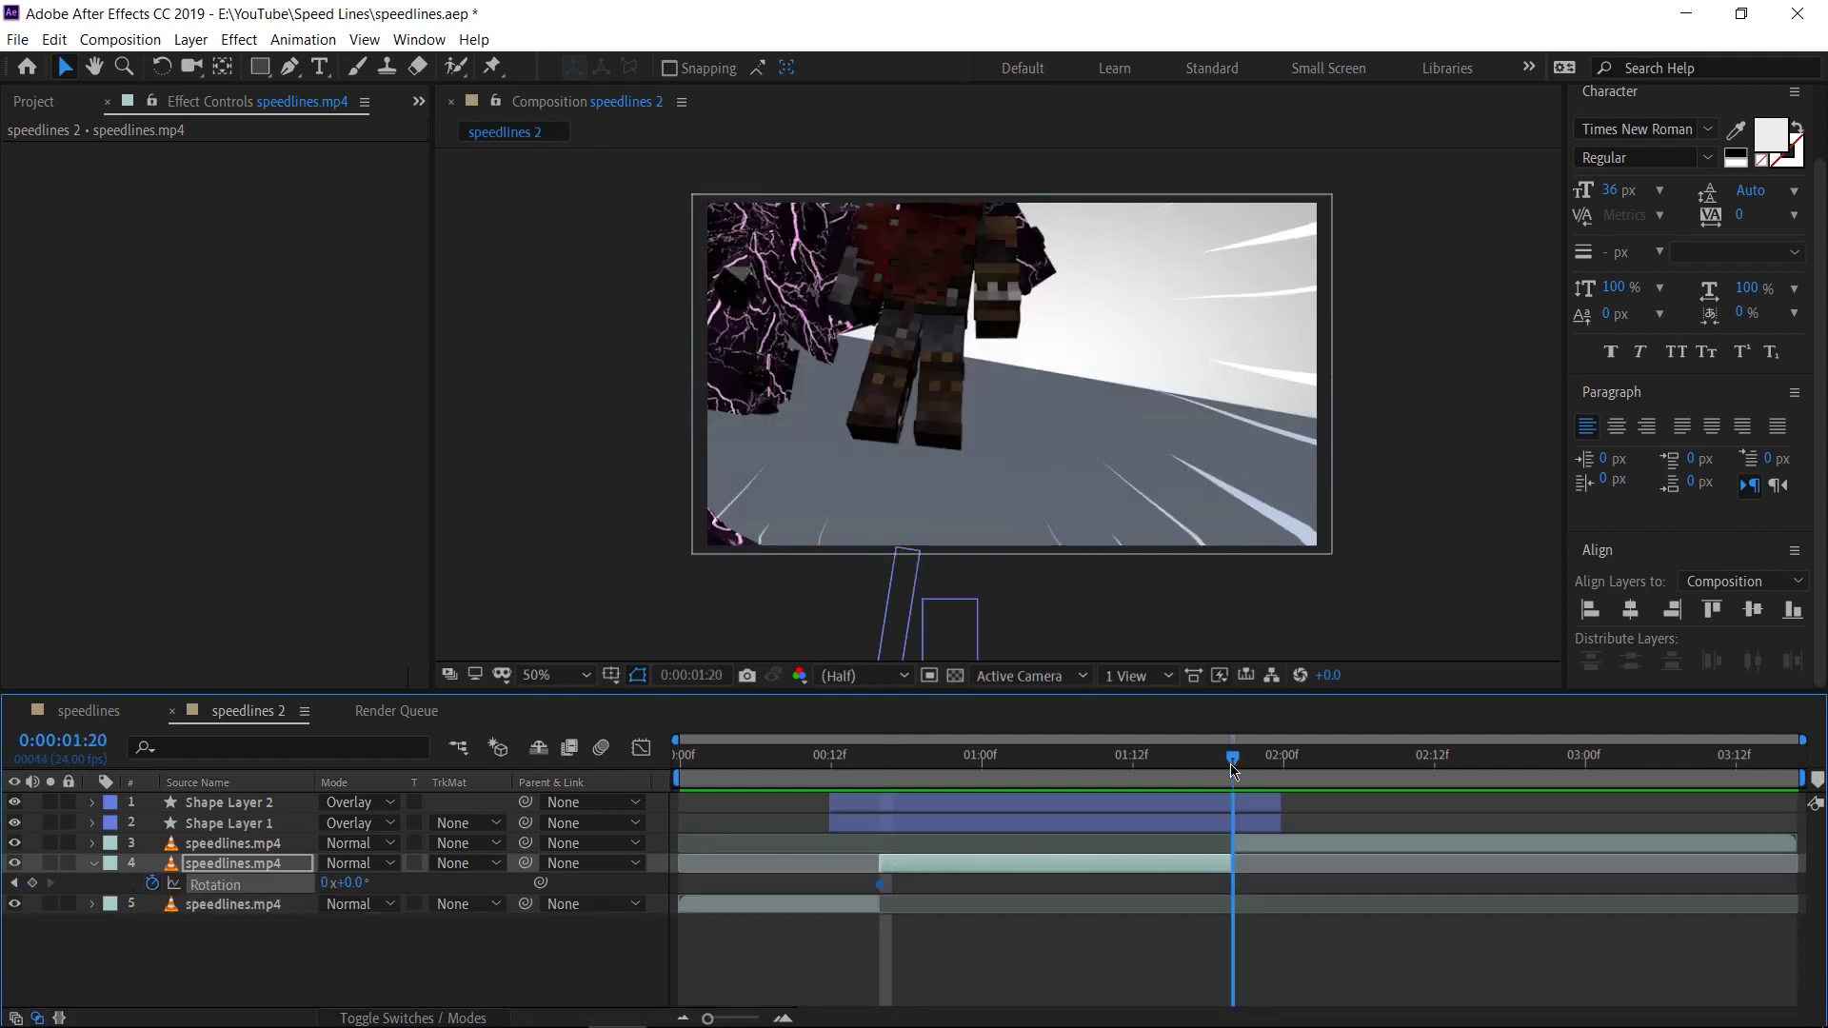
left_click(33, 884)
Step: Rotate the middle footage segment to -4° at 0:00:01:00 and slightly in the positive direction around 0:00:01:14, and preview the motion
left_click_drag(878, 759, 981, 782)
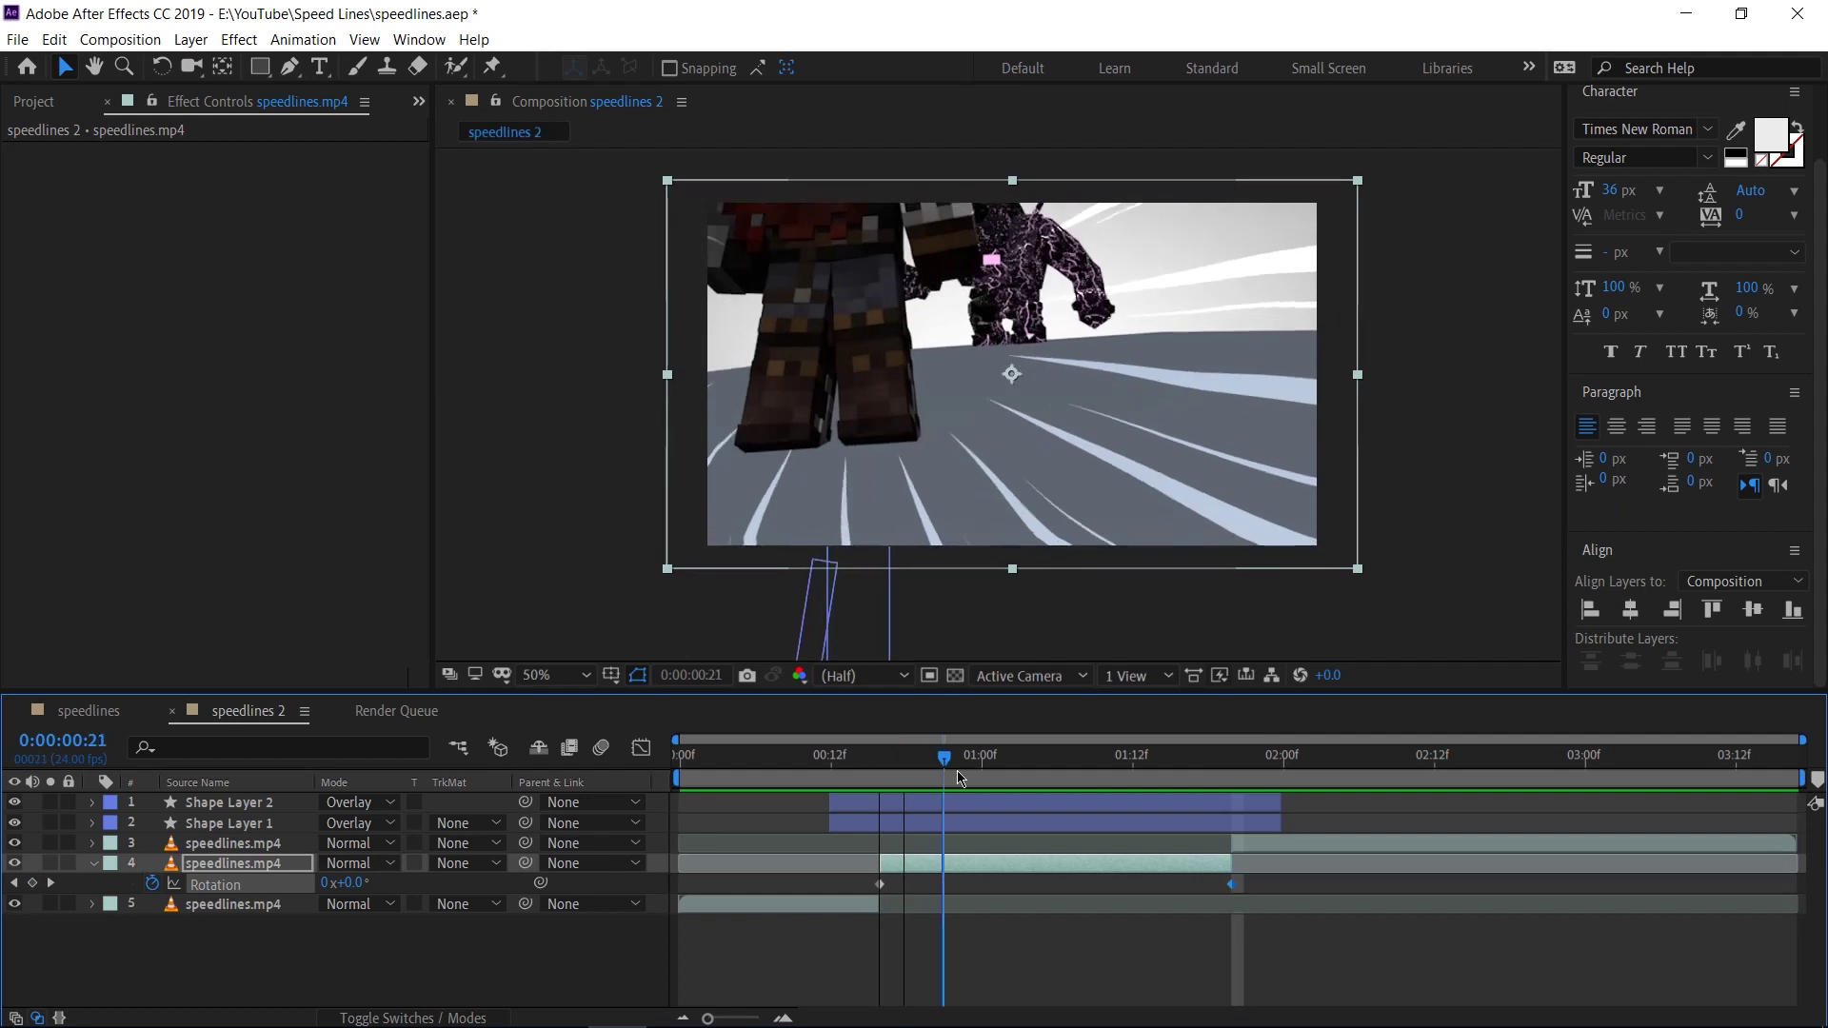
left_click_drag(353, 884, 348, 885)
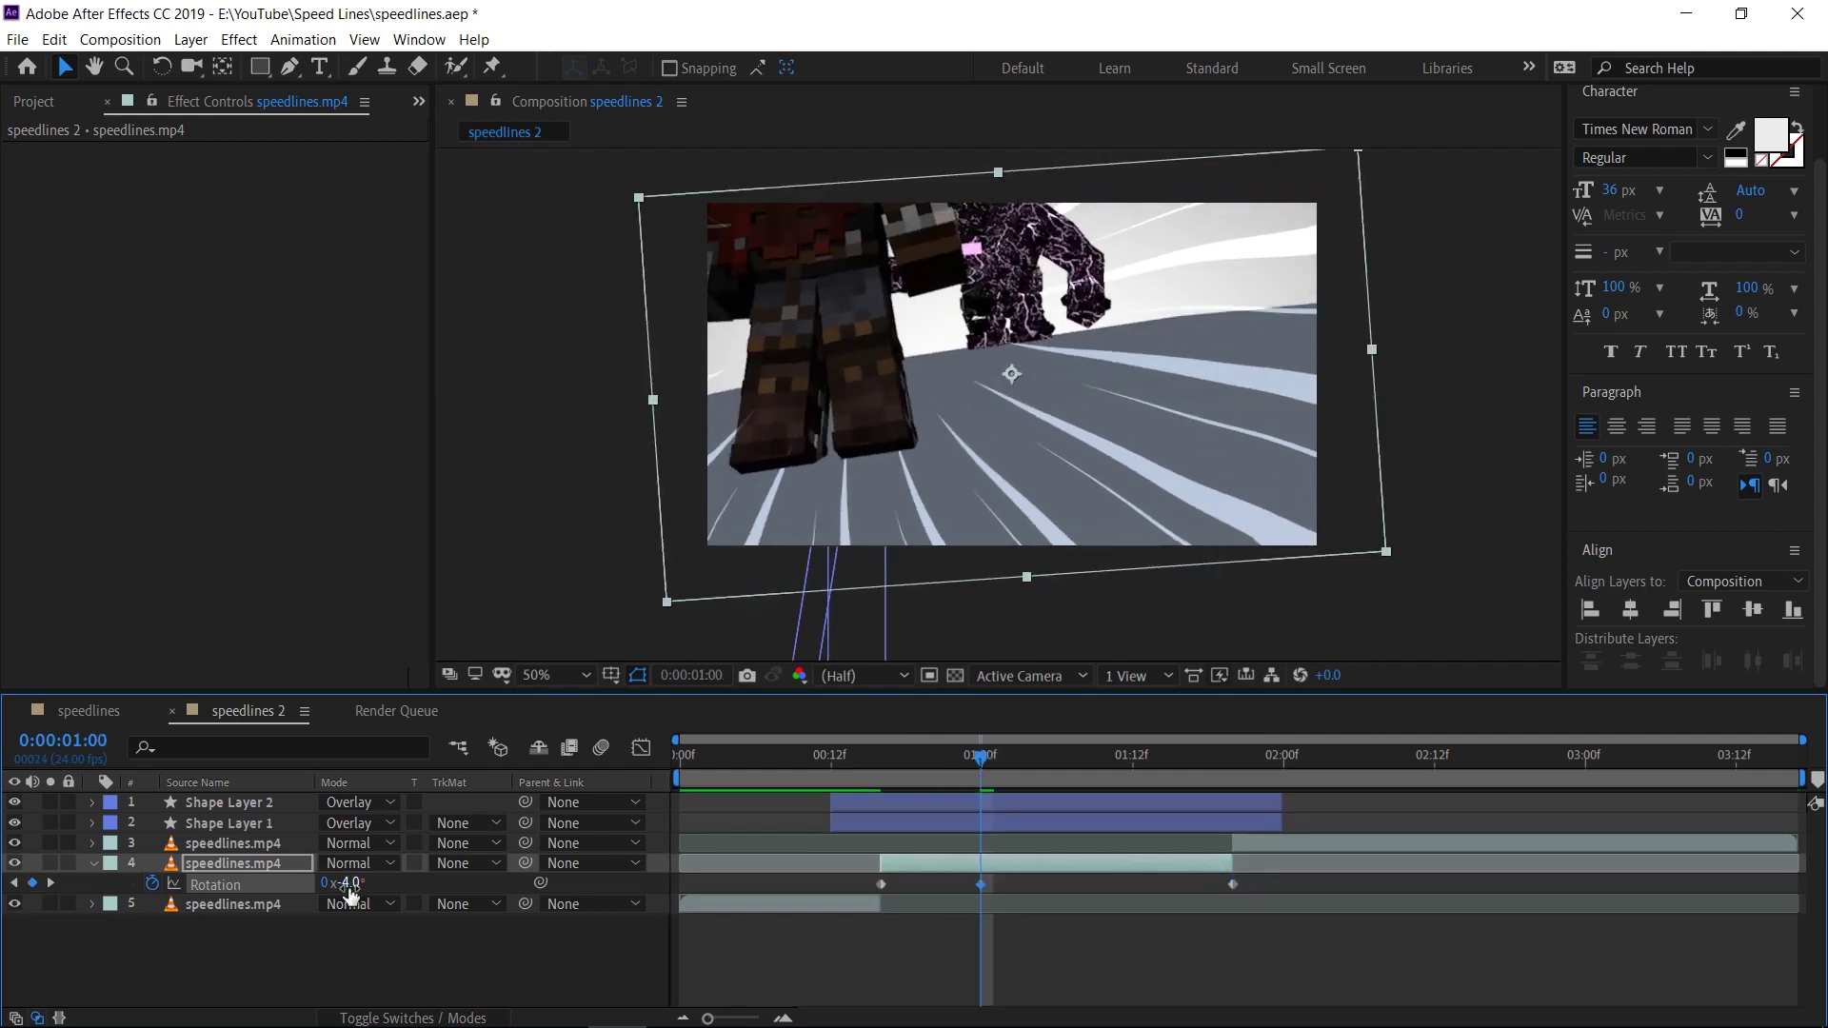
left_click(877, 762)
left_click_drag(881, 767, 1156, 810)
left_click_drag(359, 883, 369, 884)
key("space")
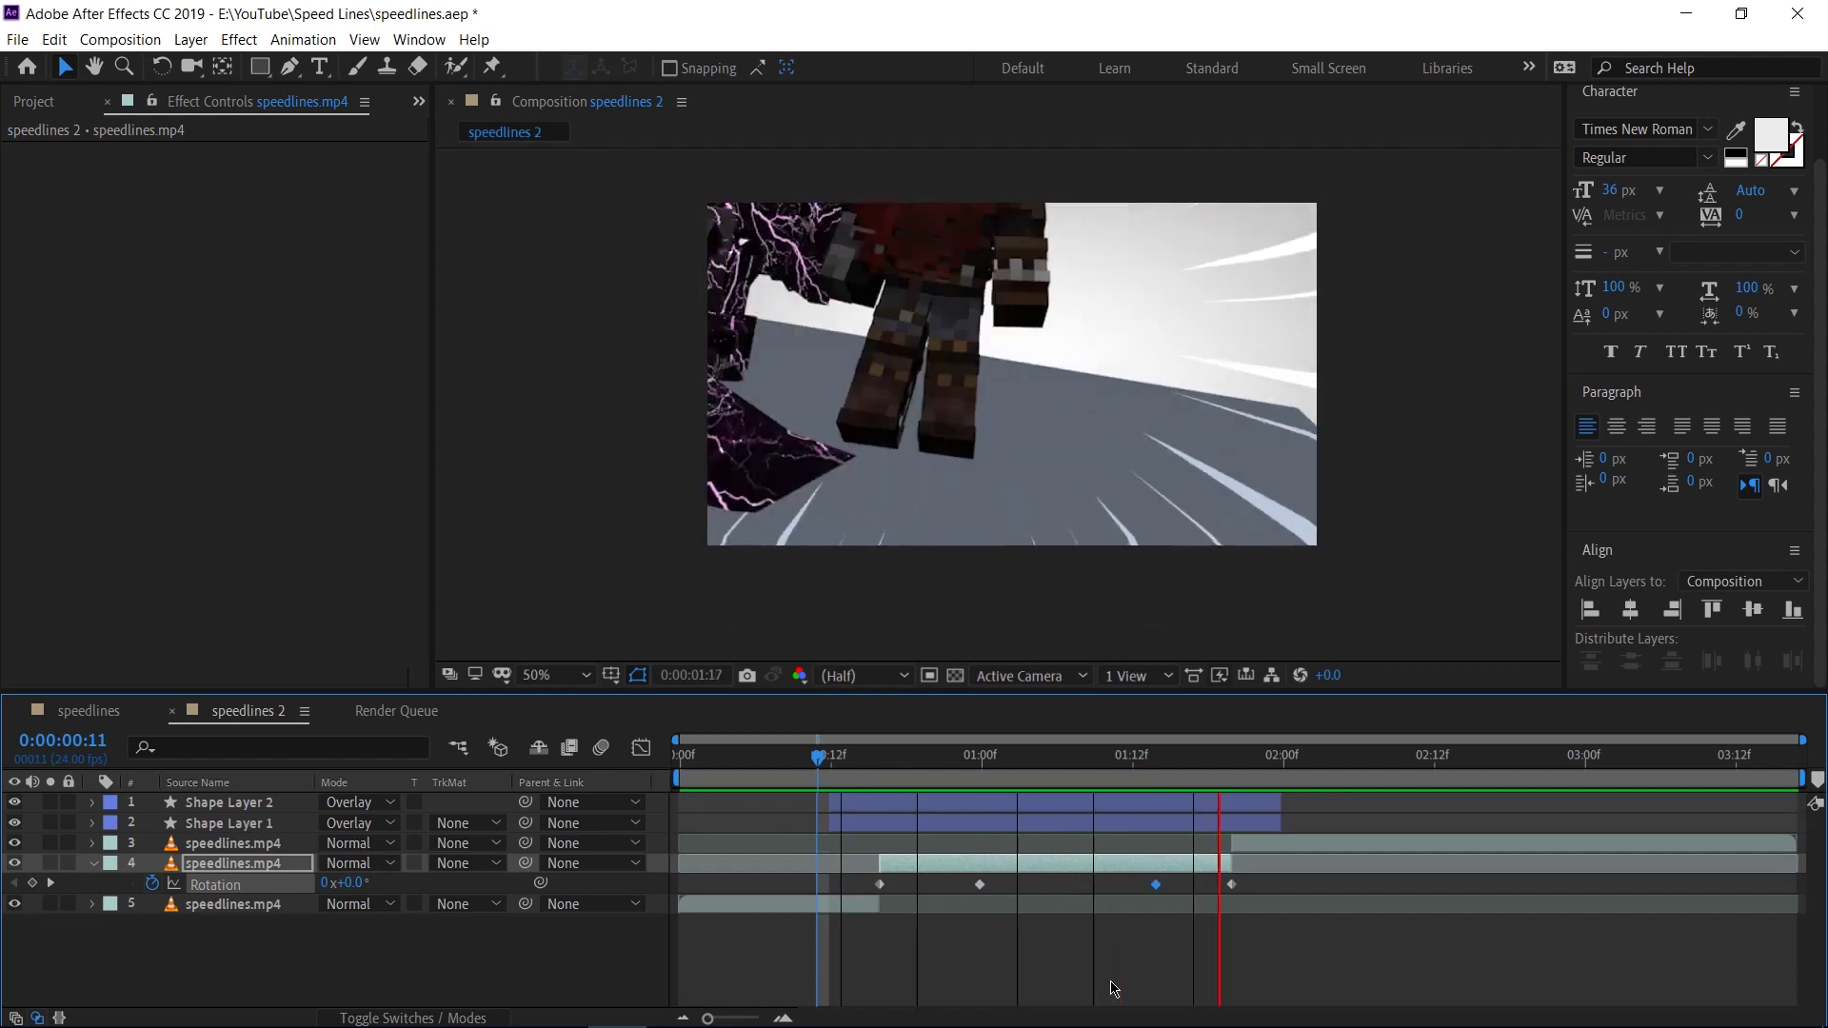
Step: Add the expression wiggle(10,10) to the middle footage segment's Position, collapse its properties, and preview the shake
left_click(880, 776)
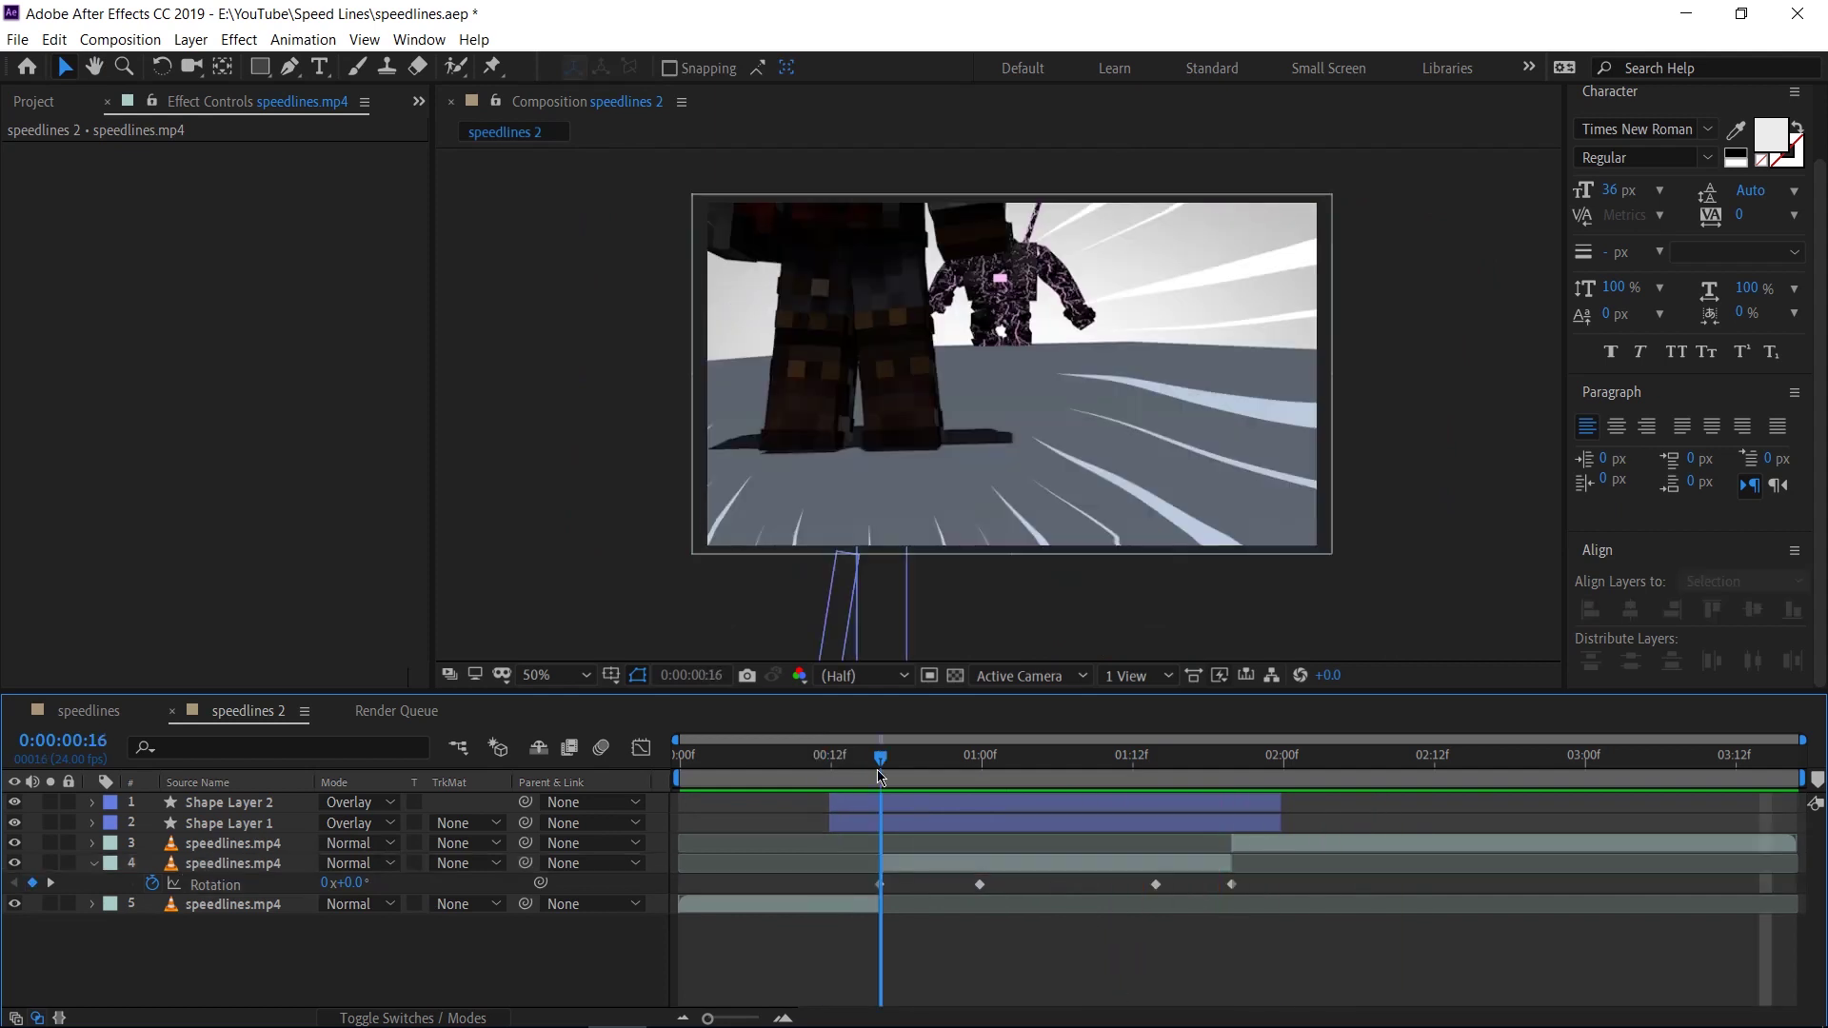
left_click(202, 864)
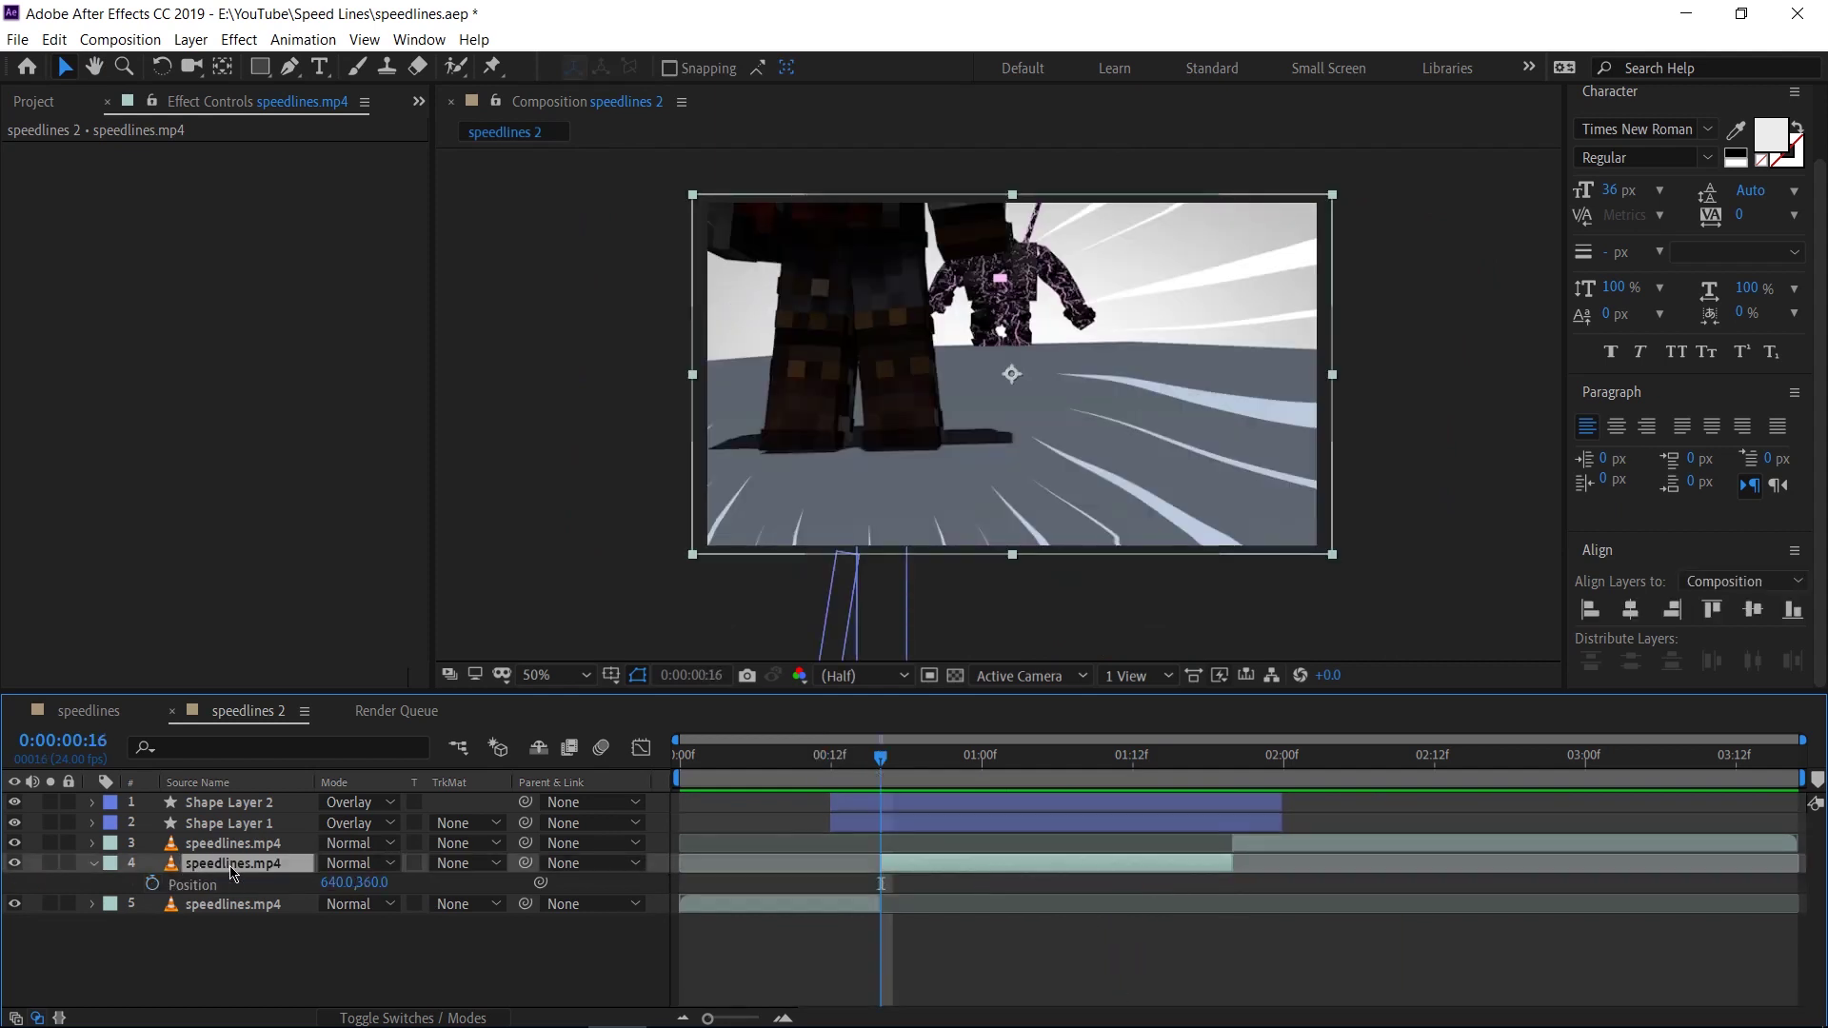
left_click(153, 886, "alt")
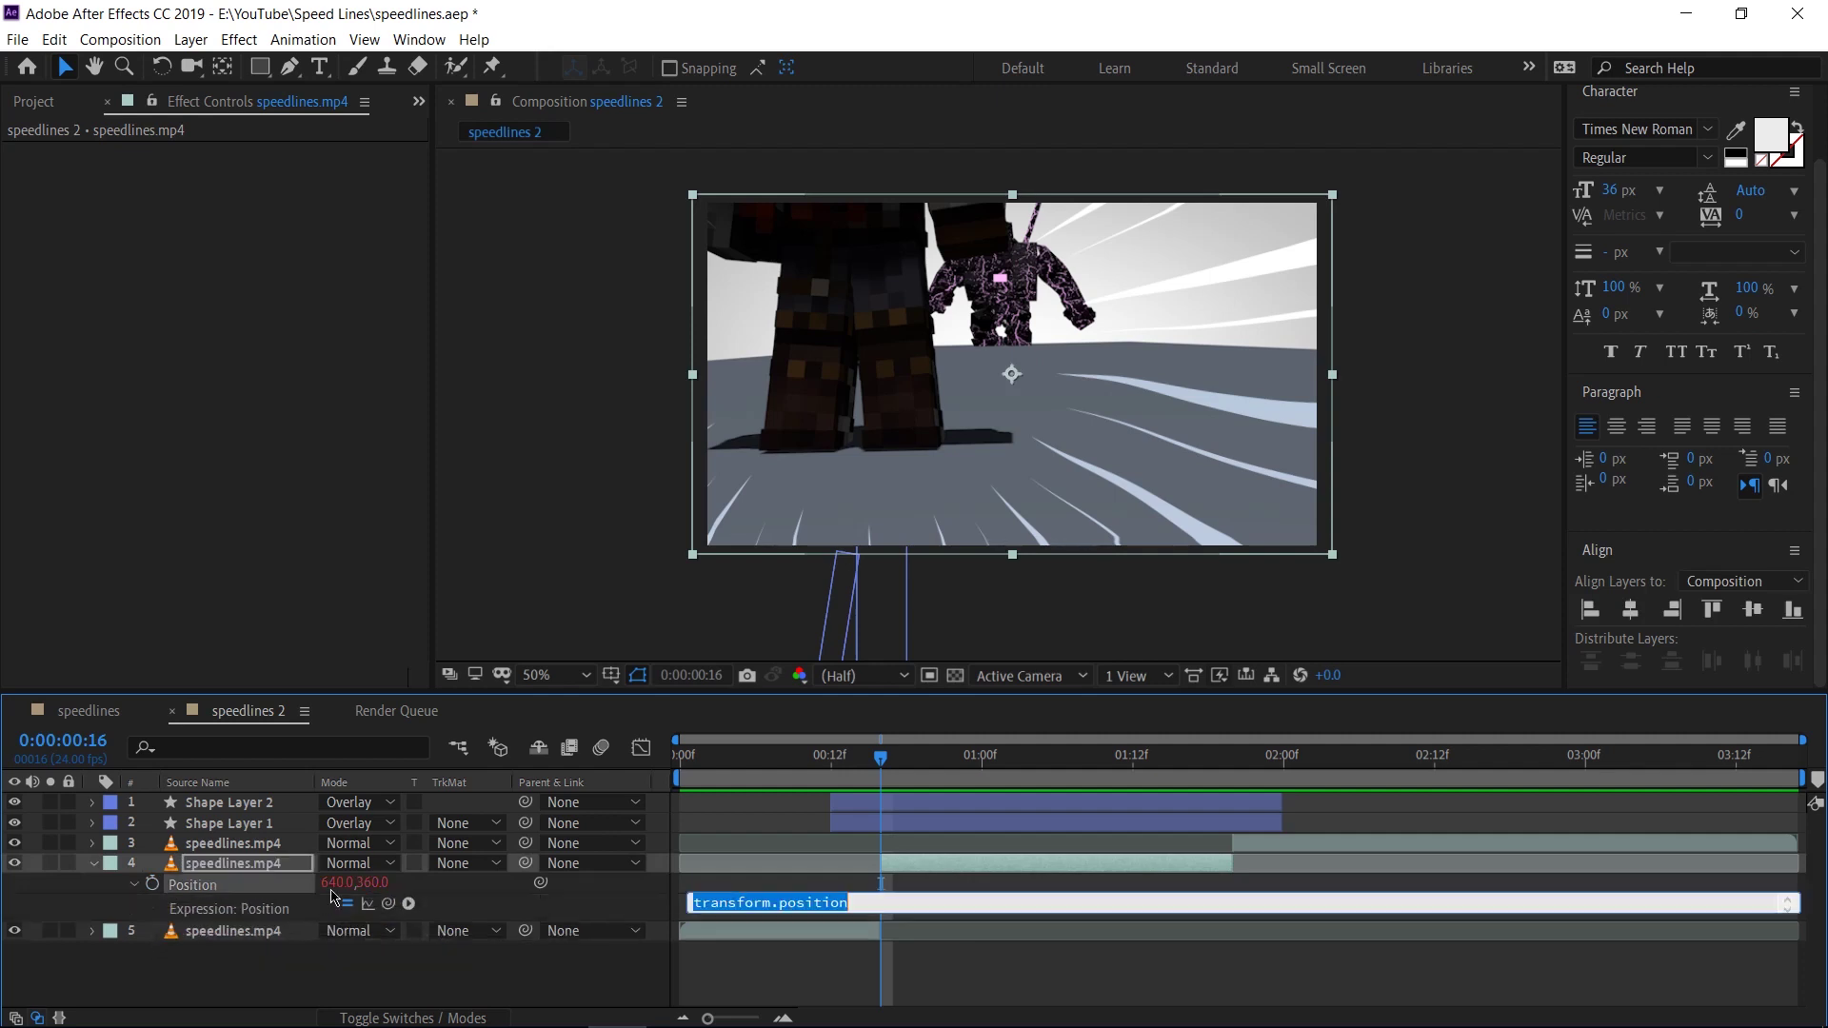
type("wiggle(")
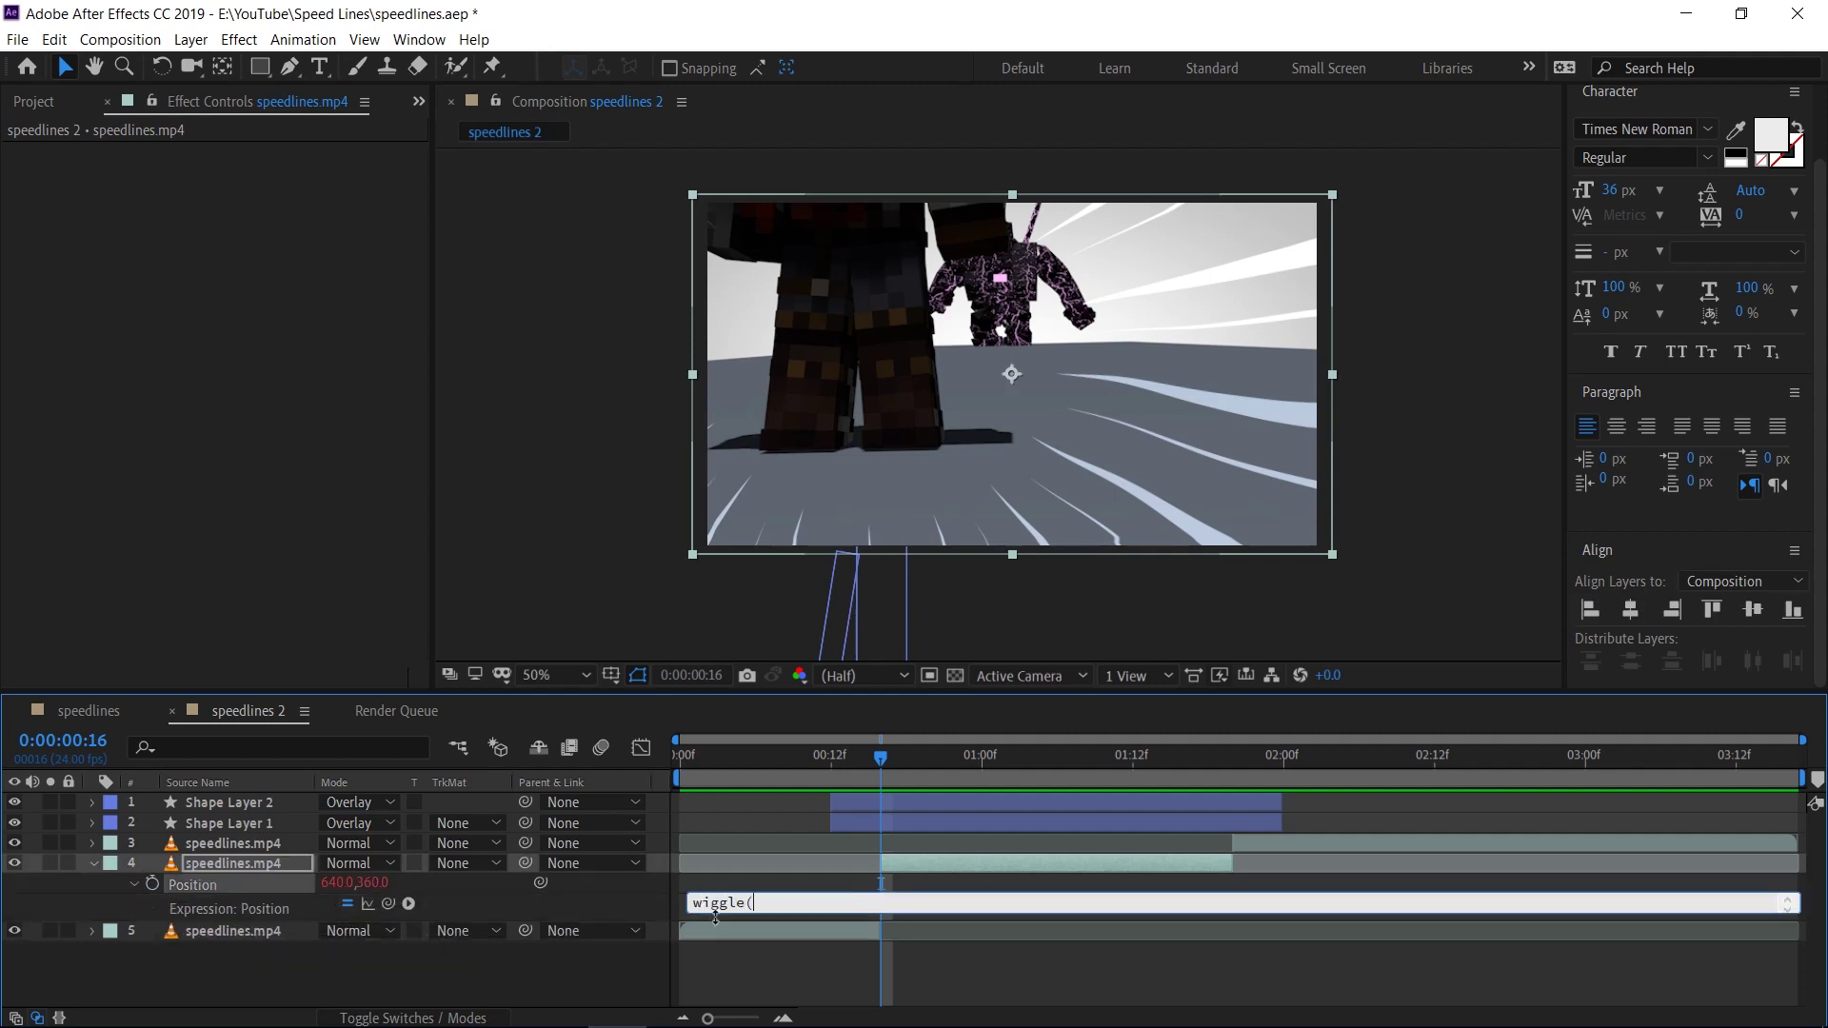
type("10,10)")
left_click(651, 914)
key("u")
key("space")
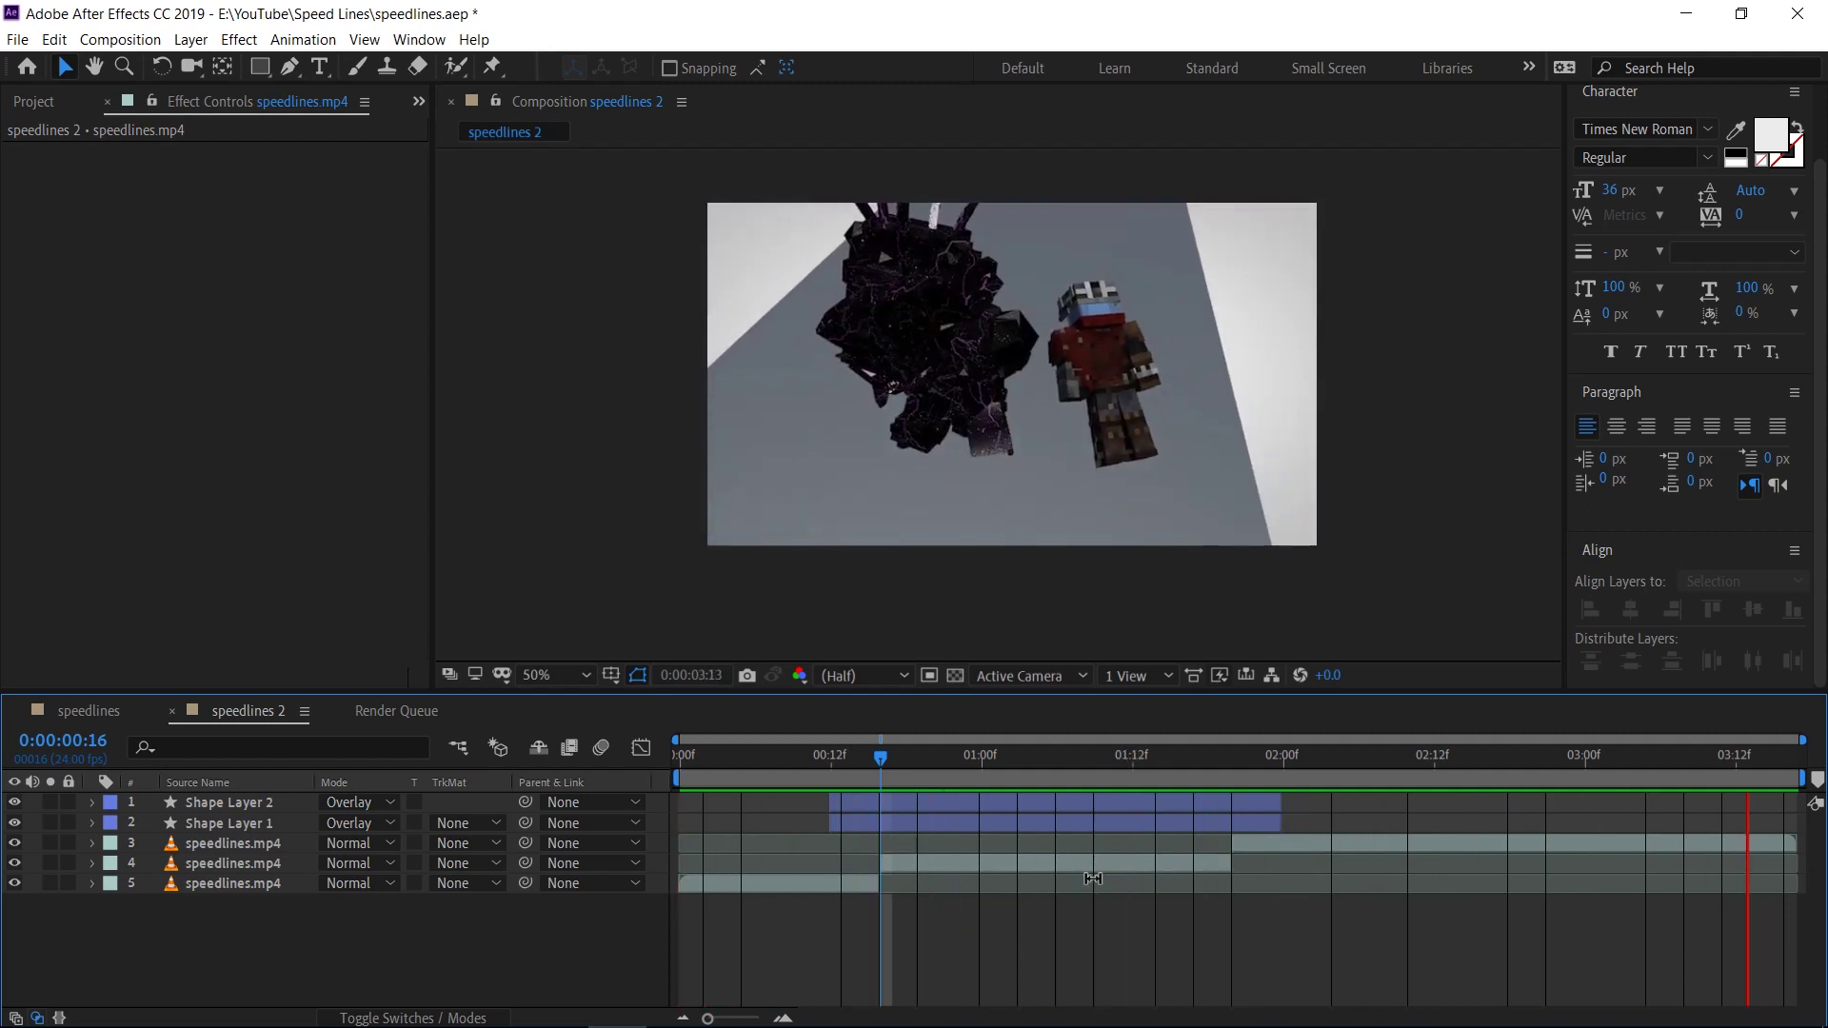
key("space")
Step: Apply the RSMB Pro effect to the first speedlines.mp4 segment, with the playhead at the composition's start
key("Home")
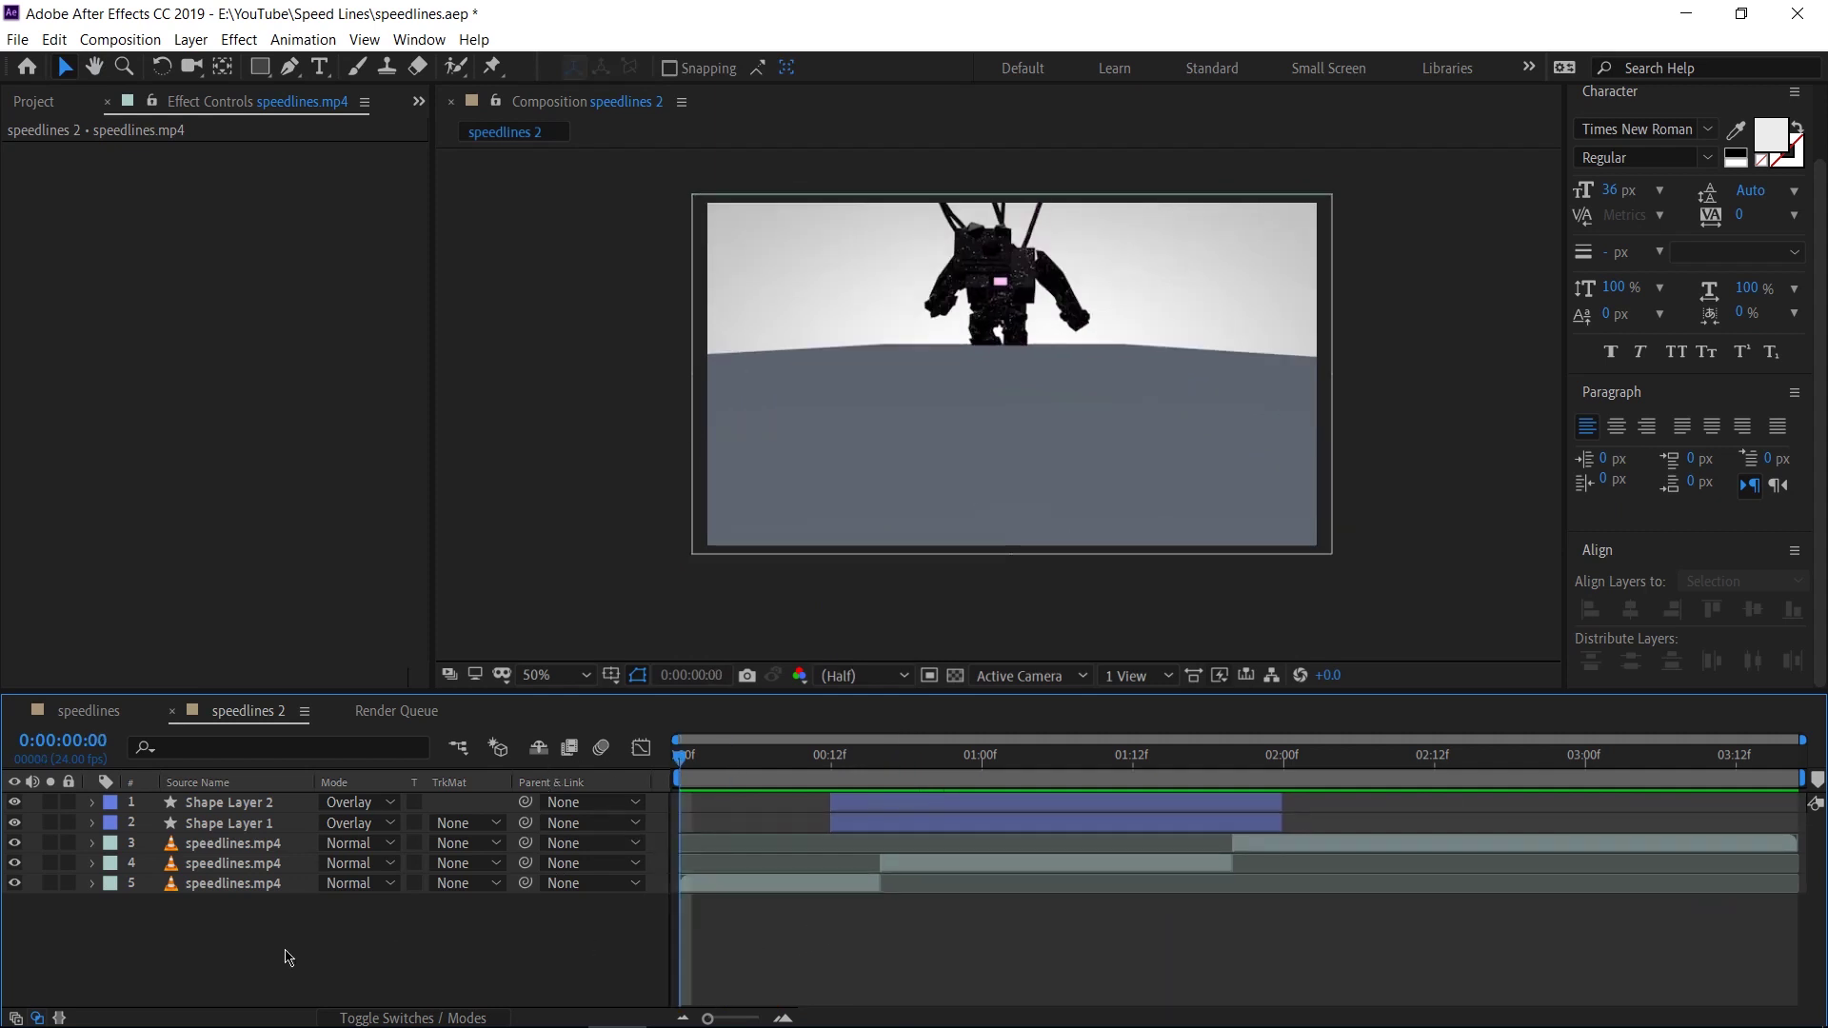
left_click(238, 889)
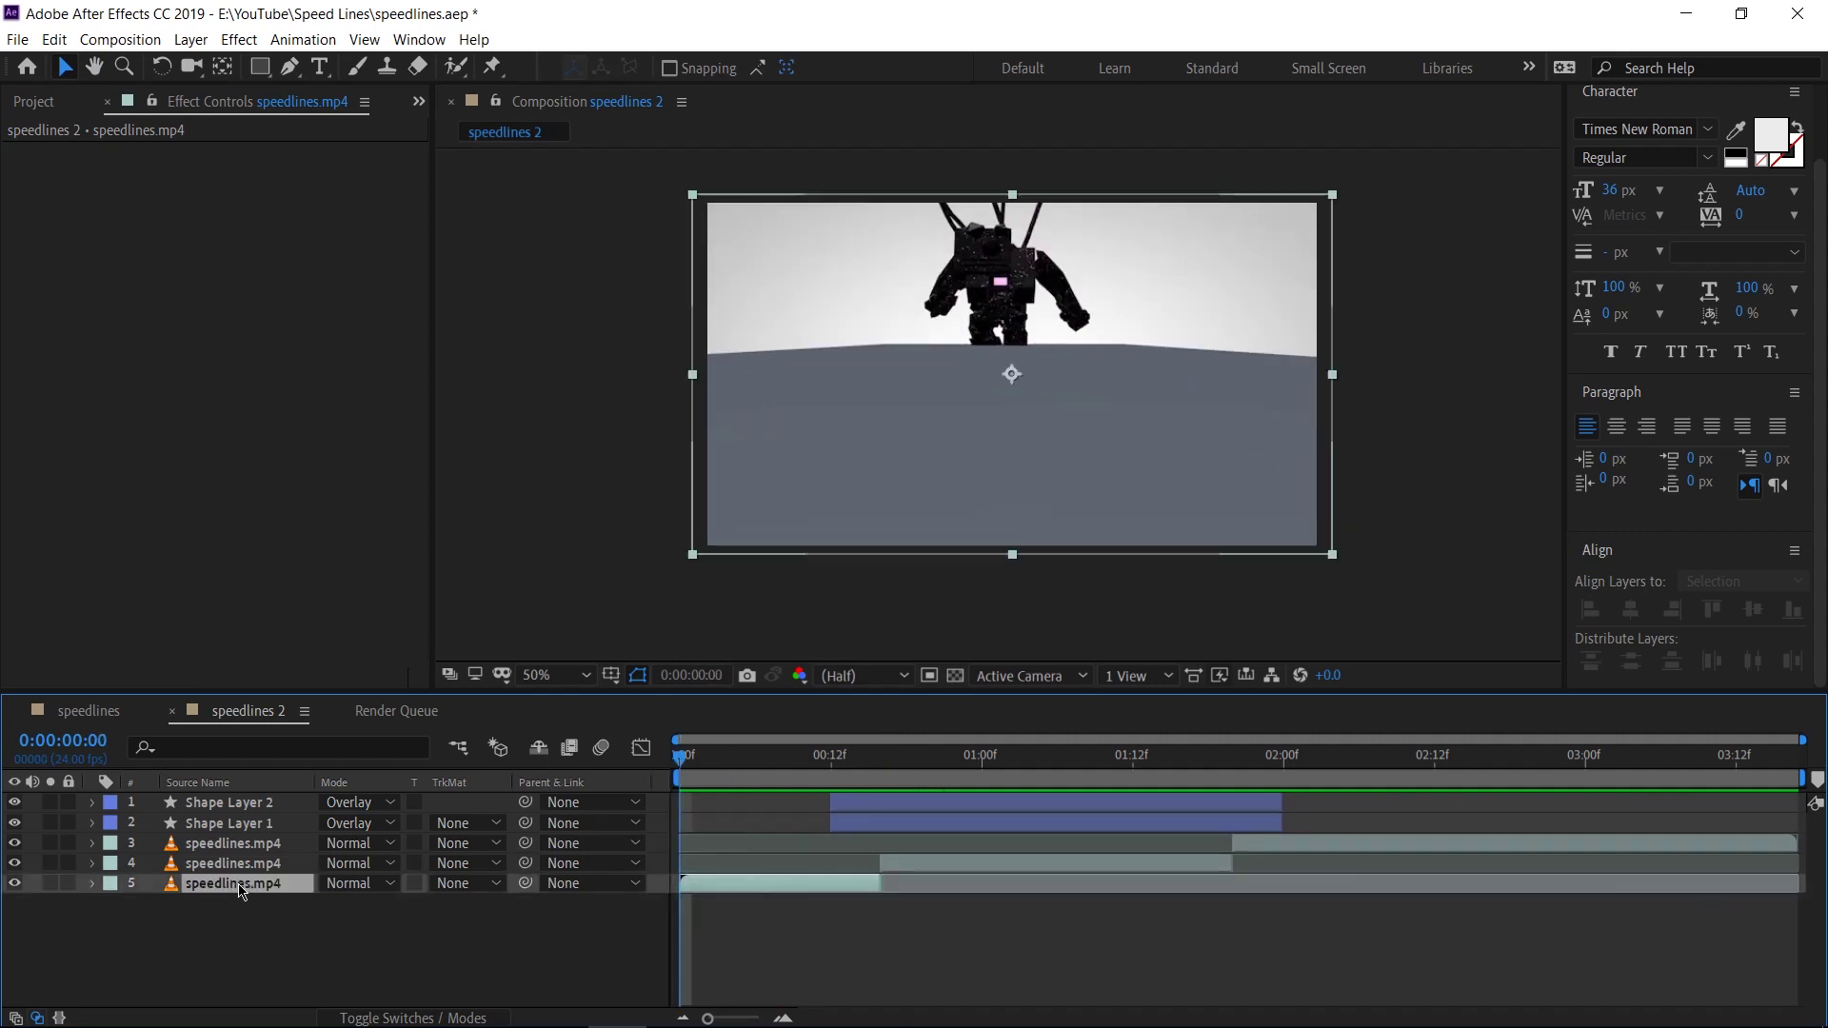
key("ctrl+space")
type("rsmb")
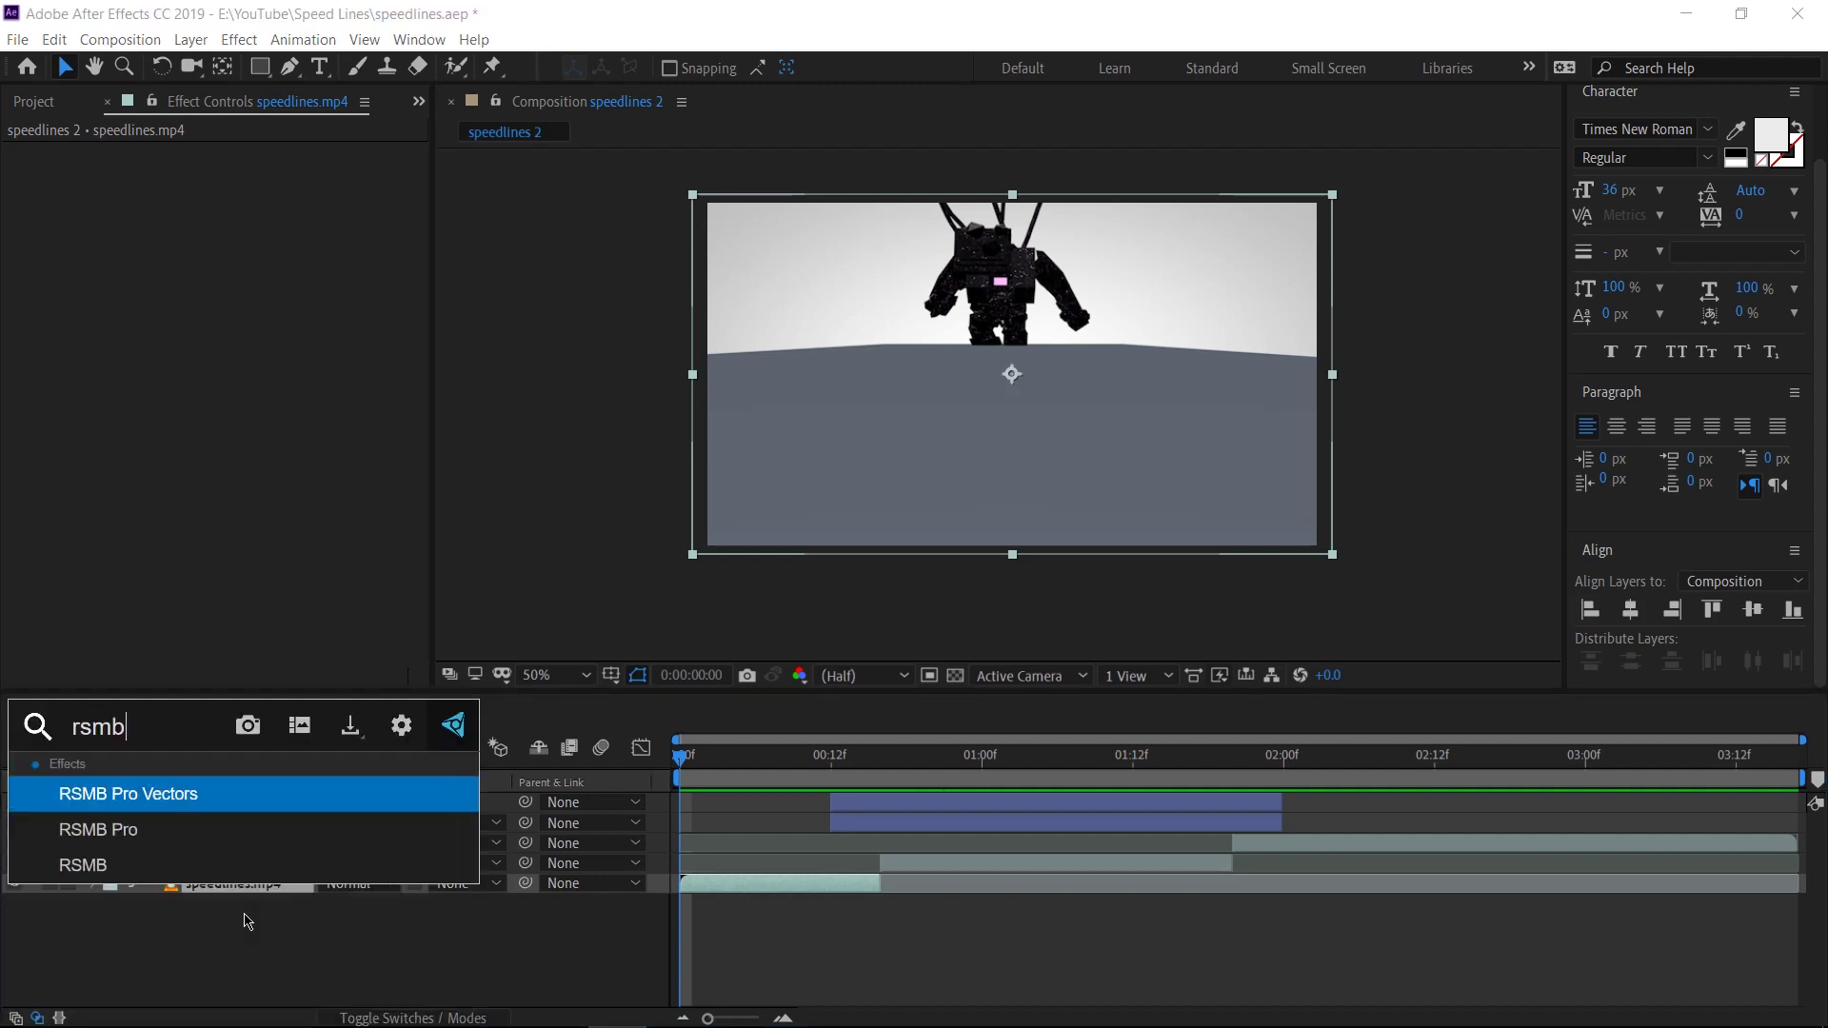
key("Down")
key("Return")
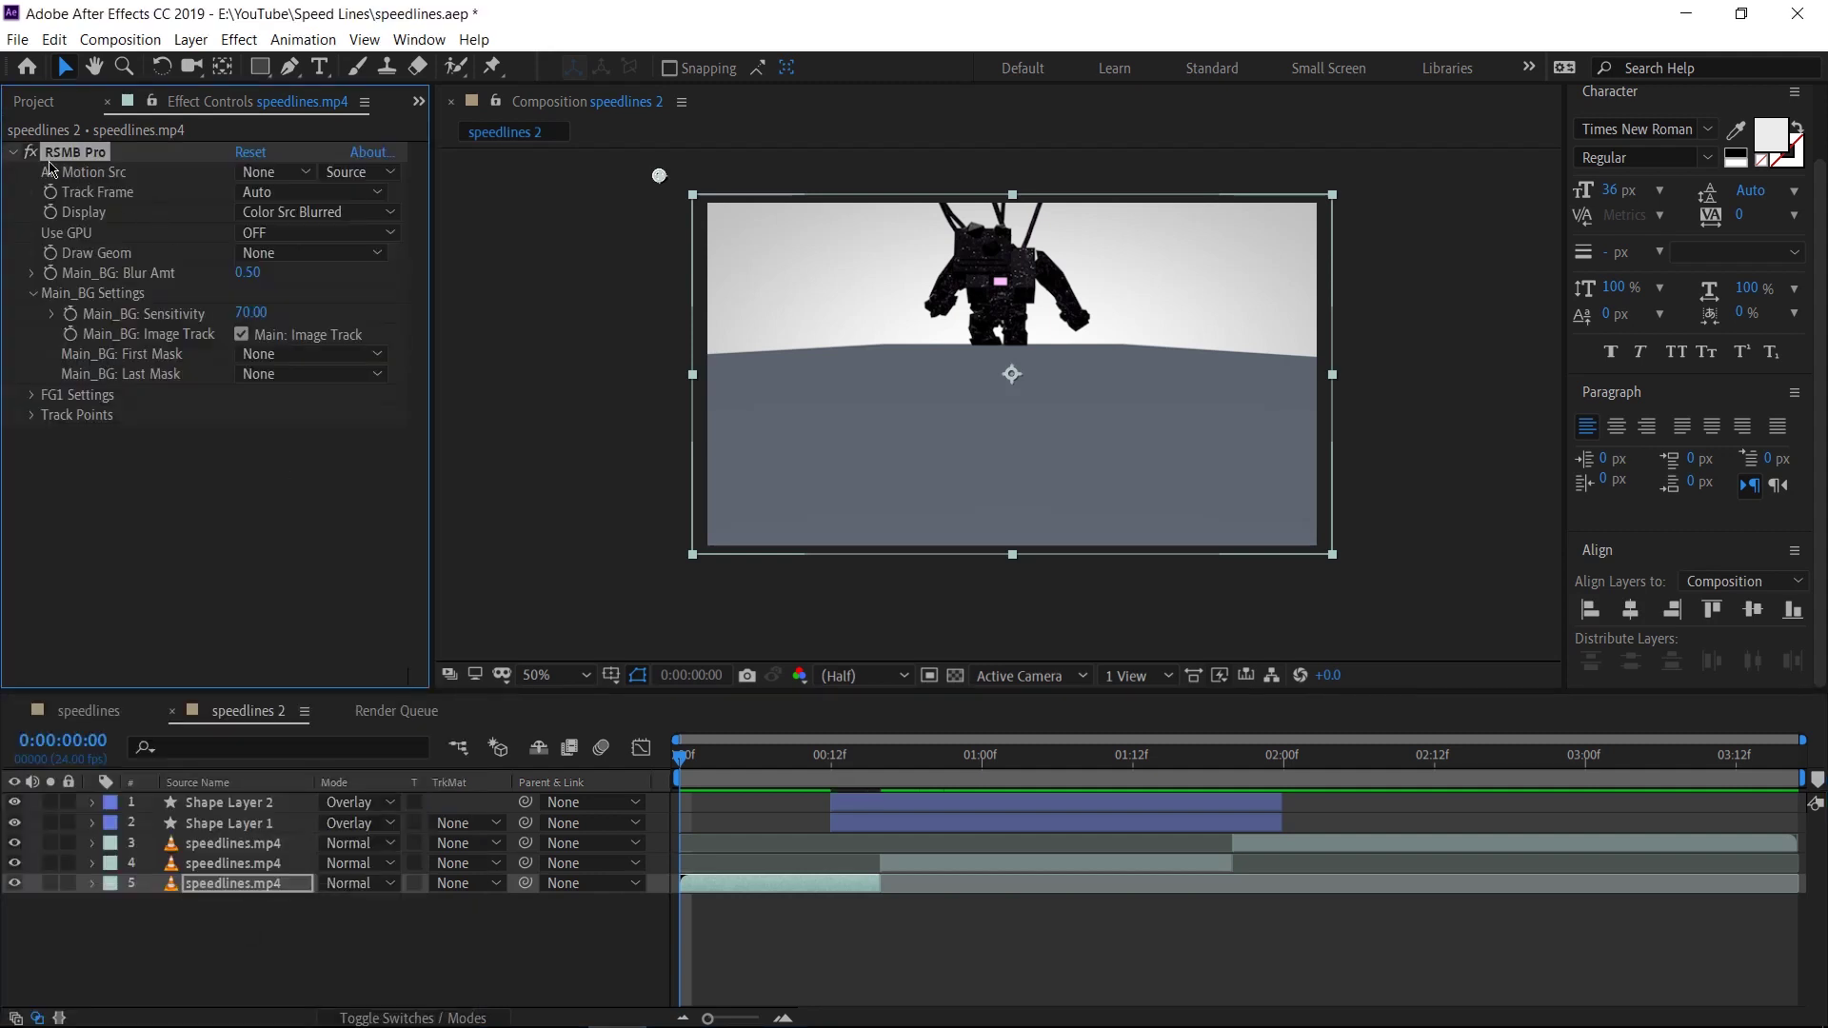